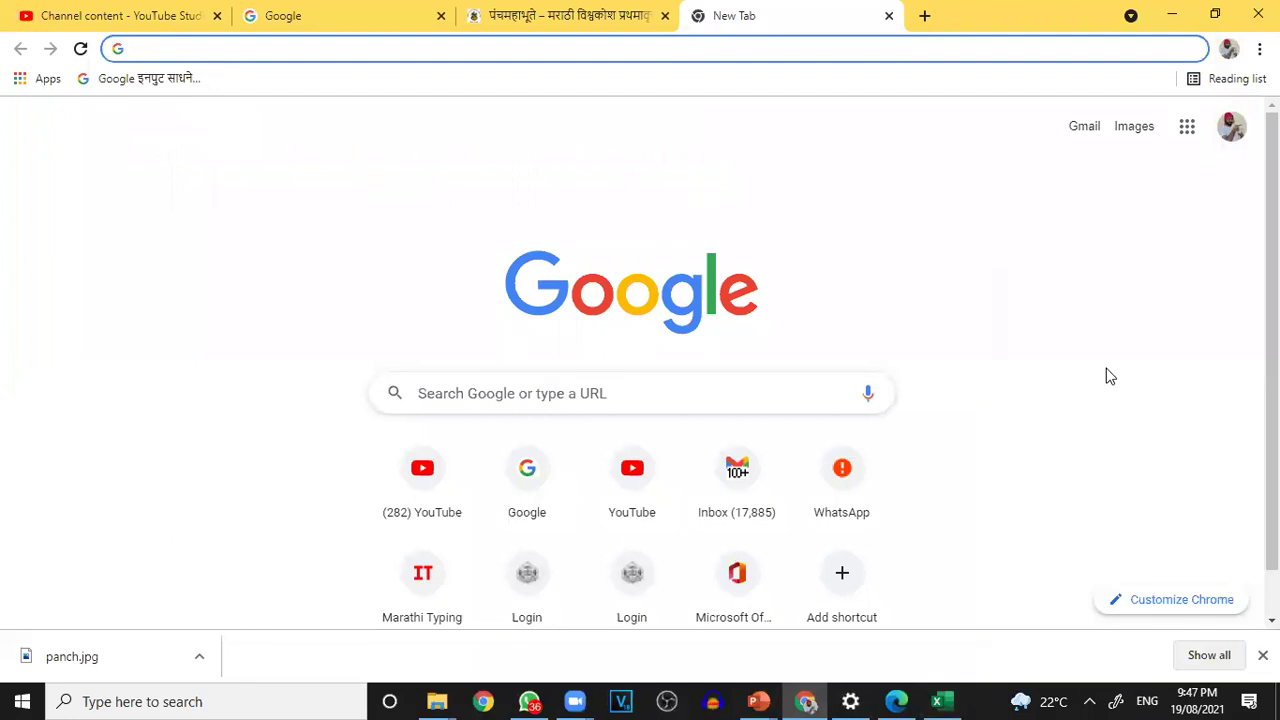
# - Open the Marathi Typing English-to-Marathi converter at marathi.indiatyping.com
pyautogui.write('india')
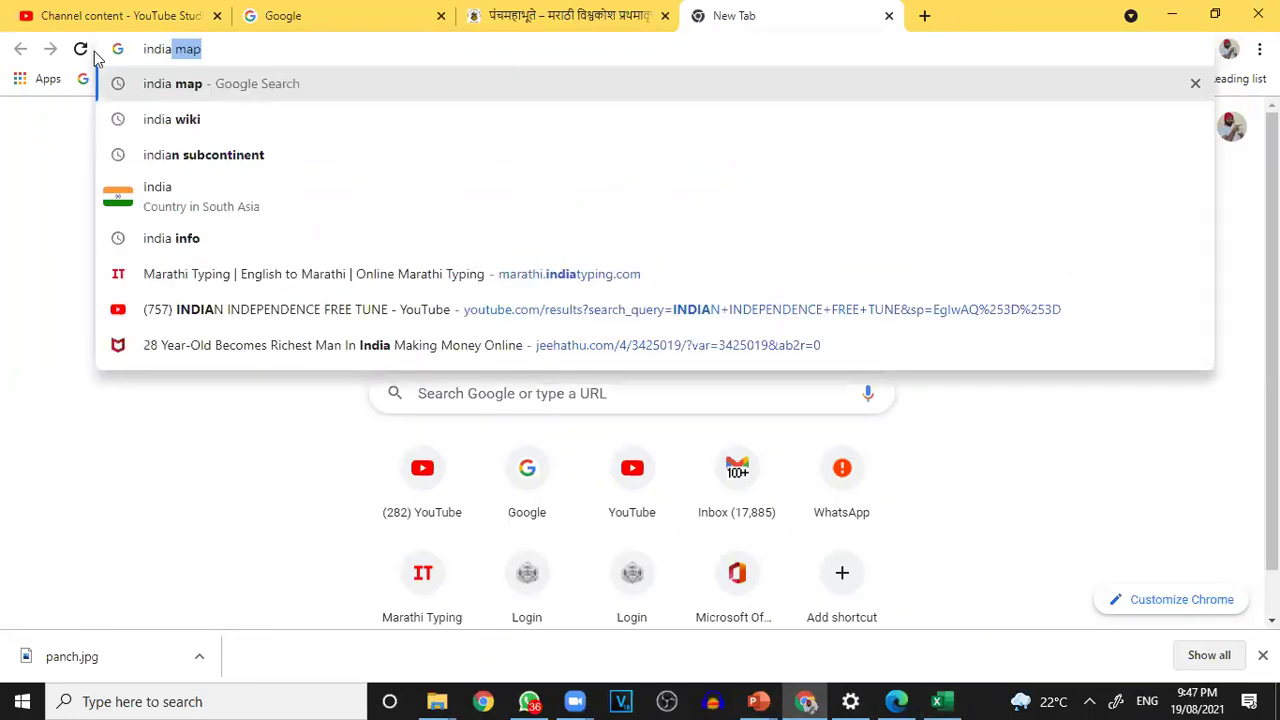
pyautogui.click(366, 273)
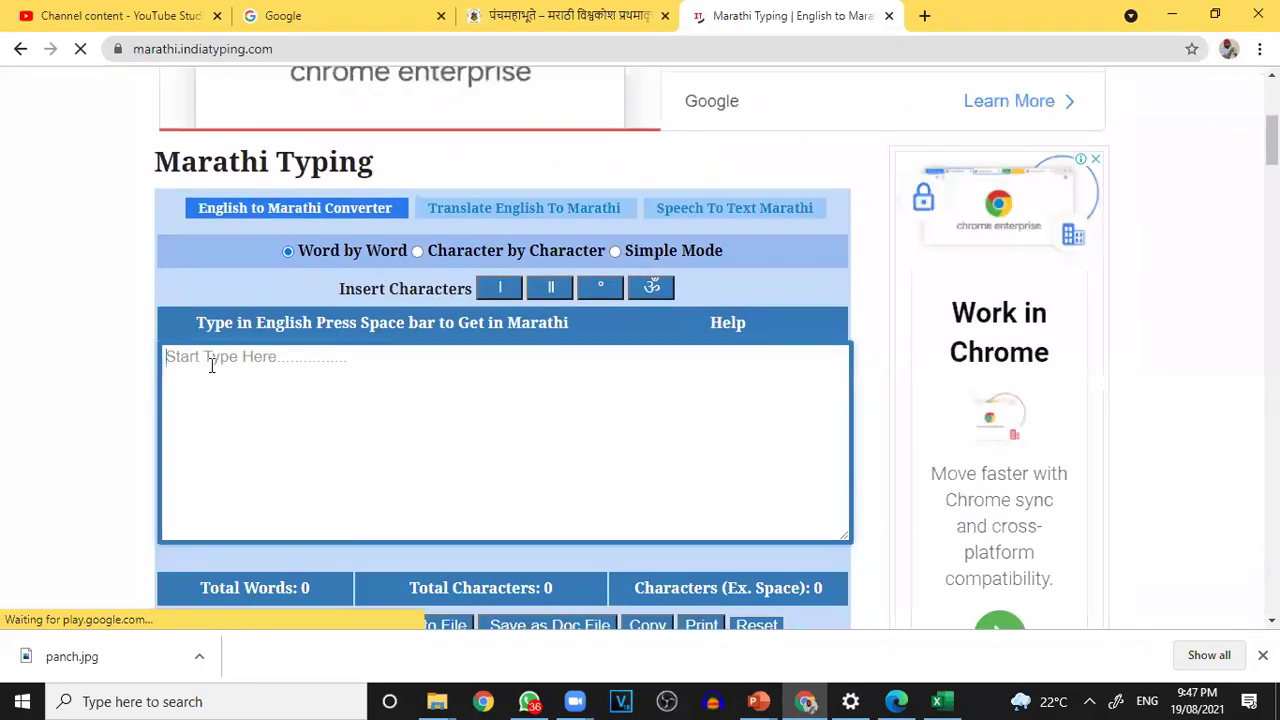
pyautogui.write('laingik prajanan dharm')
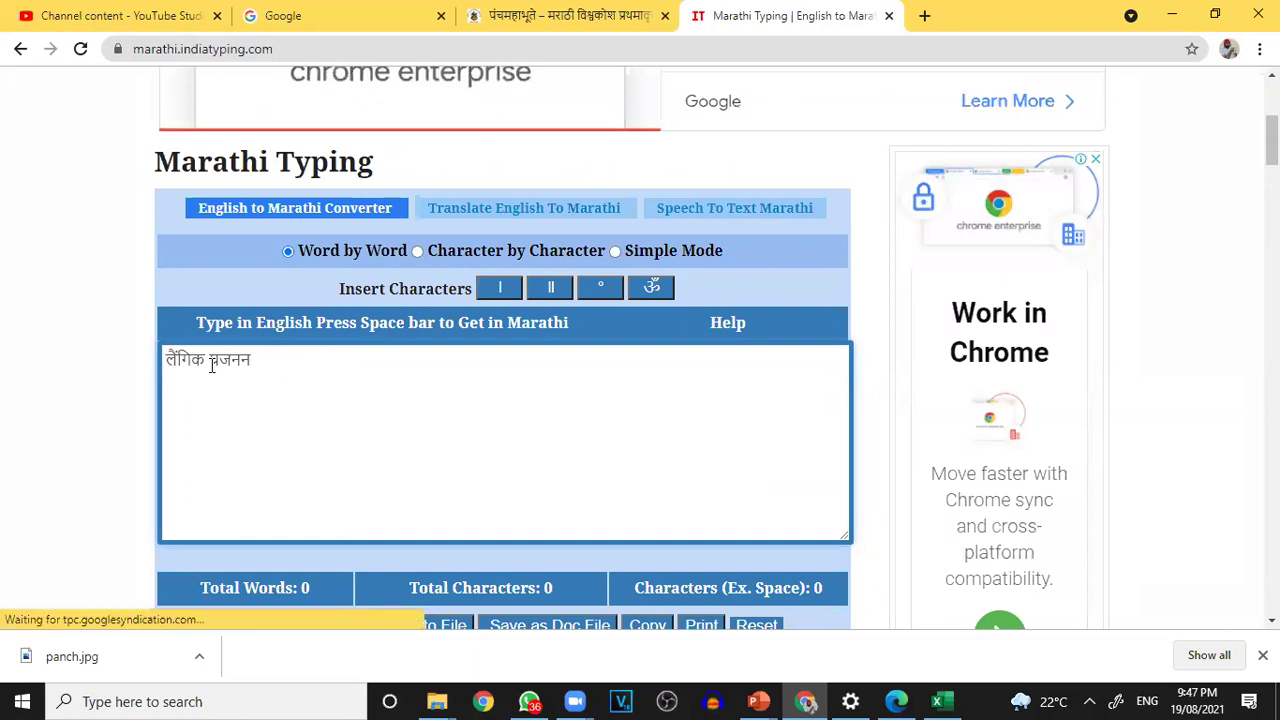
pyautogui.press('BackSpace')
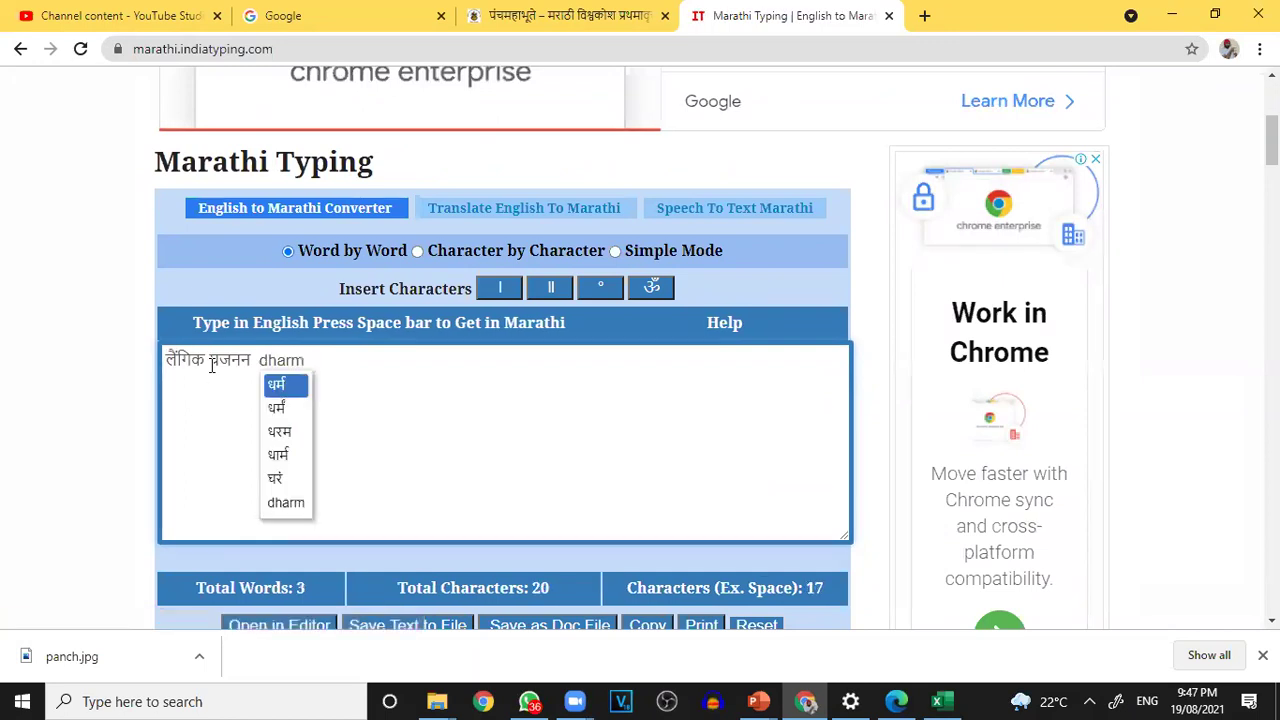
pyautogui.press('BackSpace')
pyautogui.press('BackSpace')
pyautogui.press('BackSpace')
pyautogui.press('BackSpace')
pyautogui.press('BackSpace')
pyautogui.press('BackSpace')
pyautogui.press('BackSpace')
pyautogui.press('BackSpace')
pyautogui.press('BackSpace')
pyautogui.press('BackSpace')
pyautogui.press('BackSpace')
pyautogui.press('BackSpace')
pyautogui.press('BackSpace')
pyautogui.press('BackSpace')
pyautogui.press('BackSpace')
pyautogui.press('BackSpace')
pyautogui.press('BackSpace')
pyautogui.press('BackSpace')
pyautogui.press('BackSpace')
pyautogui.press('BackSpace')
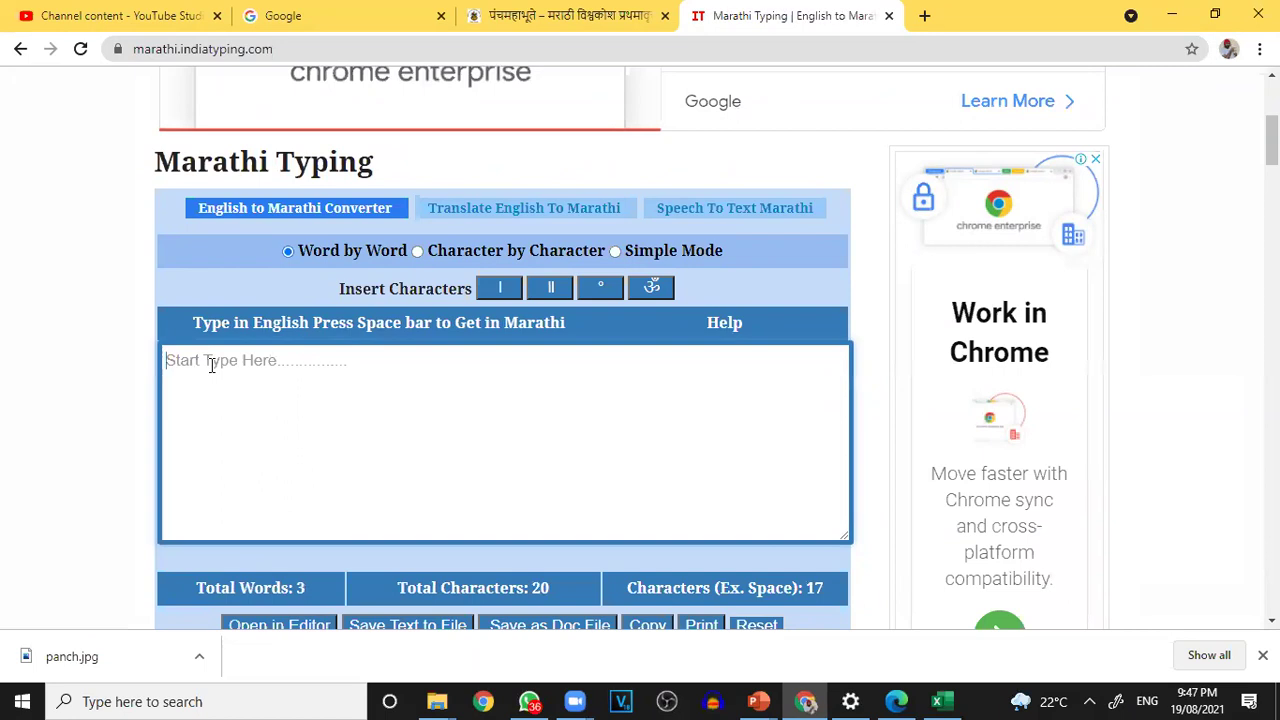
# - Write "धर्म के रक्षक" in the English-to-Marathi converter by transliterating "dharm ke rakshak"
pyautogui.write('dharm ')
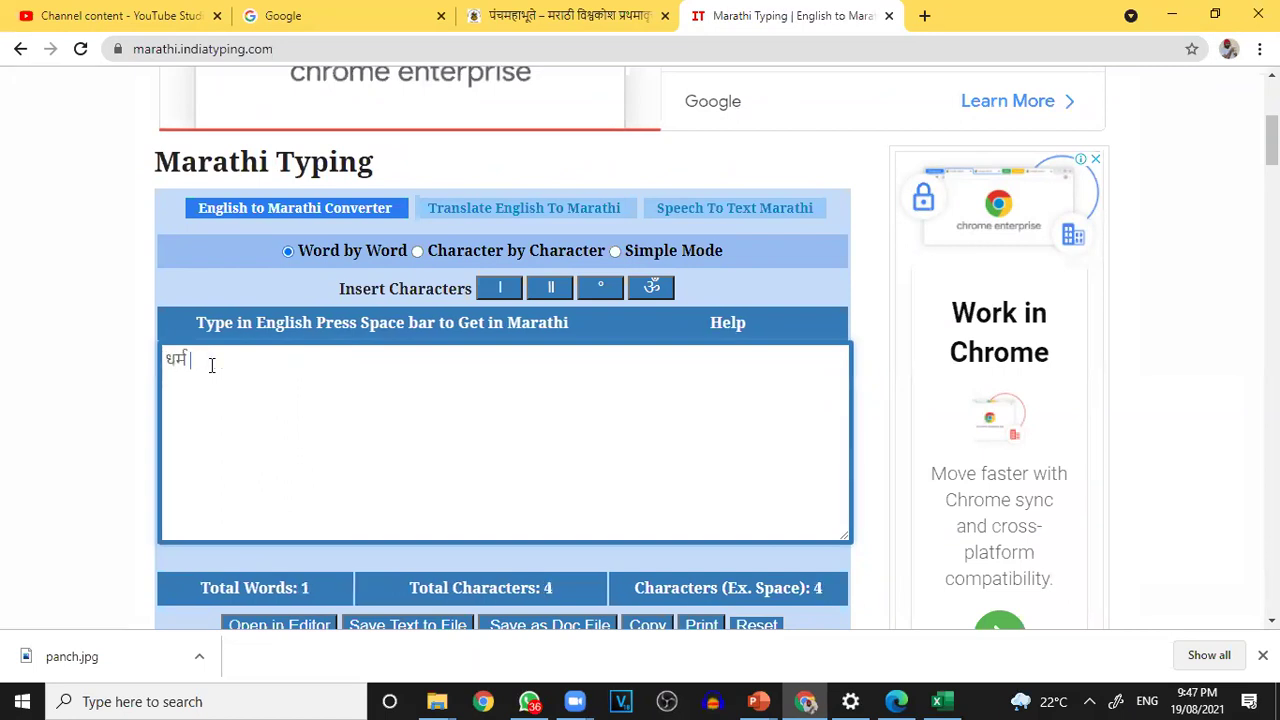
pyautogui.write('ke raksham')
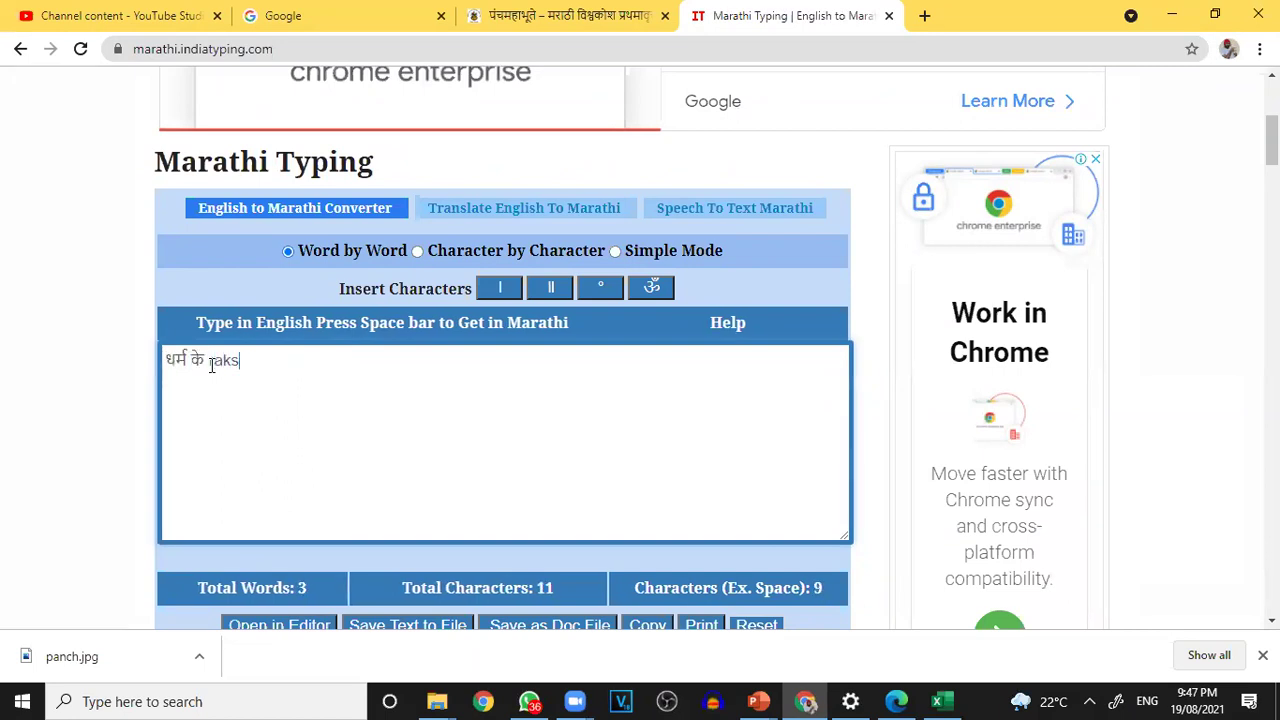
pyautogui.press('BackSpace')
pyautogui.press('BackSpace')
pyautogui.press('BackSpace')
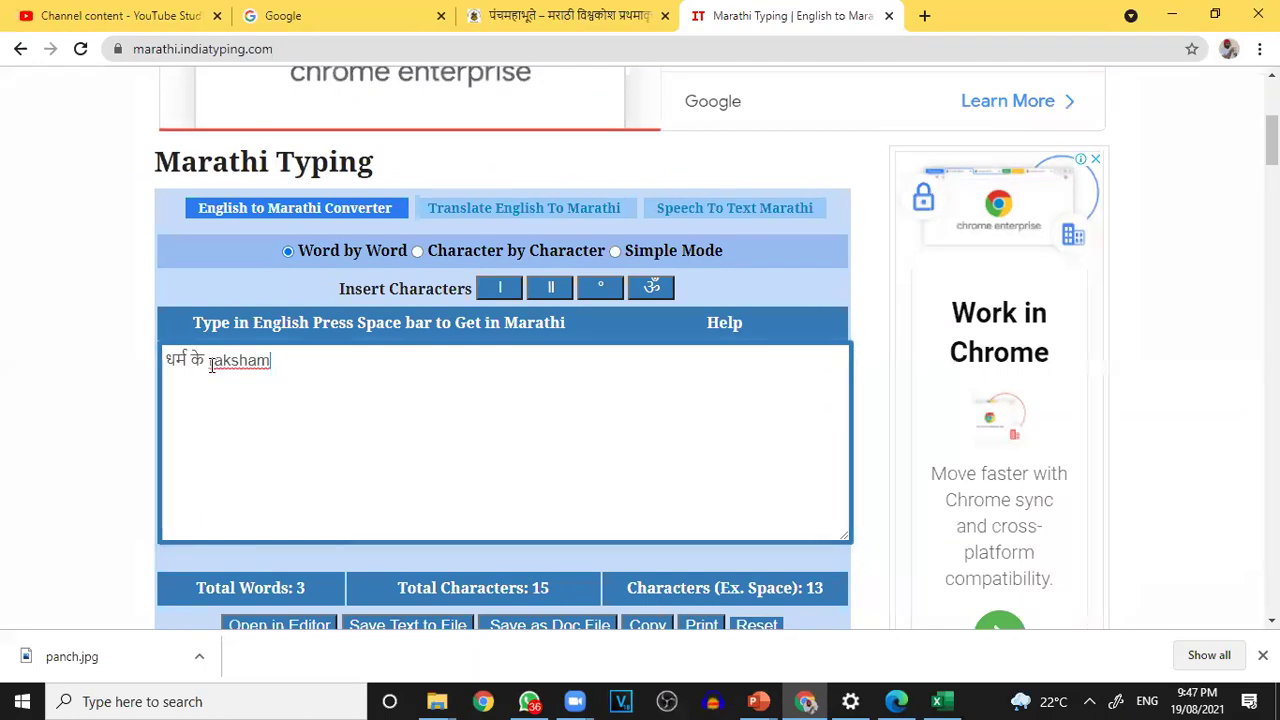
pyautogui.write('ak ')
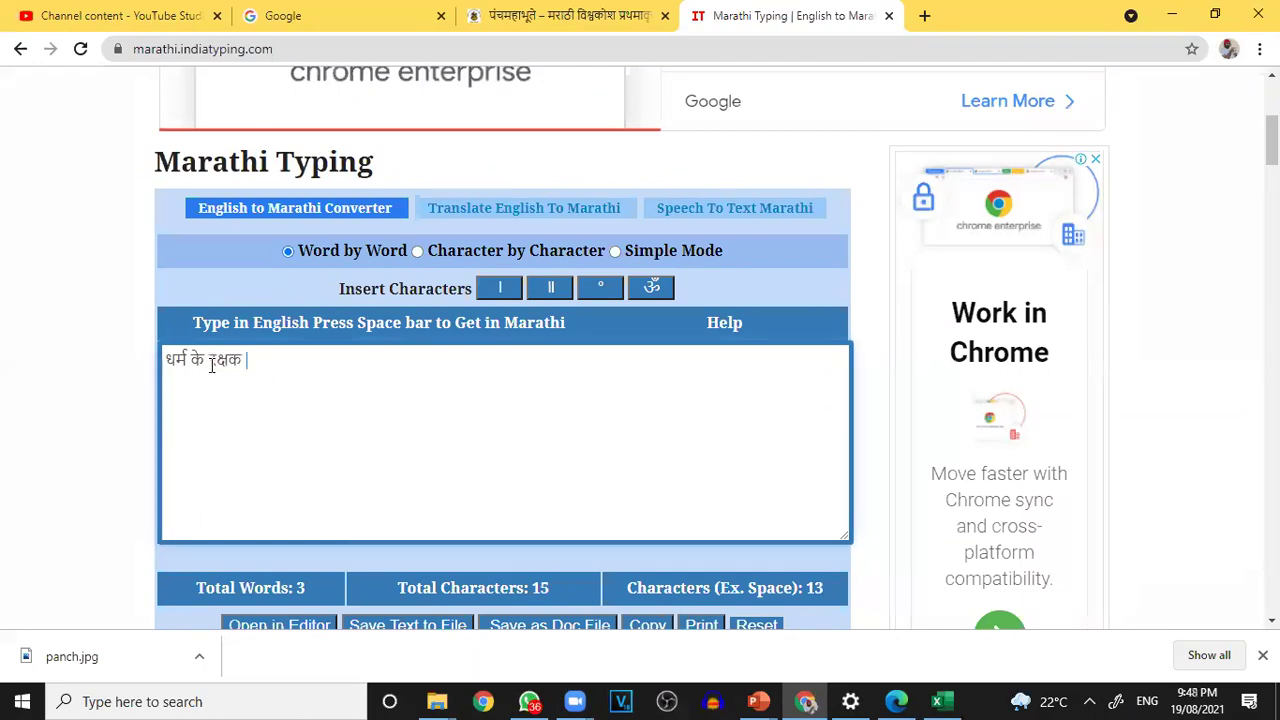
# - Continue the converter text with a comma and the phrase "शत्रूके भक्षक"
pyautogui.write(',')
pyautogui.write(' sha')
pyautogui.write('tr')
pyautogui.write('u')
pyautogui.write('vake')
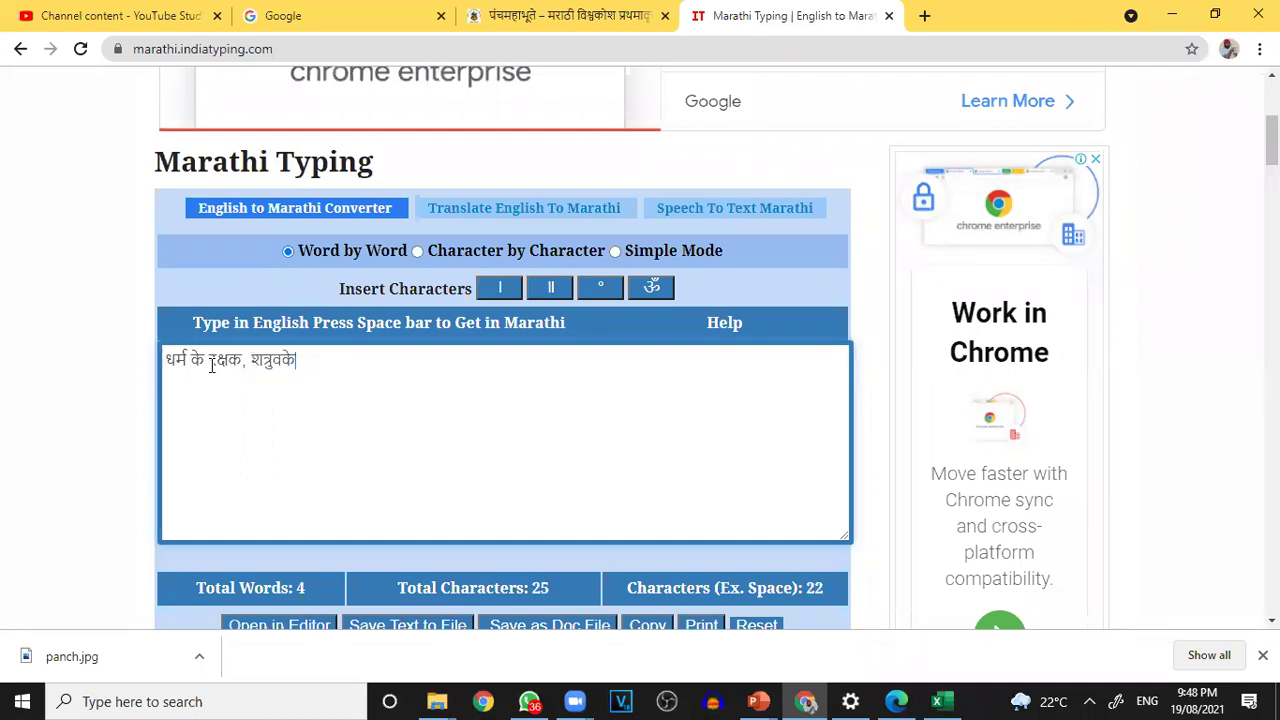
pyautogui.press('BackSpace')
pyautogui.press('BackSpace')
pyautogui.press('BackSpace')
pyautogui.press('BackSpace')
pyautogui.press('BackSpace')
pyautogui.write('onu')
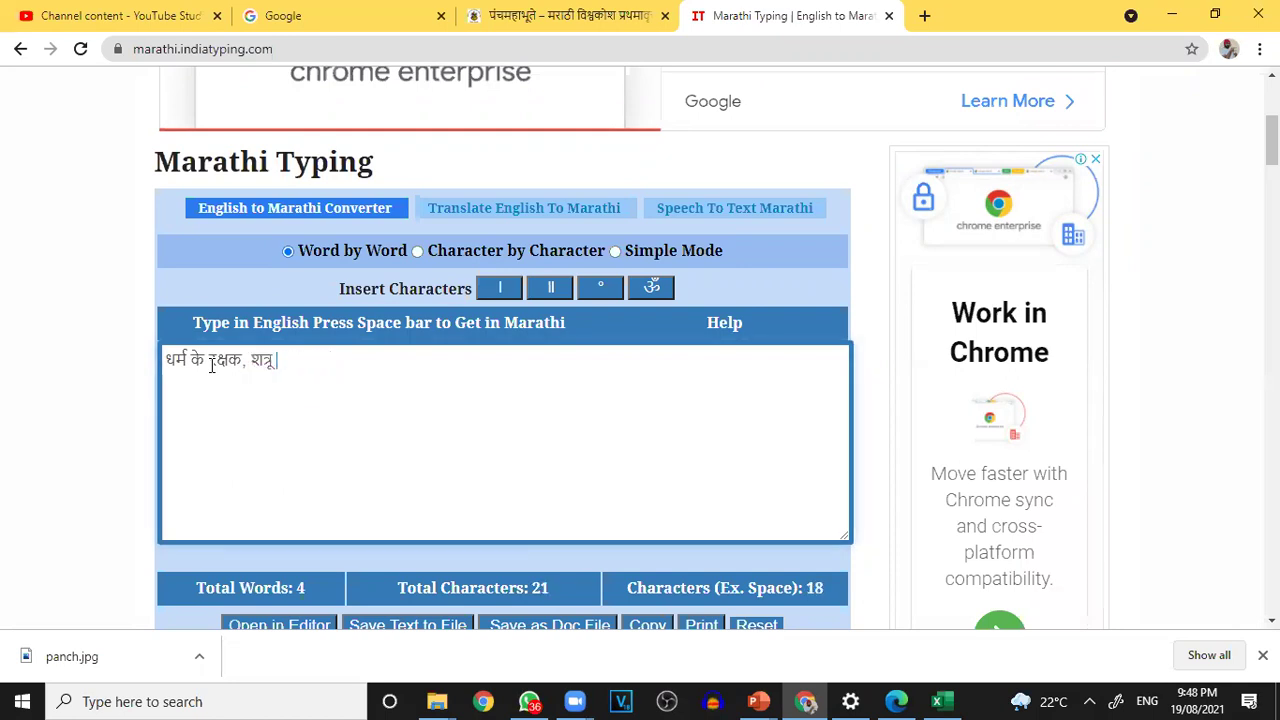
pyautogui.press('BackSpace')
pyautogui.write('ke bhakshak ')
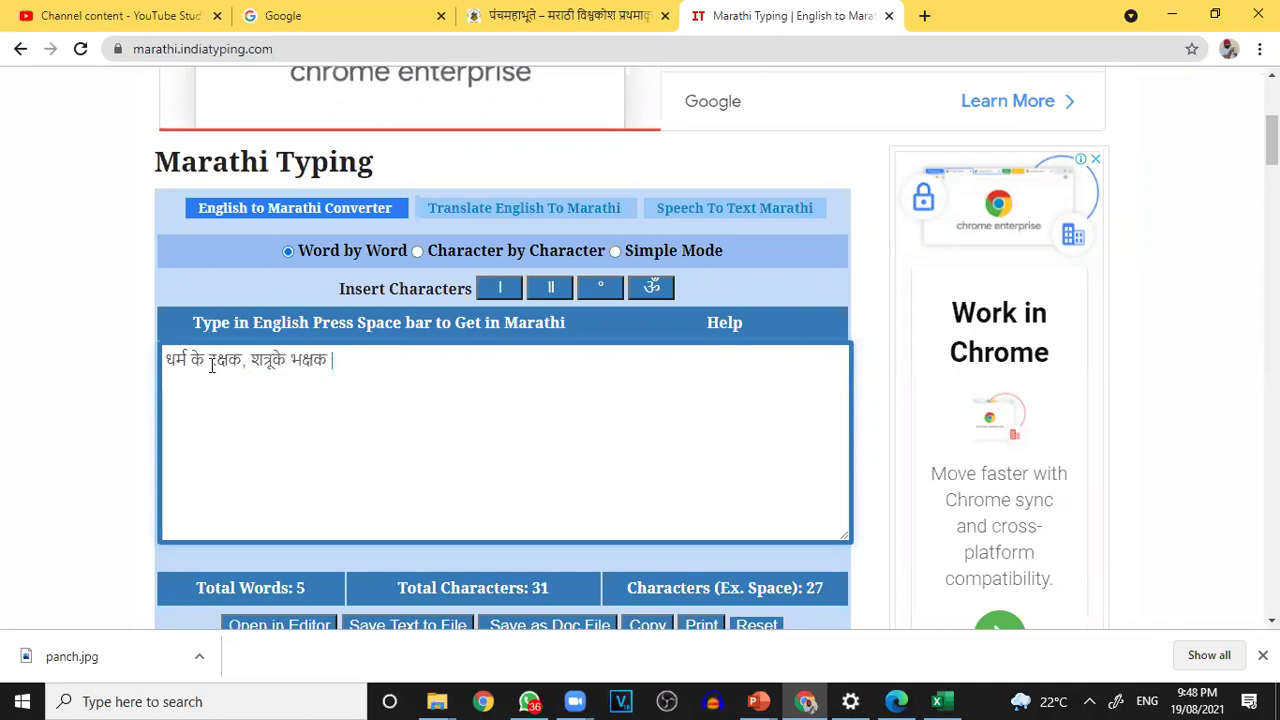
# - Extend the converter text with "और असूरोंके", correcting the spelling of the second word
pyautogui.write('aur ')
pyautogui.write('a')
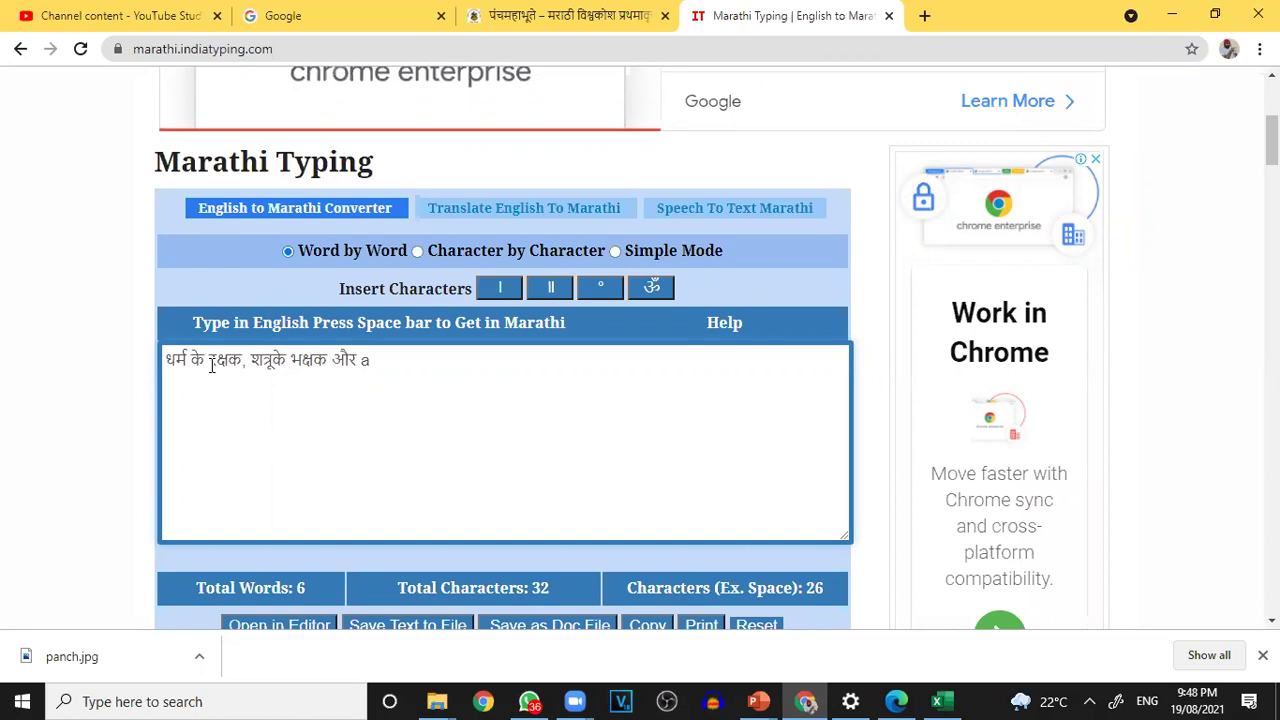
pyautogui.write('su')
pyautogui.write('ravane')
pyautogui.press('BackSpace')
pyautogui.press('BackSpace')
pyautogui.press('BackSpace')
pyautogui.press('BackSpace')
pyautogui.press('BackSpace')
pyautogui.press('BackSpace')
pyautogui.write('on')
pyautogui.press('BackSpace')
pyautogui.write('avane')
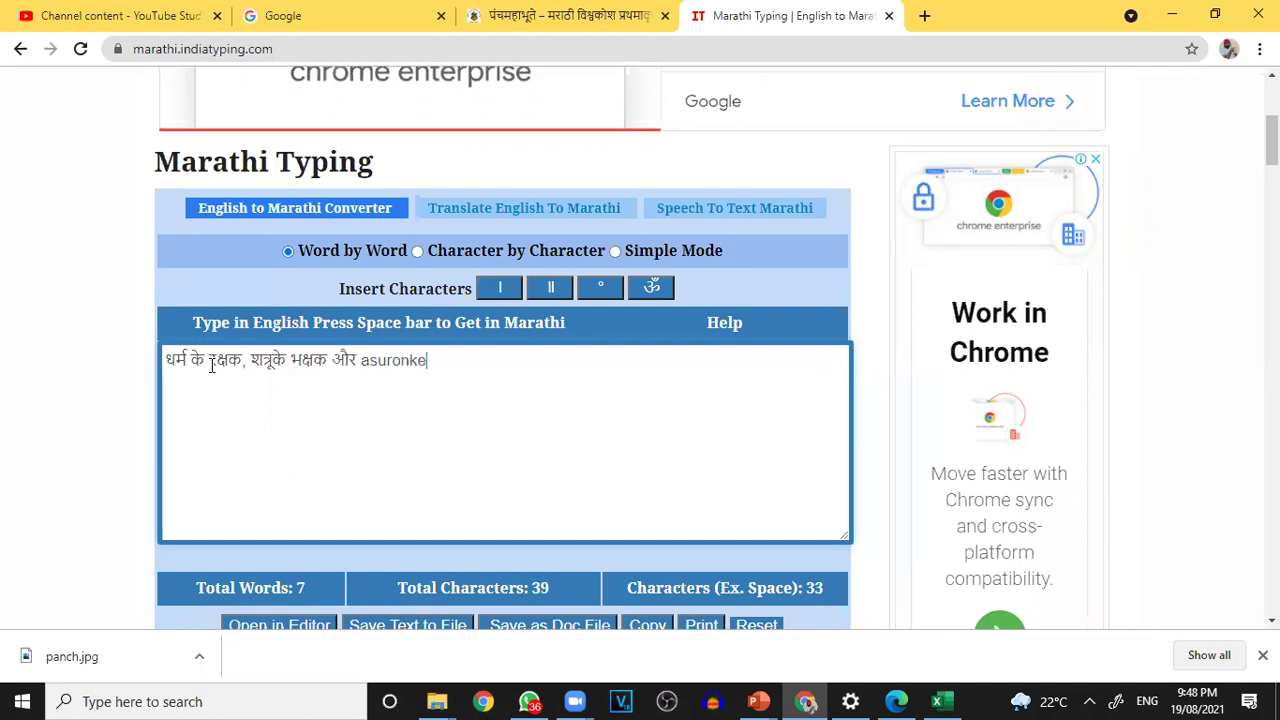
pyautogui.press('BackSpace')
pyautogui.press('BackSpace')
pyautogui.press('BackSpace')
pyautogui.press('BackSpace')
pyautogui.press('BackSpace')
pyautogui.press('BackSpace')
pyautogui.write('onke')
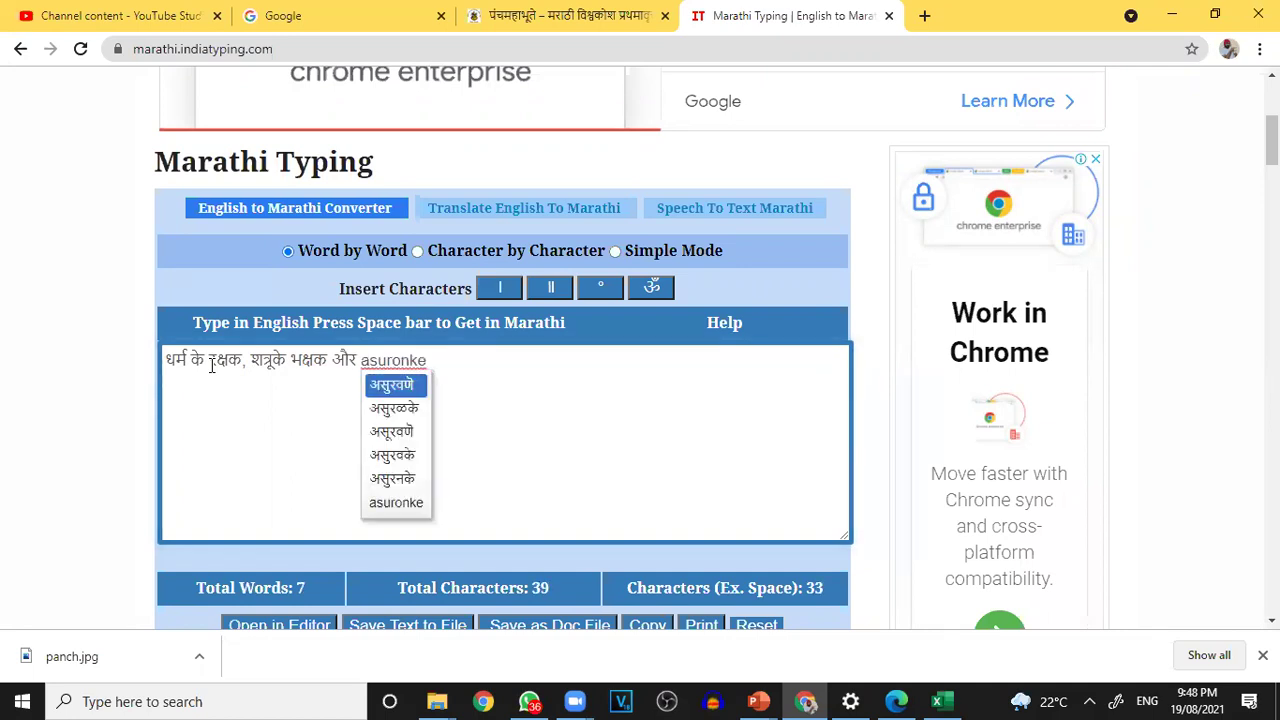
pyautogui.press('BackSpace')
pyautogui.press('BackSpace')
pyautogui.press('BackSpace')
pyautogui.write('av')
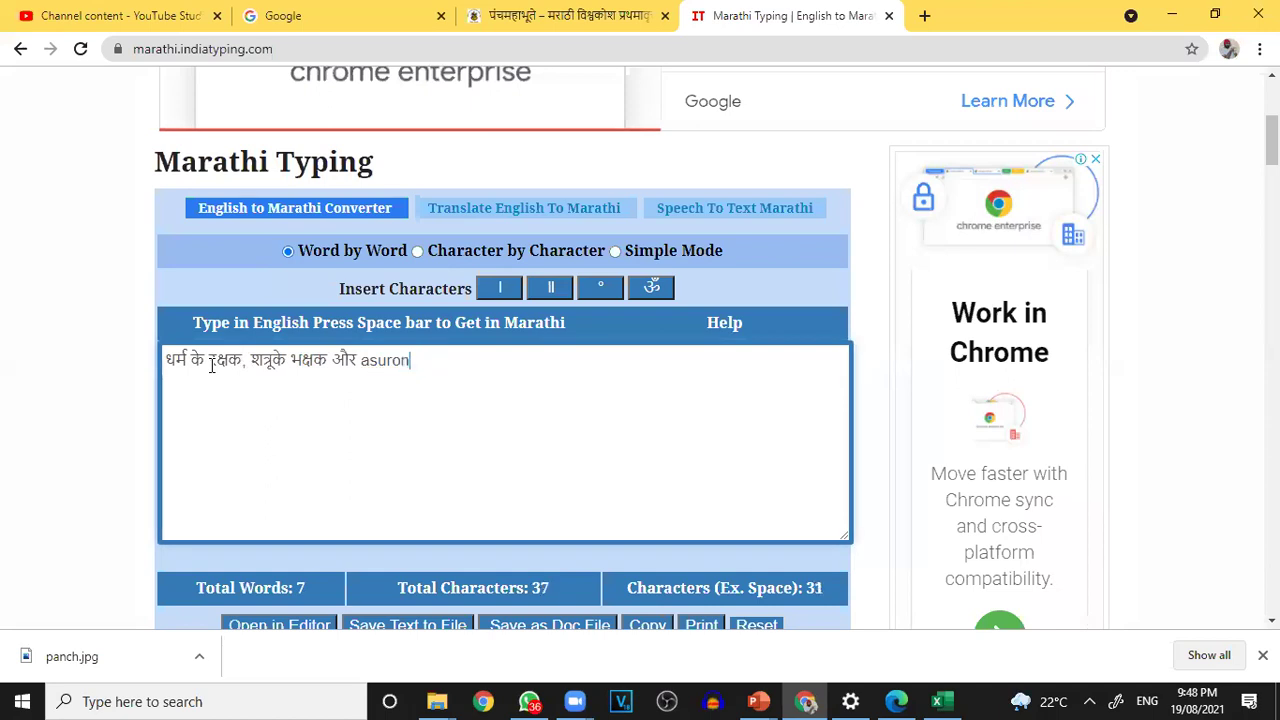
pyautogui.press('BackSpace')
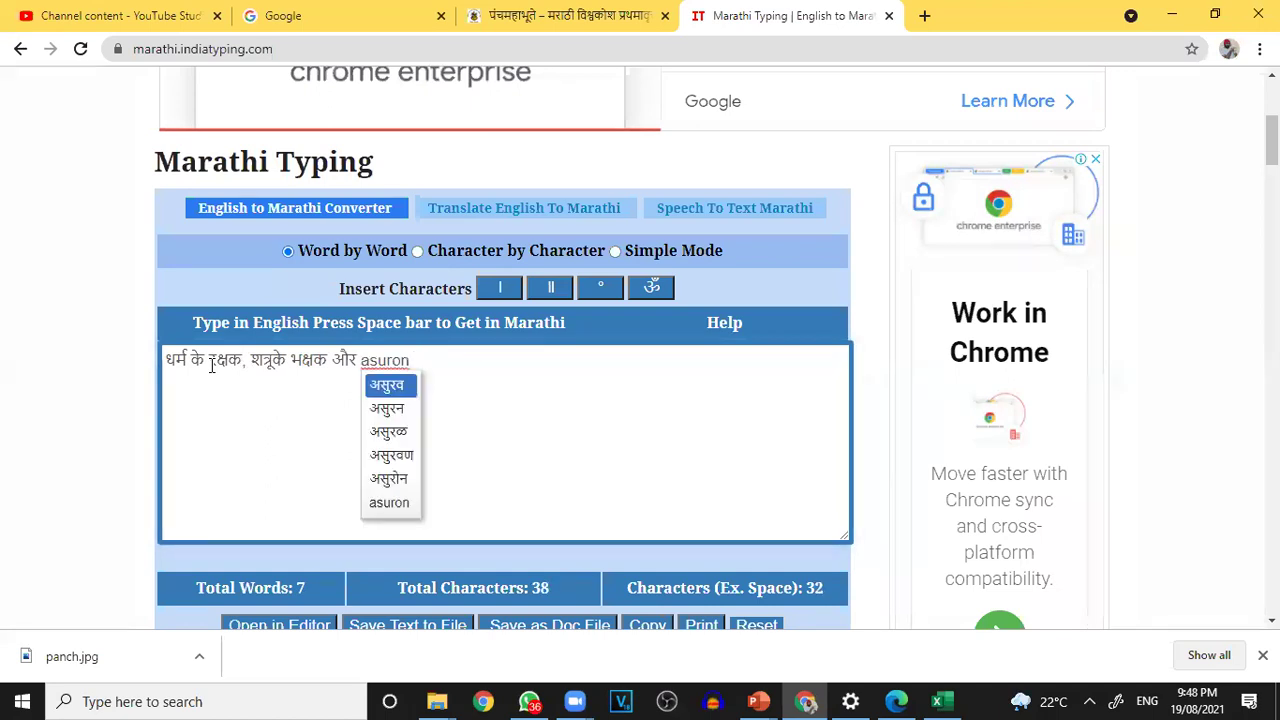
pyautogui.press('BackSpace')
pyautogui.press('BackSpace')
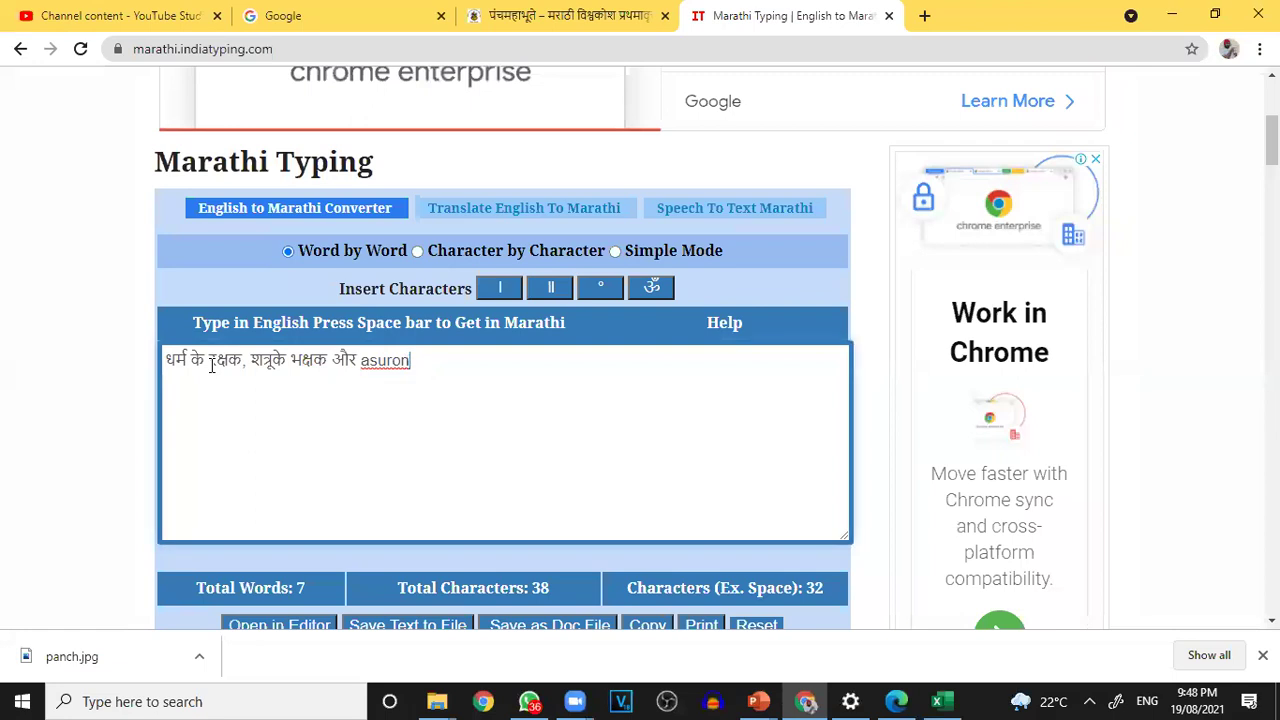
pyautogui.press('BackSpace')
pyautogui.write('av')
pyautogui.press('BackSpace')
pyautogui.press('BackSpace')
pyautogui.press('BackSpace')
pyautogui.press('BackSpace')
pyautogui.write('u')
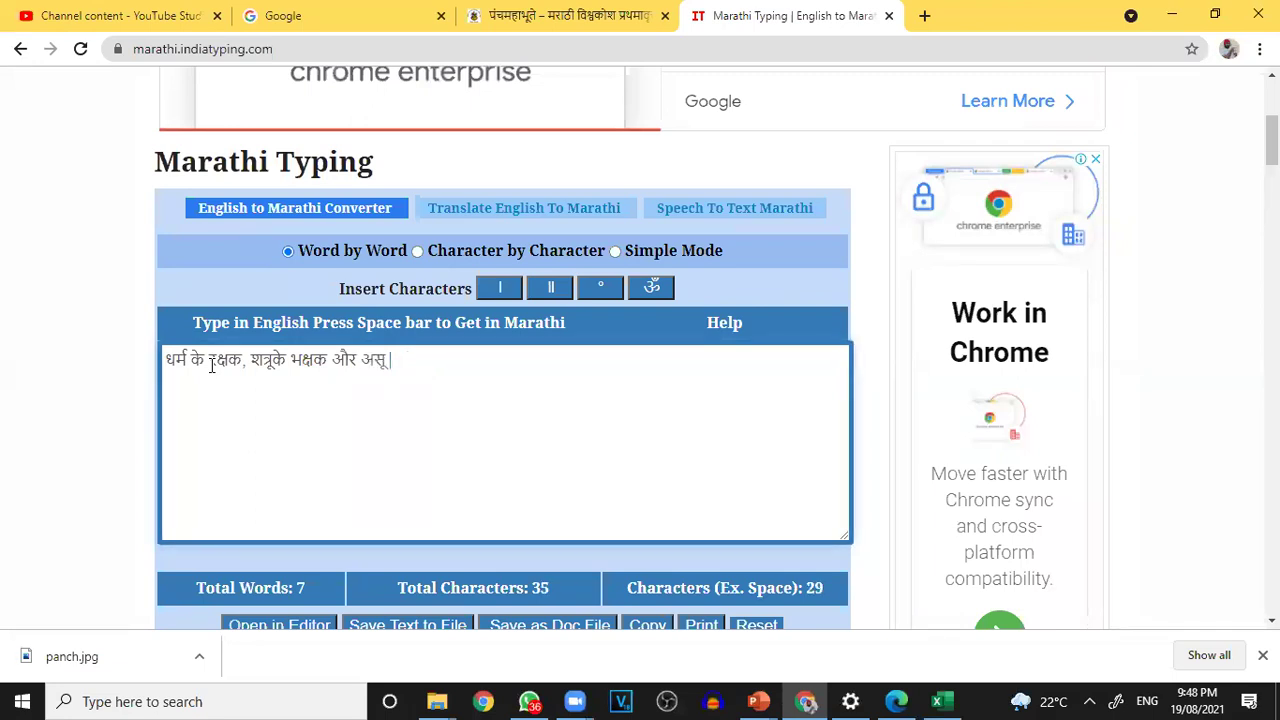
pyautogui.write(' ronke')
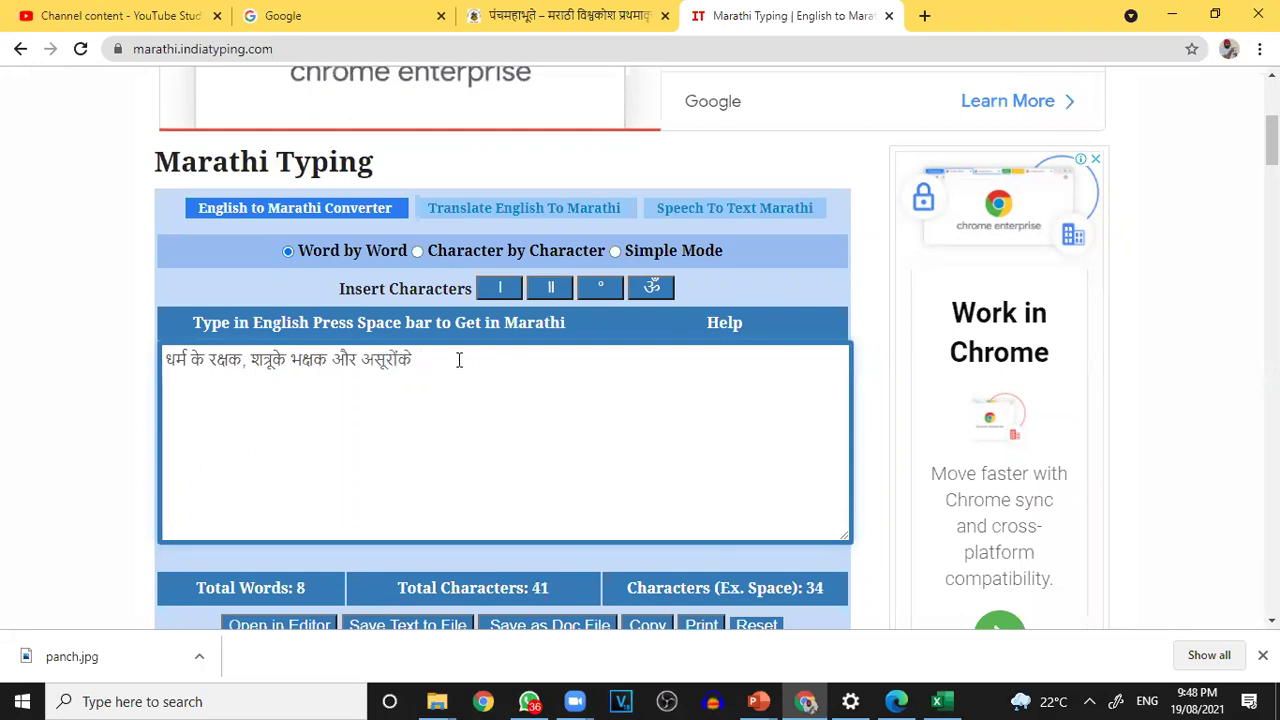
# - Finish the line in the converter with the words "विनाशक शूर धर्मवीर"
pyautogui.write('vinashak')
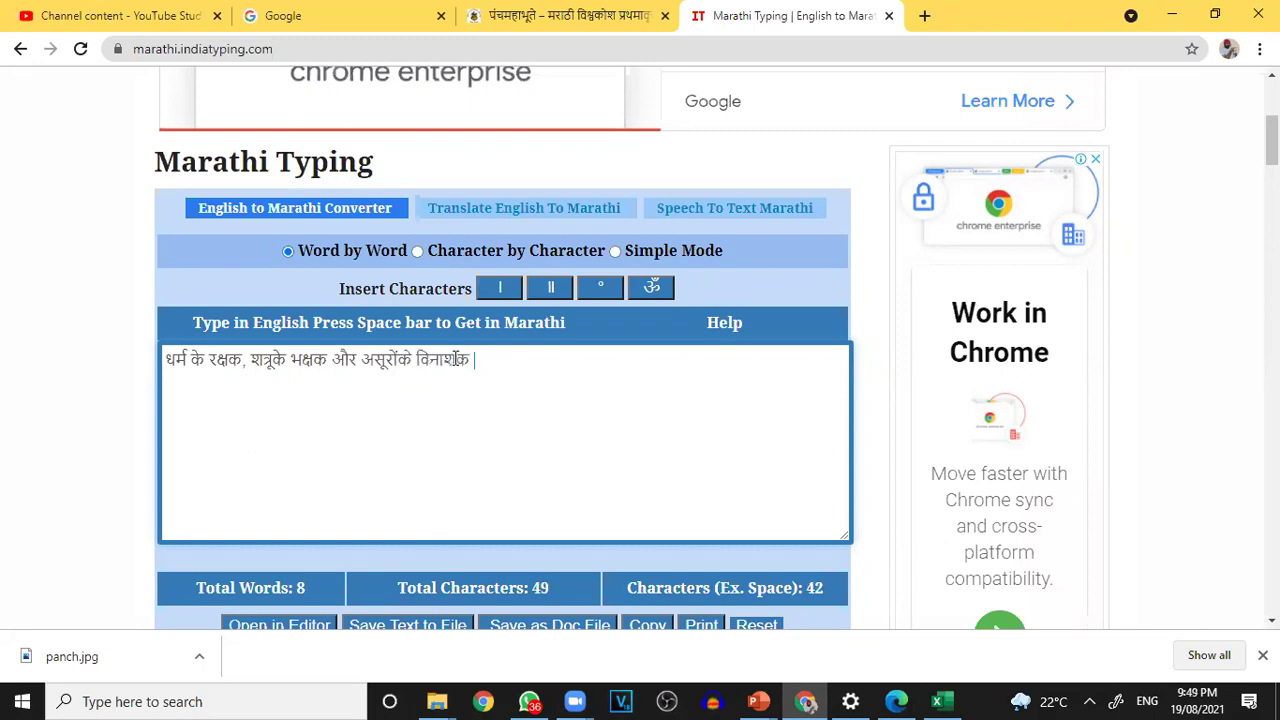
pyautogui.press('Return')
pyautogui.click(487, 363)
pyautogui.write('shru ')
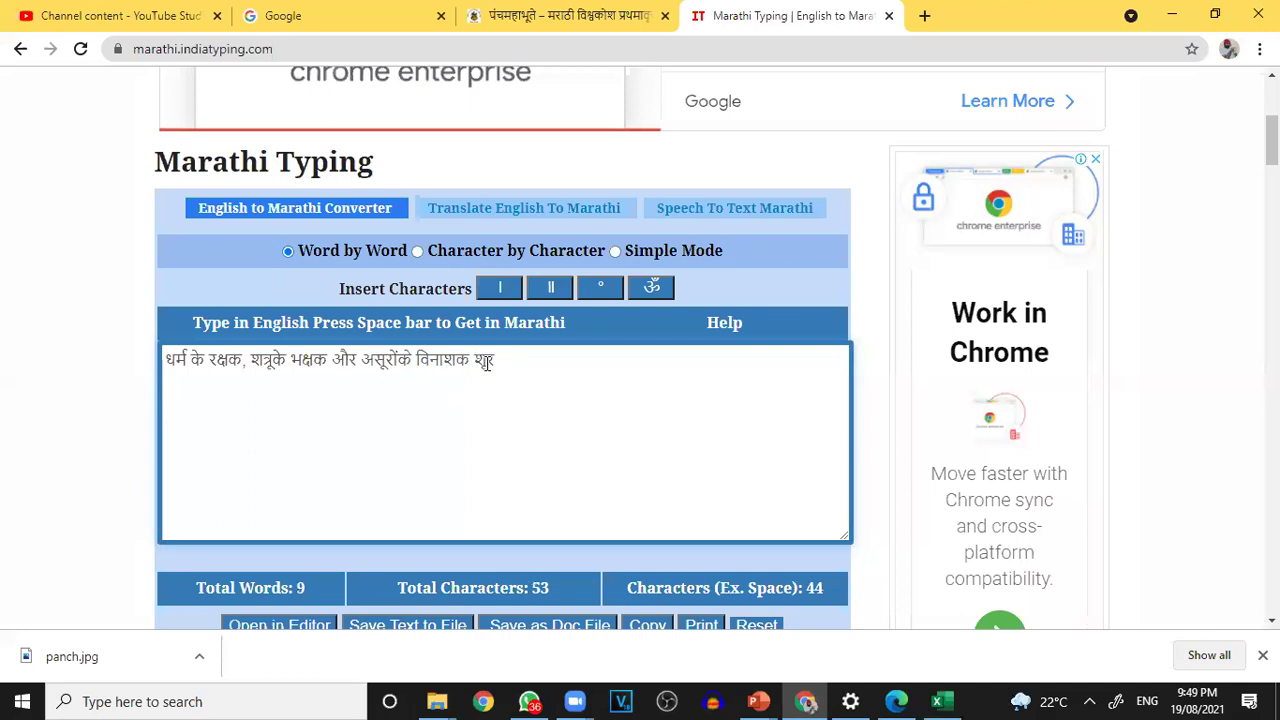
pyautogui.write('dharm')
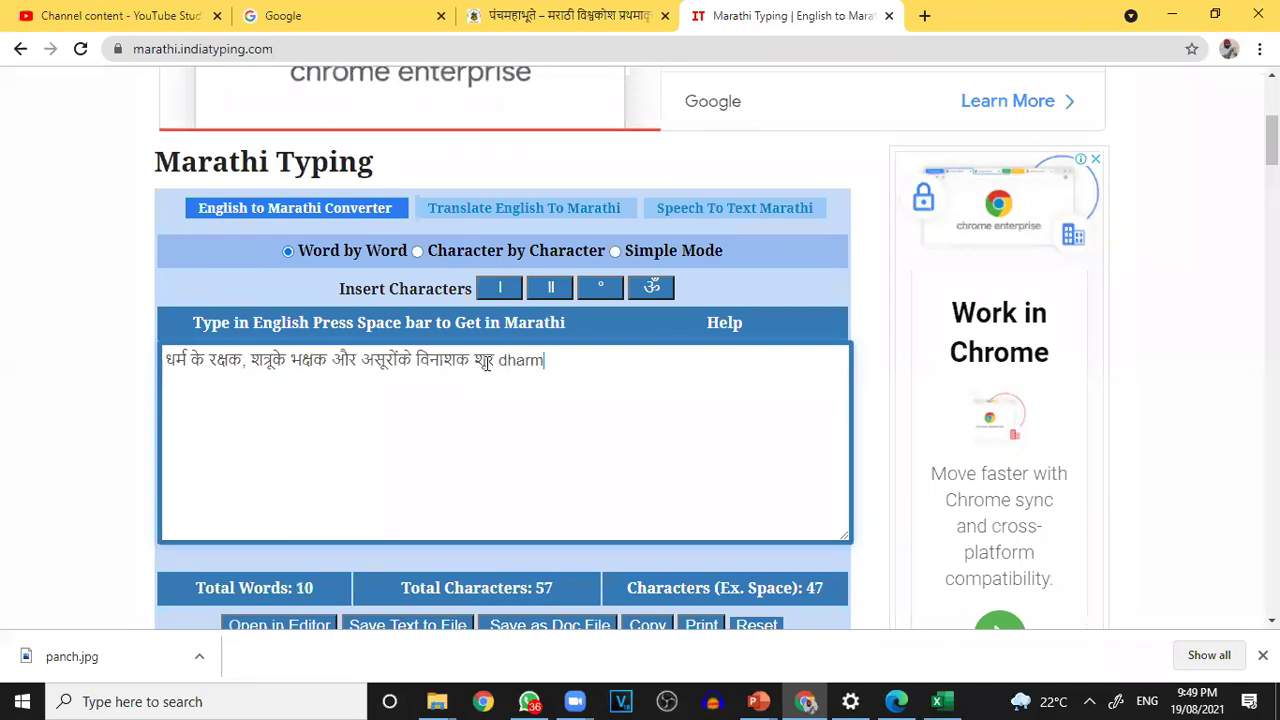
pyautogui.write('veer')
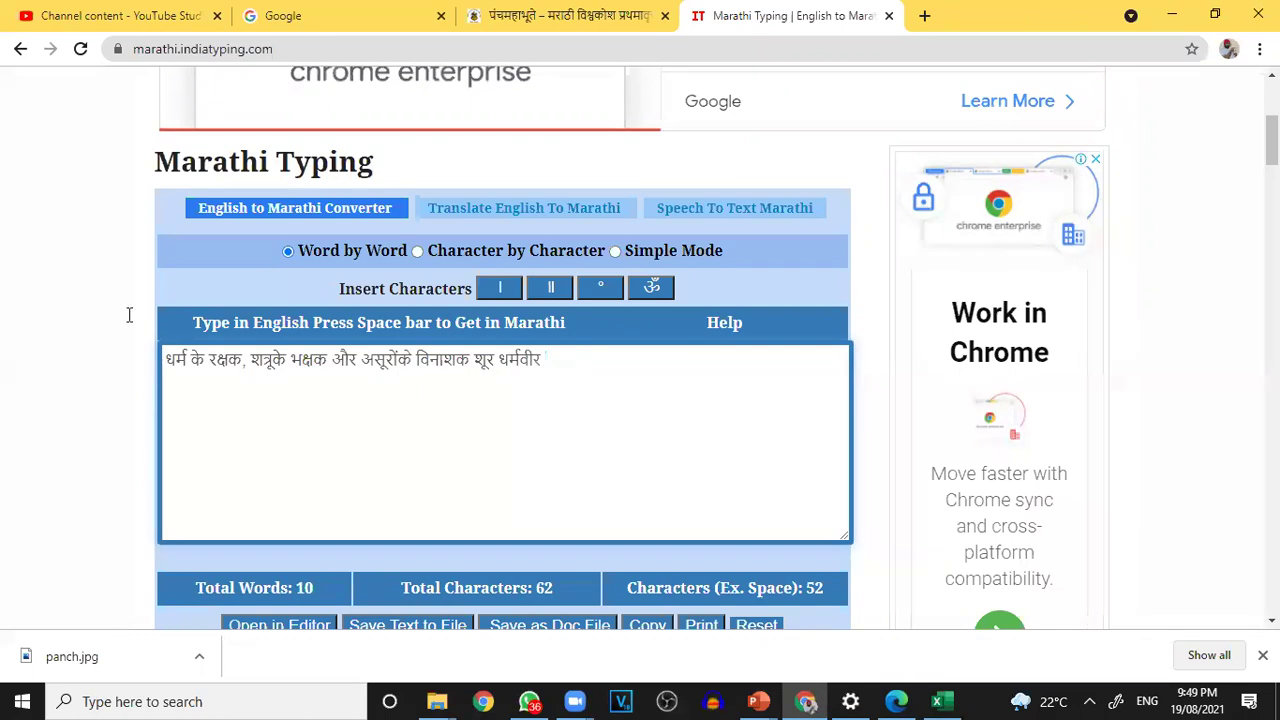
# - Copy the whole converted line and, in PowerPoint, paste it over the "धर्मके" text at the bottom of slide 2
pyautogui.hotkey('ctrl', 'a')
pyautogui.hotkey('ctrl', 'c')
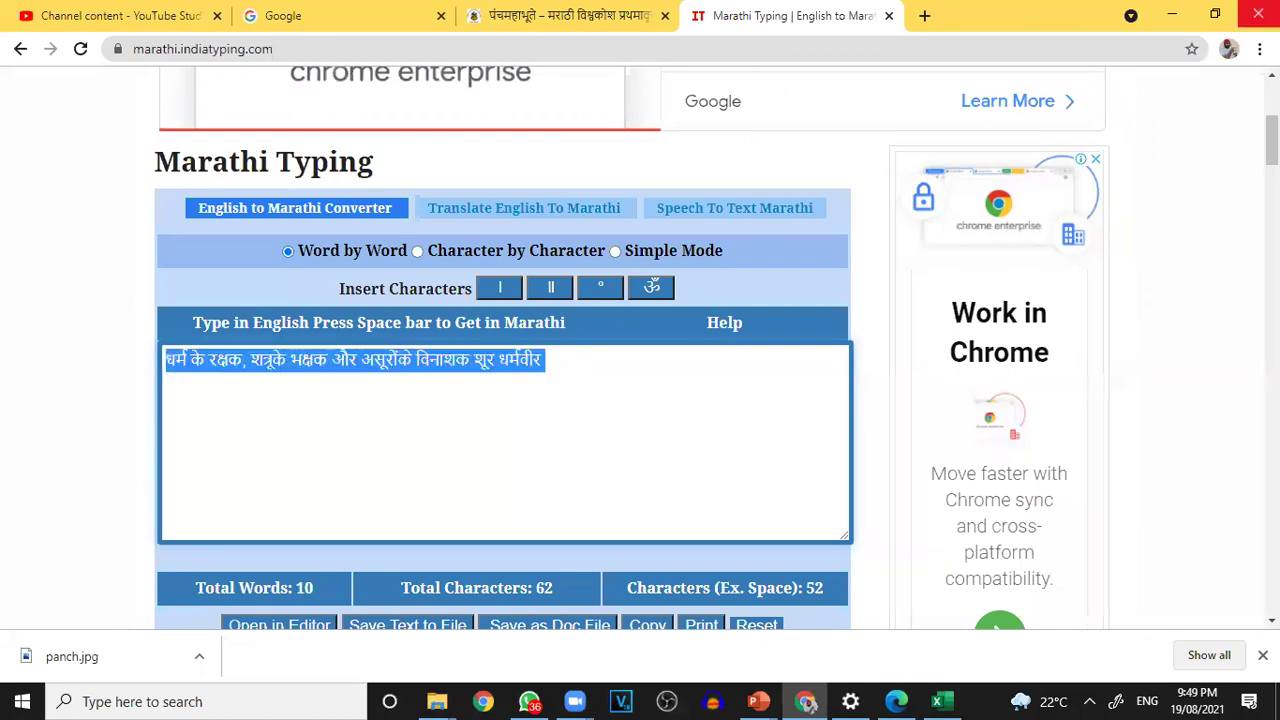
pyautogui.click(1172, 15)
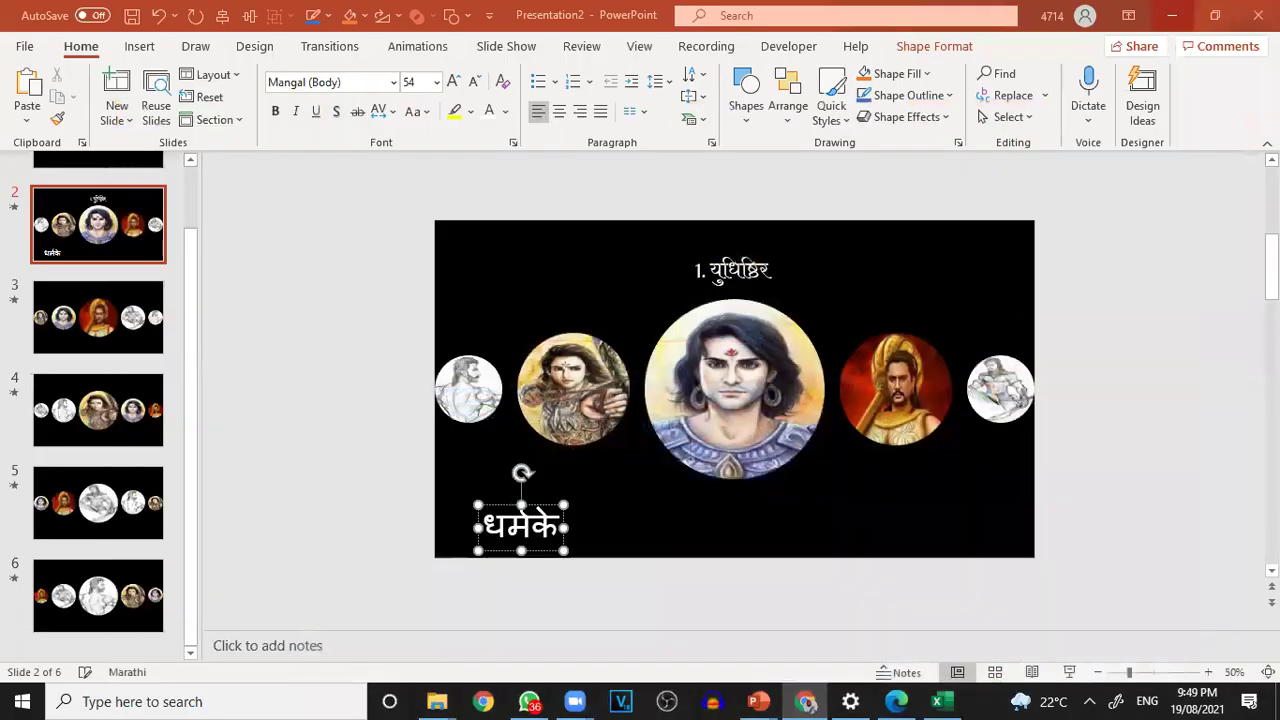
pyautogui.click(488, 523)
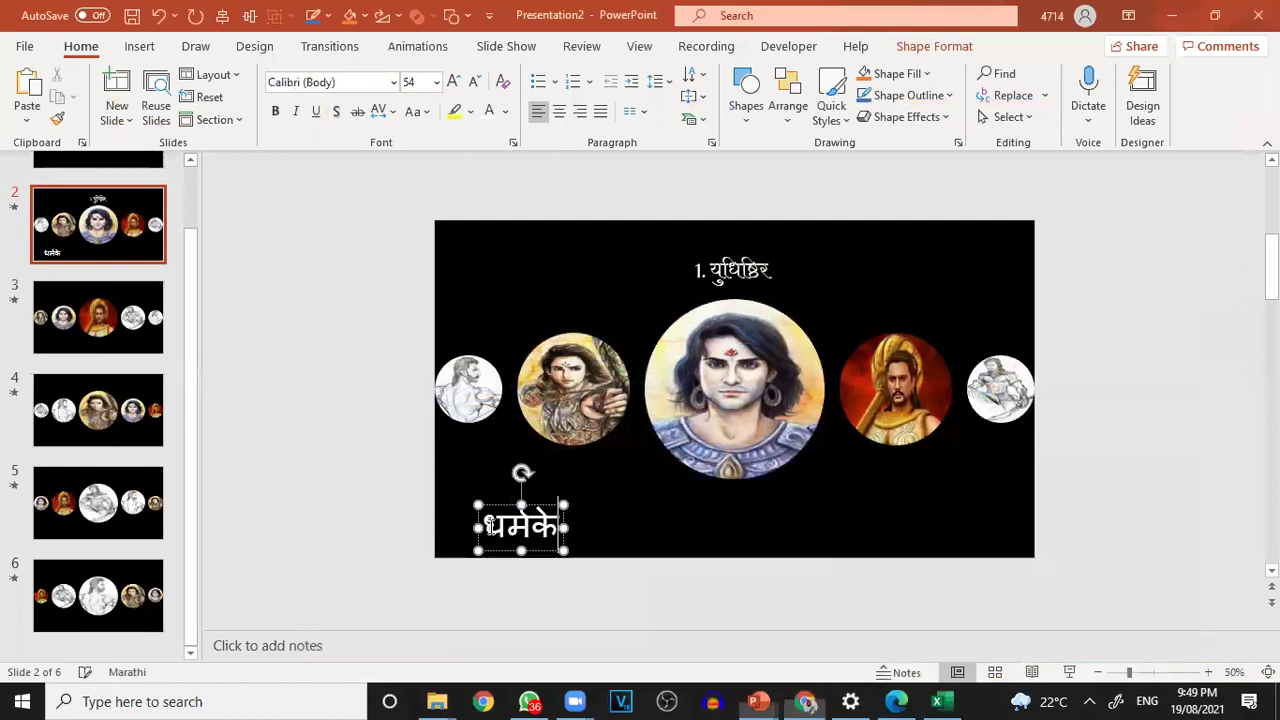
pyautogui.moveTo(488, 523); pyautogui.dragTo(585, 537)
pyautogui.hotkey('ctrl', 'v')
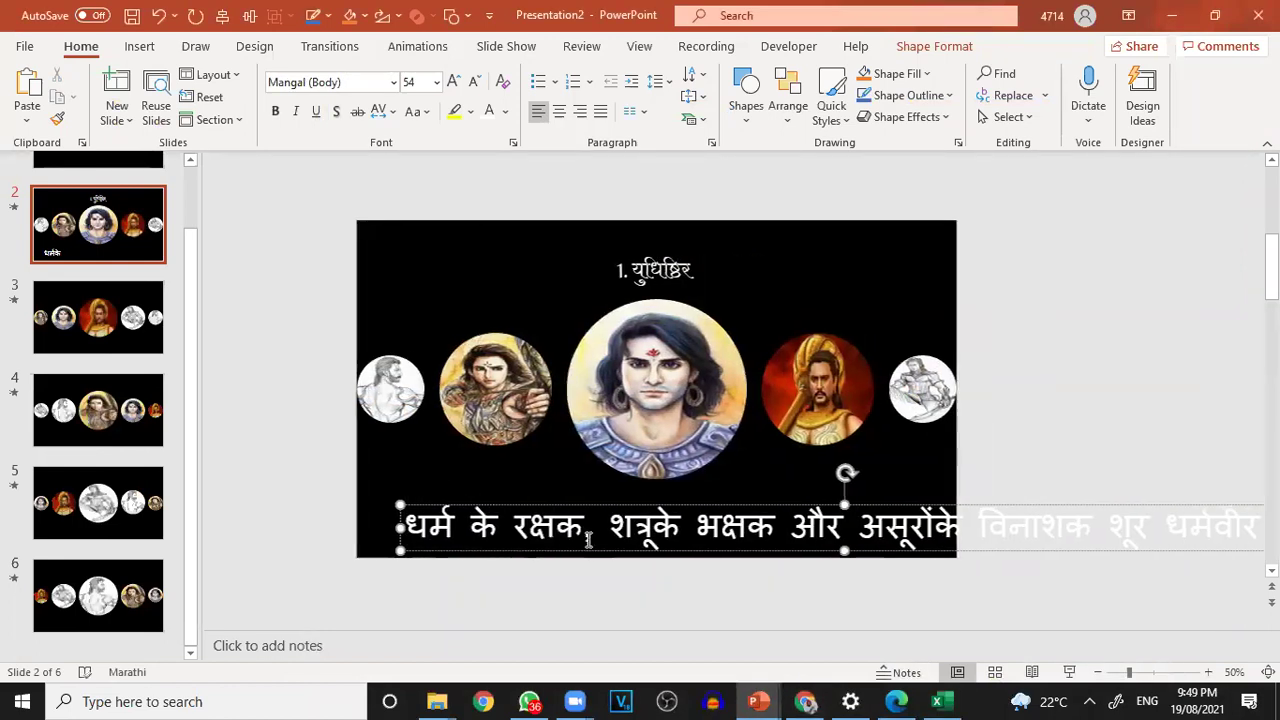
# - Set the pasted line's font to Kokila and position its text box within the slide, below the portraits
pyautogui.click(603, 506)
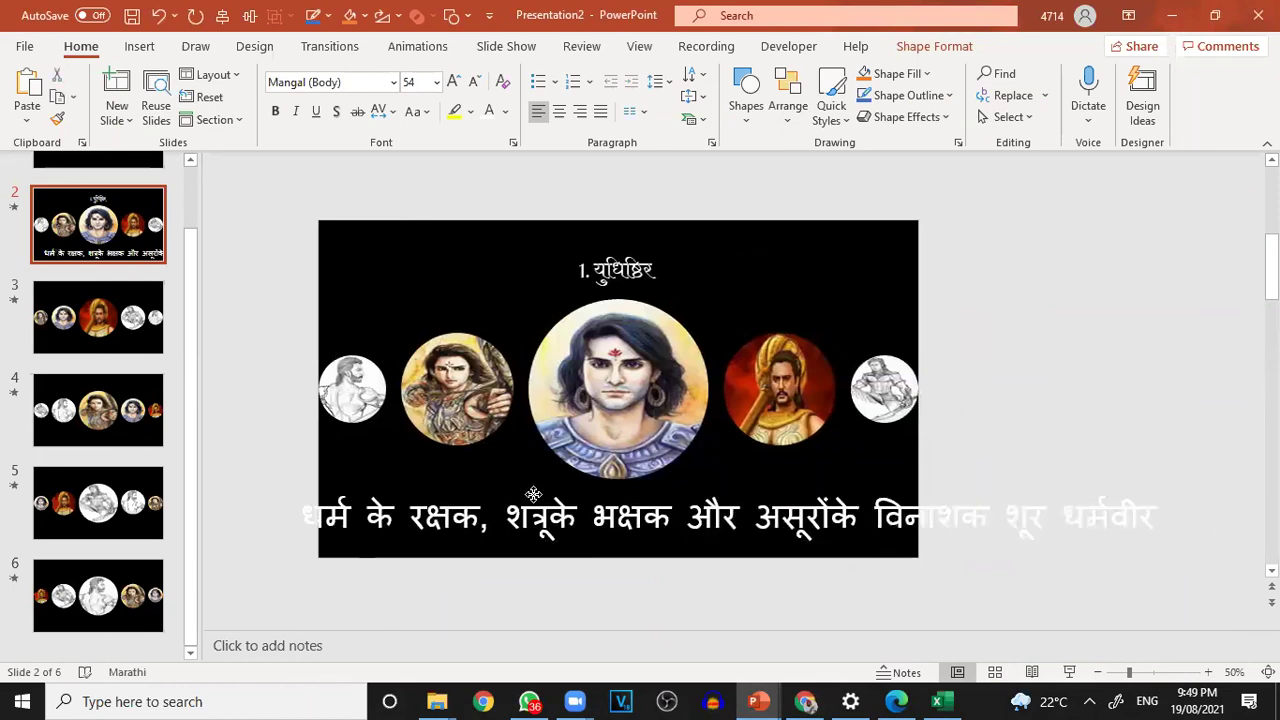
pyautogui.click(394, 82)
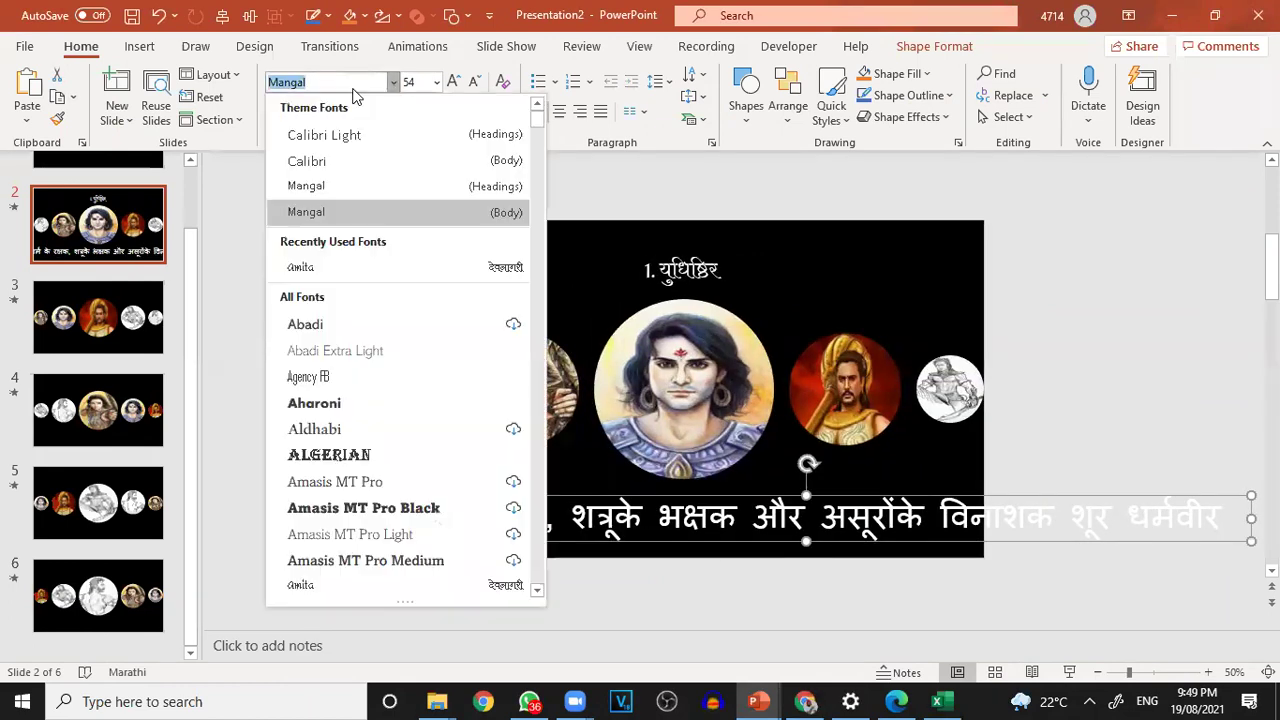
pyautogui.write('Kokila')
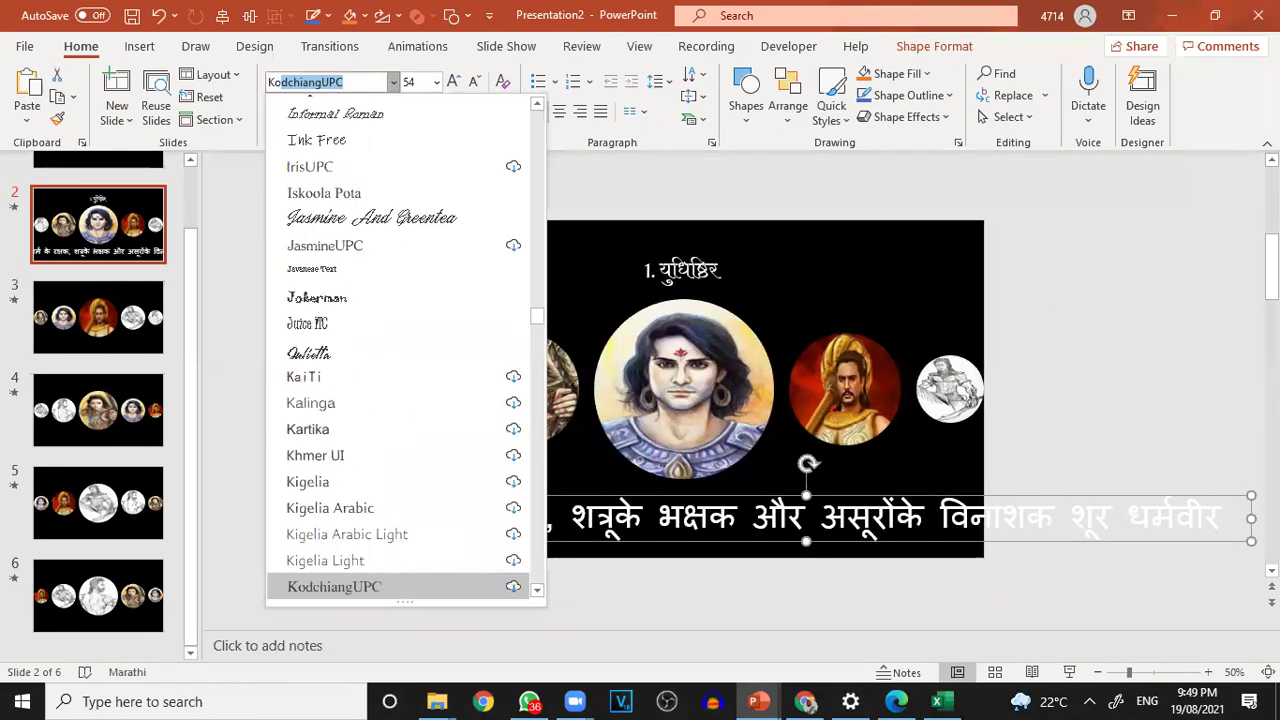
pyautogui.press('Return')
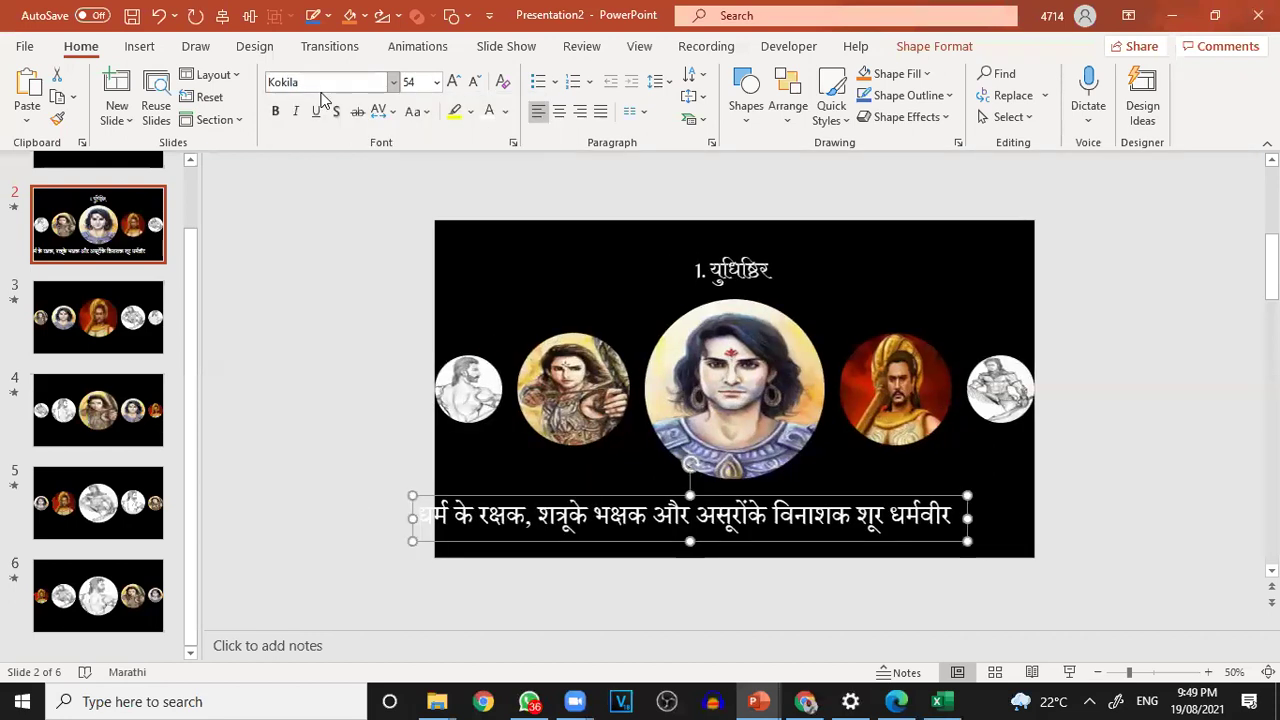
pyautogui.moveTo(520, 492); pyautogui.dragTo(578, 492)
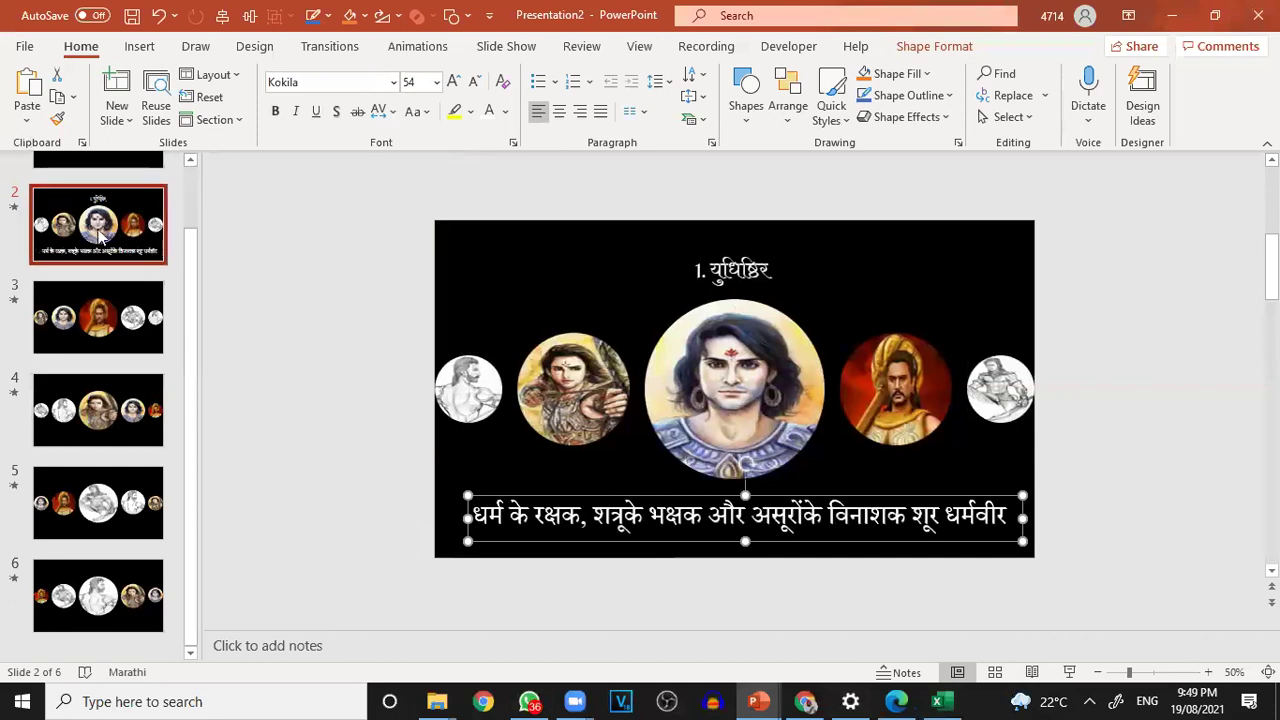
# - Preview slide 2 with its new caption by running the slide show from that slide
pyautogui.scroll(1, 113, 298)
pyautogui.click(113, 298)
pyautogui.scroll(1, 113, 298)
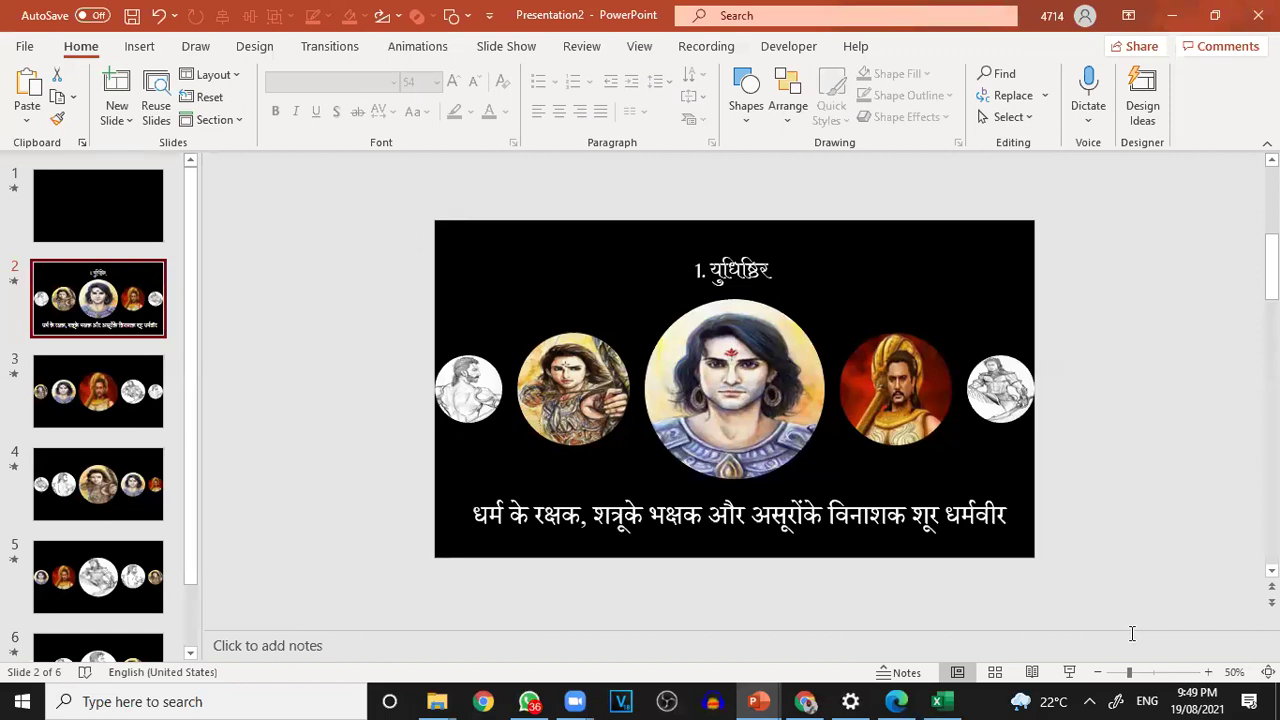
pyautogui.click(1070, 676)
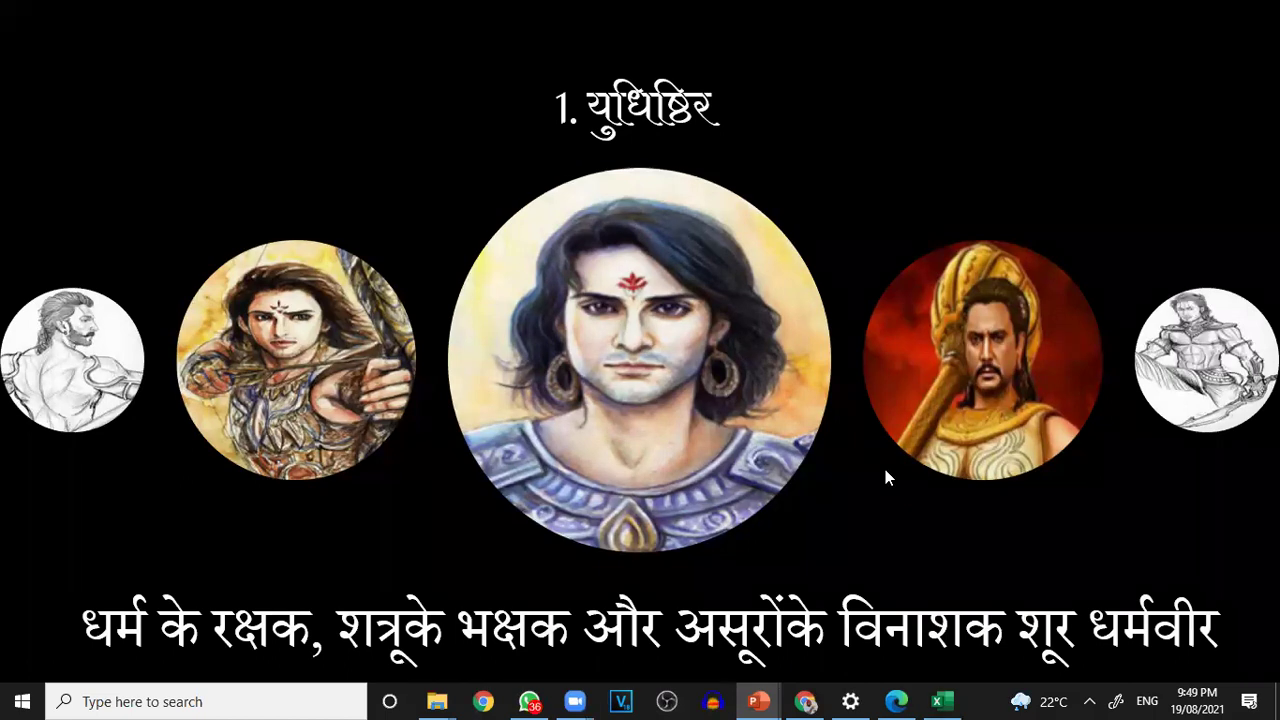
# - Leave the slide show and open slide 3, which has the mace-bearing warrior's portrait in the centre
pyautogui.click(795, 379)
pyautogui.press('Escape')
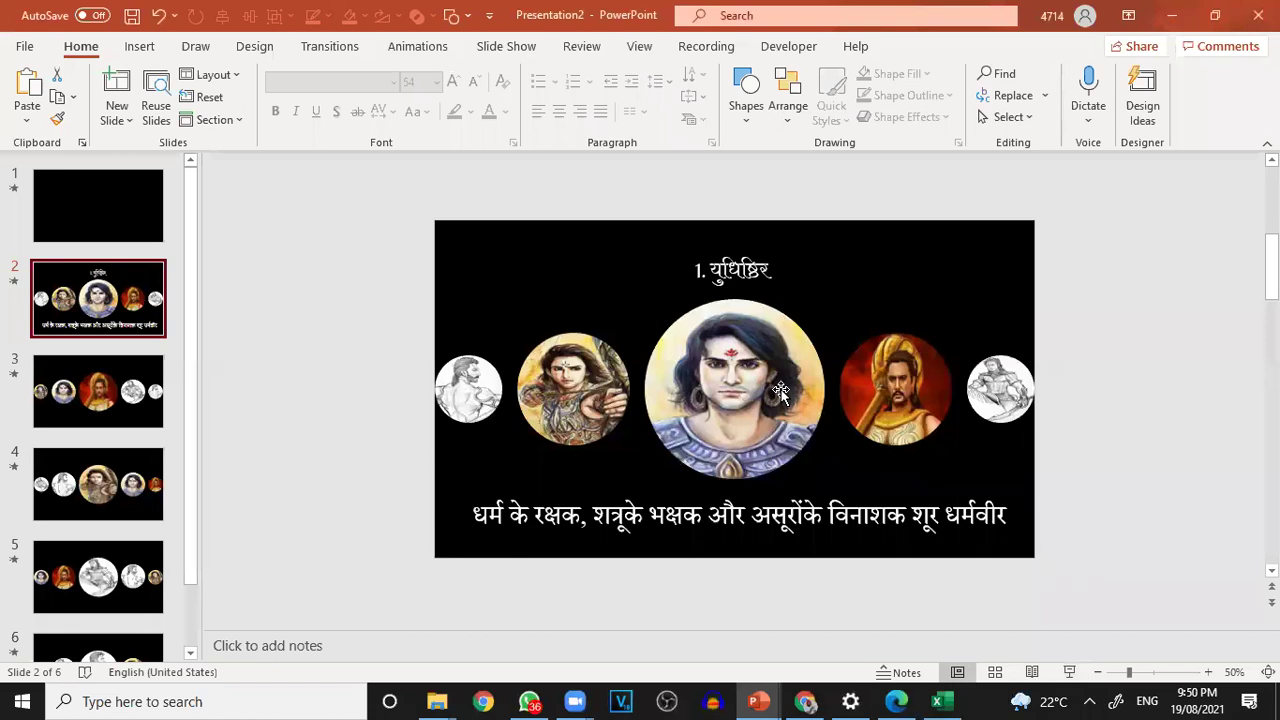
pyautogui.click(120, 398)
pyautogui.click(62, 312)
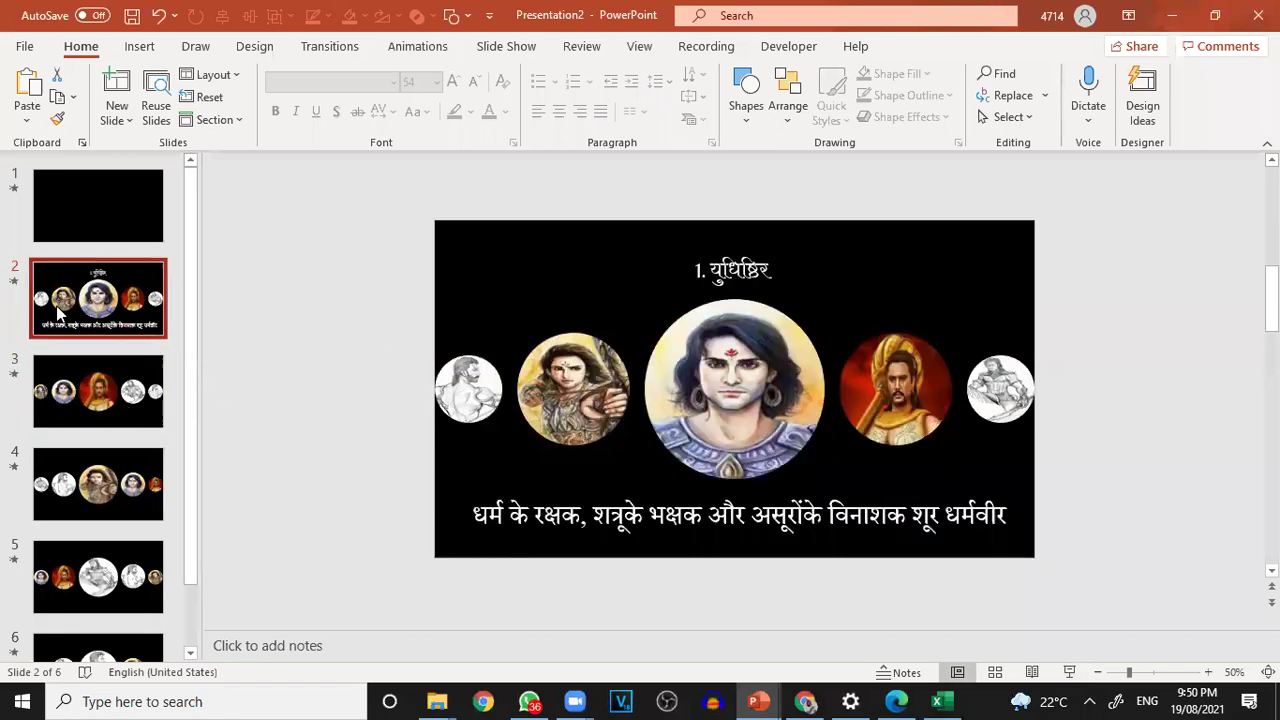
pyautogui.click(105, 412)
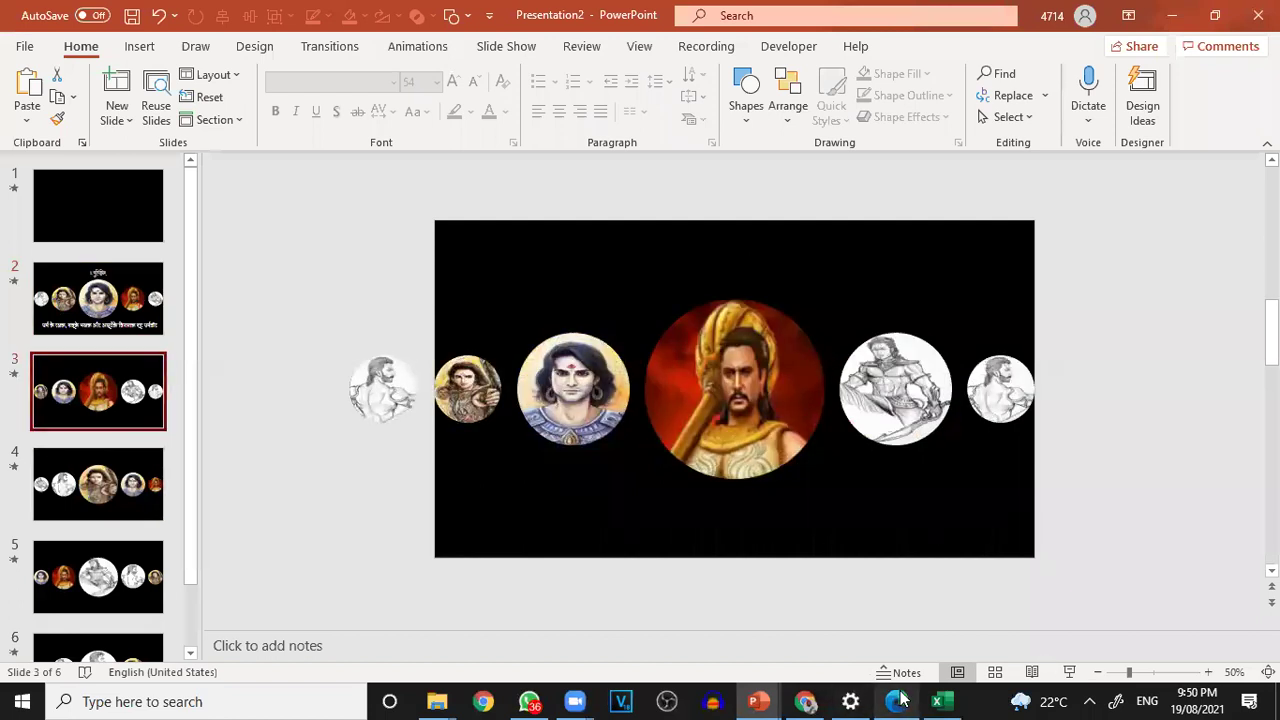
# - Switch to the Marathi Typing converter in Chrome and replace its old line with "पहाडी बाहुबली"
pyautogui.moveTo(900, 700)
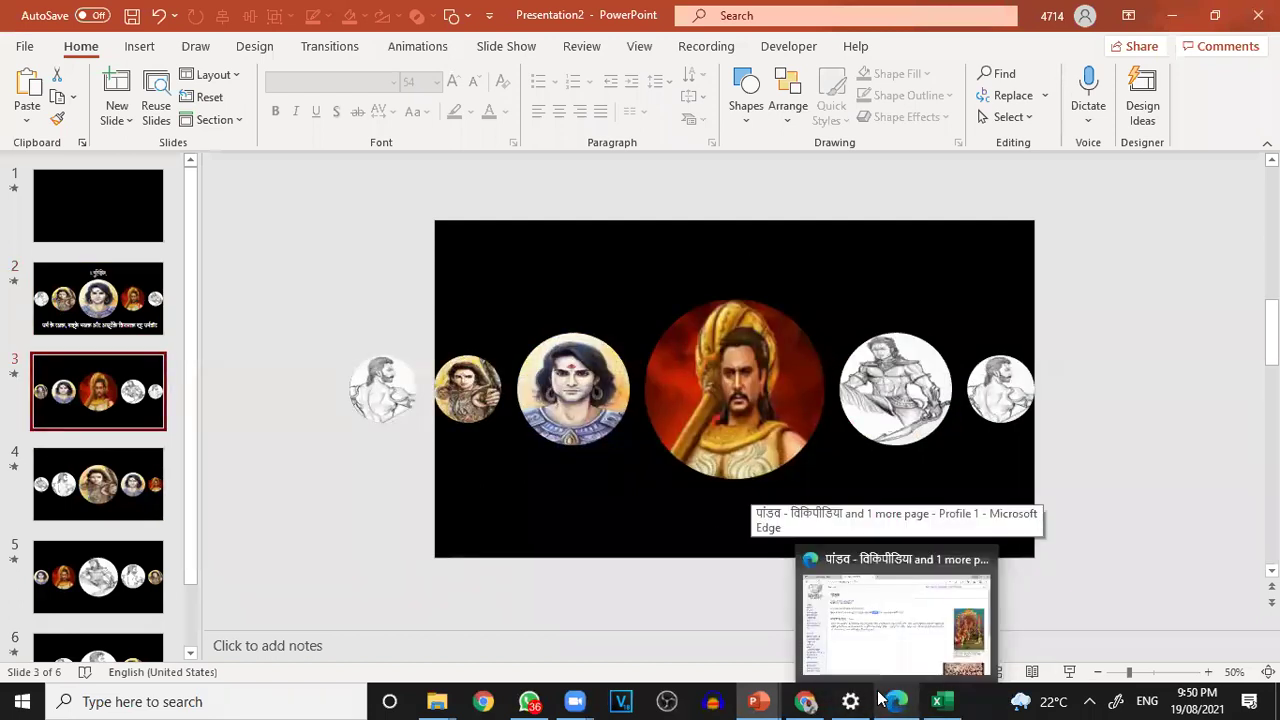
pyautogui.moveTo(815, 700)
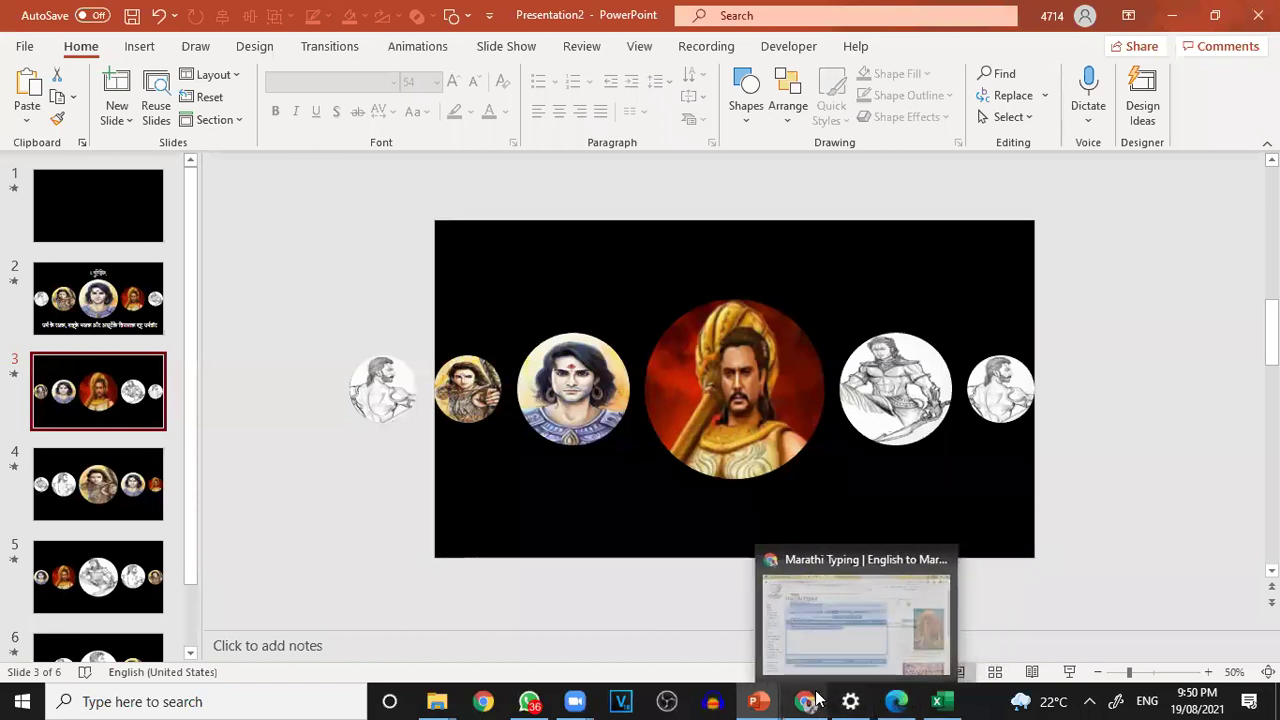
pyautogui.click(851, 574)
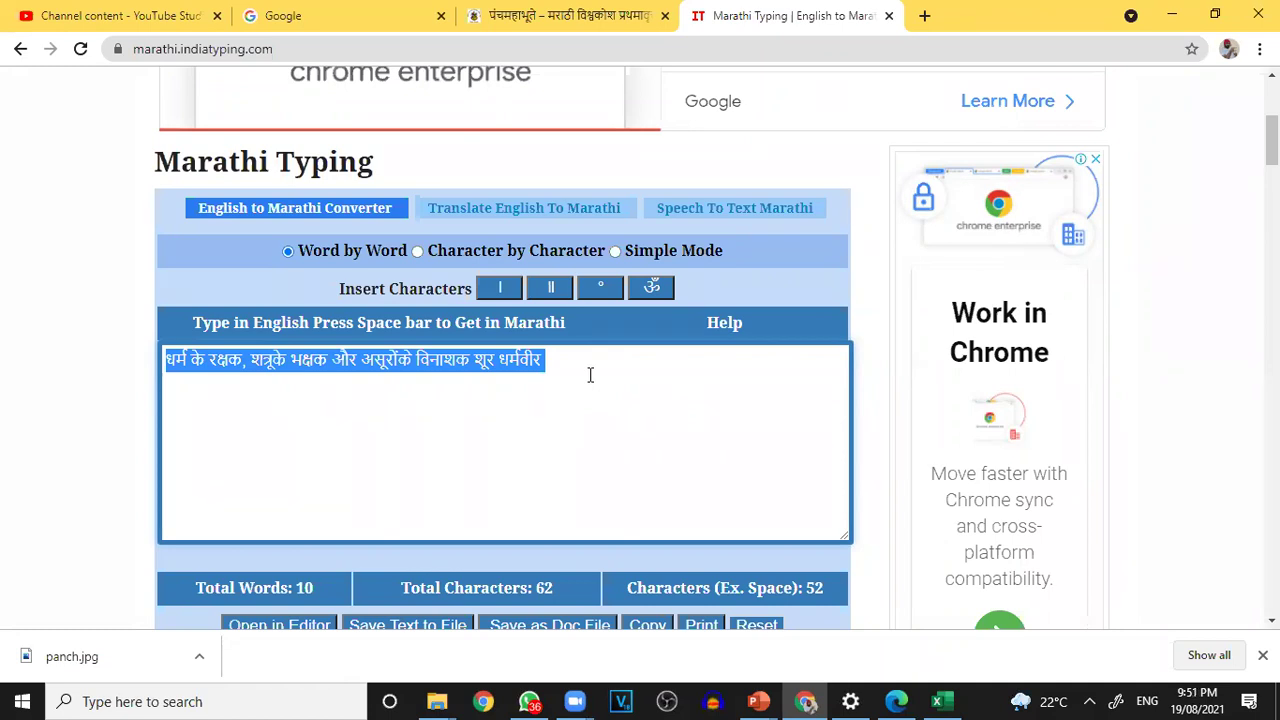
pyautogui.write('baahubalee')
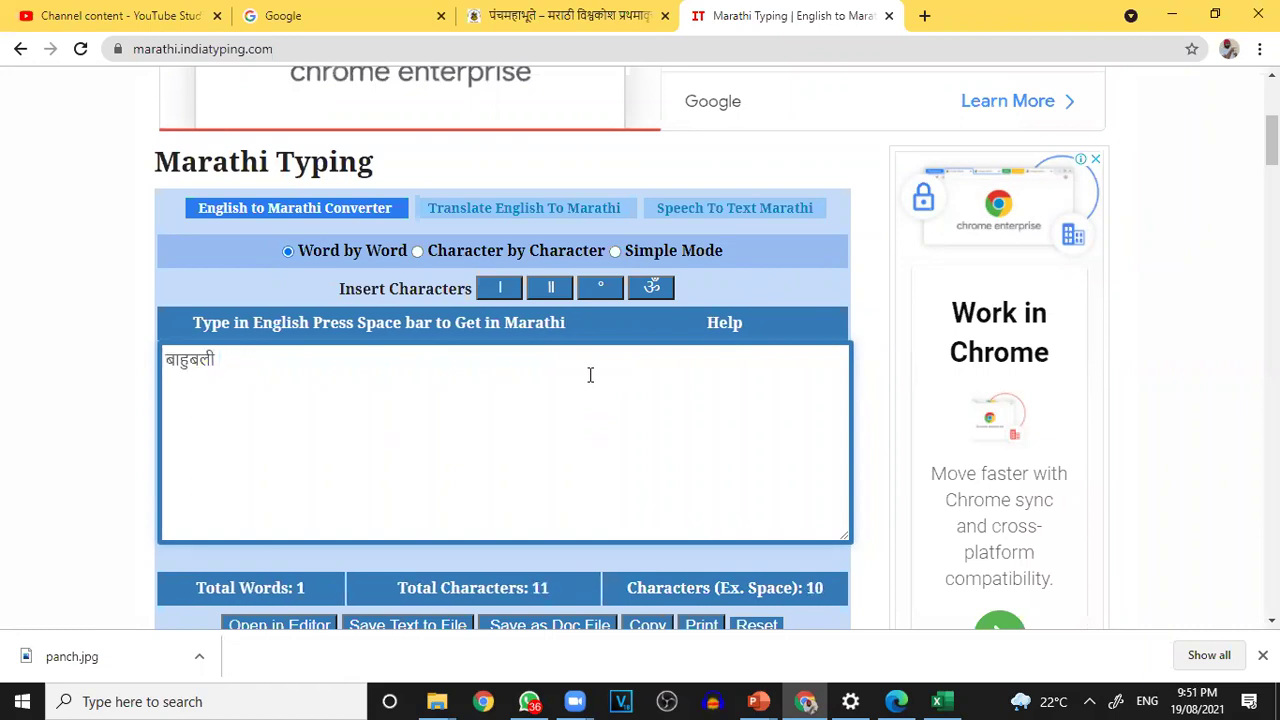
pyautogui.click(167, 359)
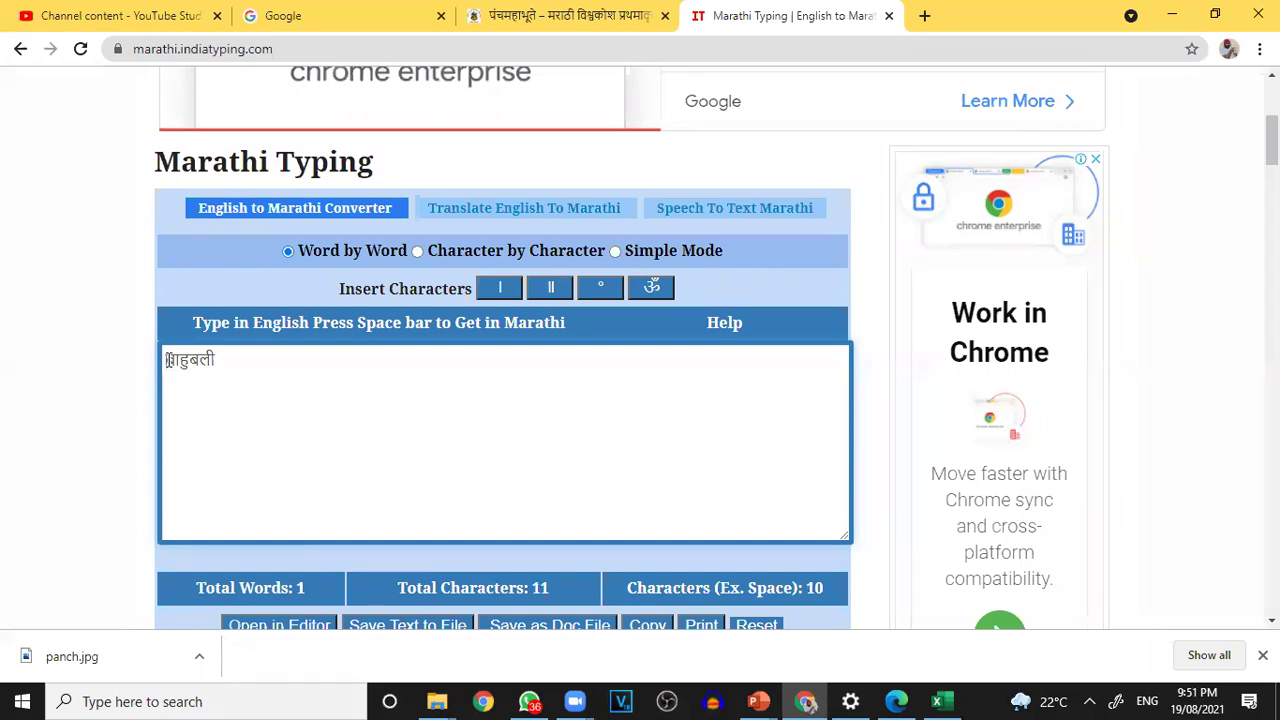
pyautogui.write('pahadi ')
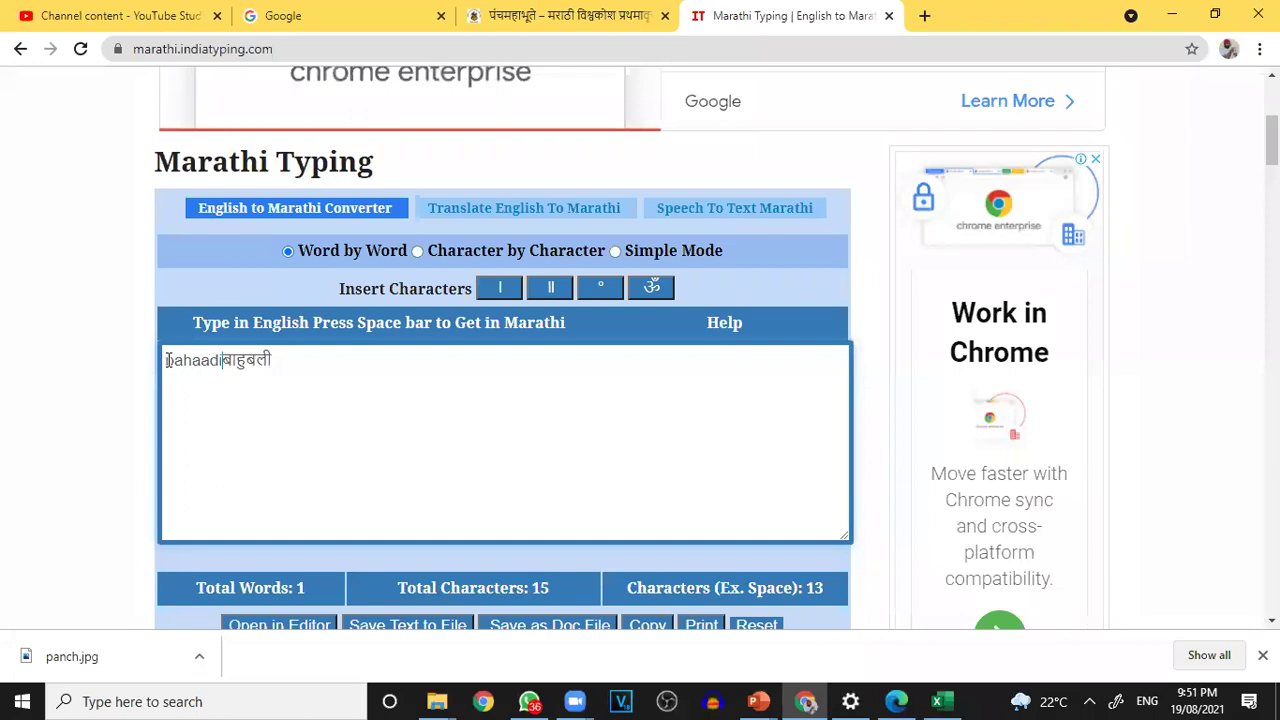
pyautogui.write('takat')
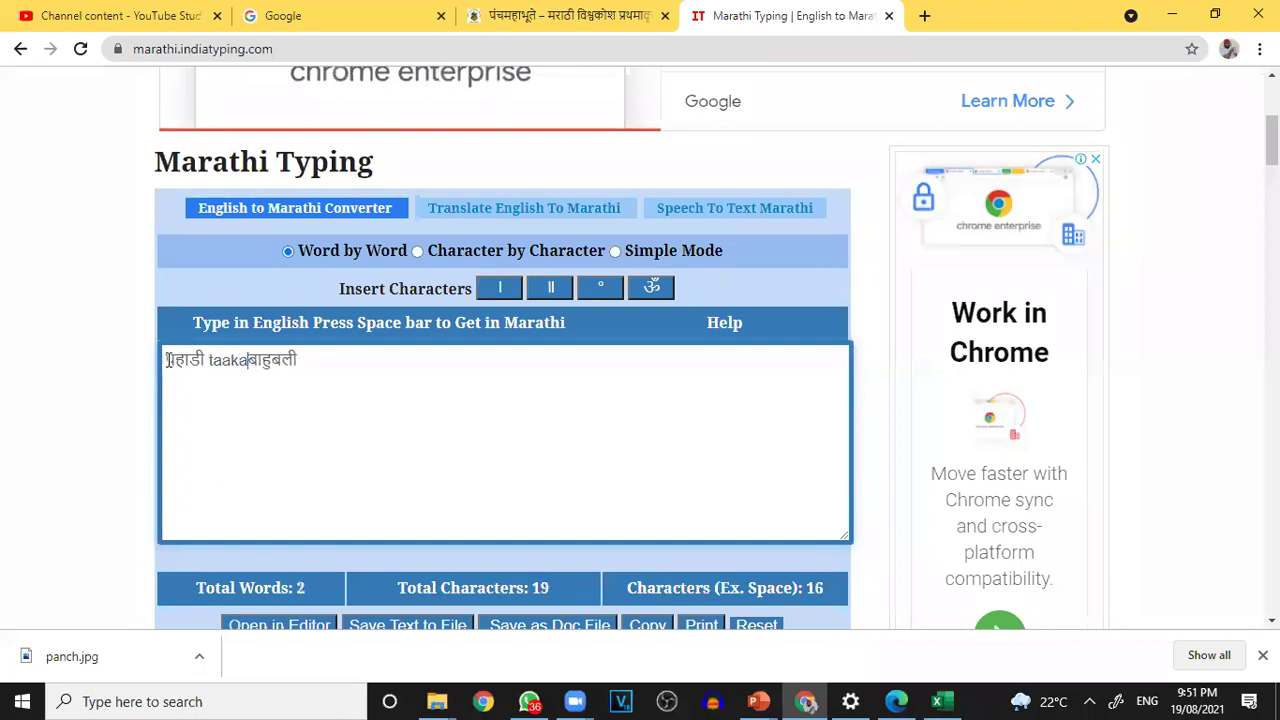
pyautogui.press('BackSpace')
pyautogui.press('BackSpace')
pyautogui.press('BackSpace')
pyautogui.press('BackSpace')
pyautogui.press('BackSpace')
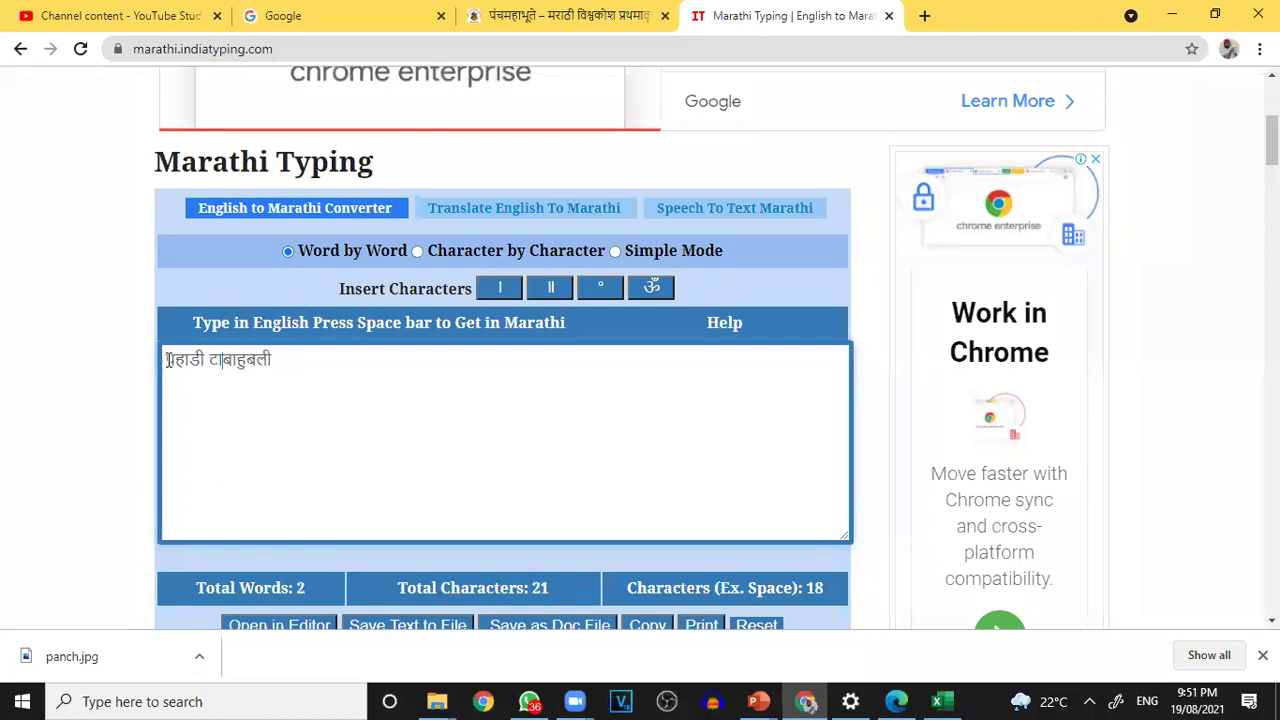
pyautogui.write('takat')
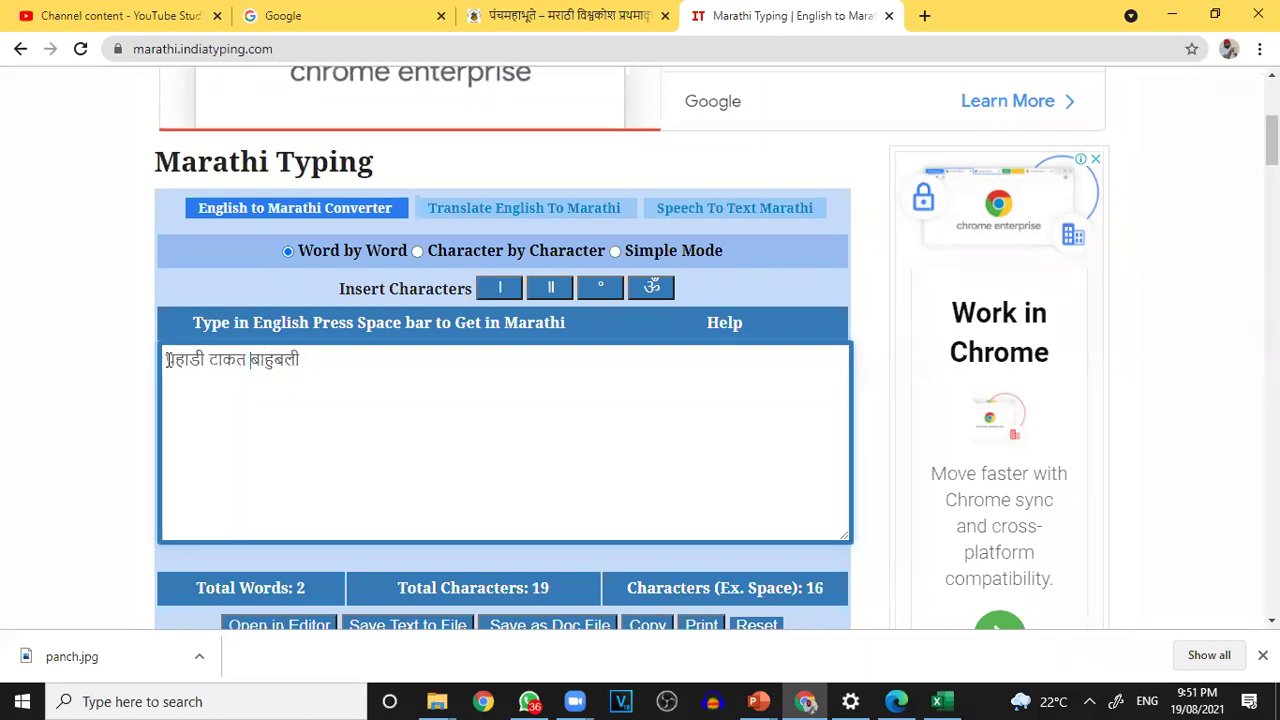
pyautogui.press('BackSpace')
pyautogui.press('BackSpace')
pyautogui.press('BackSpace')
pyautogui.press('BackSpace')
pyautogui.press('BackSpace')
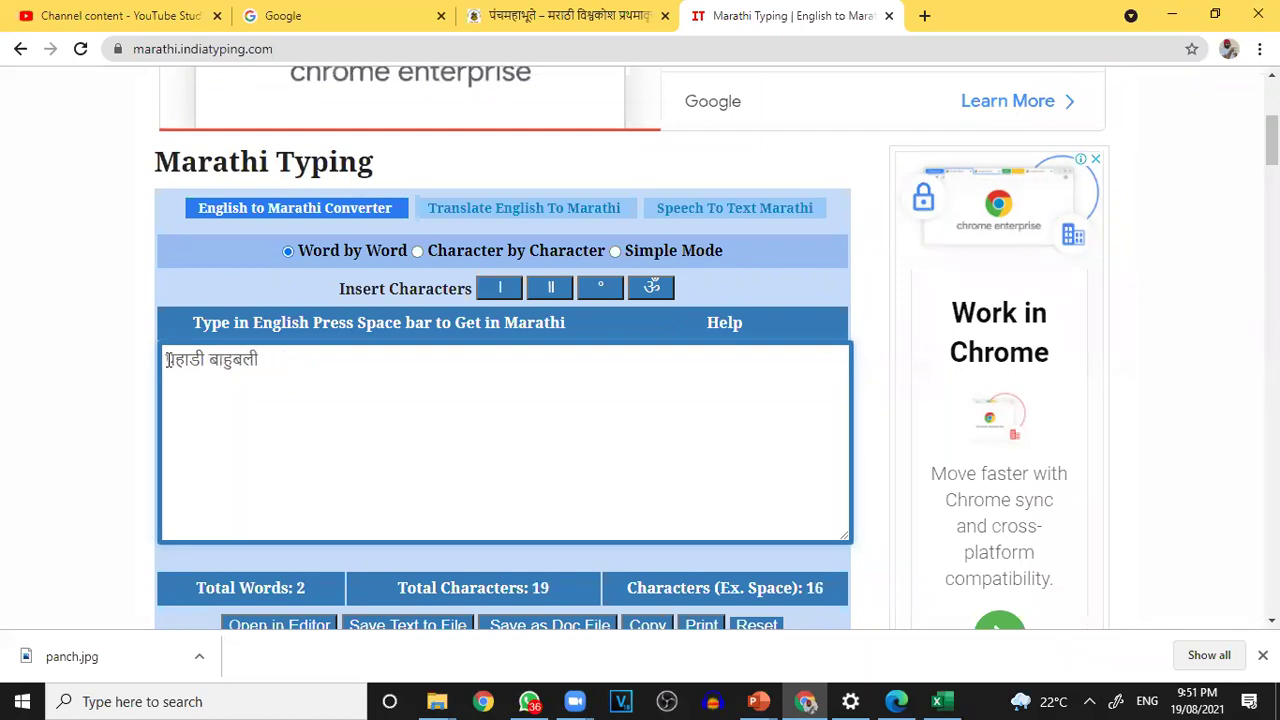
# - Insert "ताकत का धारक," between "पहाडी" and "बाहुबली" in the converter line
pyautogui.click(210, 360)
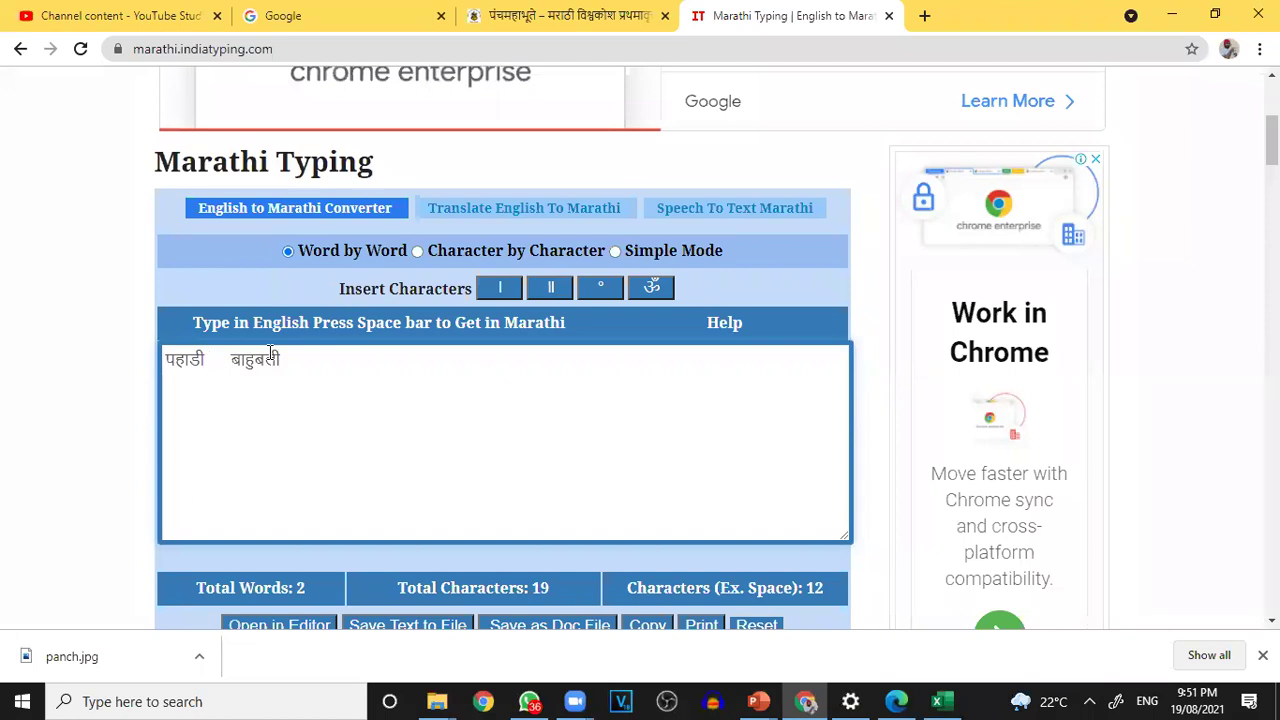
pyautogui.write('ta ')
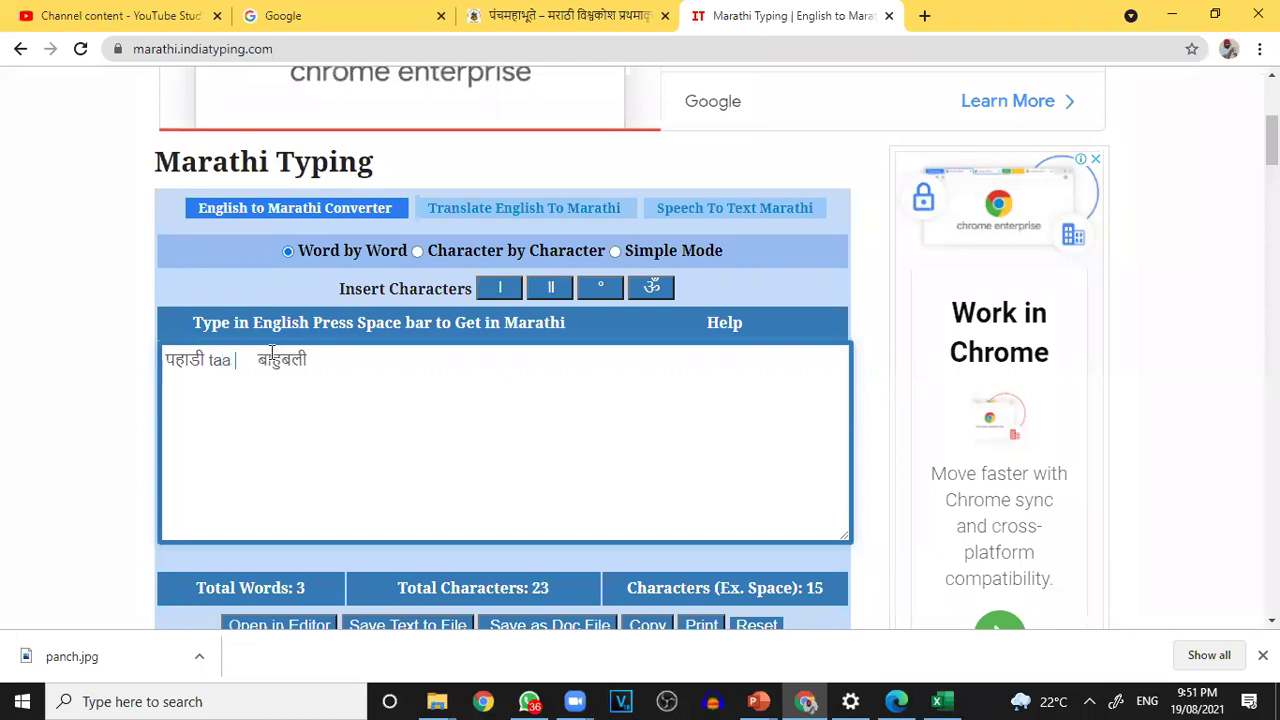
pyautogui.write('ki')
pyautogui.press('BackSpace')
pyautogui.write('at kaa')
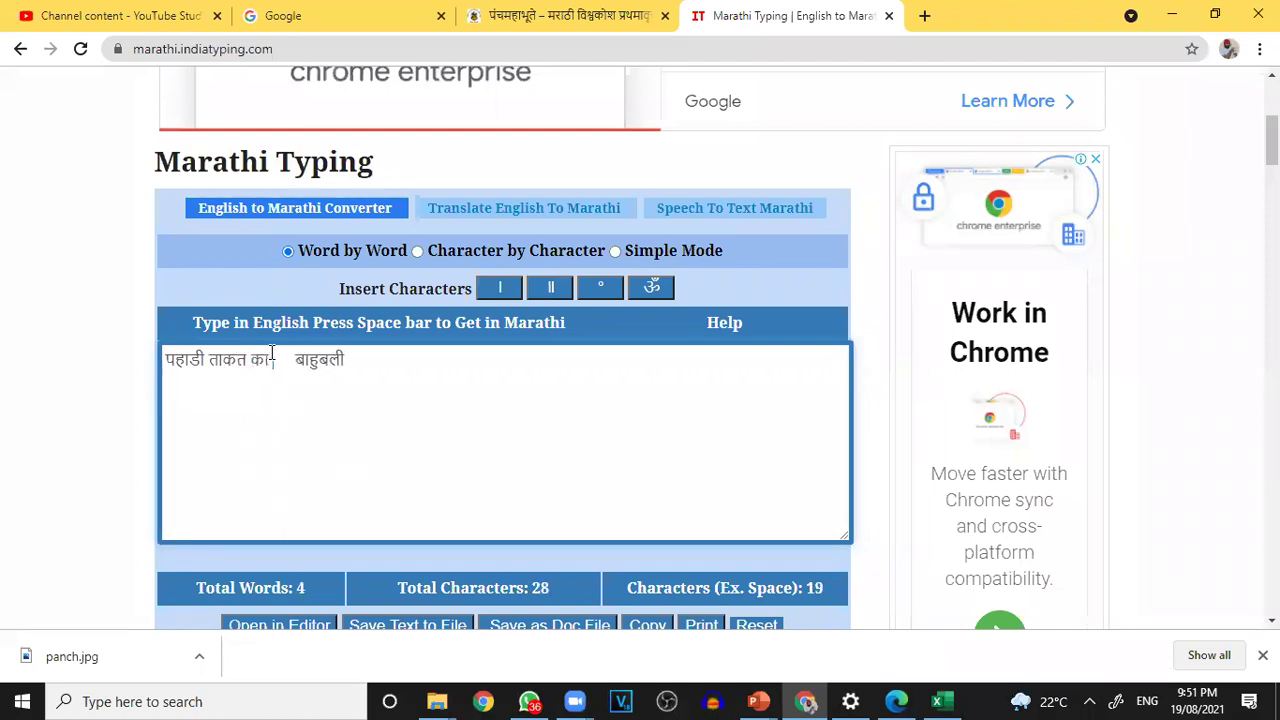
pyautogui.write(' dhaarak')
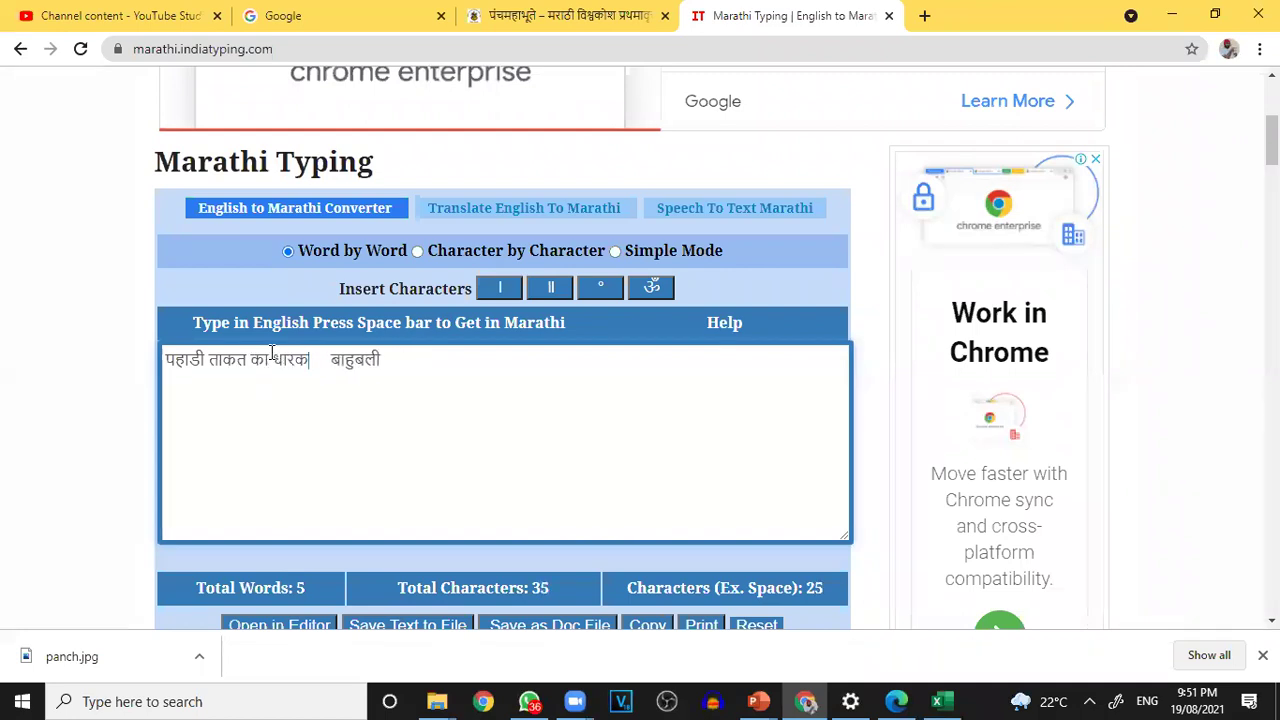
pyautogui.write(' ,')
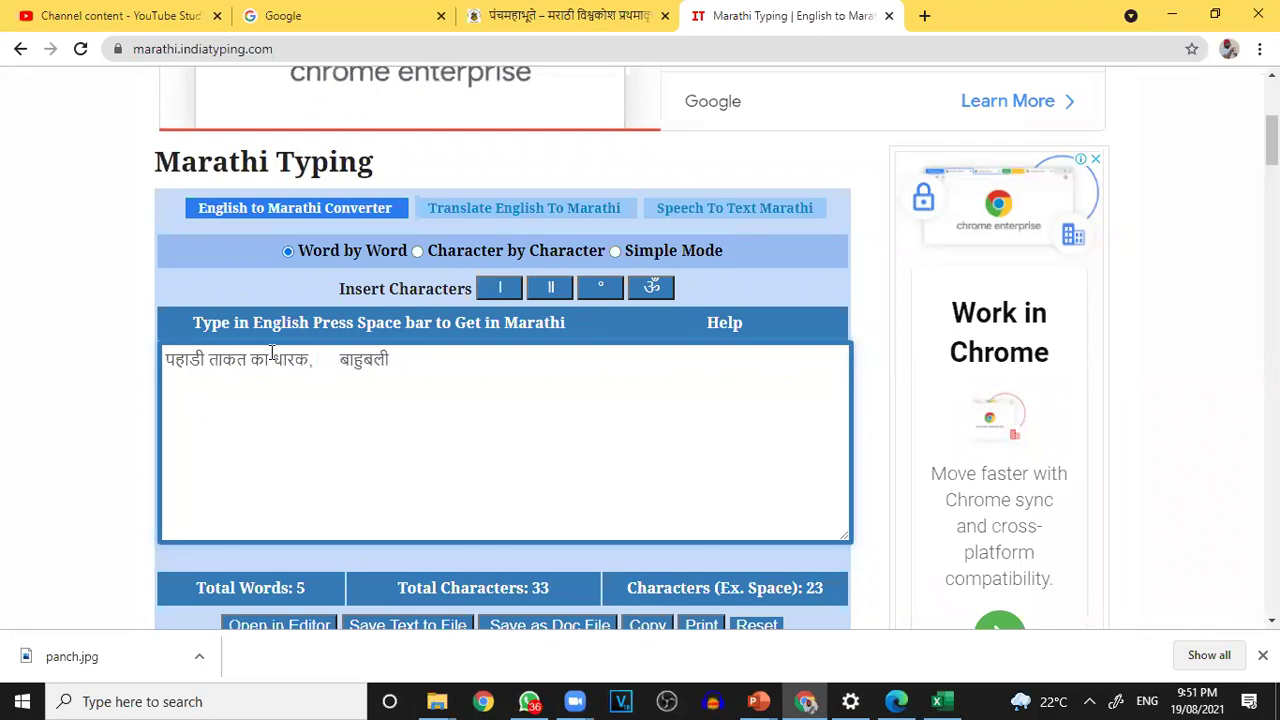
pyautogui.write('a')
pyautogui.write('dharak')
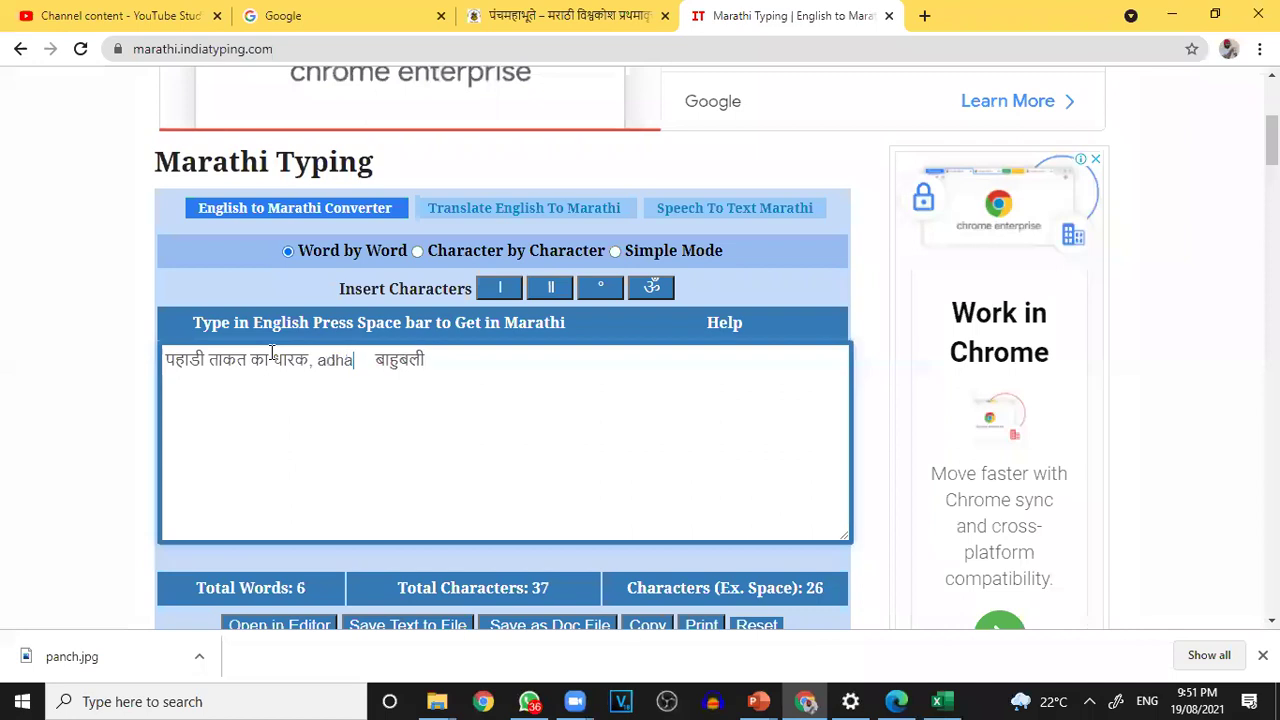
pyautogui.press('BackSpace')
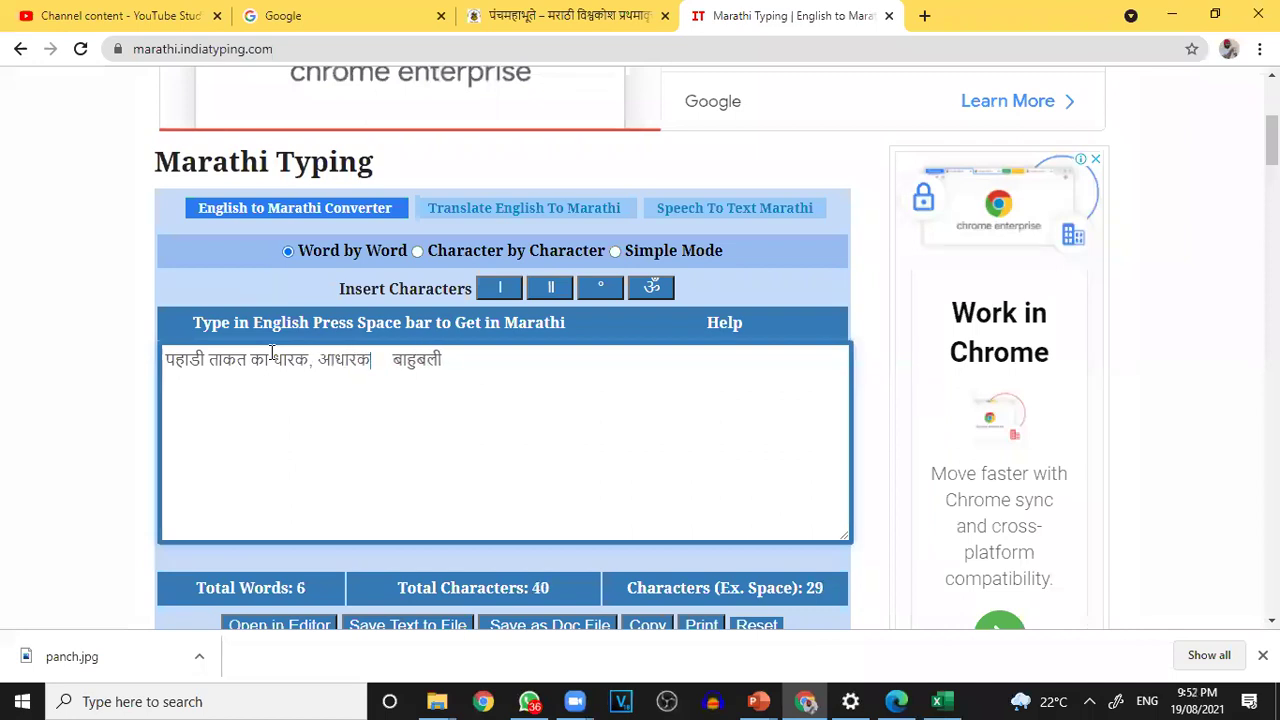
pyautogui.press('BackSpace')
pyautogui.press('BackSpace')
pyautogui.press('BackSpace')
pyautogui.press('BackSpace')
pyautogui.press('BackSpace')
pyautogui.write('aarM')
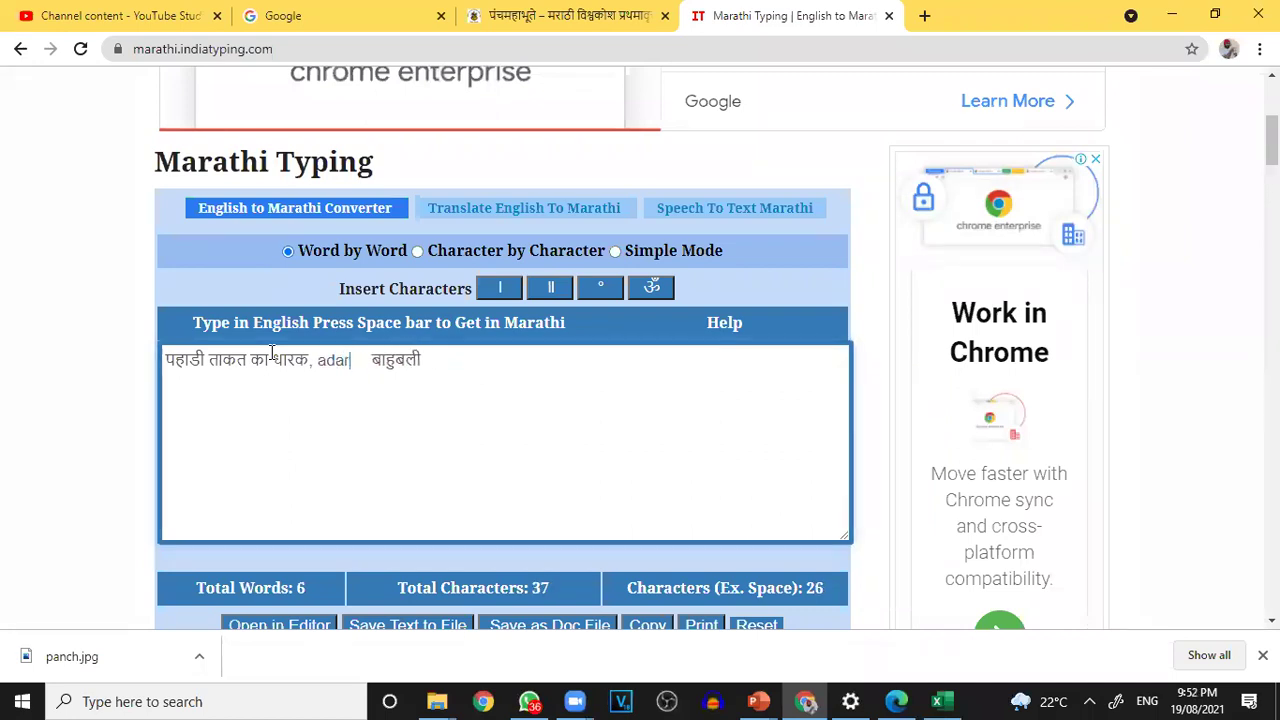
pyautogui.press('BackSpace')
pyautogui.press('BackSpace')
pyautogui.press('BackSpace')
pyautogui.press('BackSpace')
pyautogui.press('BackSpace')
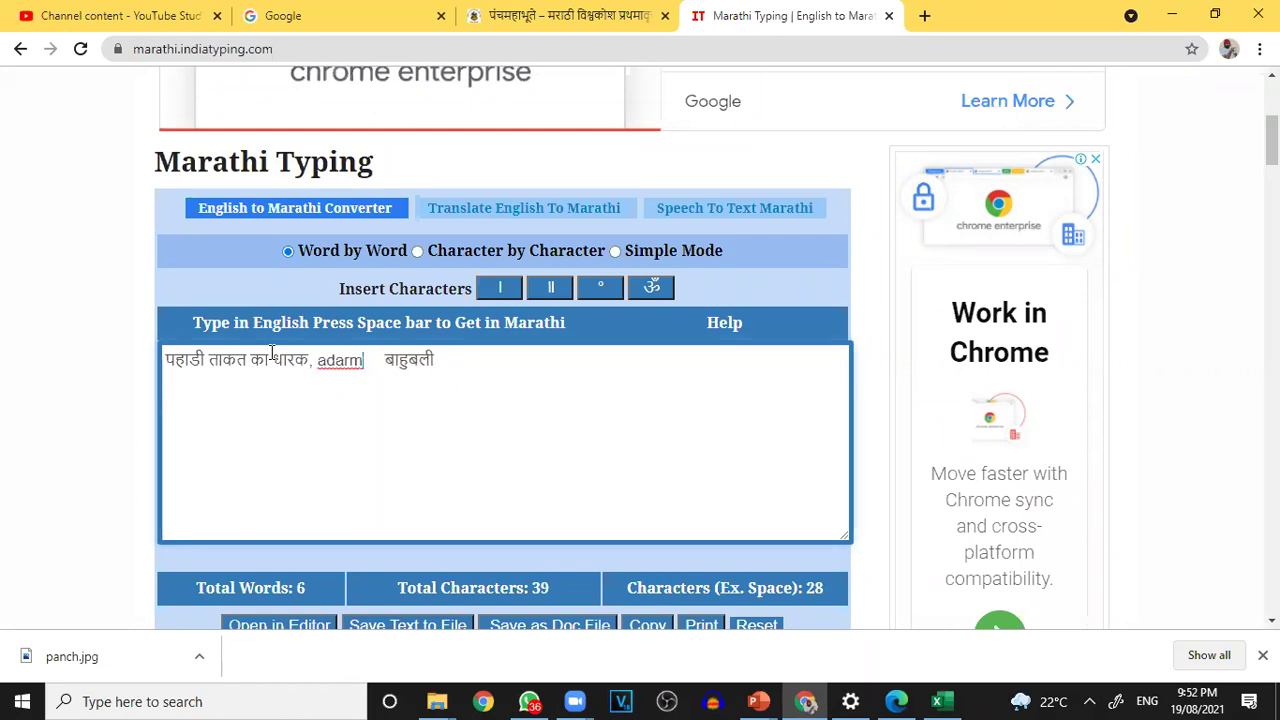
pyautogui.write('je')
pyautogui.press('BackSpace')
pyautogui.press('BackSpace')
# - Try converting "adharmiyonkaa" after the comma with the suggested spellings "अधर्मीयोन्का" and "आधारमियाँका"
pyautogui.write('harmiy')
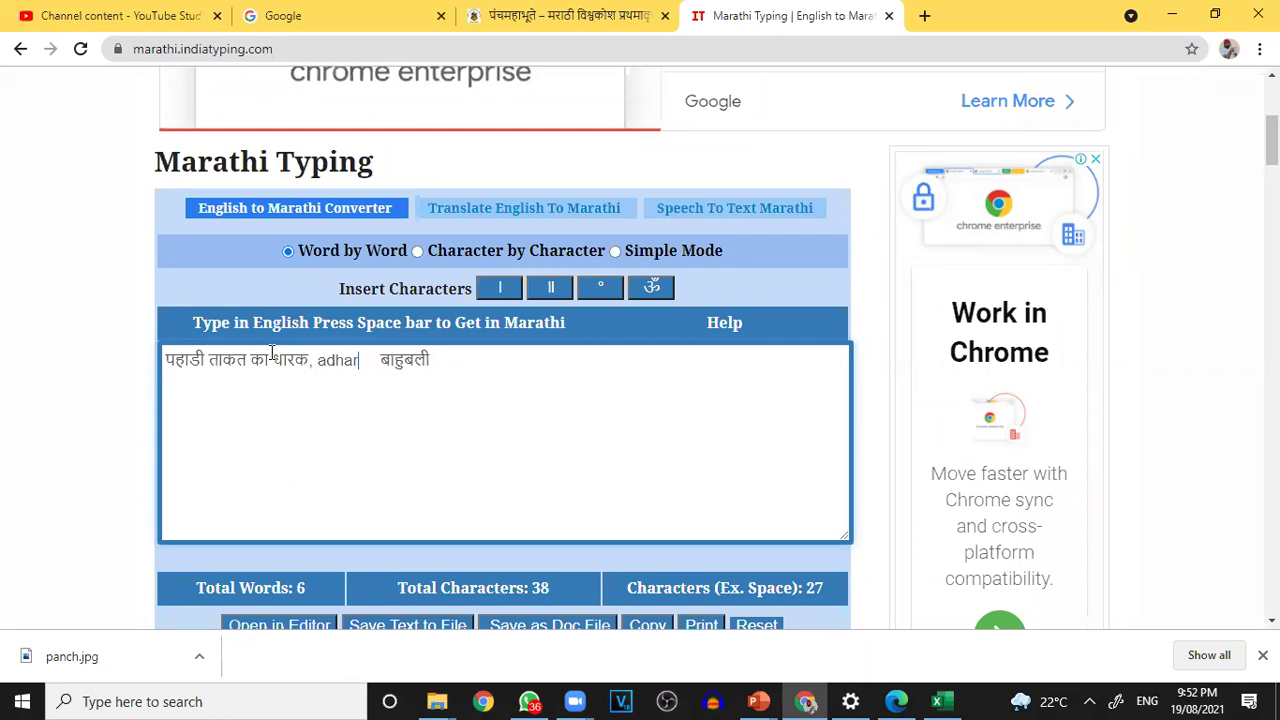
pyautogui.write('aankaa')
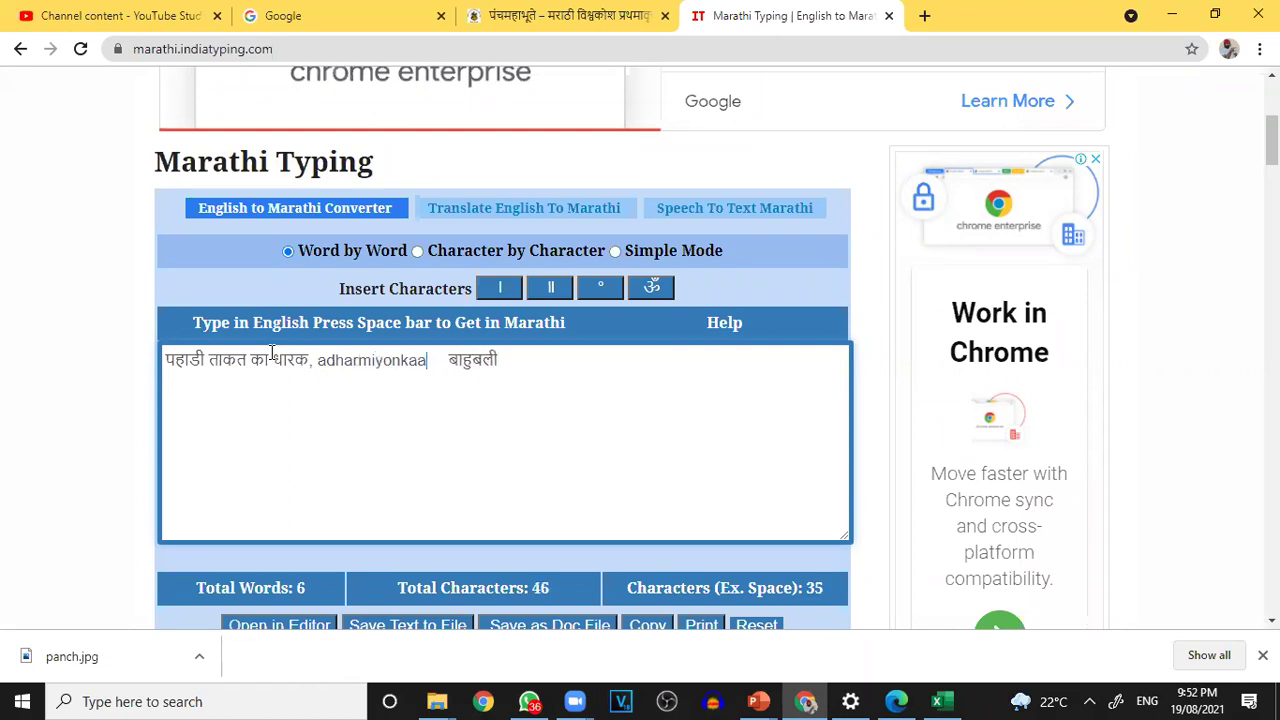
pyautogui.press('BackSpace')
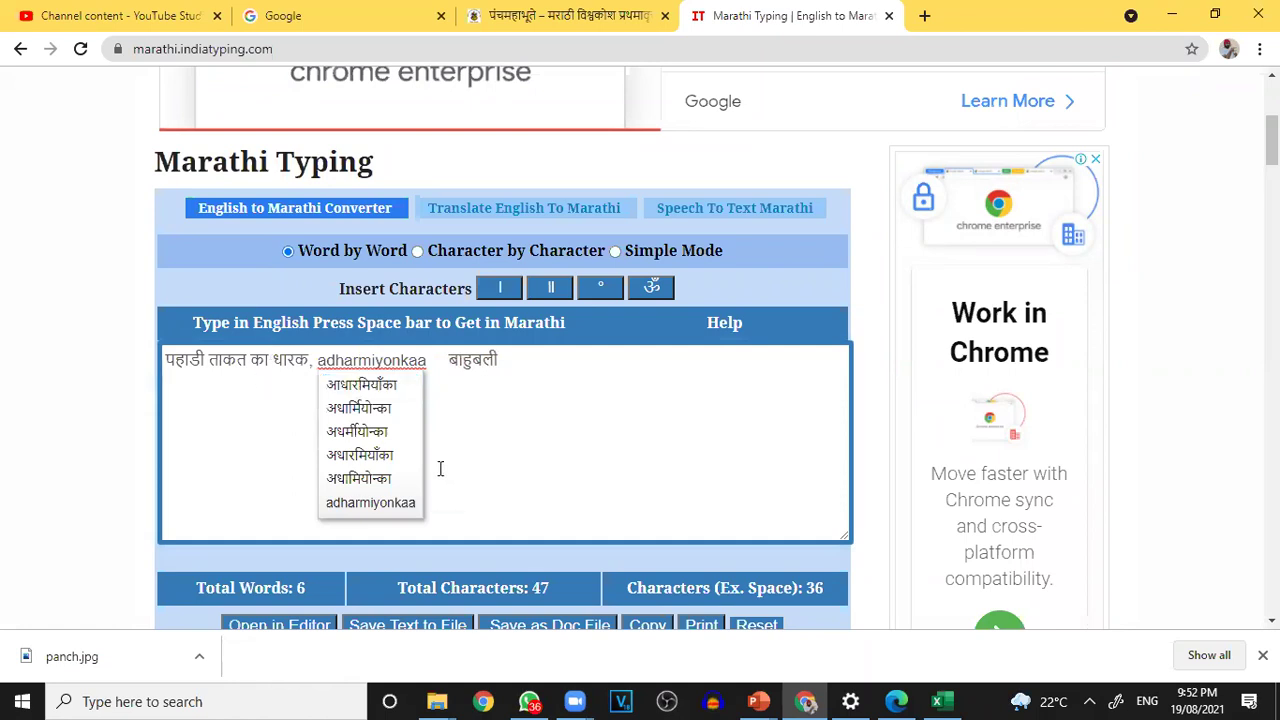
pyautogui.click(383, 441)
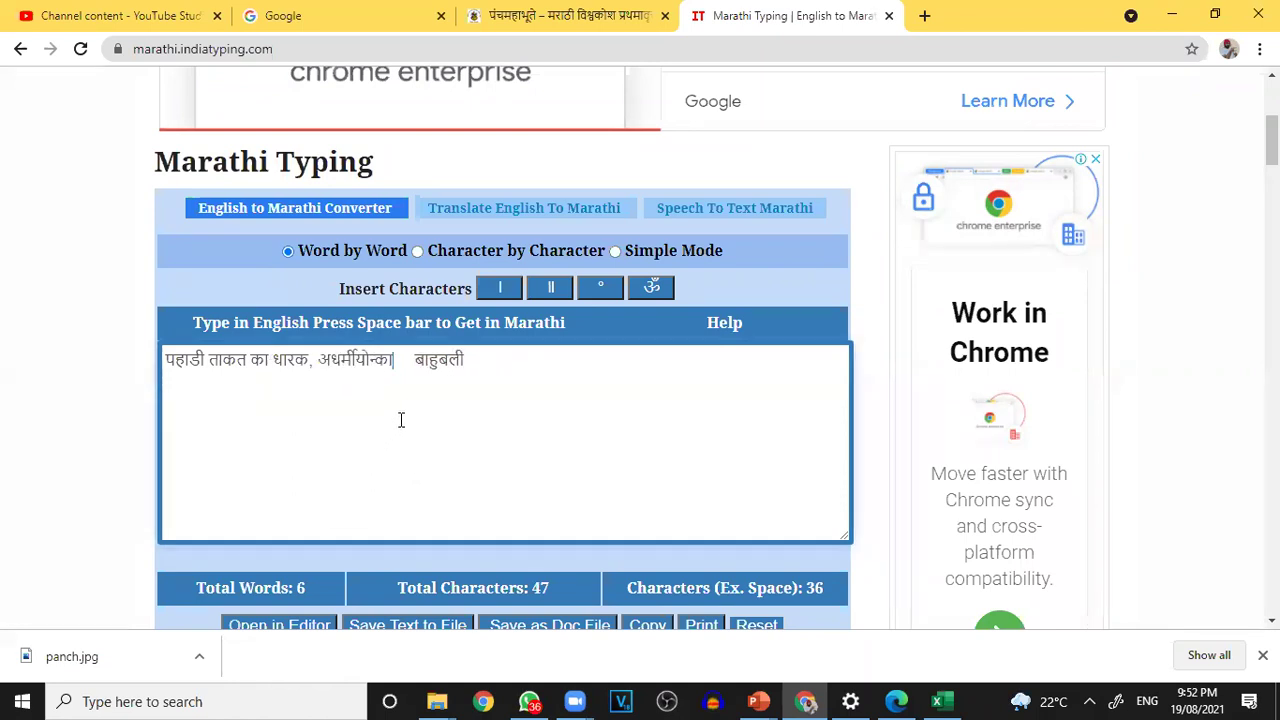
pyautogui.click(356, 358)
pyautogui.click(360, 381)
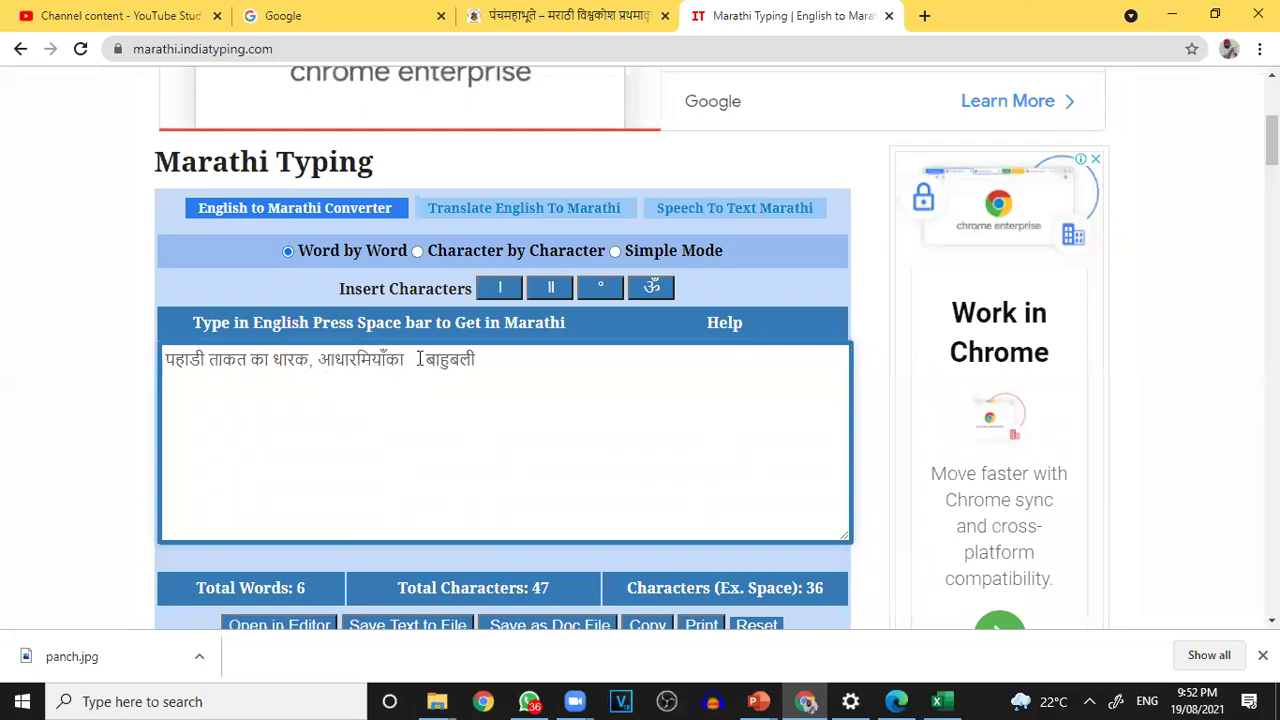
# - Replace the word "आधारमियाँका" after the comma with "अधर्मी"
pyautogui.moveTo(417, 359); pyautogui.dragTo(318, 368)
pyautogui.write('a')
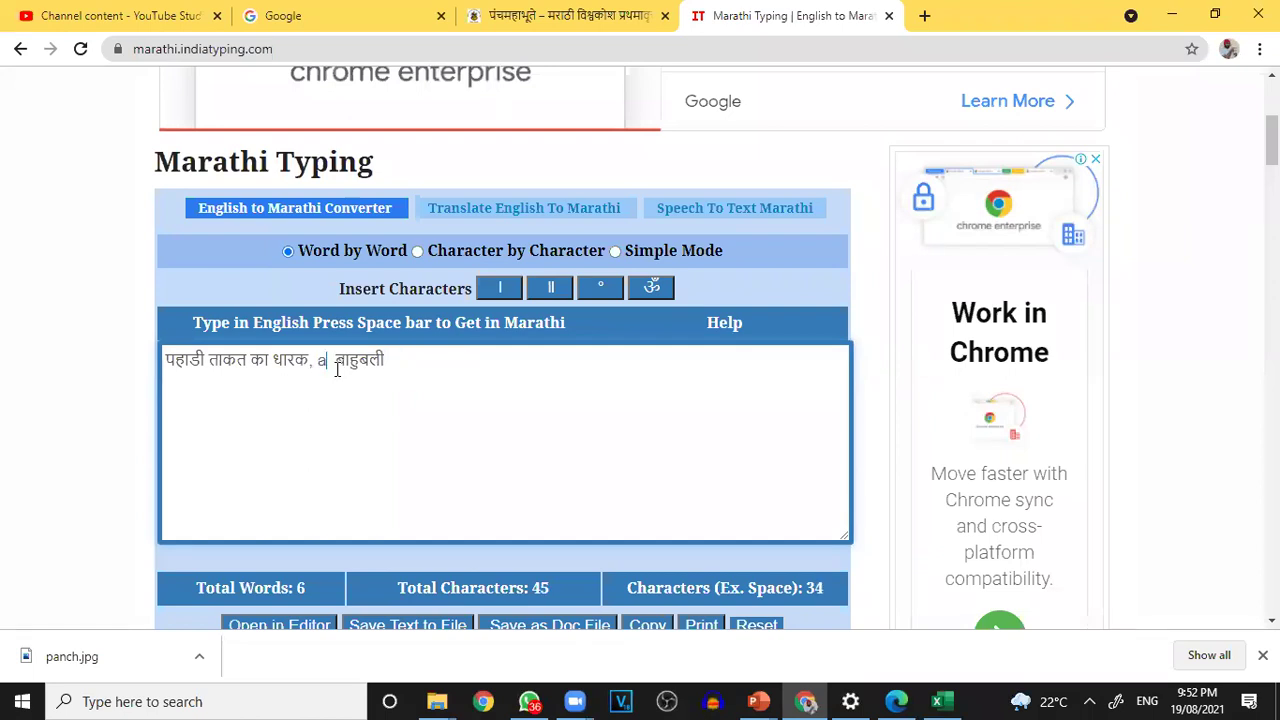
pyautogui.write('dhar')
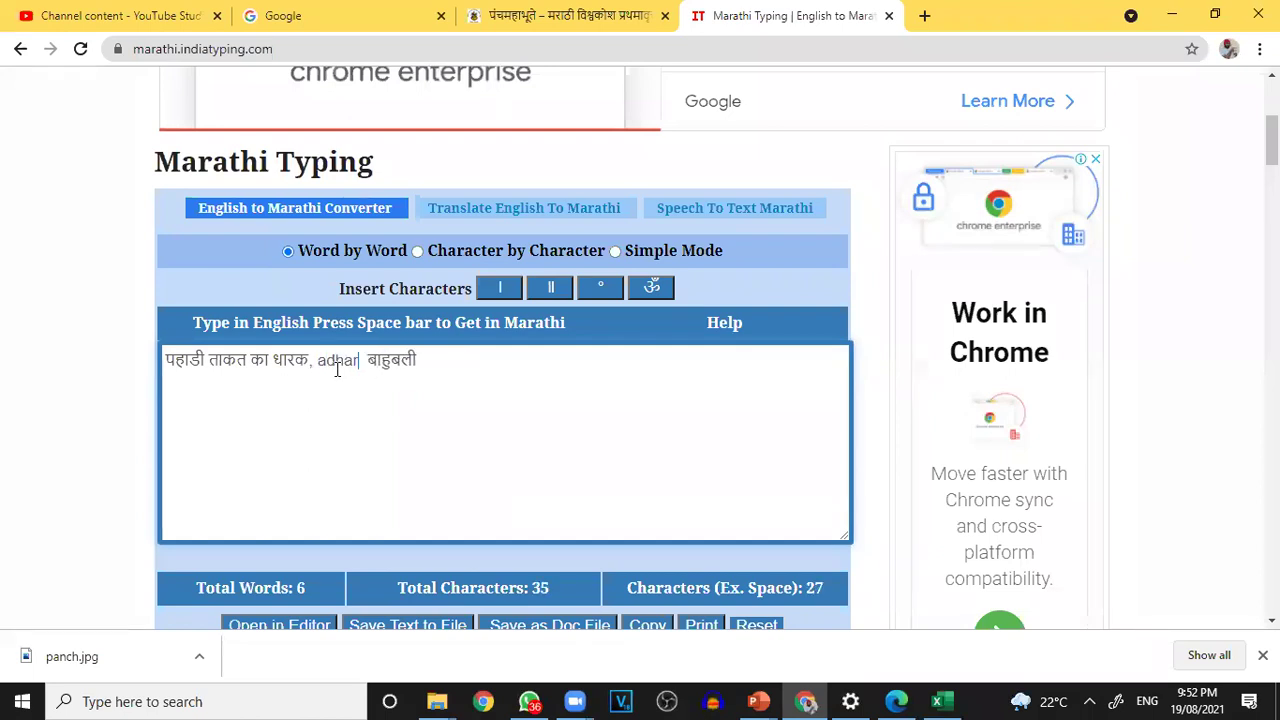
pyautogui.write('mi ')
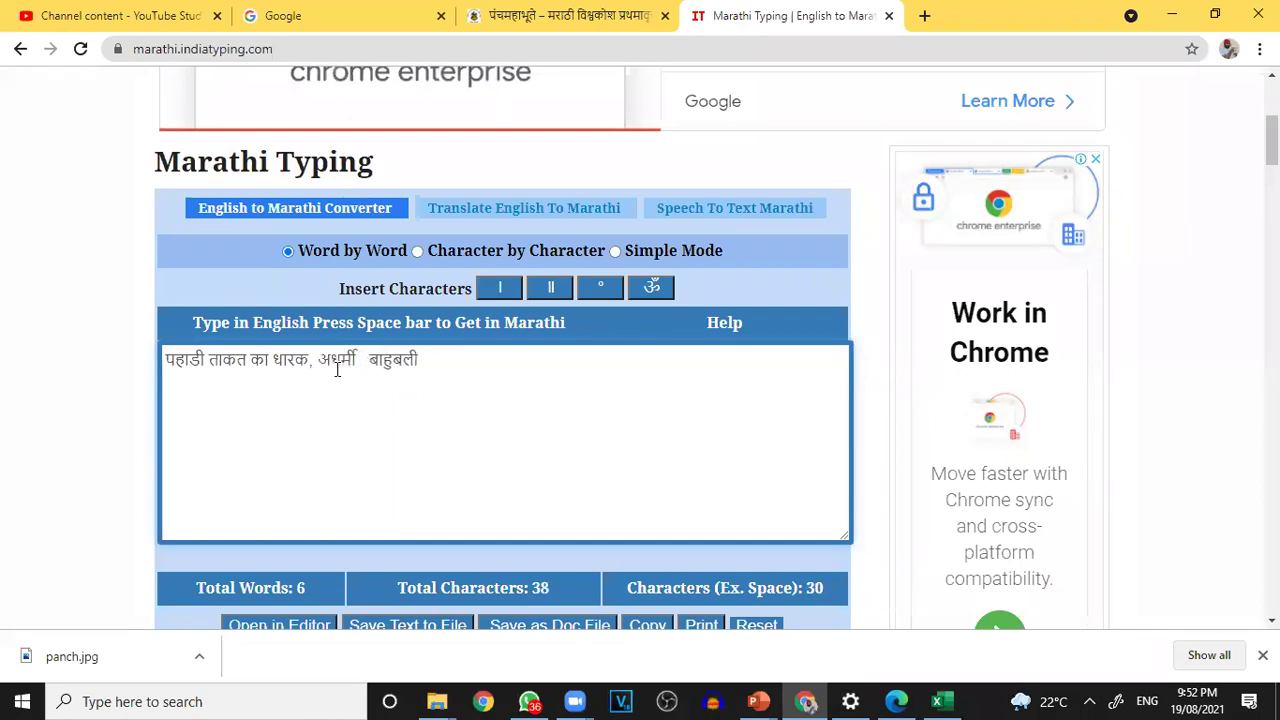
# - Add the word "योन्का" between "अधर्मी" and "बाहुबली" in the converter line
pyautogui.write('yimak')
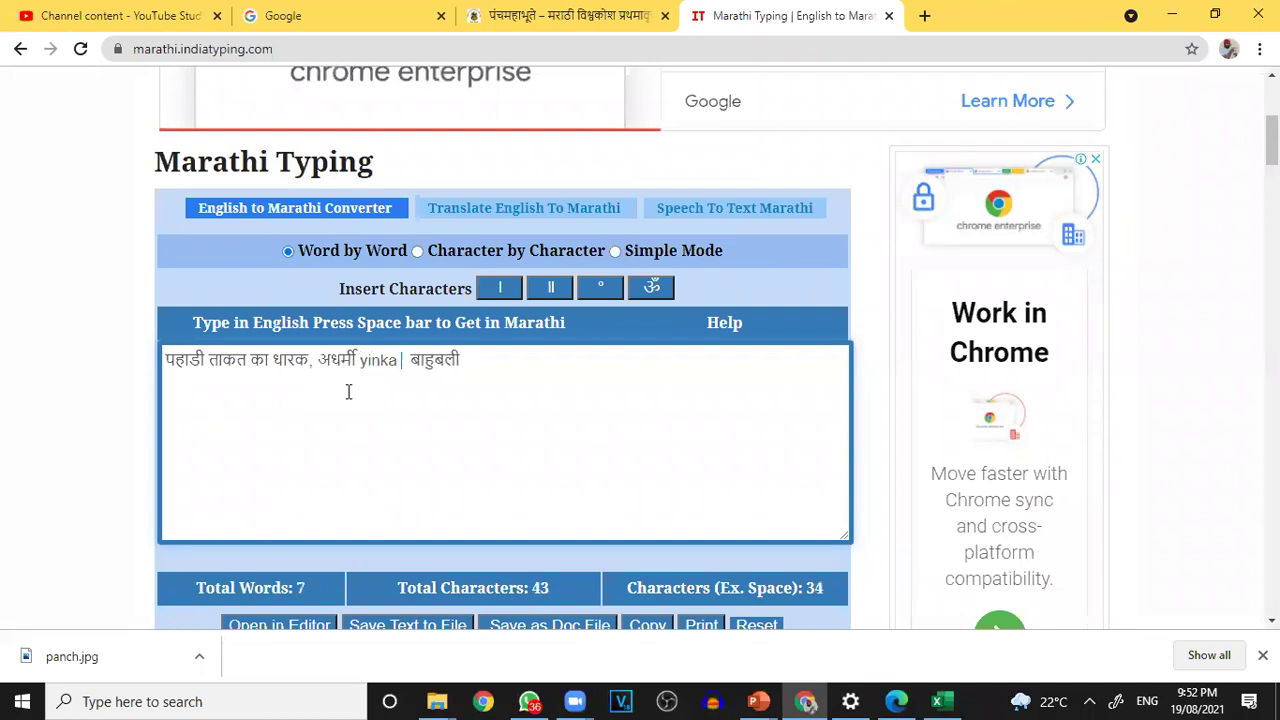
pyautogui.press('BackSpace')
pyautogui.press('BackSpace')
pyautogui.press('BackSpace')
pyautogui.press('BackSpace')
pyautogui.press('BackSpace')
pyautogui.write('onka')
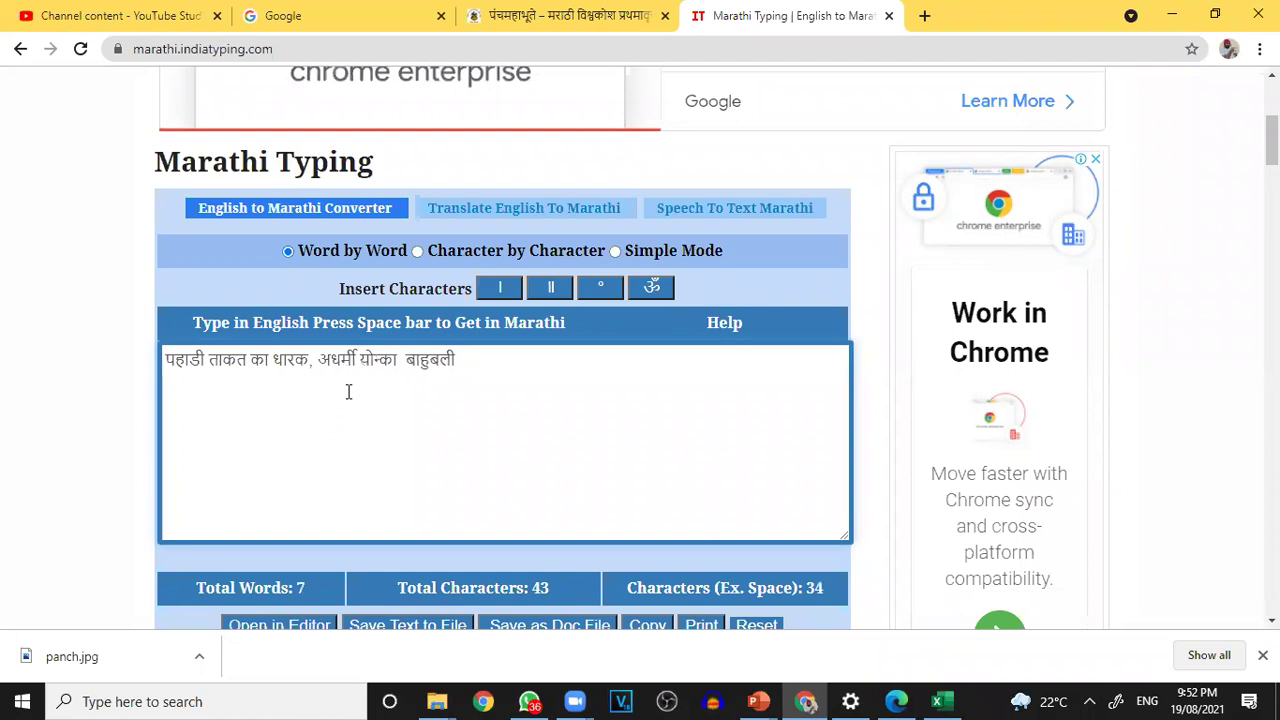
pyautogui.press('Down')
pyautogui.press('Down')
pyautogui.press('Return')
pyautogui.hotkey('ctrl', 'z')
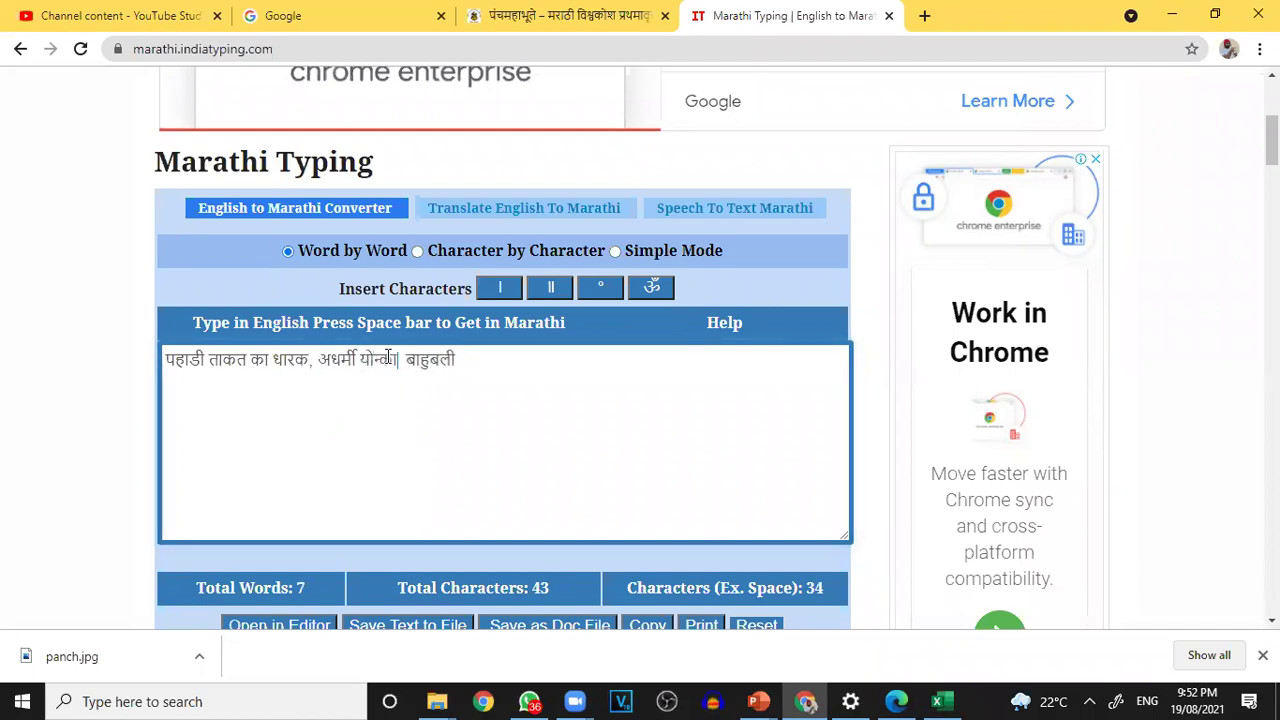
# - Try converting "yonka" again next to the existing "योन्का" and delete the duplicate word
pyautogui.click(397, 358)
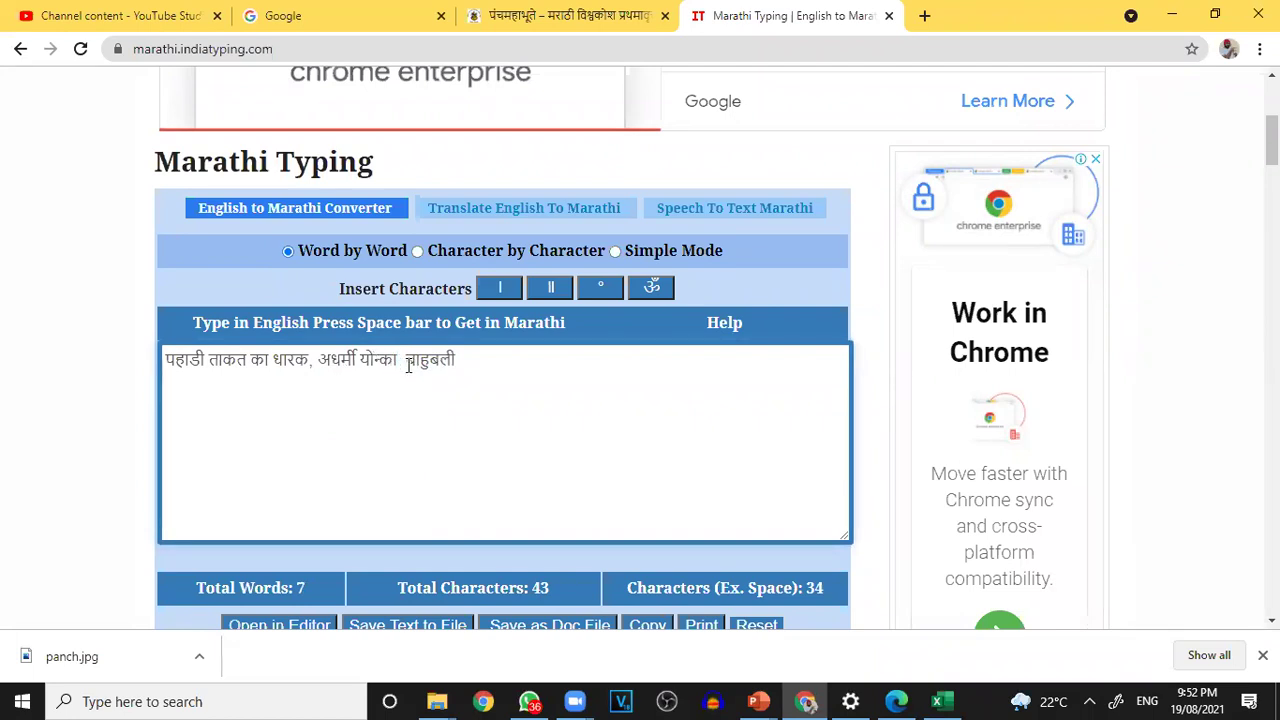
pyautogui.moveTo(406, 363); pyautogui.dragTo(362, 370)
pyautogui.click(356, 380)
pyautogui.write('yonka')
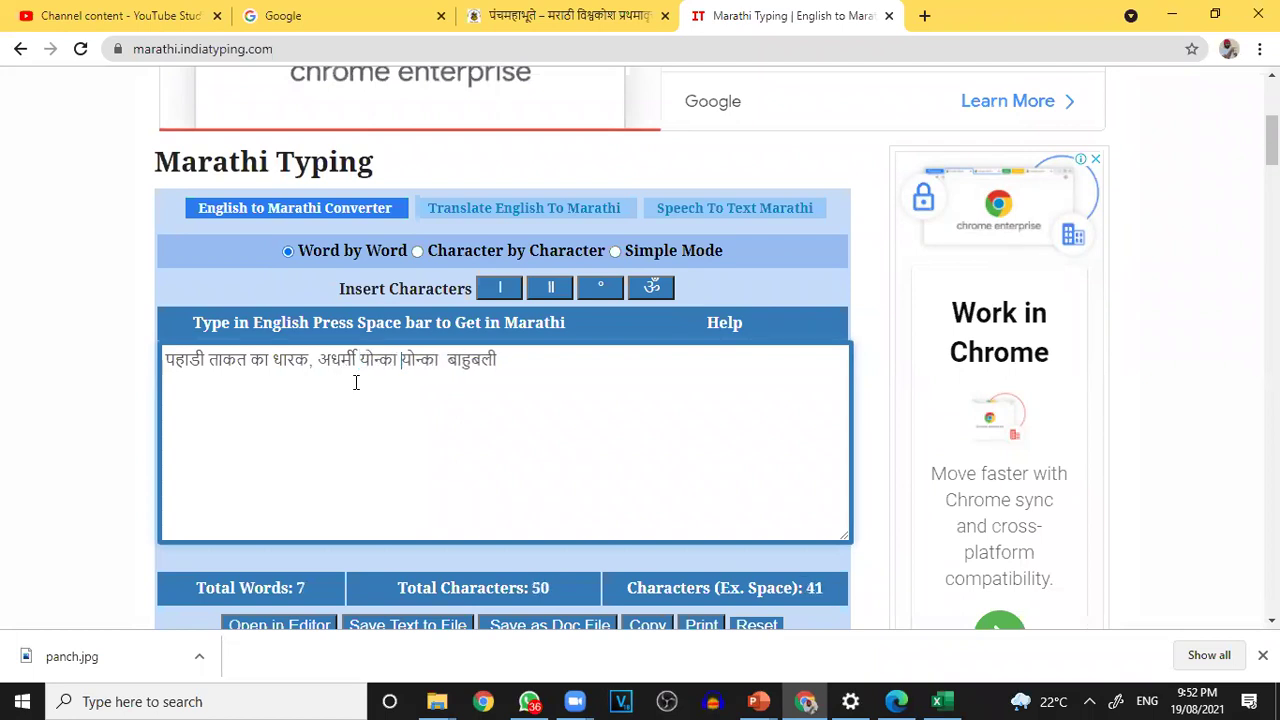
pyautogui.press('Delete')
pyautogui.press('Delete')
pyautogui.press('Delete')
pyautogui.press('Delete')
# - Replace "योन्का" after "अधर्मी" with the suggested spelling "योंक" for "yonka"
pyautogui.press('BackSpace')
pyautogui.press('BackSpace')
pyautogui.press('BackSpace')
pyautogui.press('BackSpace')
pyautogui.press('BackSpace')
pyautogui.press('BackSpace')
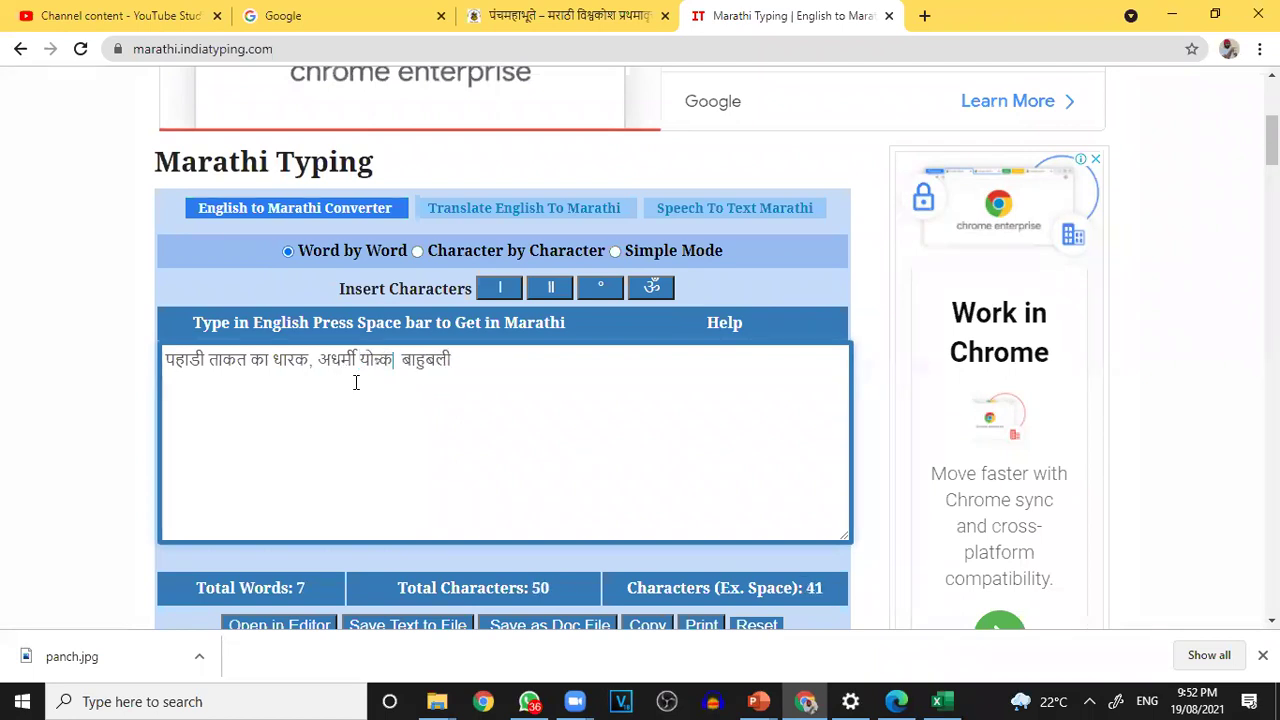
pyautogui.write('yonka')
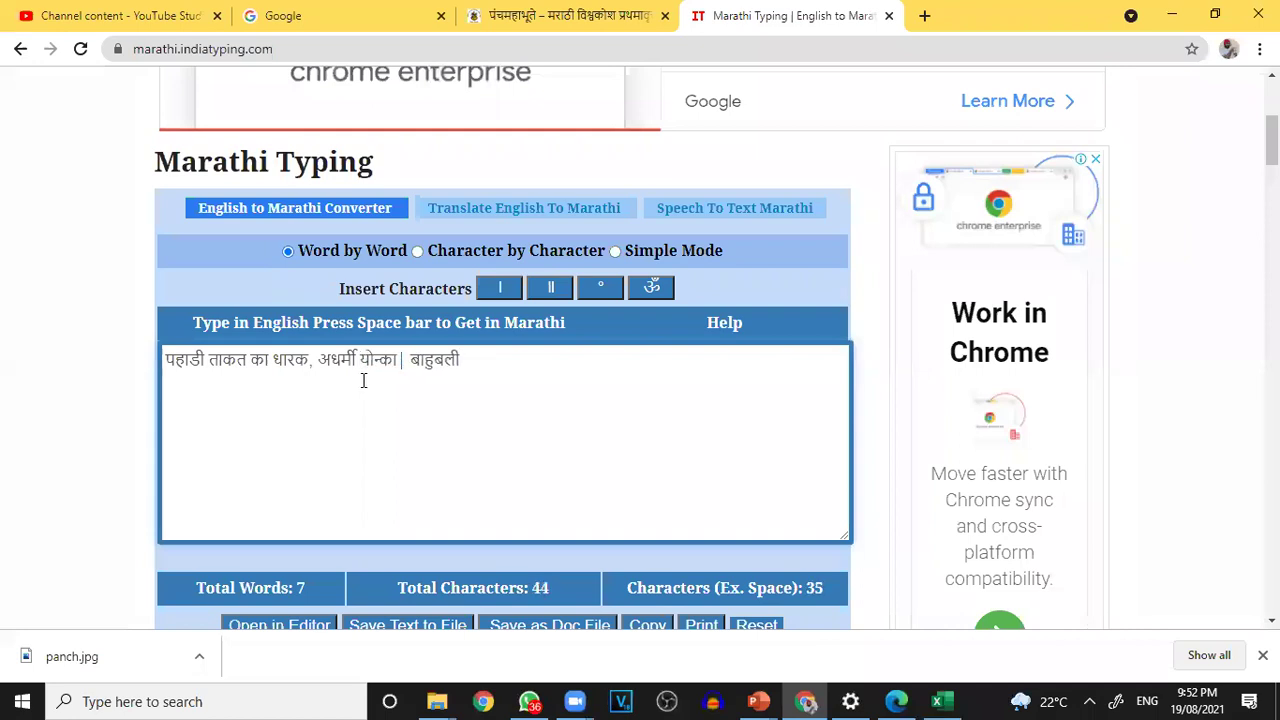
pyautogui.press('BackSpace')
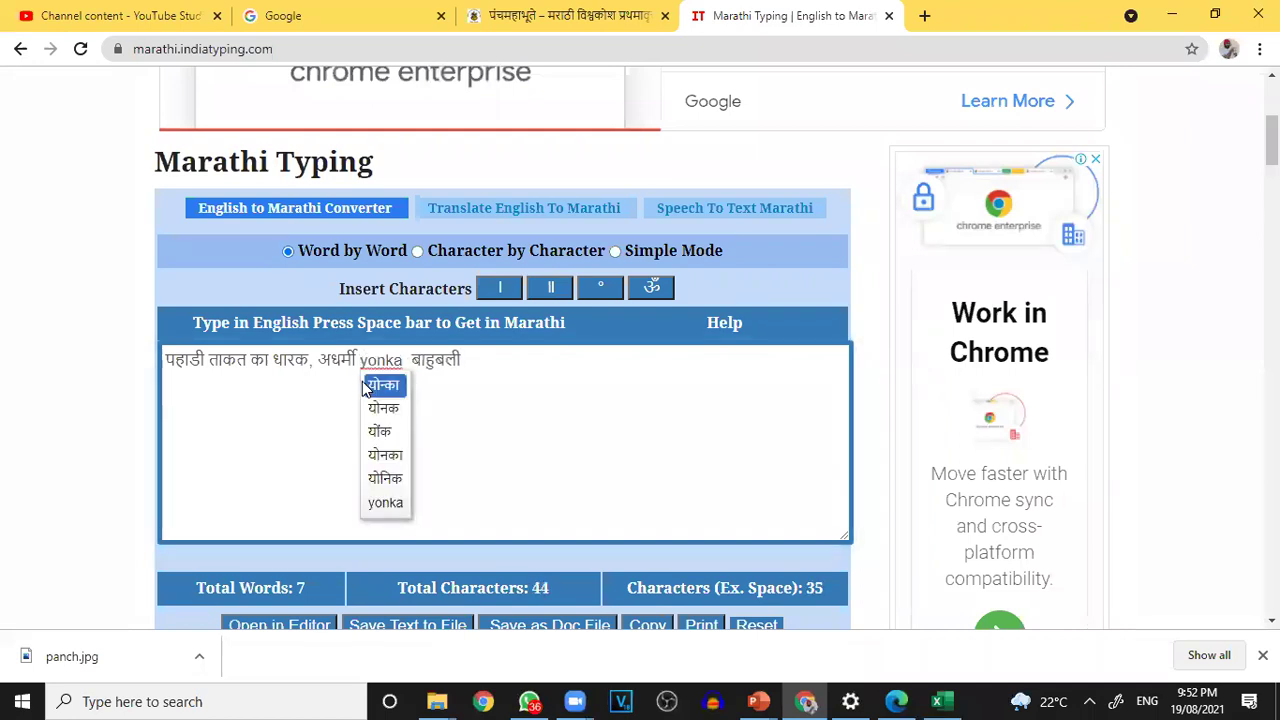
pyautogui.click(373, 431)
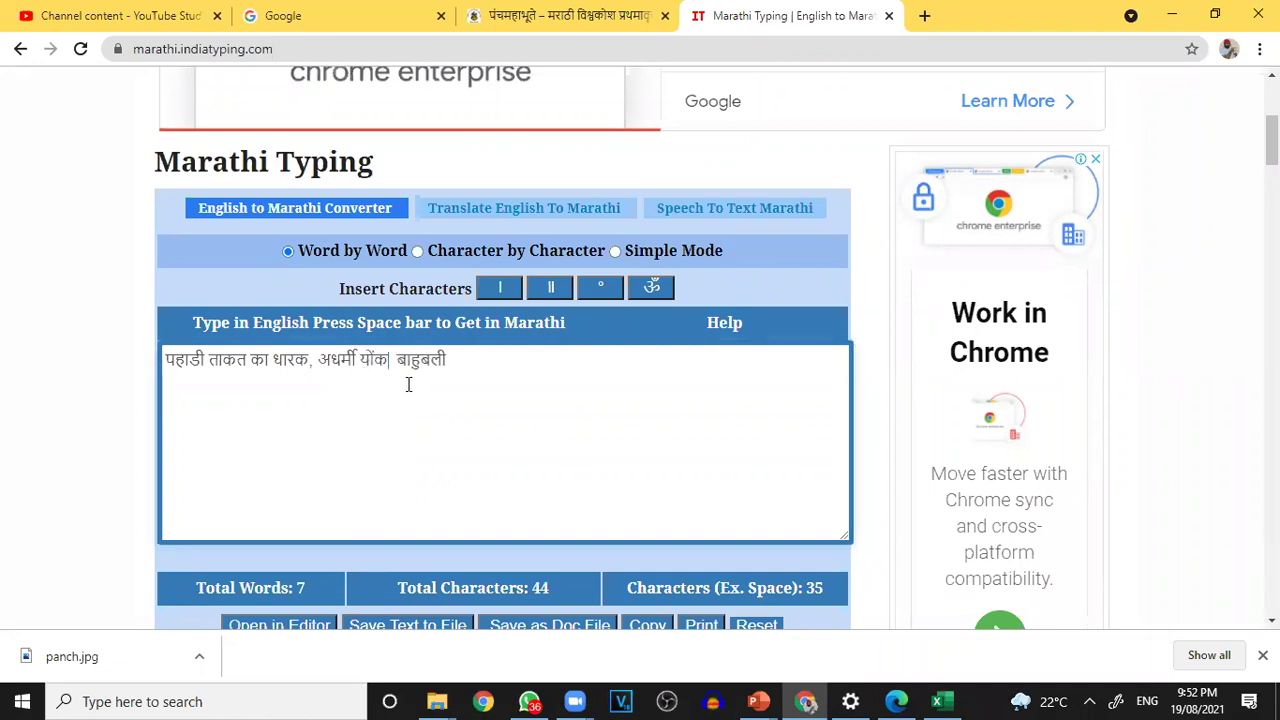
# - Delete the word after "अधर्मी" and convert "yonk" in its place as "योंक"
pyautogui.press('BackSpace')
pyautogui.press('BackSpace')
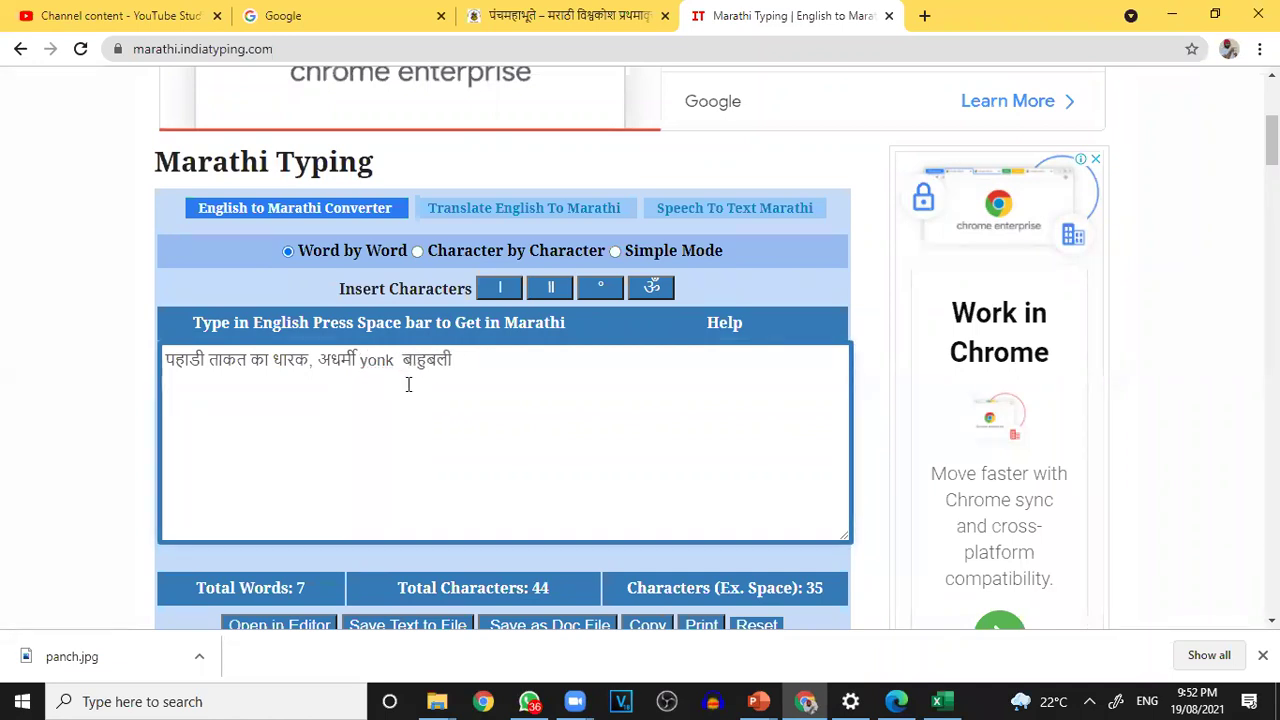
pyautogui.press('space')
pyautogui.press('BackSpace')
pyautogui.press('BackSpace')
pyautogui.press('BackSpace')
pyautogui.press('BackSpace')
pyautogui.press('BackSpace')
pyautogui.write('yonk')
pyautogui.press('space')
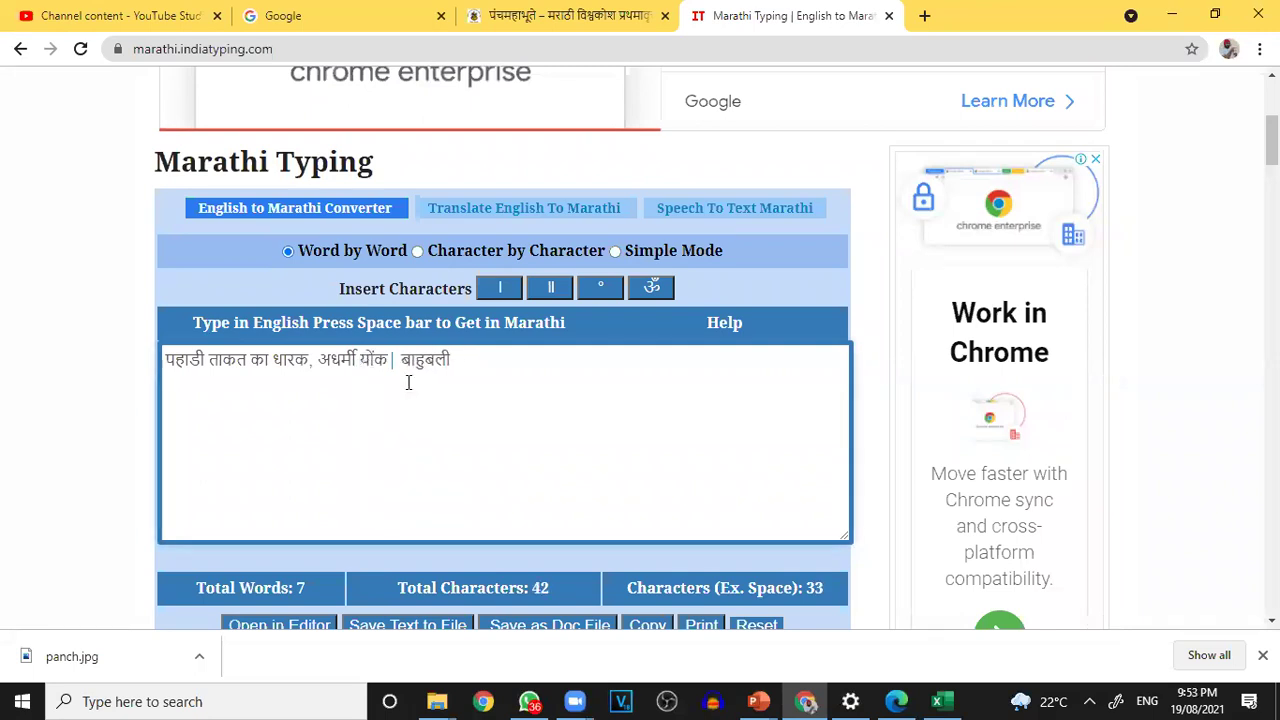
pyautogui.press('BackSpace')
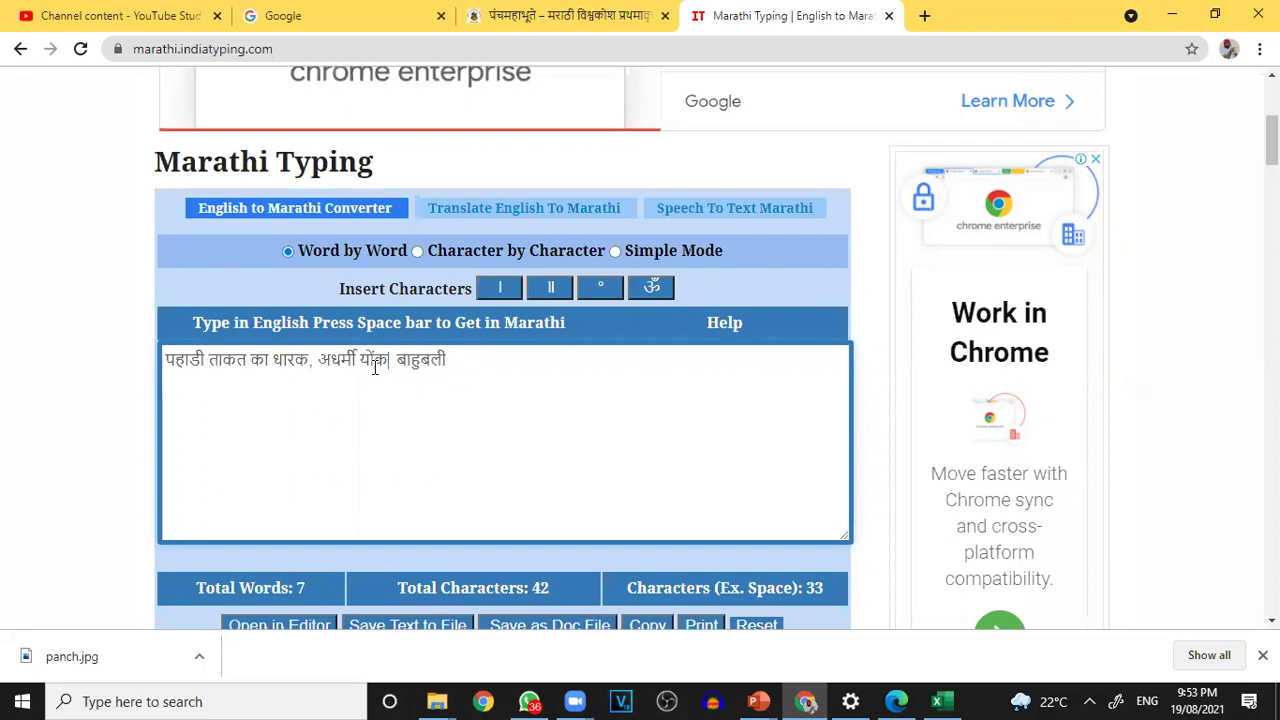
# - Change "योंक" to "योंके" and join it to the preceding word to form "अधर्मीयोंके"
pyautogui.click(377, 360)
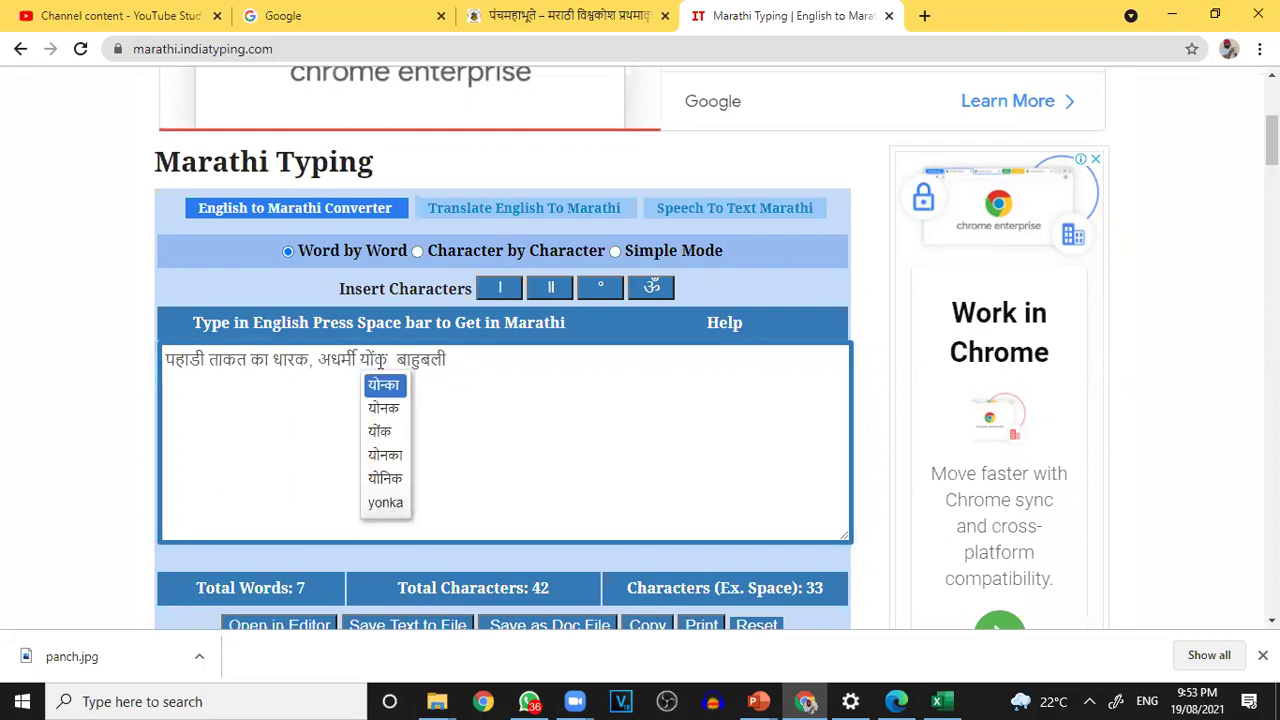
pyautogui.click(395, 360)
pyautogui.press('Delete')
pyautogui.click(396, 362)
pyautogui.press('Up')
pyautogui.press('Return')
pyautogui.write('e')
pyautogui.press('space')
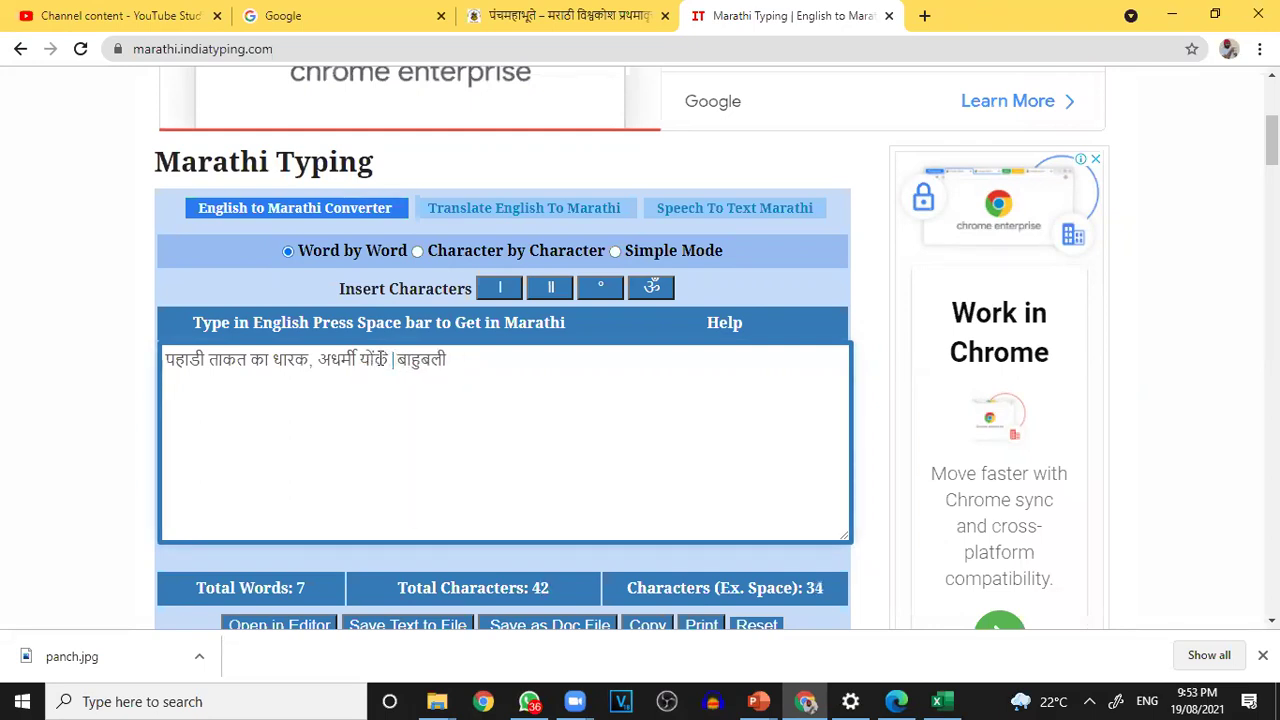
pyautogui.click(362, 358)
pyautogui.press('BackSpace')
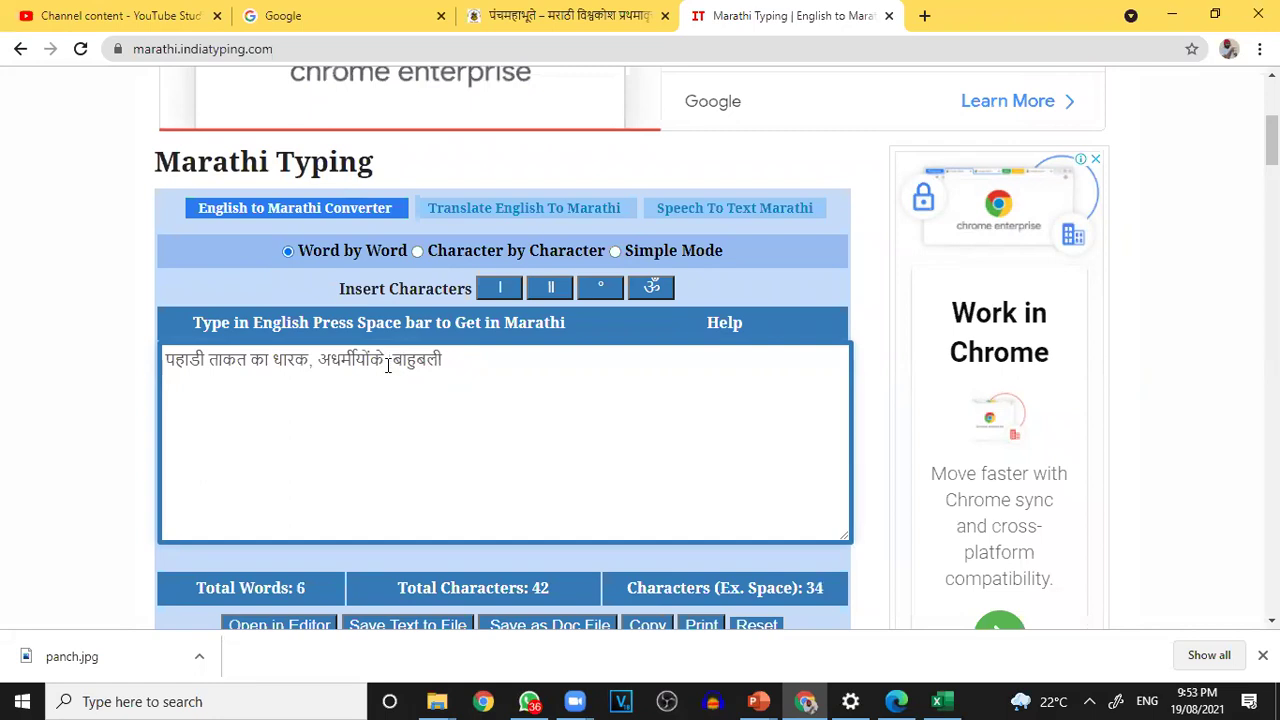
# - Insert "मारक," between "अधर्मीयोंके" and "बाहुबली" in the converter line
pyautogui.write('maarak')
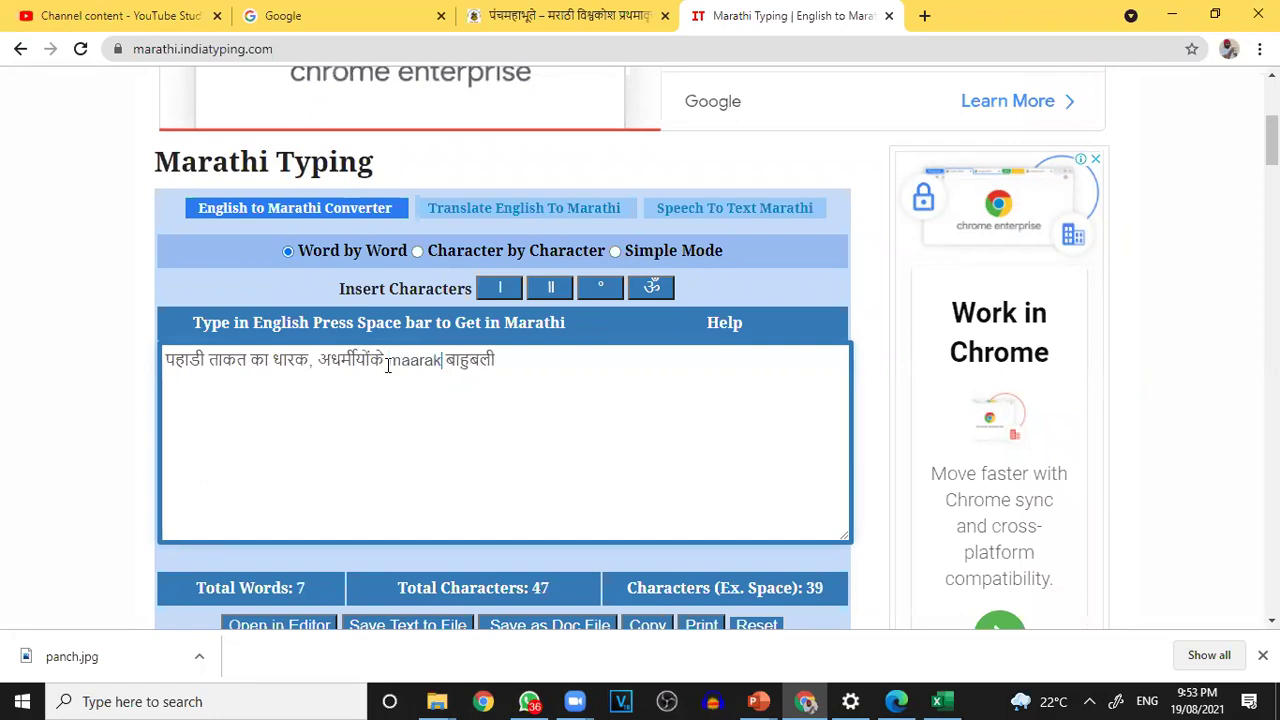
pyautogui.press('BackSpace')
pyautogui.write(',')
# - Remove "बाहुबली" from the end of the line and try converting "piditonke" in its place
pyautogui.moveTo(490, 362); pyautogui.dragTo(433, 361)
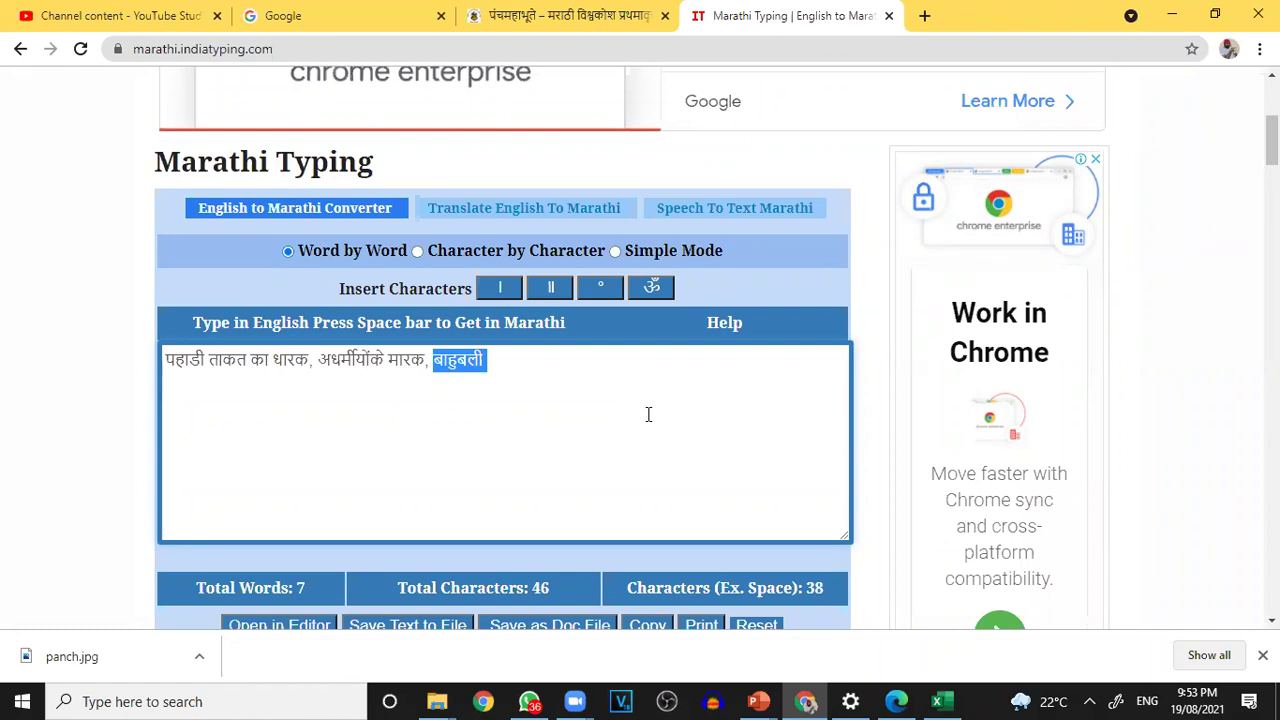
pyautogui.write('piditone')
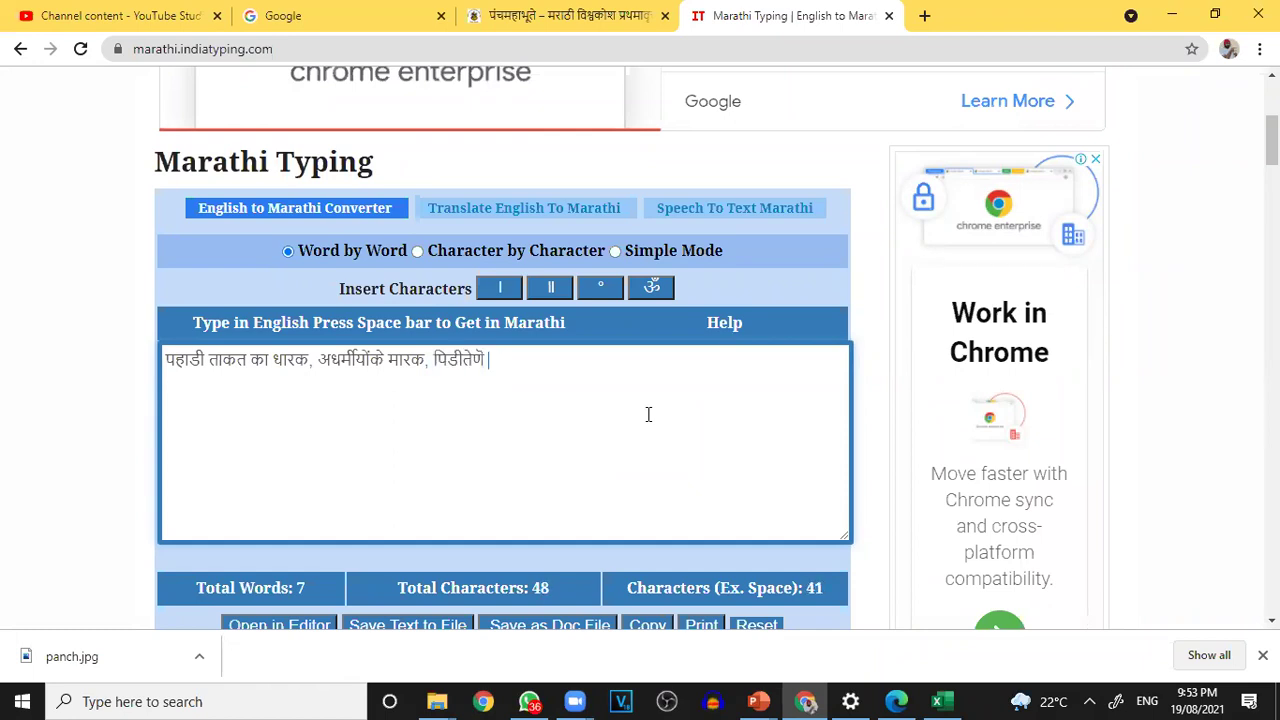
pyautogui.press('BackSpace')
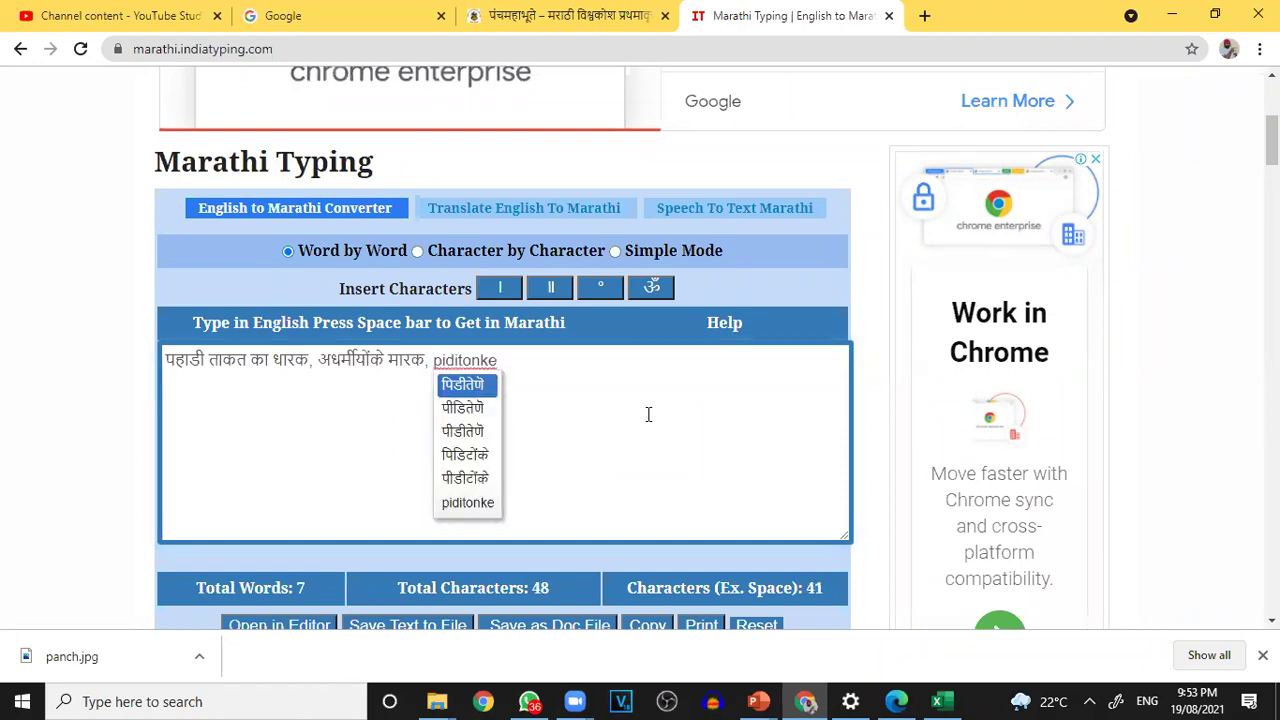
pyautogui.press('BackSpace')
pyautogui.press('BackSpace')
pyautogui.press('BackSpace')
pyautogui.press('BackSpace')
pyautogui.press('BackSpace')
pyautogui.press('BackSpace')
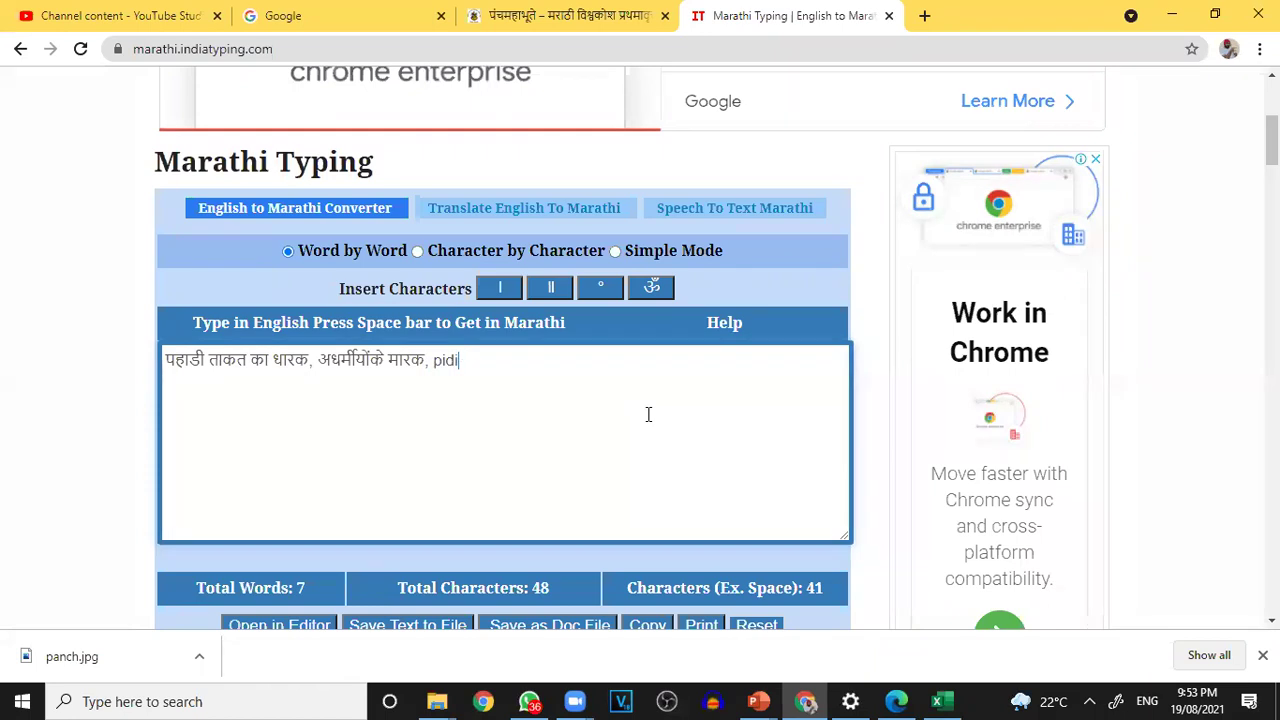
# - Replace the leftover "pidi" after "मारक," with the converted word "पीडी"
pyautogui.press('BackSpace')
pyautogui.press('BackSpace')
pyautogui.press('BackSpace')
pyautogui.press('BackSpace')
pyautogui.write('i')
pyautogui.write('di ')
# - Try converting "tonke" after "पीडी" and delete the attempt
pyautogui.write(' tonk')
pyautogui.write('e')
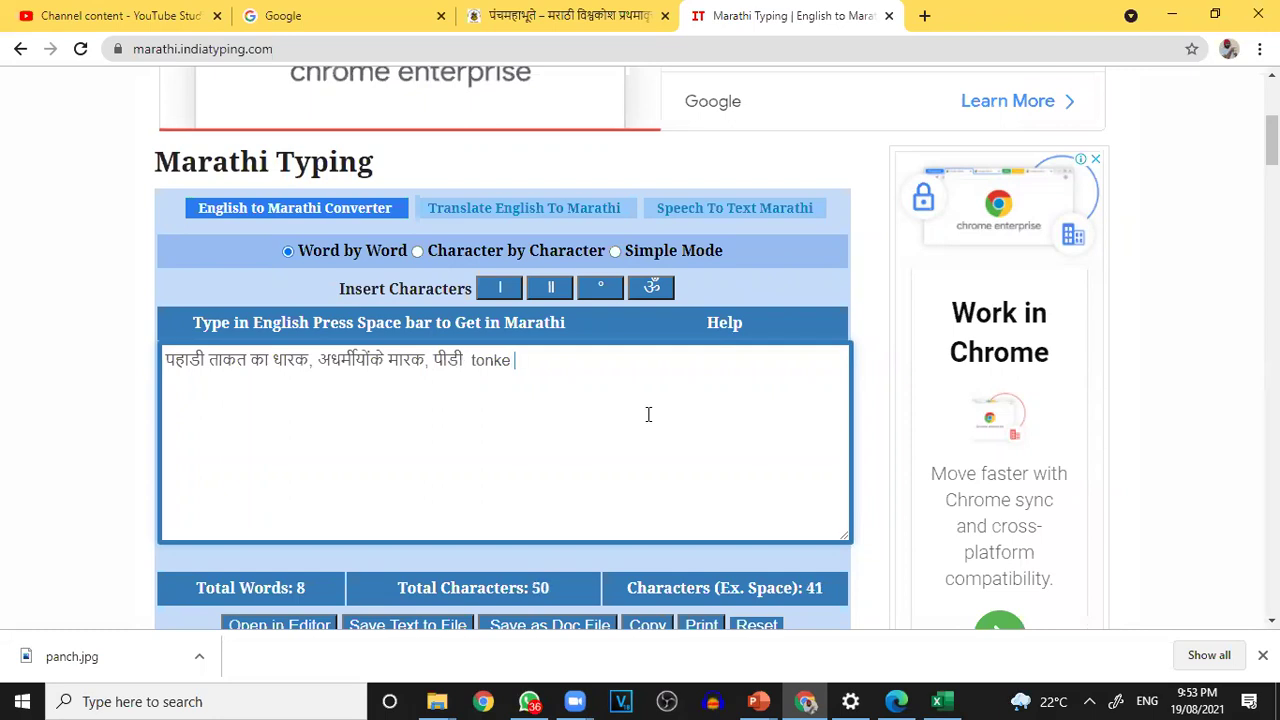
pyautogui.press('BackSpace')
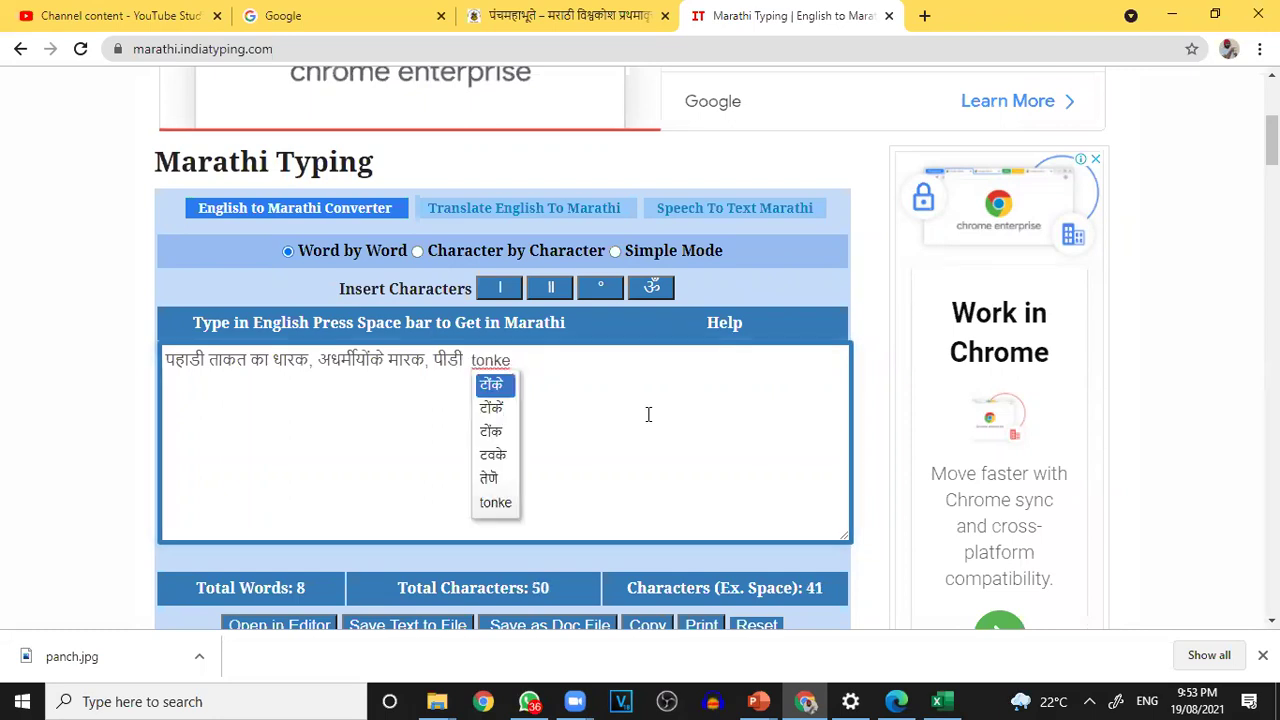
pyautogui.press('Escape')
pyautogui.press('BackSpace')
pyautogui.press('BackSpace')
pyautogui.press('BackSpace')
pyautogui.press('BackSpace')
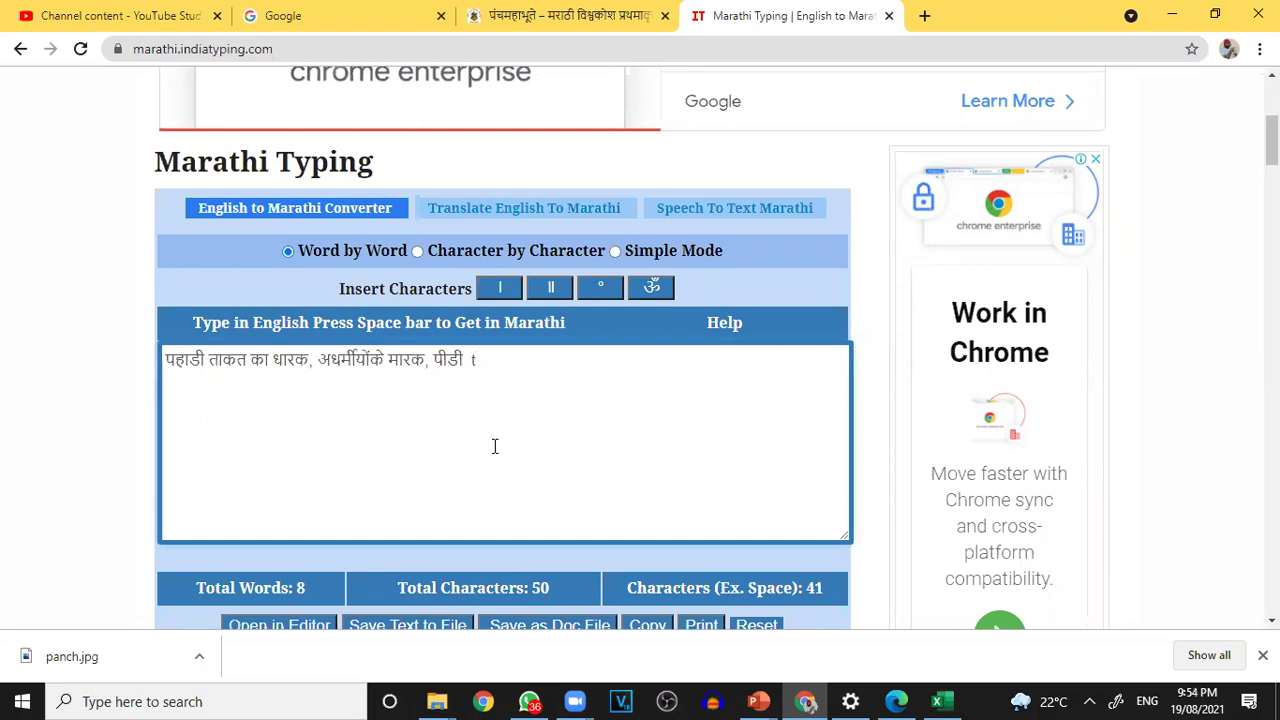
# - Add "तोंके" using the suggested spelling "तों" for "ton", and join it to "पीडी" as "पीडीतोंके"
pyautogui.write('ond')
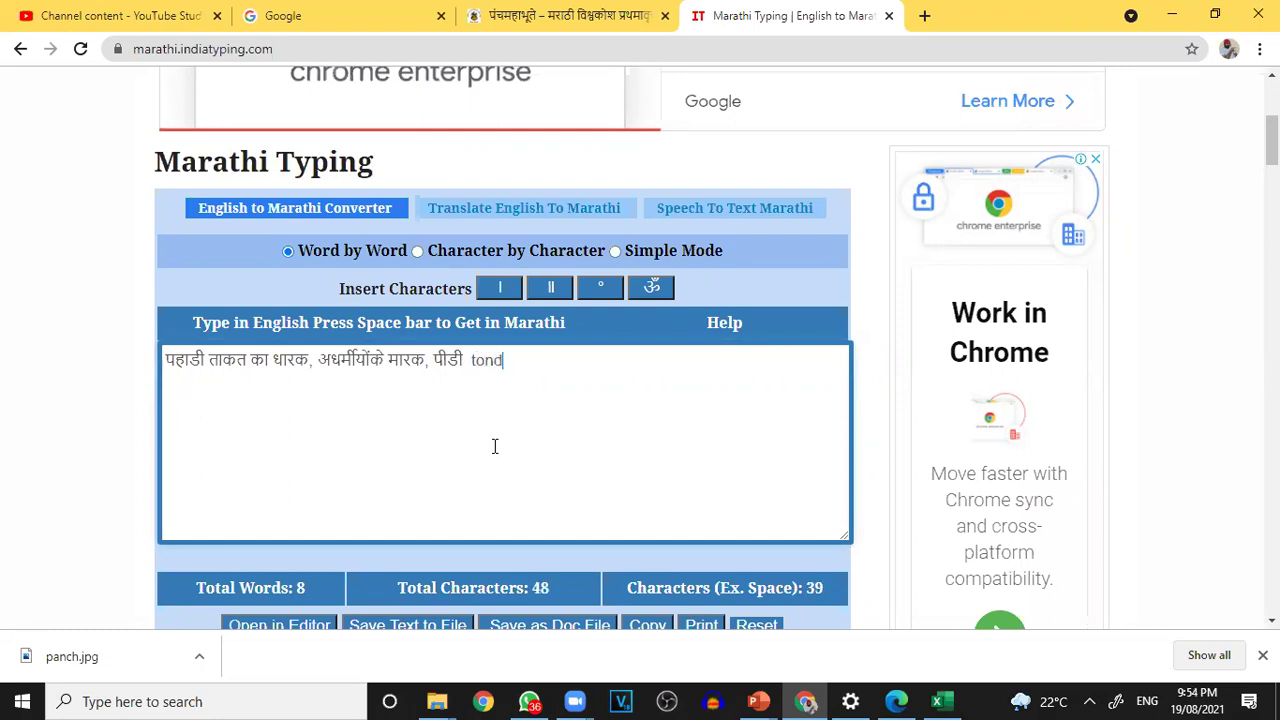
pyautogui.press('BackSpace')
pyautogui.press('Escape')
pyautogui.press('BackSpace')
pyautogui.press('Return')
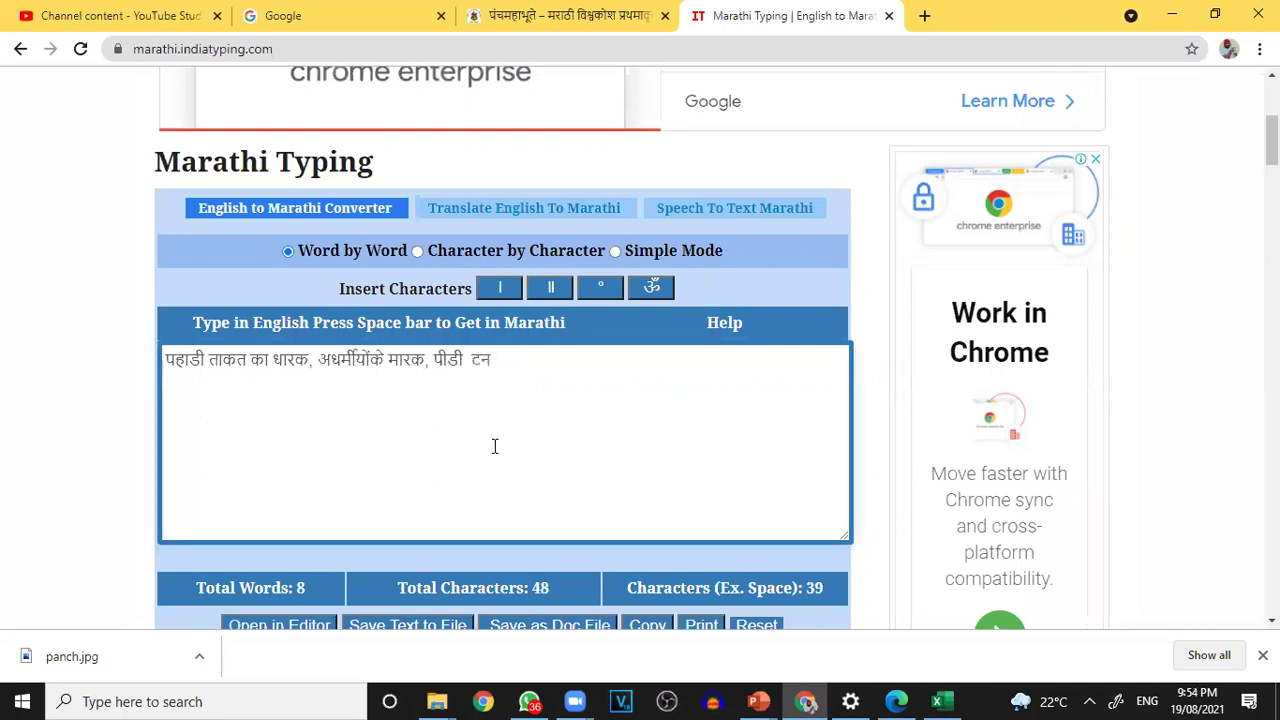
pyautogui.press('BackSpace')
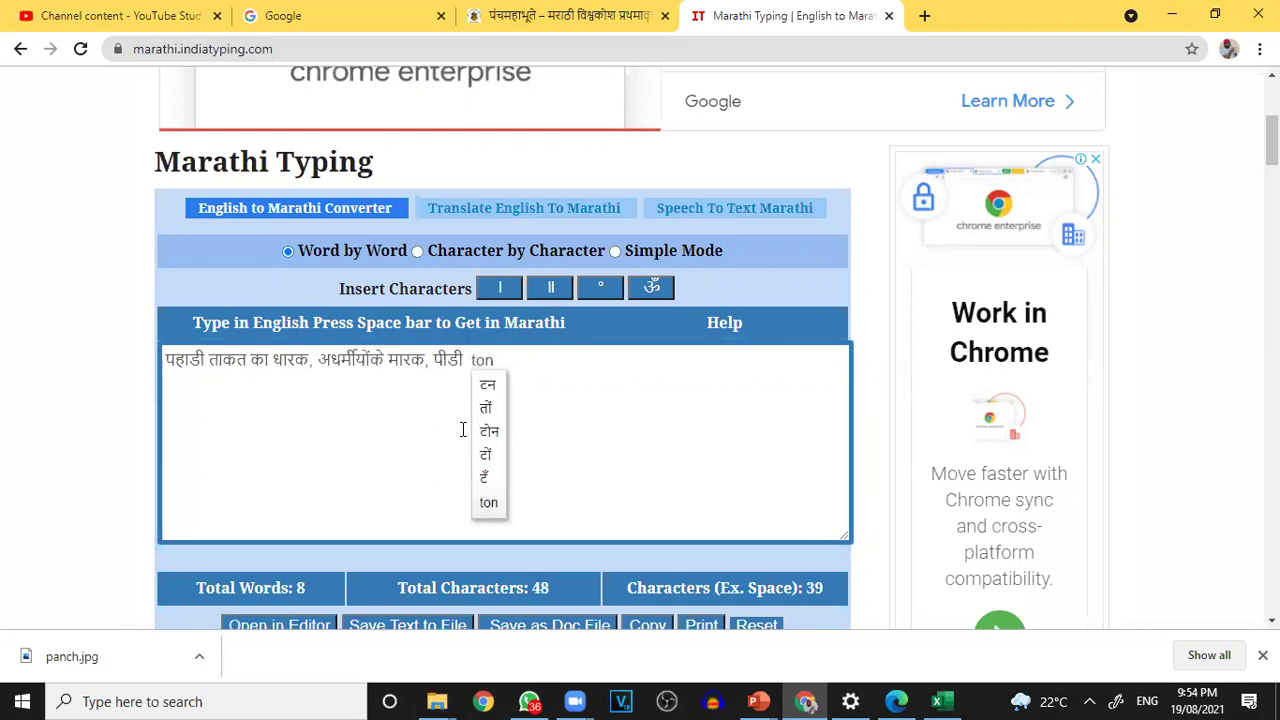
pyautogui.click(487, 408)
pyautogui.write('ki')
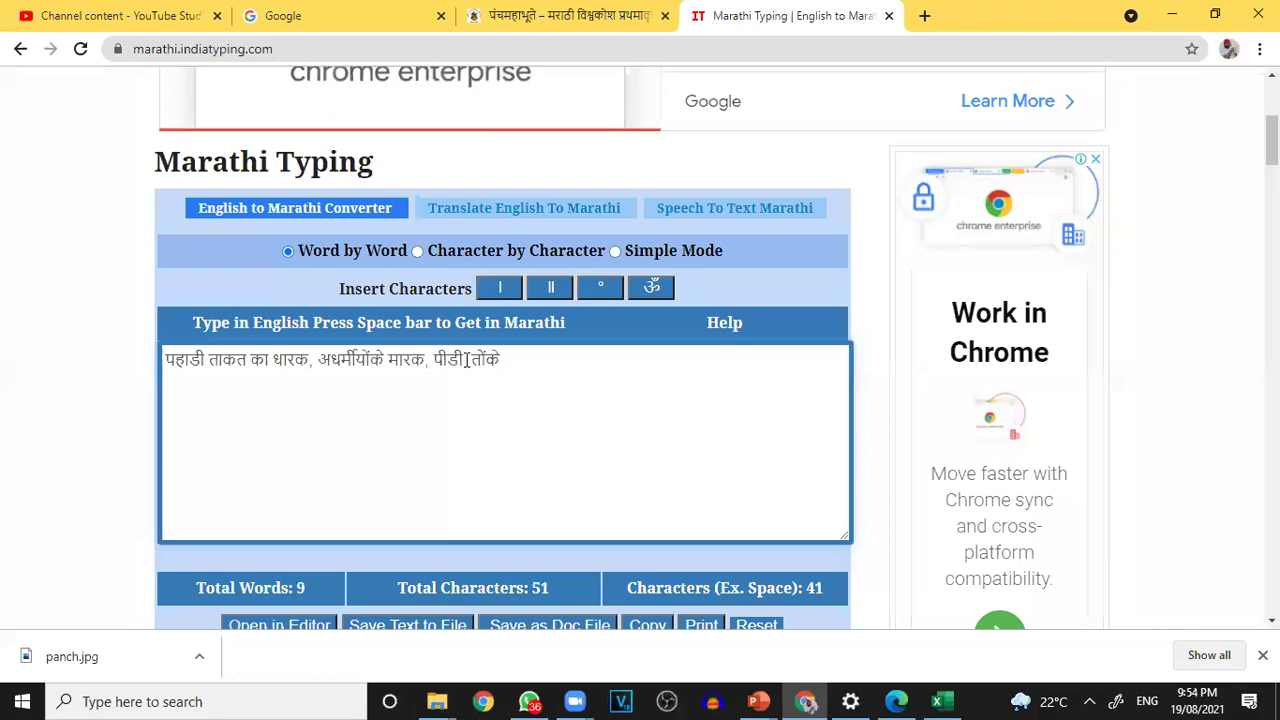
pyautogui.click(474, 358)
pyautogui.press('BackSpace')
pyautogui.press('BackSpace')
# - Add the word "तारक" after "पीडीतोंके" in the converter line
pyautogui.write('tark')
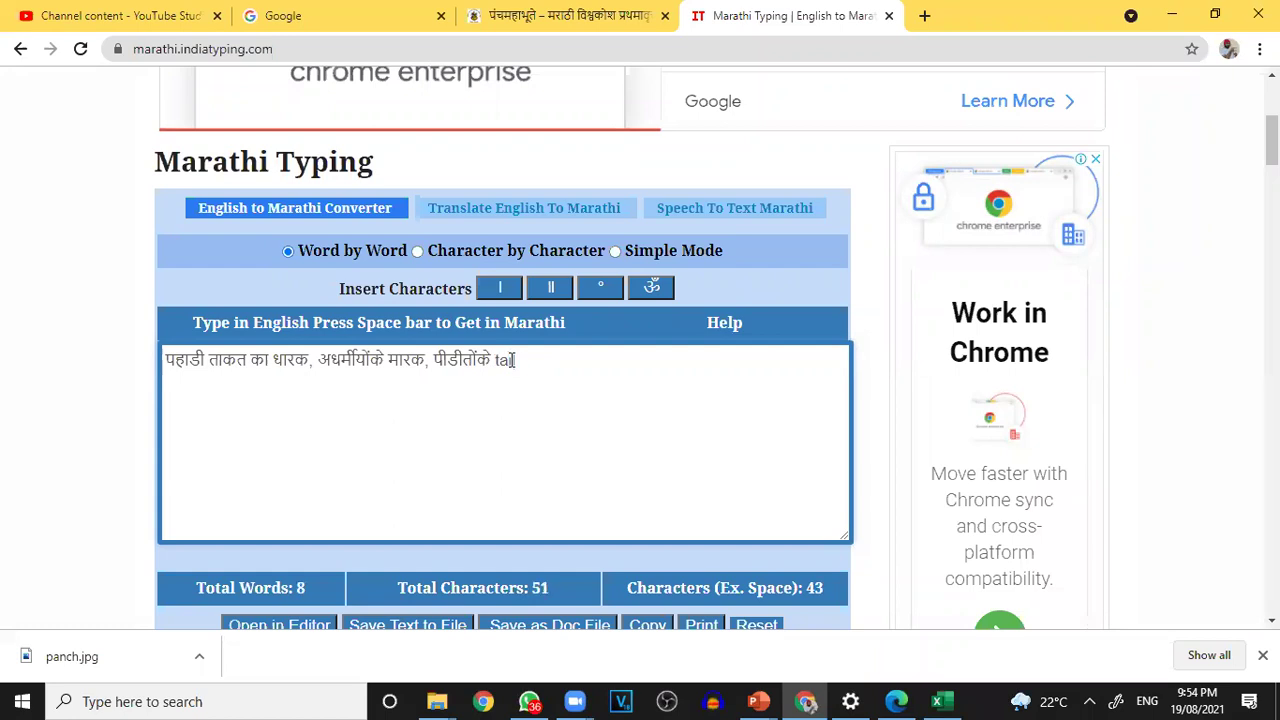
pyautogui.press('BackSpace')
pyautogui.press('BackSpace')
pyautogui.press('BackSpace')
pyautogui.press('BackSpace')
pyautogui.press('BackSpace')
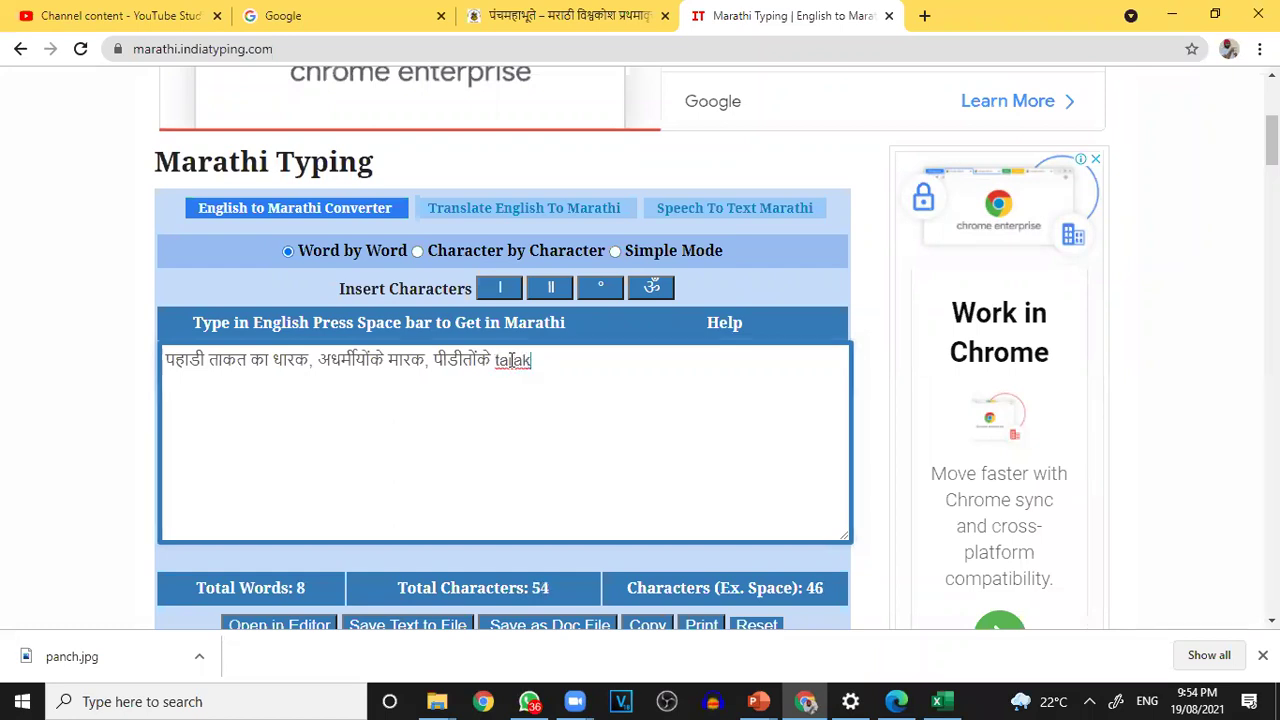
pyautogui.write('taak')
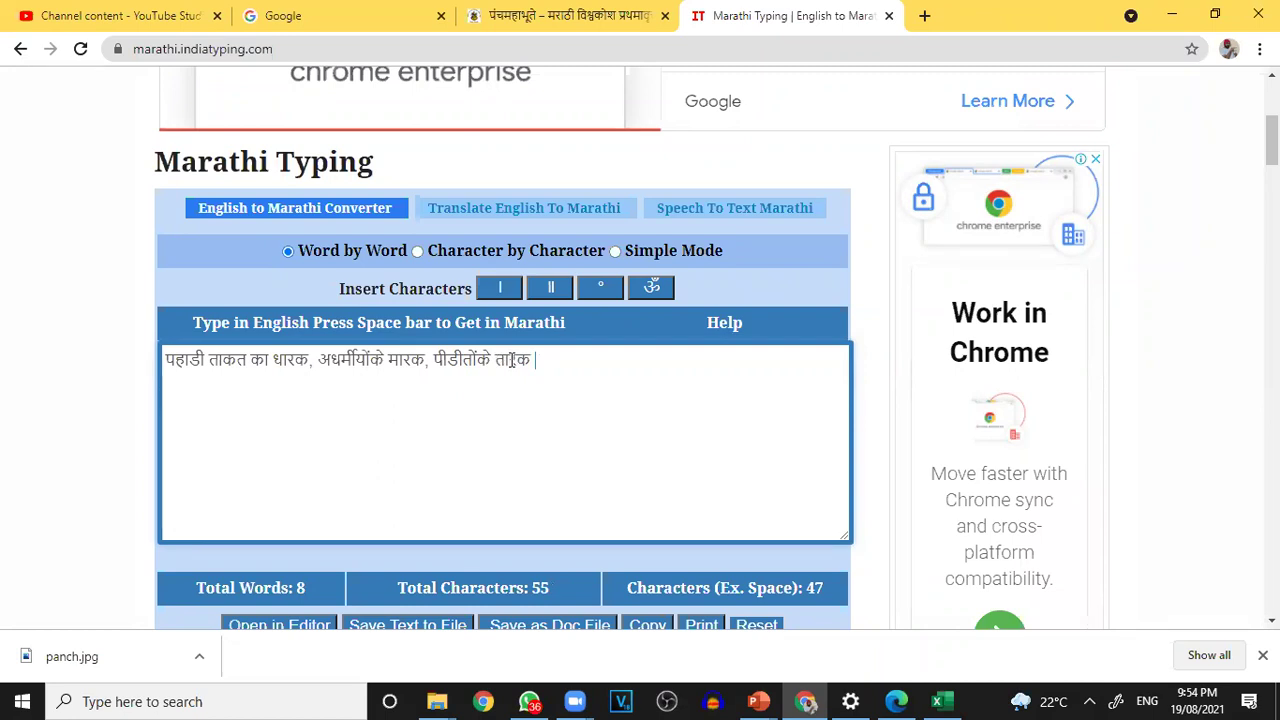
# - Add "gaajodharee" after "तारक" and shorten its first vowel so it reads "गजोधारी"
pyautogui.write('gaajodharee')
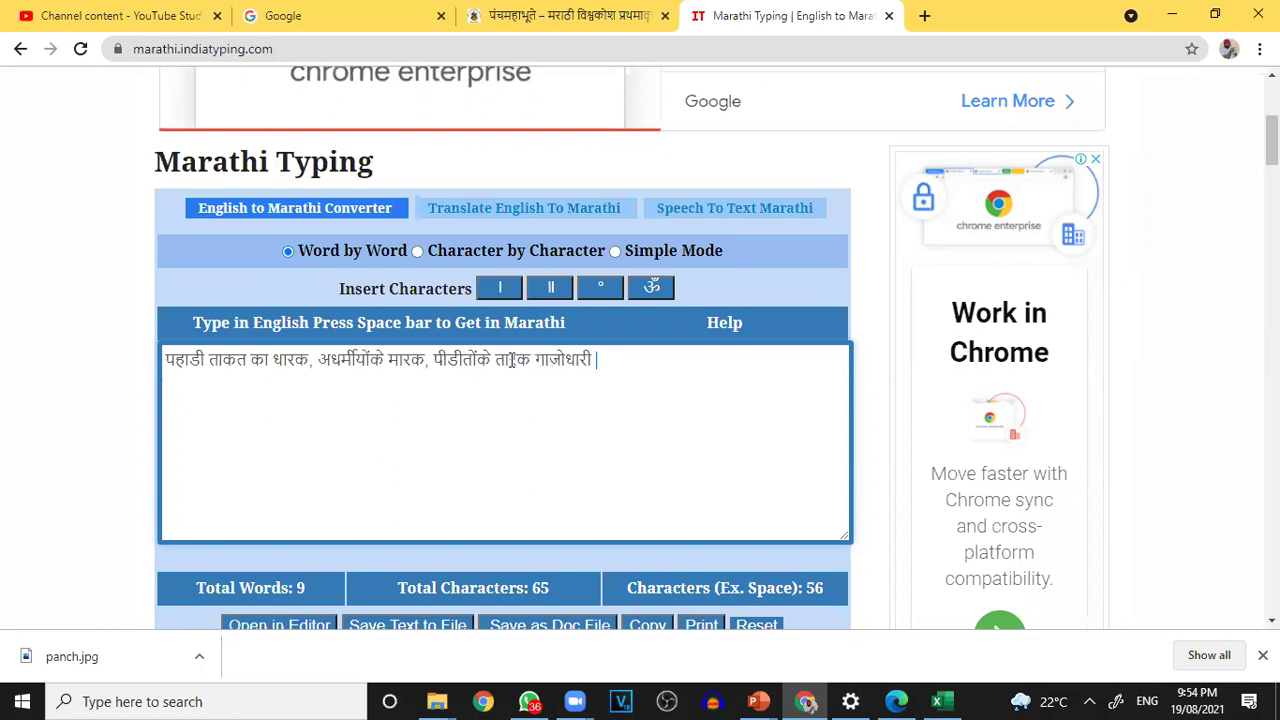
pyautogui.click(546, 362)
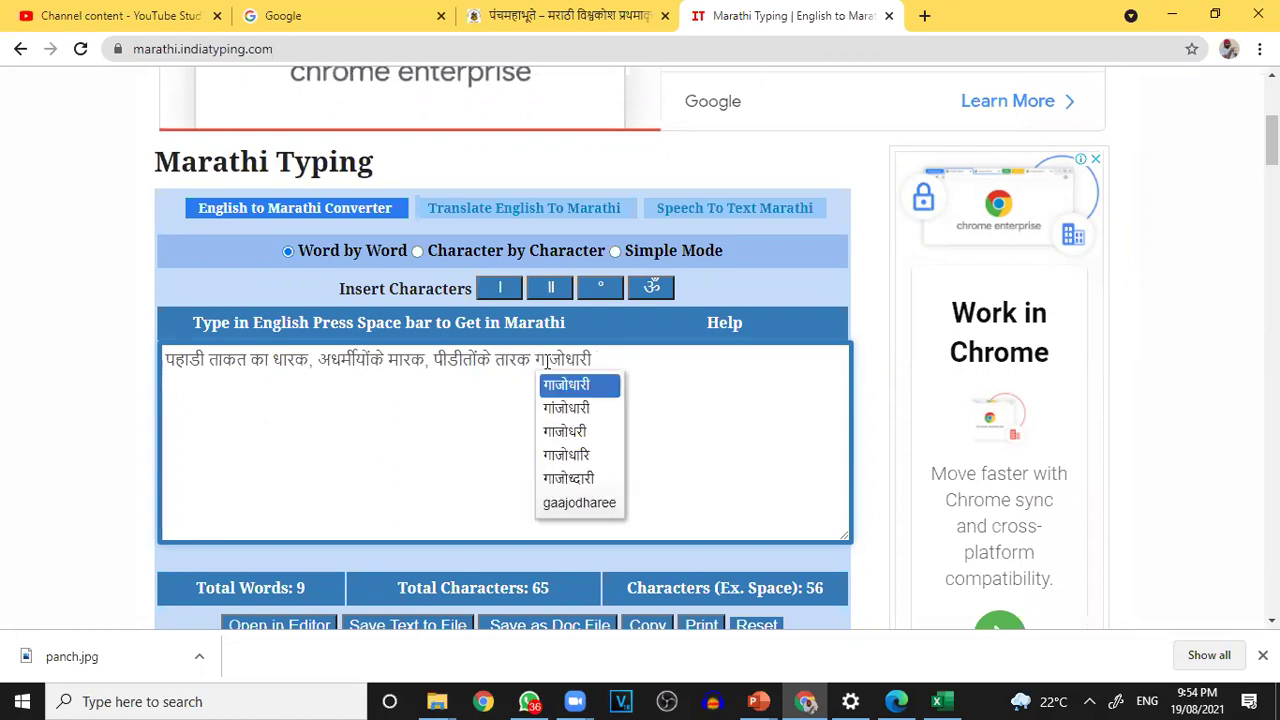
pyautogui.click(546, 362)
pyautogui.press('BackSpace')
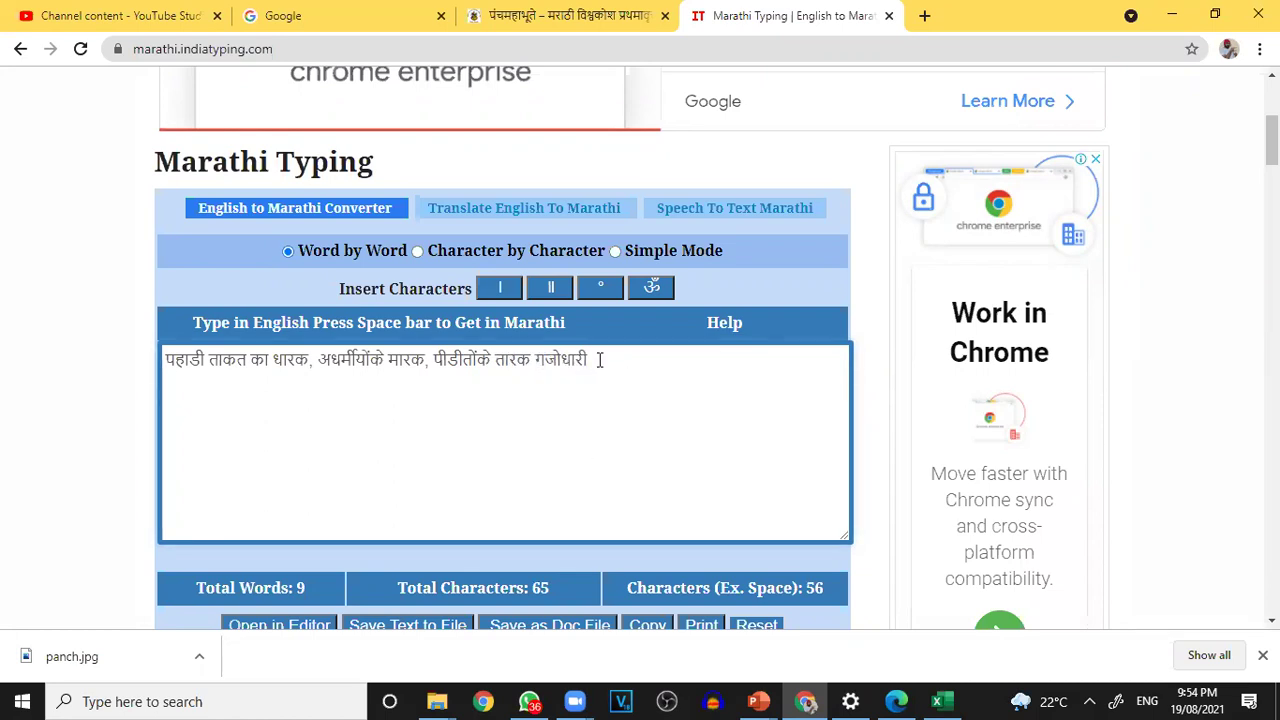
# - Finish the converter line with the word "बाहुबली" after "गजोधारी"
pyautogui.write('b')
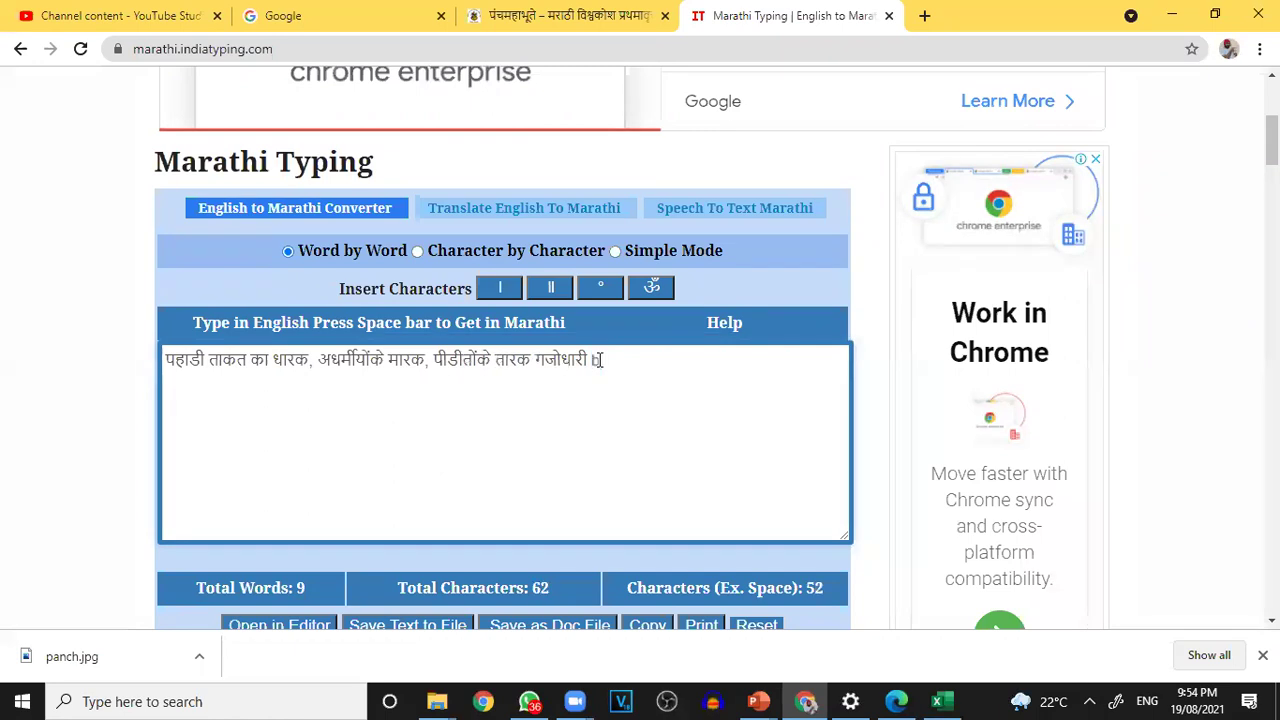
pyautogui.write('aahub')
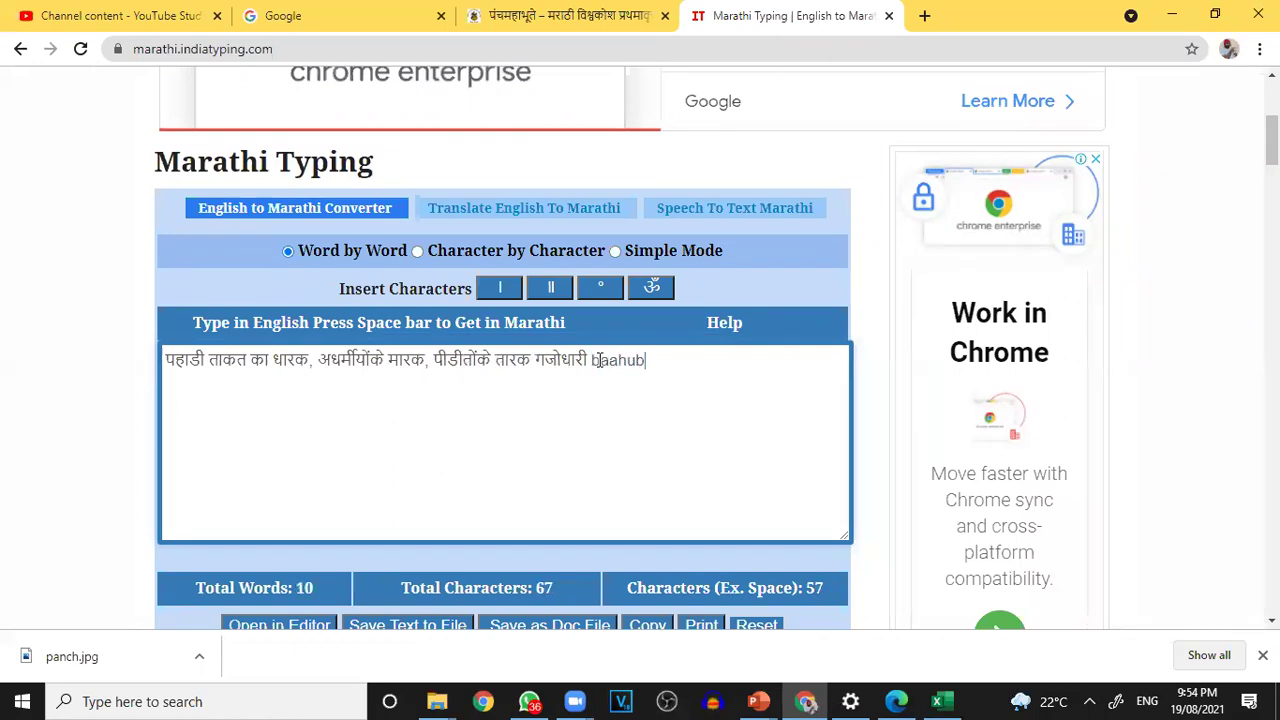
pyautogui.write('ali')
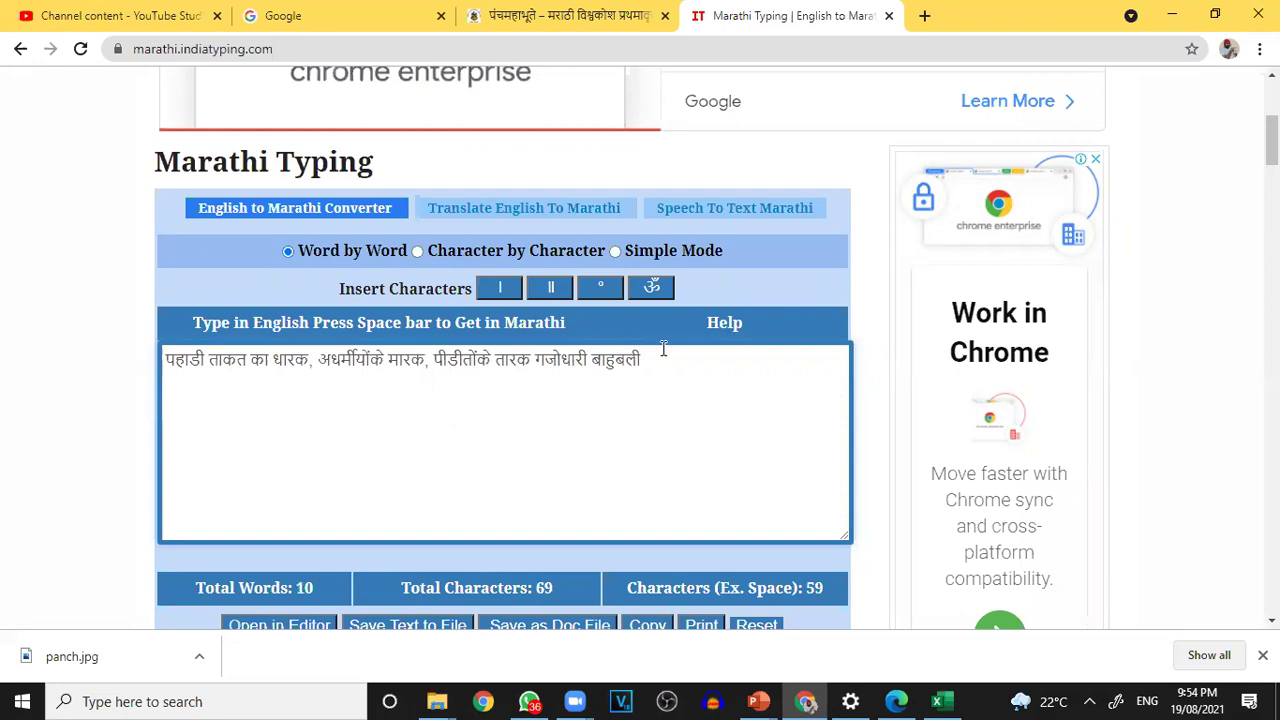
# - Copy the whole converted line and switch back to the PowerPoint presentation
pyautogui.moveTo(670, 355); pyautogui.dragTo(160, 363)
pyautogui.hotkey('ctrl', 'c')
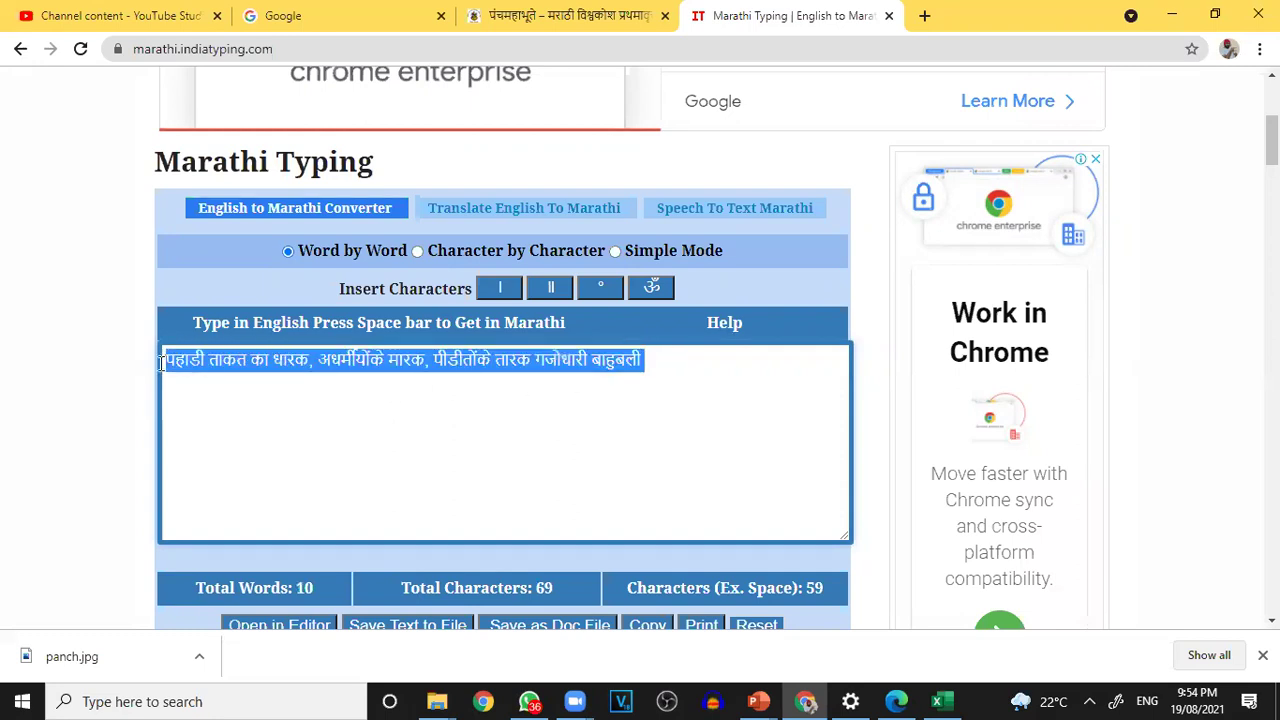
pyautogui.click(1176, 14)
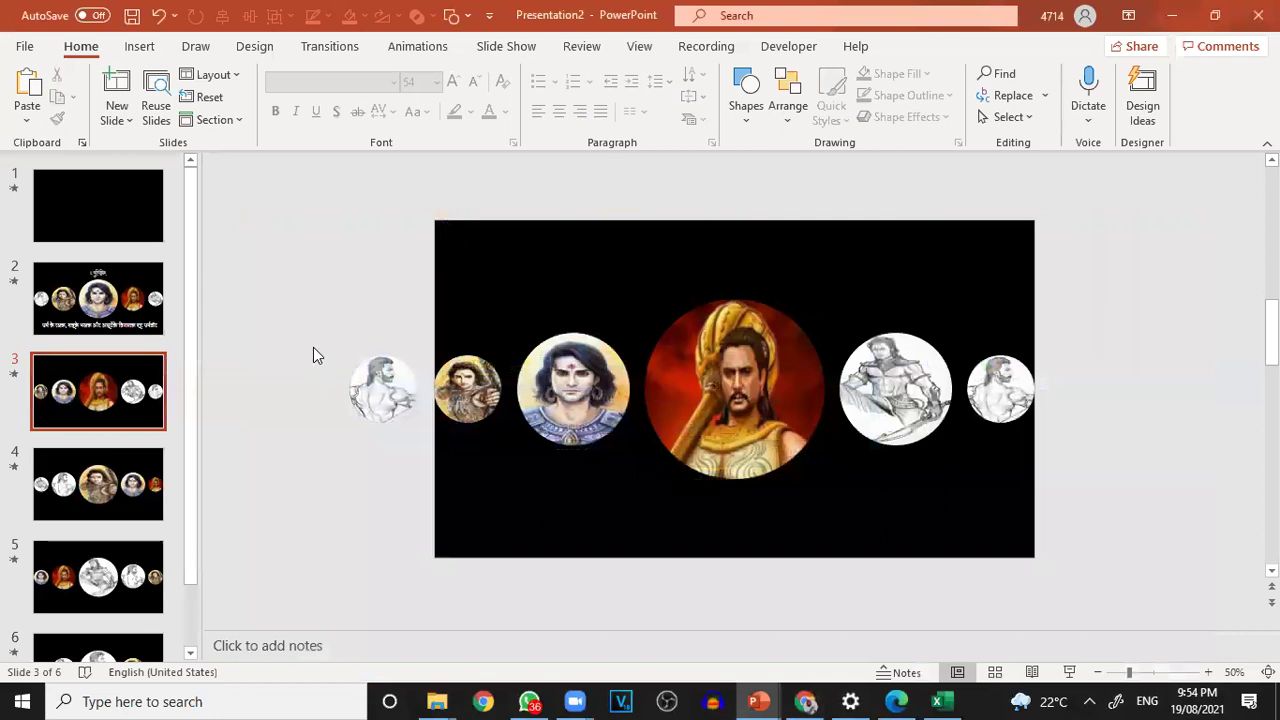
# - Paste the copied description line onto slide 3
pyautogui.hotkey('ctrl', 'v')
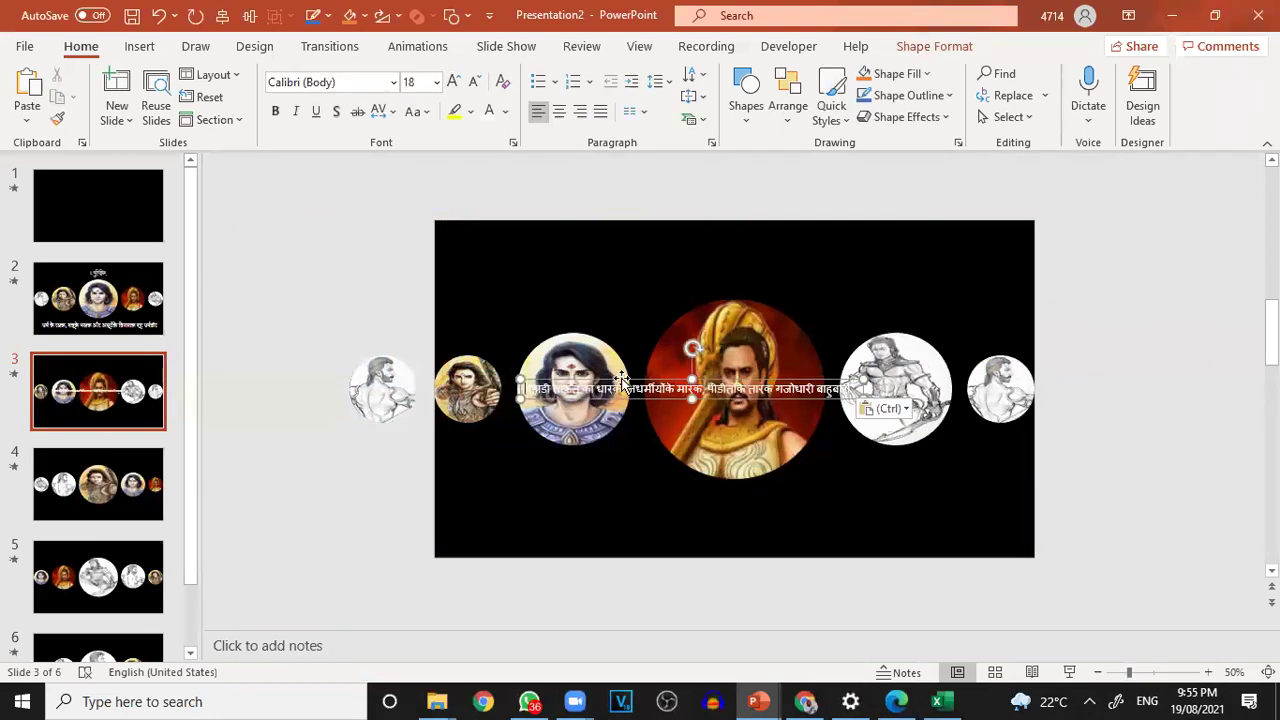
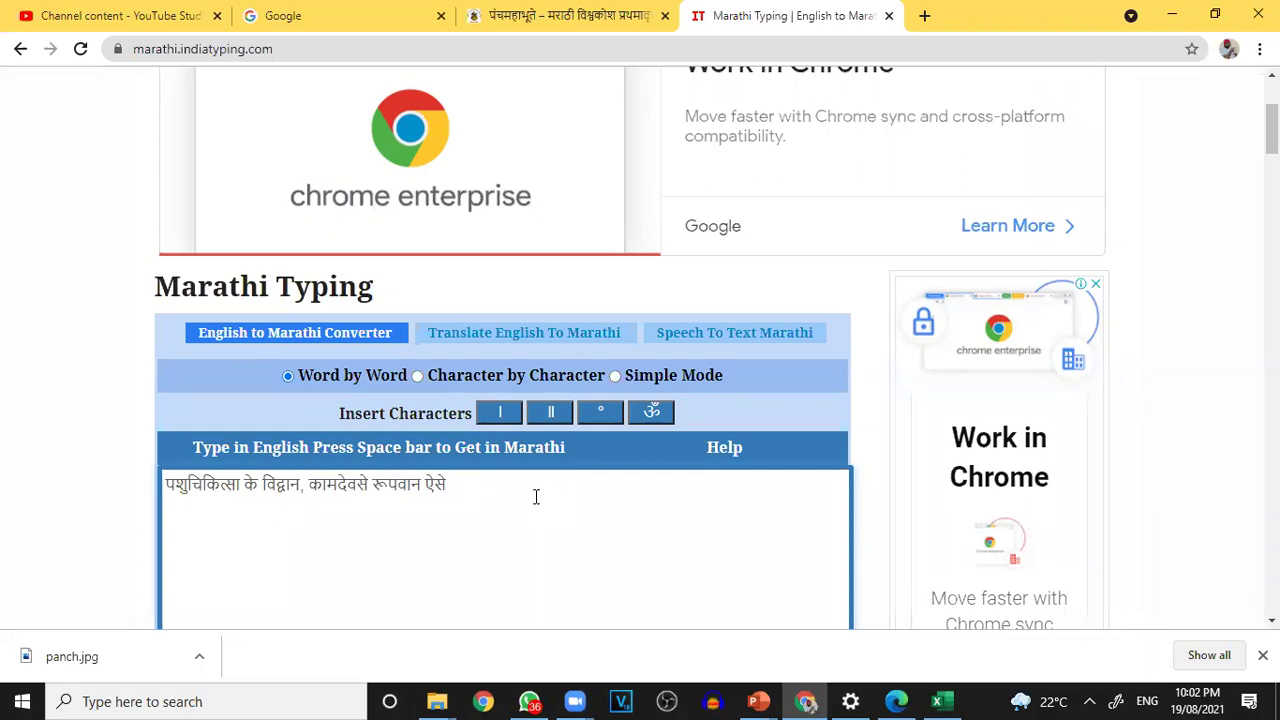
# - Complete the converter line by adding "दयानिधान एक पांडव थे महान" after "ऐसे"
pyautogui.write('dayaa ')
pyautogui.write('nidhaan')
pyautogui.write('ek ')
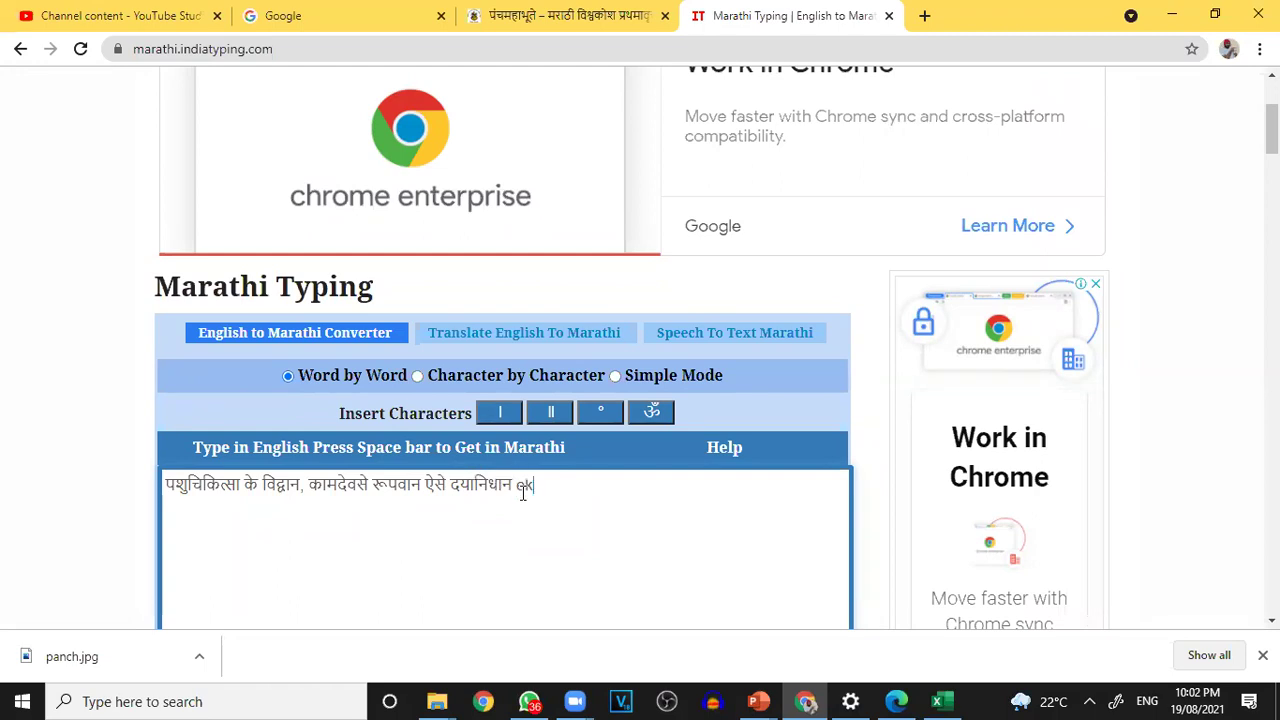
pyautogui.write('paandav the maga')
pyautogui.press('BackSpace')
pyautogui.press('BackSpace')
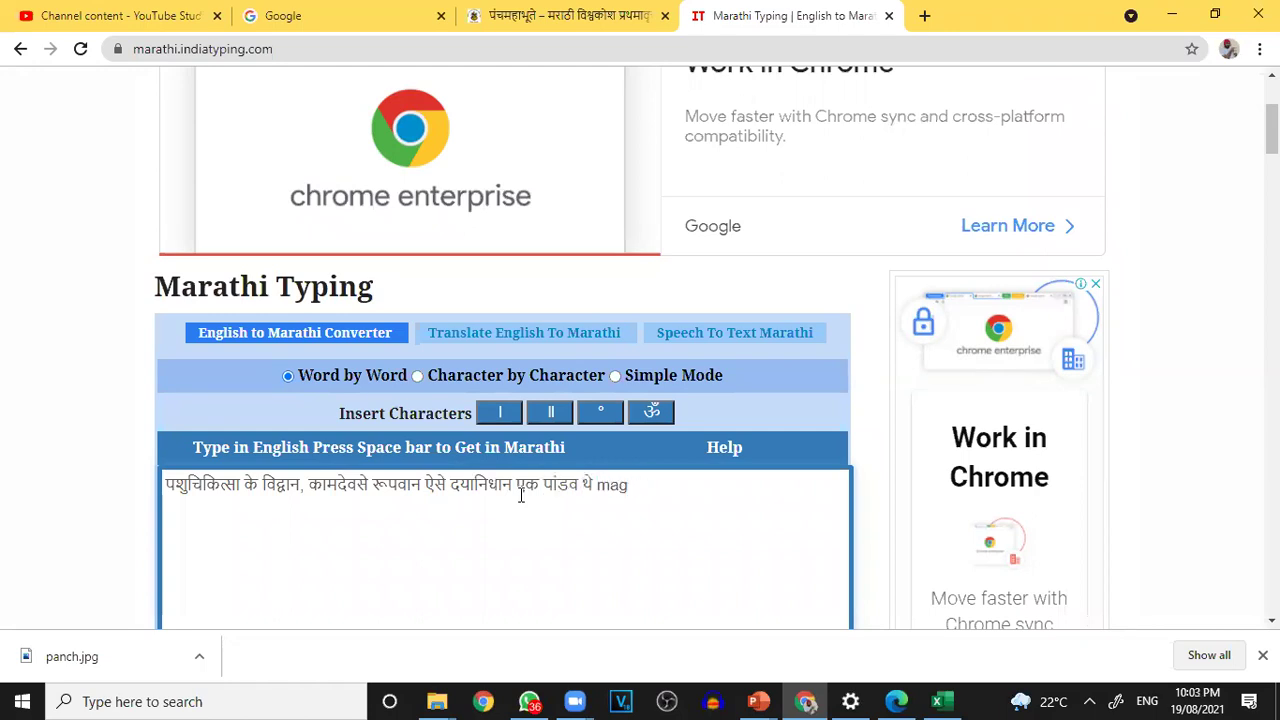
pyautogui.write('haan')
# - Copy the whole converter line and replace the description under the नकुल portrait on slide 5 of the PowerPoint presentation with it
pyautogui.moveTo(443, 503); pyautogui.dragTo(152, 495)
pyautogui.hotkey('ctrl', 'c')
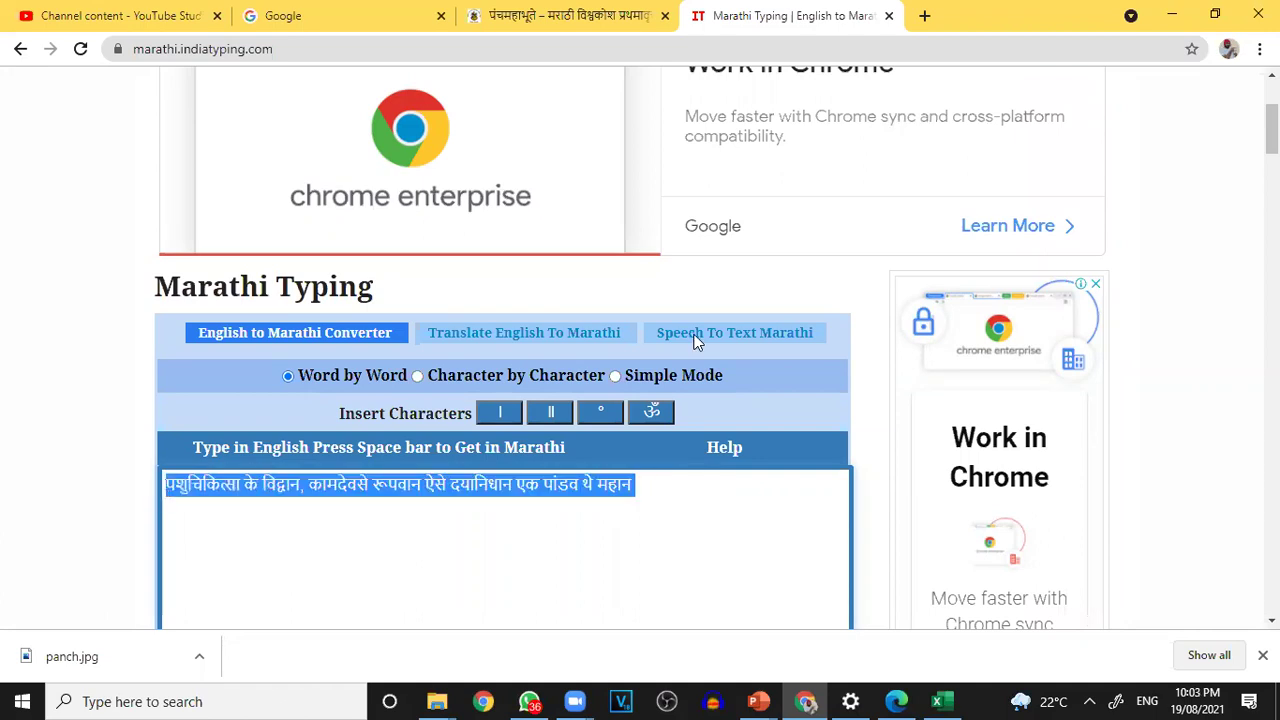
pyautogui.click(1172, 14)
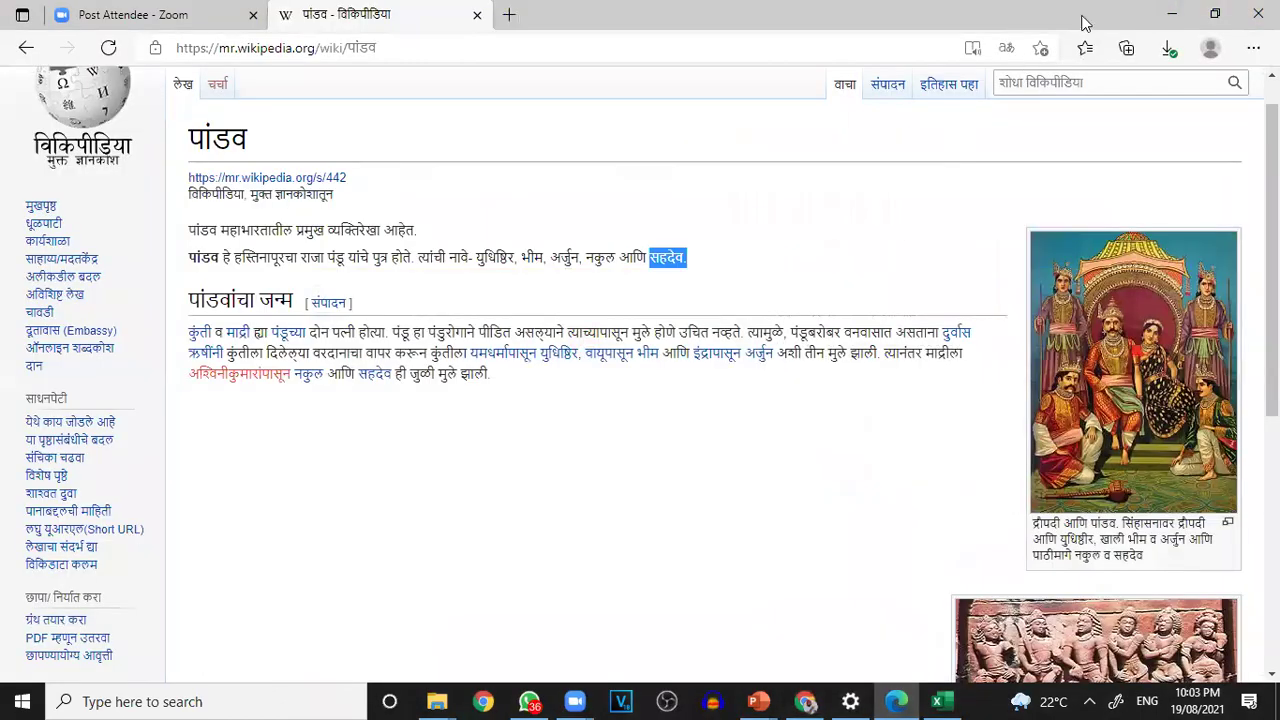
pyautogui.click(1172, 14)
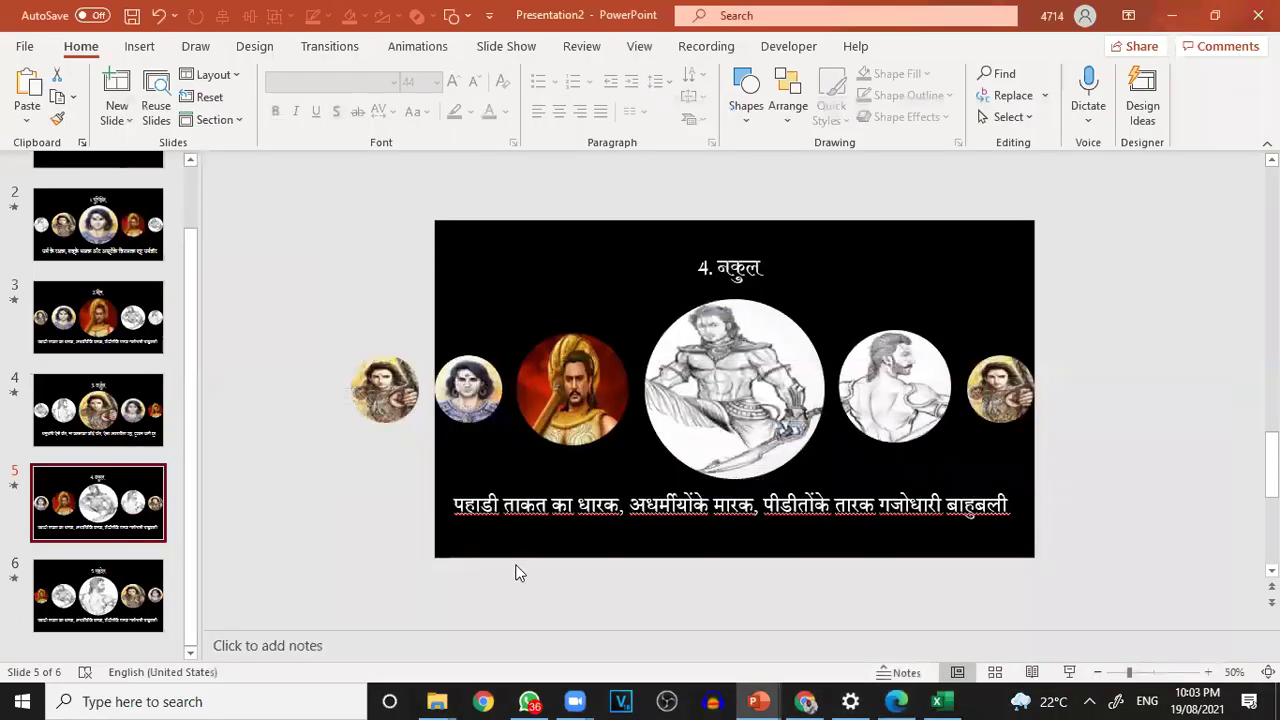
pyautogui.click(458, 506)
pyautogui.moveTo(458, 506); pyautogui.dragTo(1158, 505)
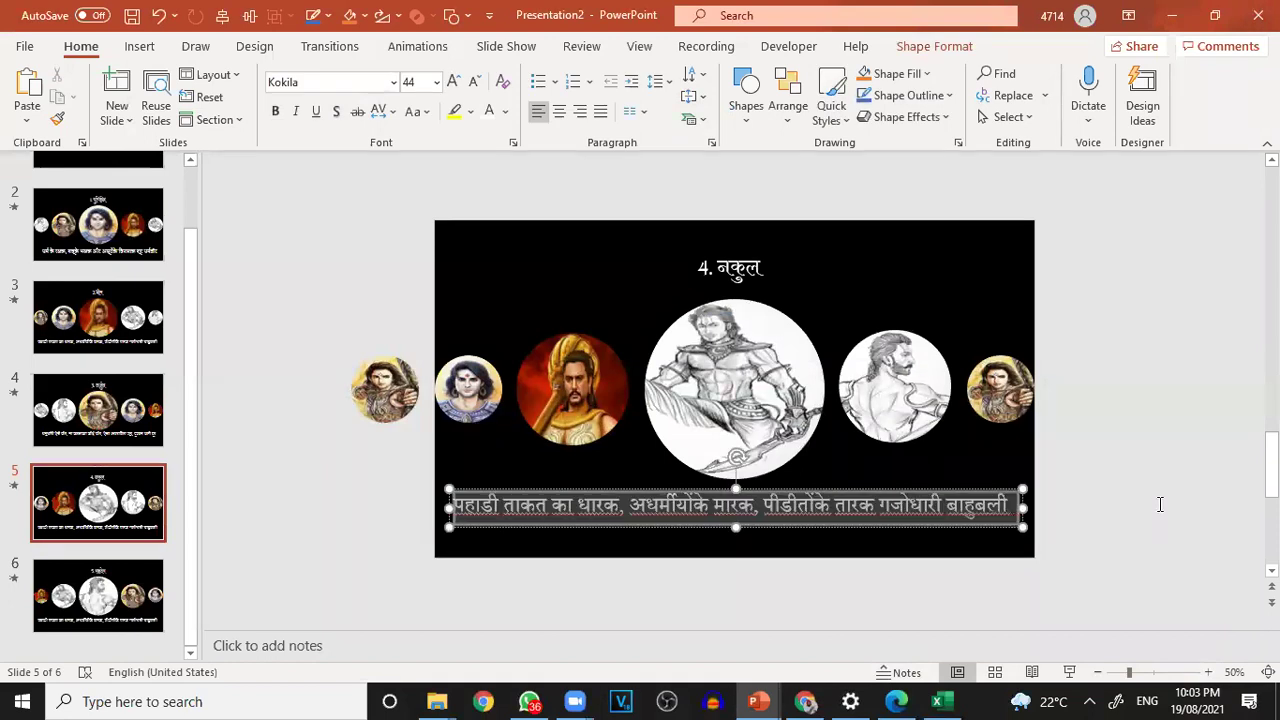
pyautogui.hotkey('ctrl', 'v')
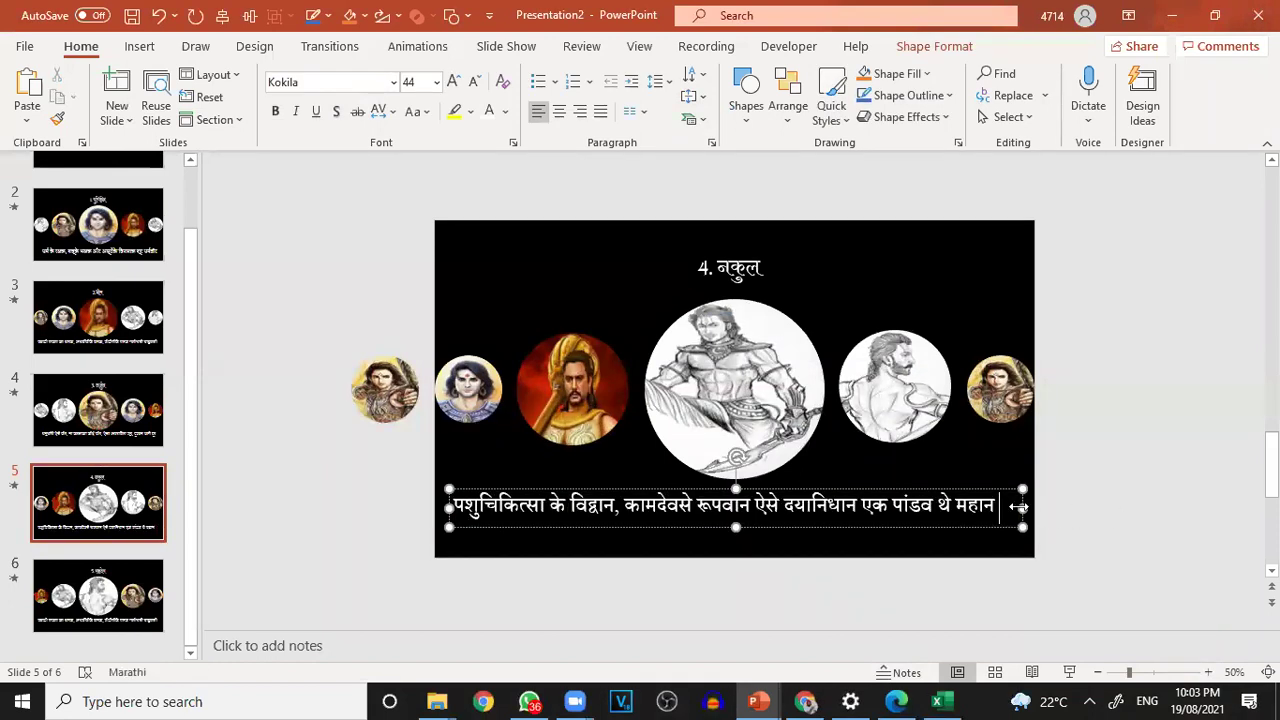
# - Open slide 6, look up the सहदेव article from the Marathi Wikipedia page in Edge, and return to the Marathi converter
pyautogui.click(65, 598)
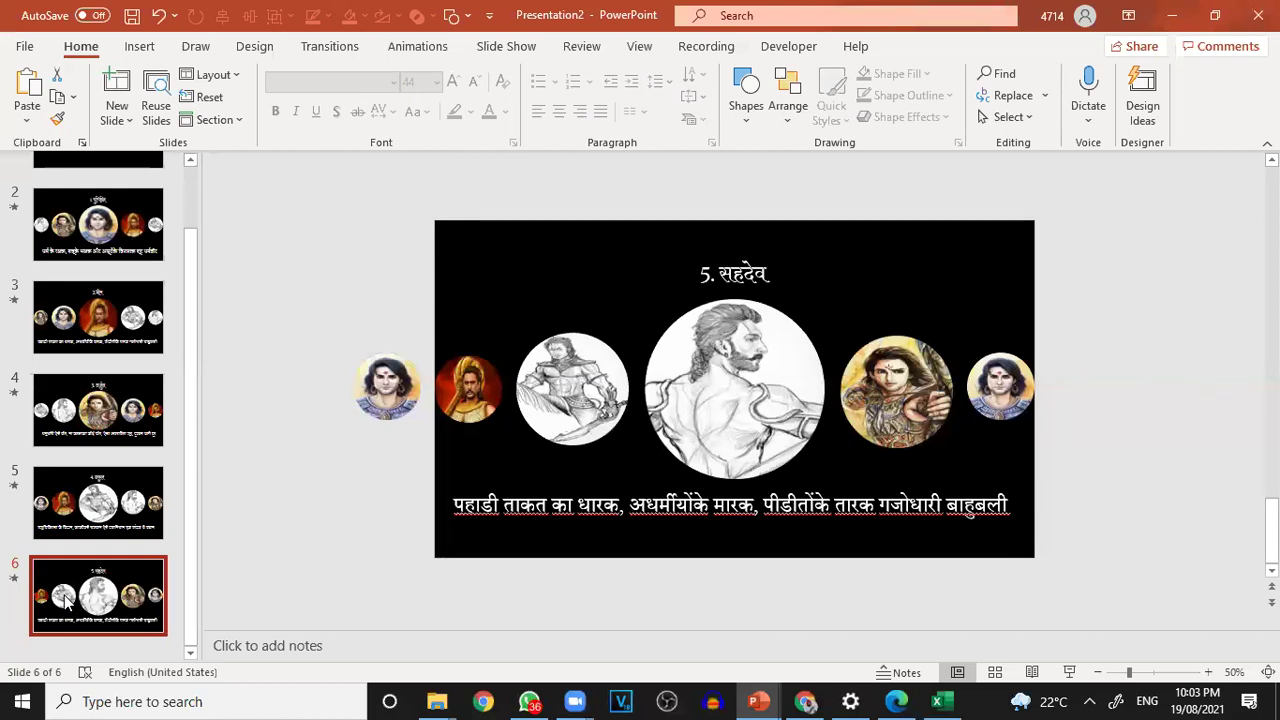
pyautogui.click(808, 701)
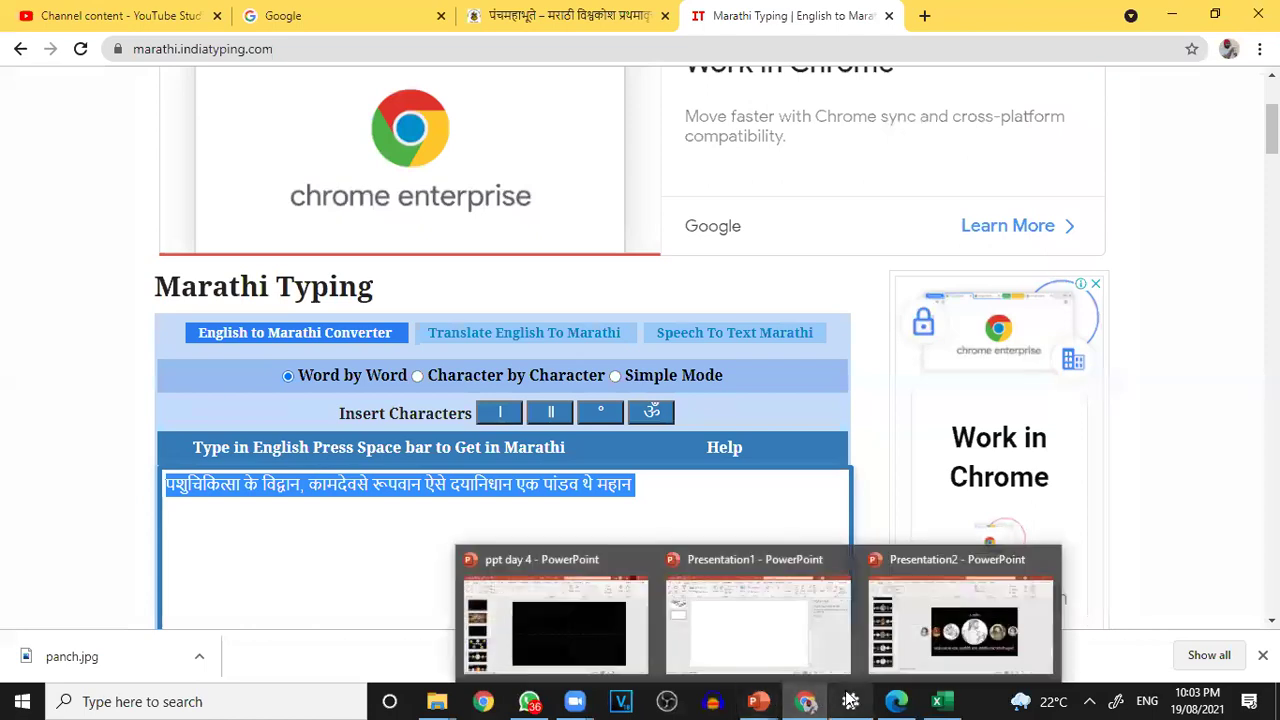
pyautogui.moveTo(910, 697)
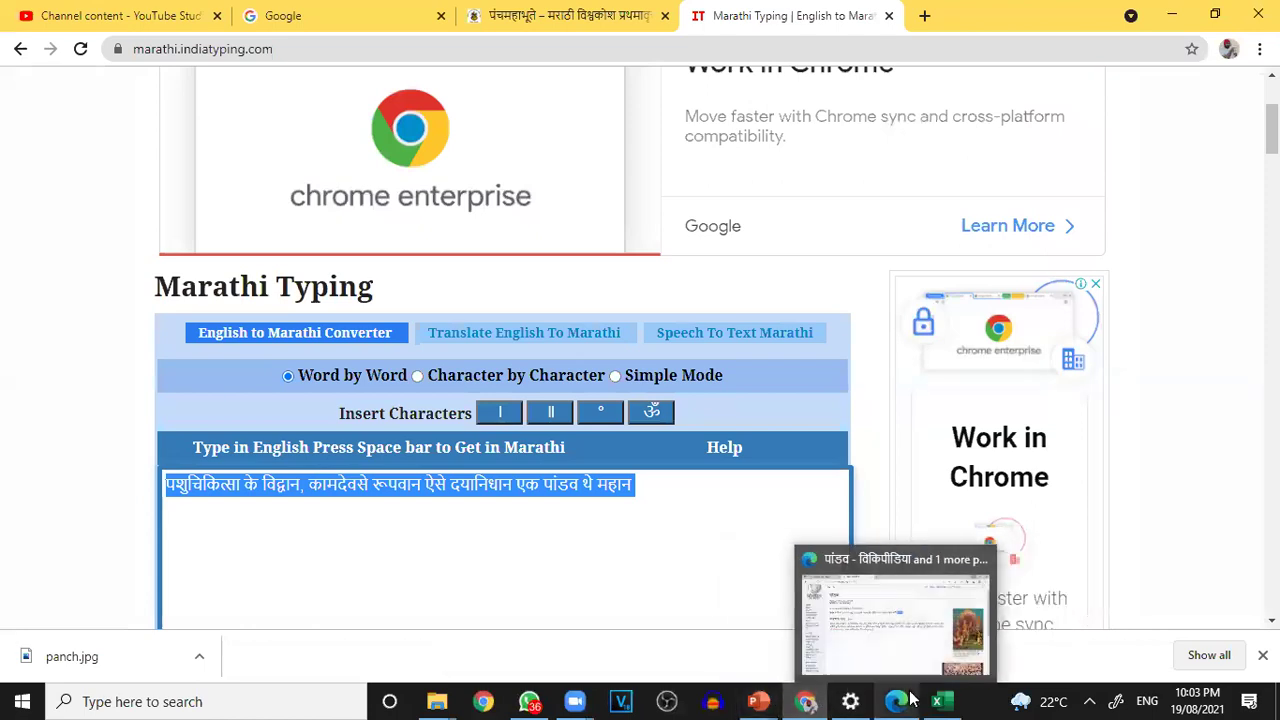
pyautogui.click(873, 645)
pyautogui.click(591, 517)
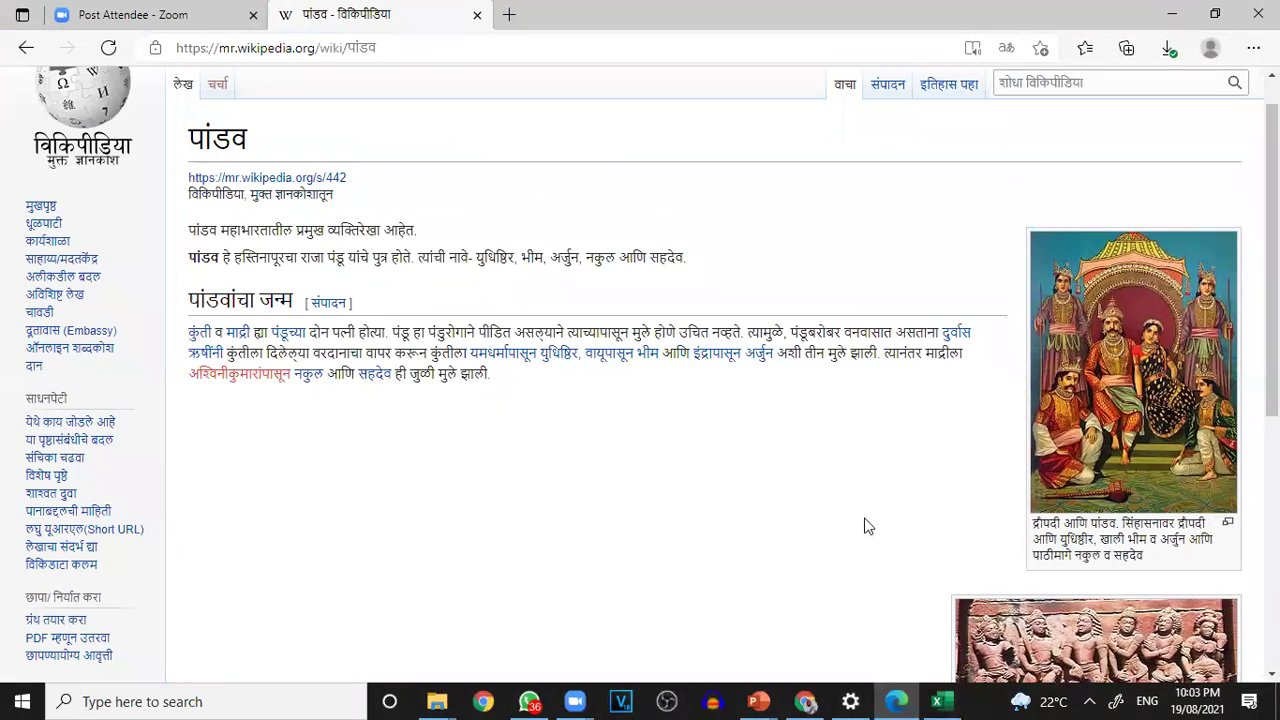
pyautogui.click(368, 378)
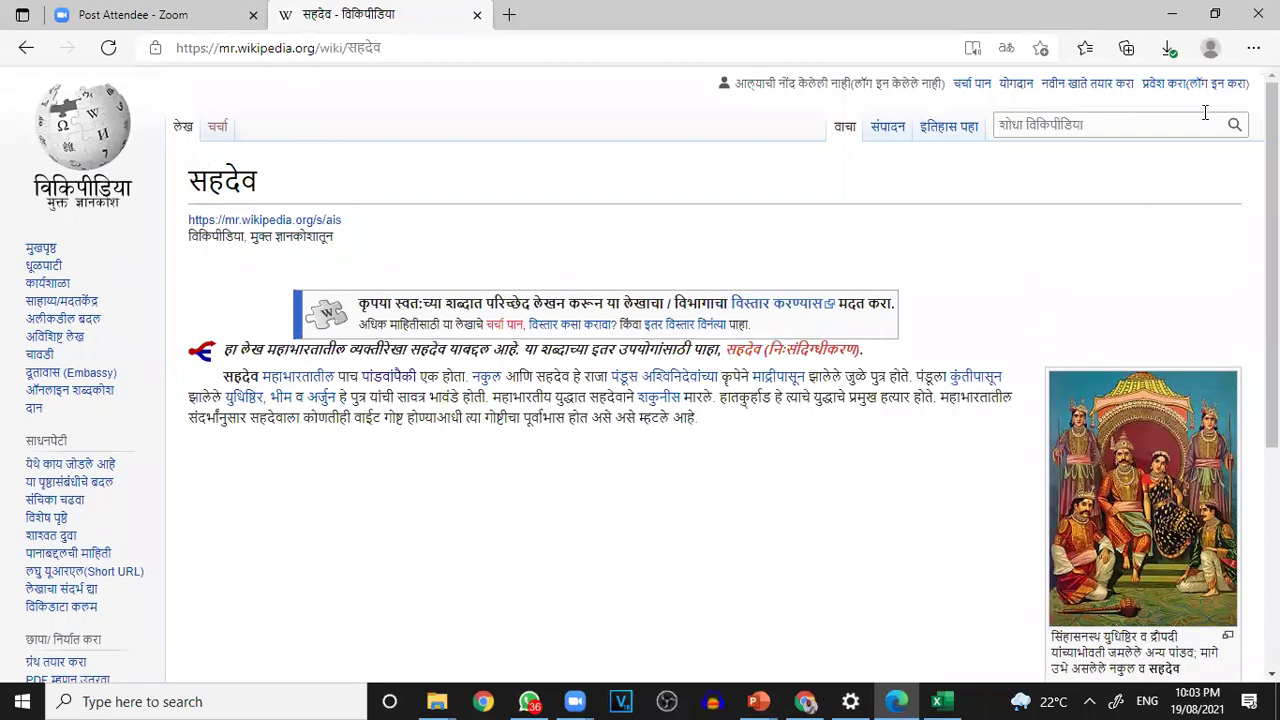
pyautogui.click(1178, 12)
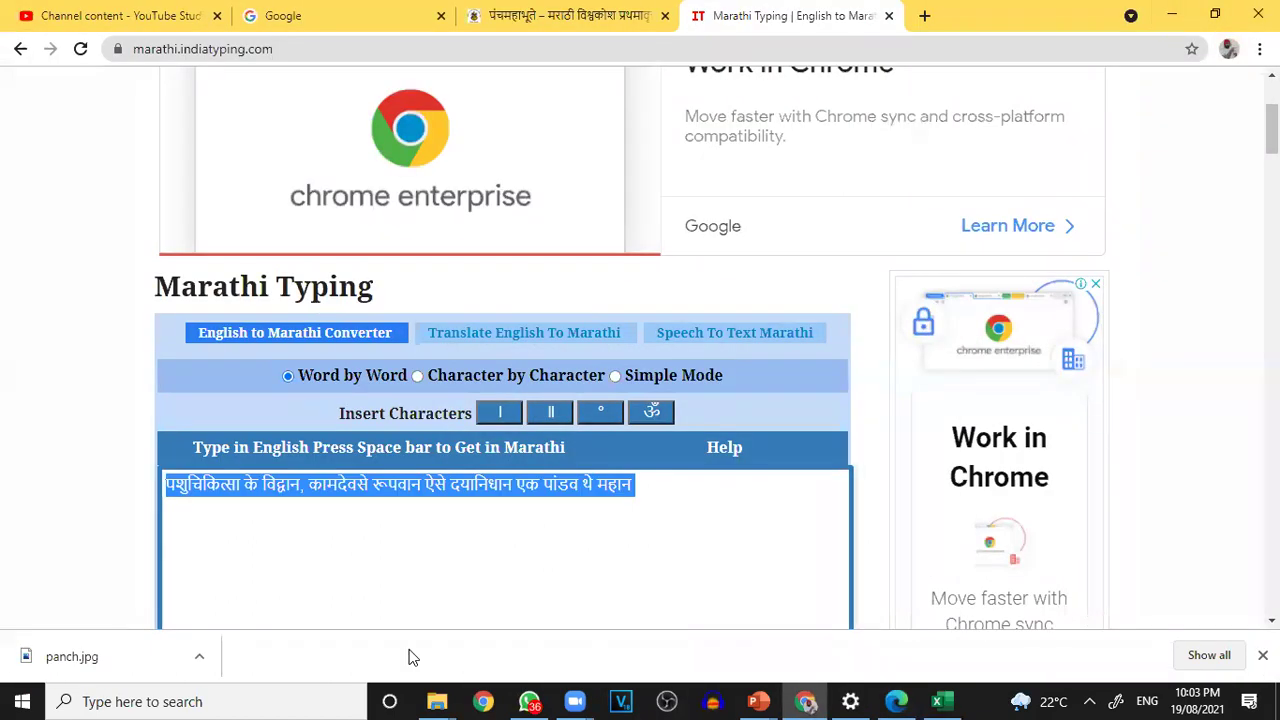
# - Replace the previous converter text with the opening word "तारोंके" of a new line
pyautogui.write('taa')
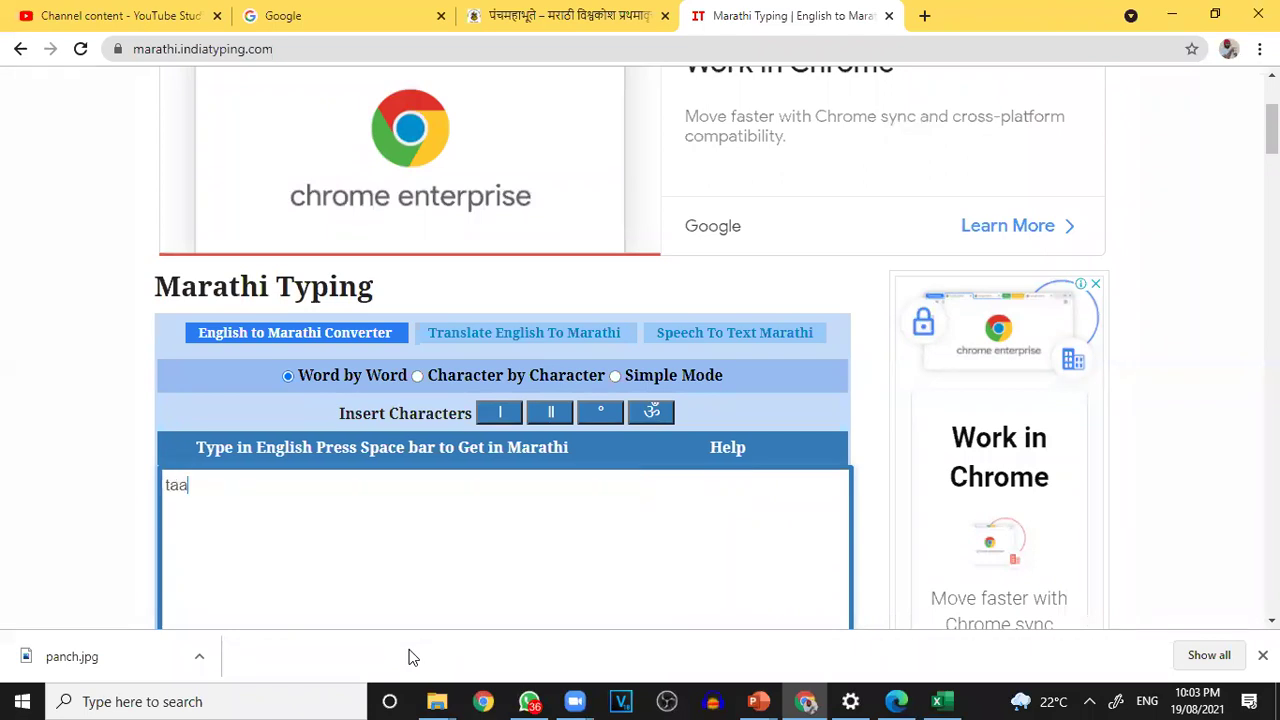
pyautogui.write('ronche')
pyautogui.press('BackSpace')
pyautogui.press('BackSpace')
pyautogui.press('BackSpace')
pyautogui.press('BackSpace')
pyautogui.press('BackSpace')
pyautogui.press('BackSpace')
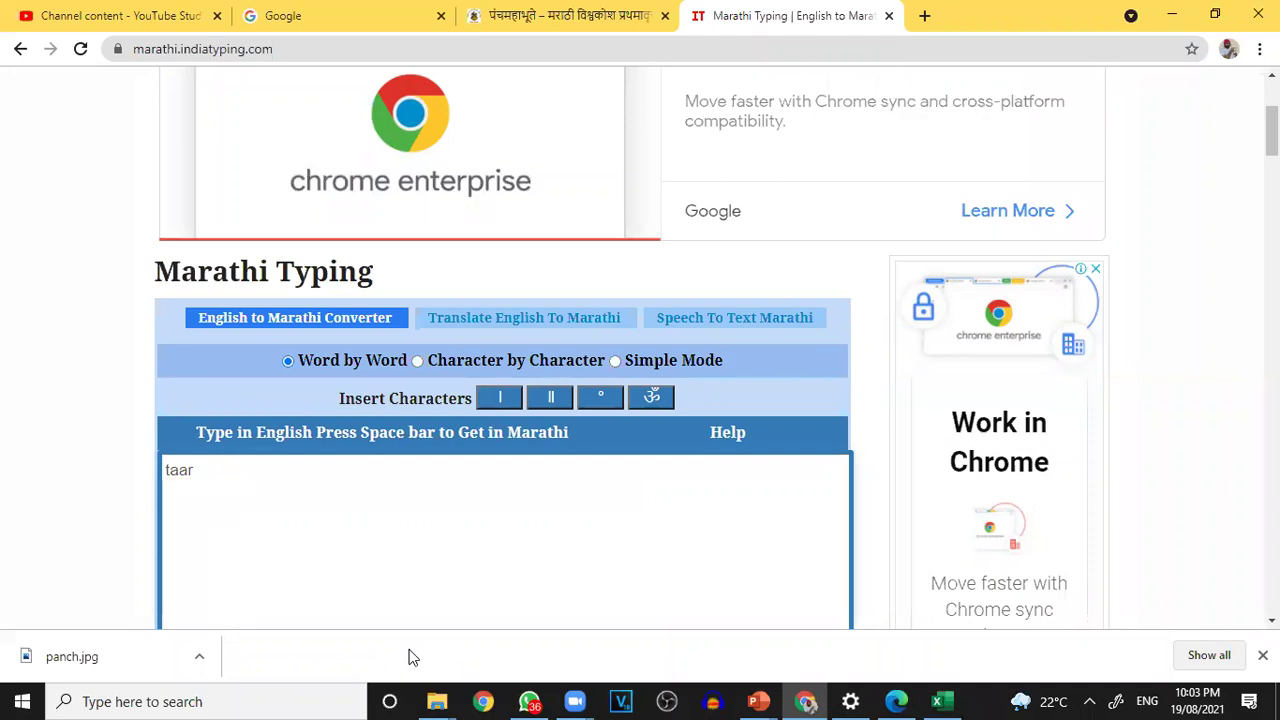
pyautogui.press('BackSpace')
pyautogui.press('BackSpace')
pyautogui.write('ronke')
pyautogui.press('BackSpace')
pyautogui.press('BackSpace')
pyautogui.press('BackSpace')
pyautogui.press('BackSpace')
pyautogui.write('aravNe')
pyautogui.press('BackSpace')
pyautogui.press('BackSpace')
pyautogui.press('BackSpace')
pyautogui.press('BackSpace')
pyautogui.press('BackSpace')
pyautogui.press('BackSpace')
pyautogui.press('BackSpace')
pyautogui.write('a ronke')
# - Continue the converter line with "के थे मित्र महान, ज्योतिषी थे वो बडे विद्वान"
pyautogui.click(185, 472)
pyautogui.press('BackSpace')
pyautogui.write('ke the m')
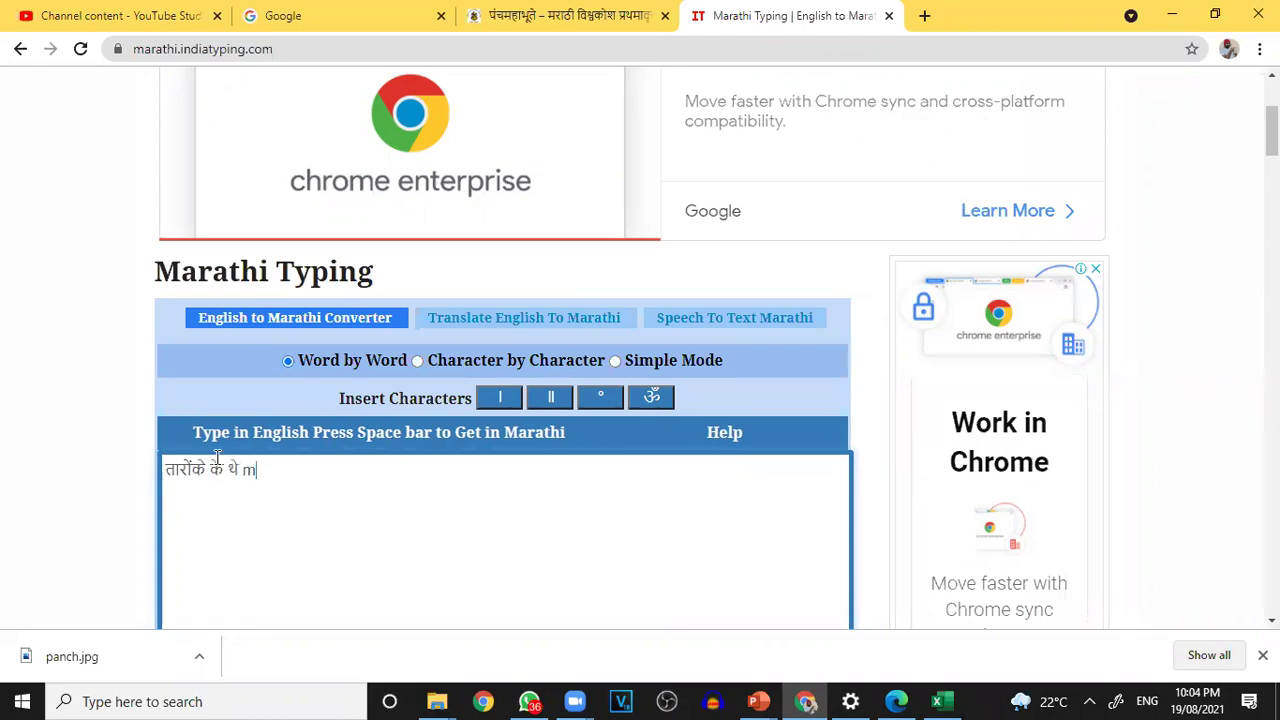
pyautogui.write('itra mahaan , jyotishi')
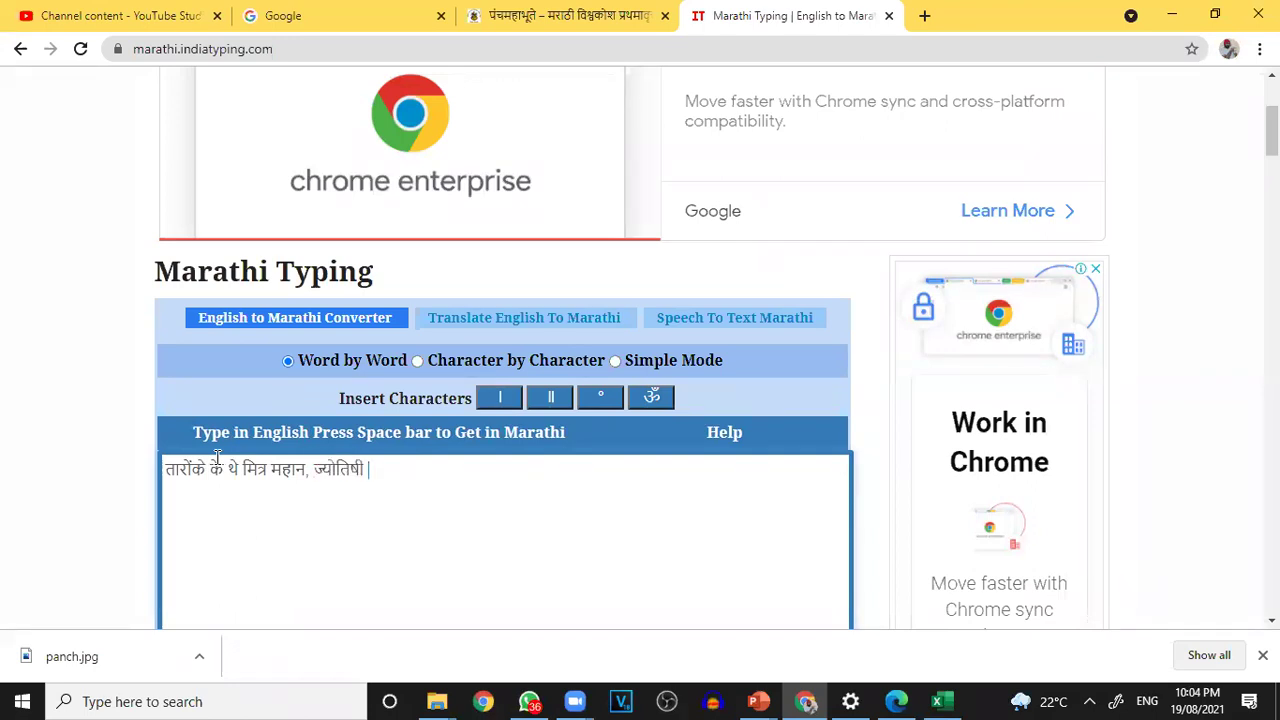
pyautogui.write(' the vo bade vidwan')
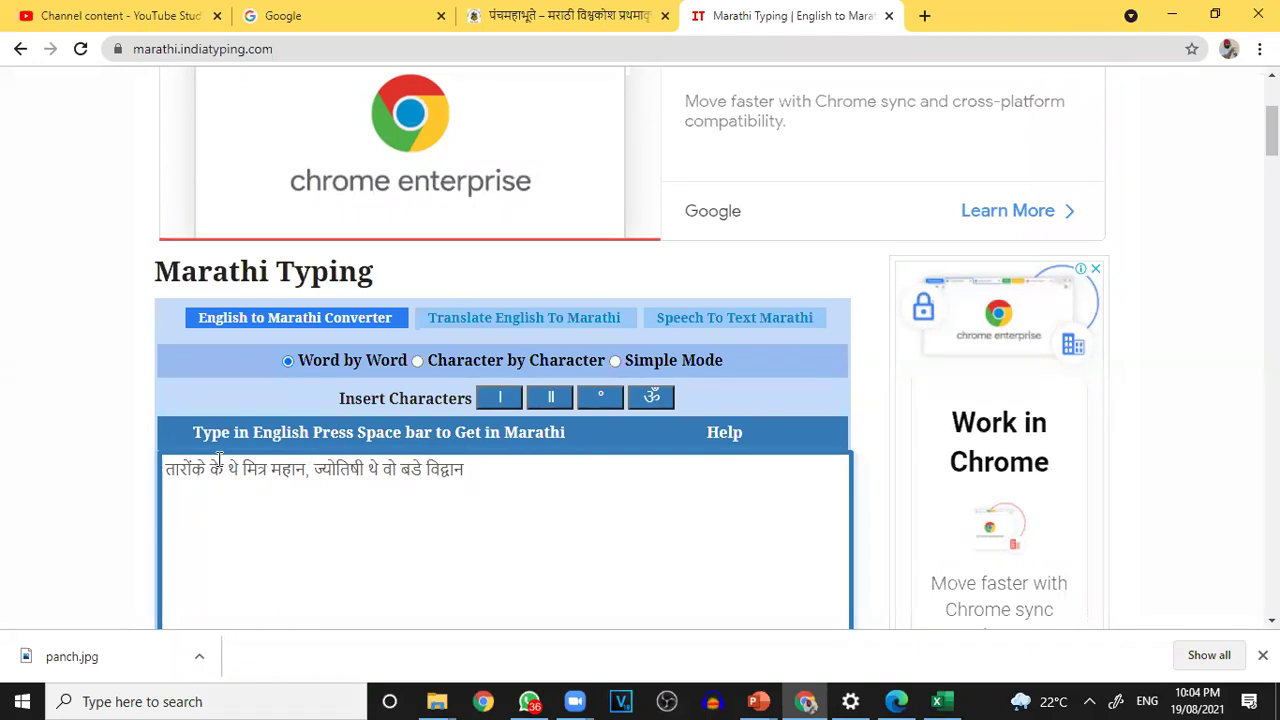
# - Extend the converter line with "थे जो पांडवो की" after "विद्वान"
pyautogui.write('thejo paandvonkichya')
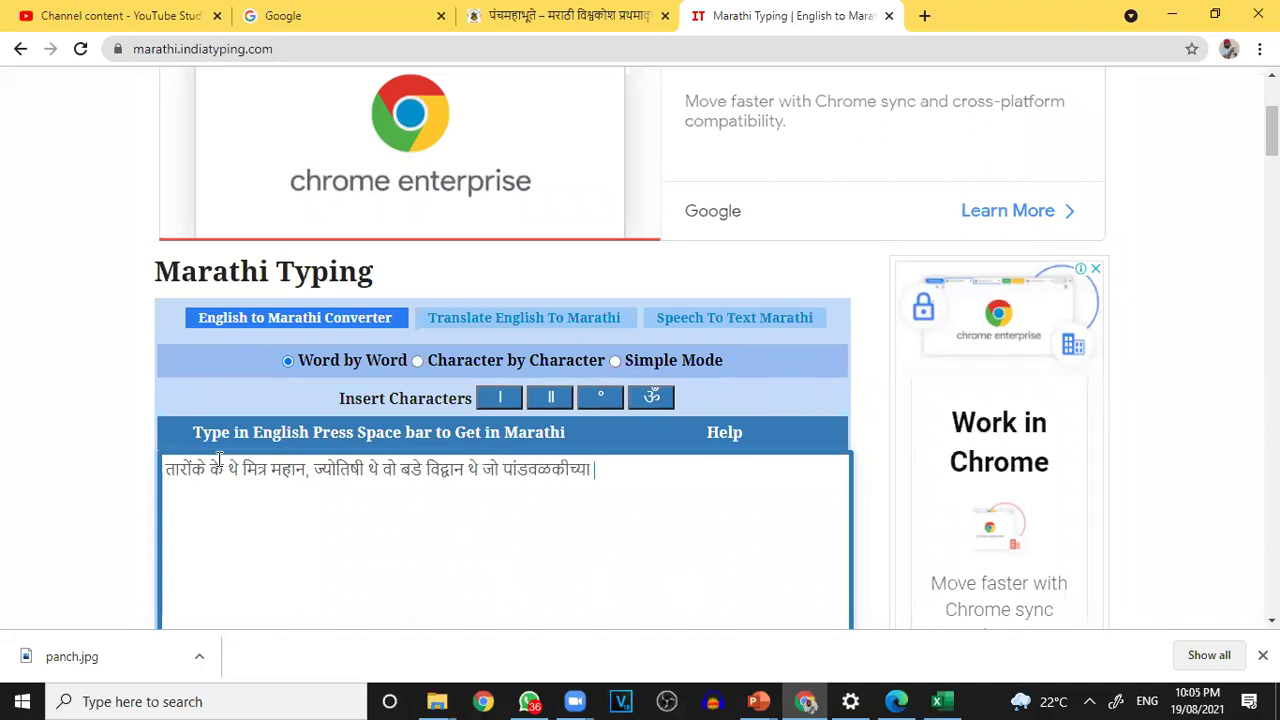
pyautogui.press('BackSpace')
pyautogui.press('BackSpace')
pyautogui.press('BackSpace')
pyautogui.press('BackSpace')
pyautogui.press('BackSpace')
pyautogui.press('BackSpace')
pyautogui.press('BackSpace')
pyautogui.press('BackSpace')
pyautogui.press('BackSpace')
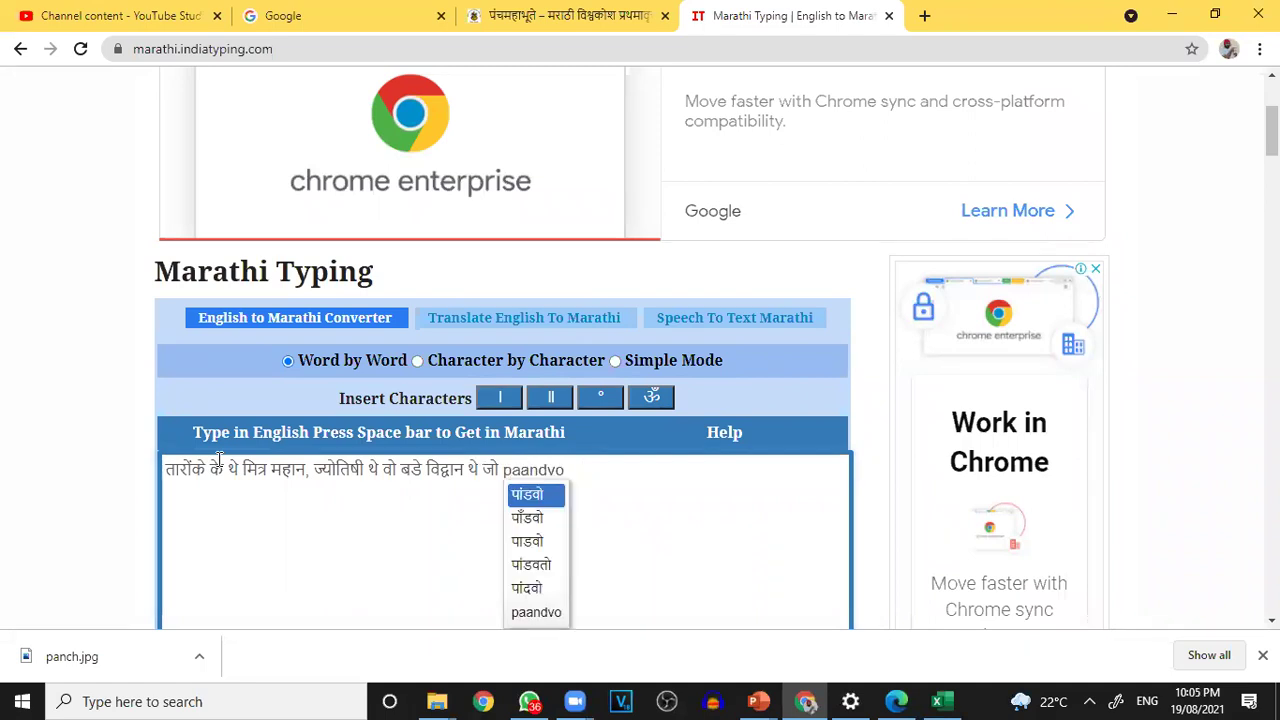
pyautogui.write('nki')
pyautogui.press('BackSpace')
pyautogui.press('BackSpace')
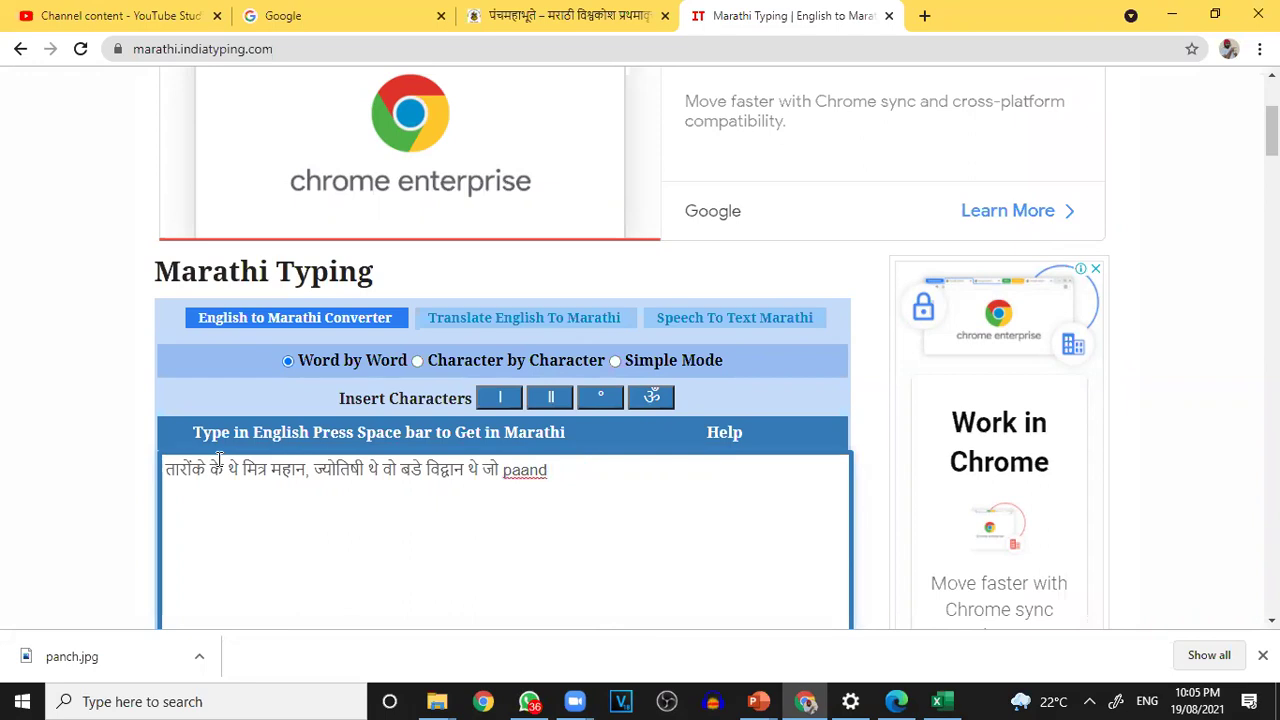
pyautogui.write('av')
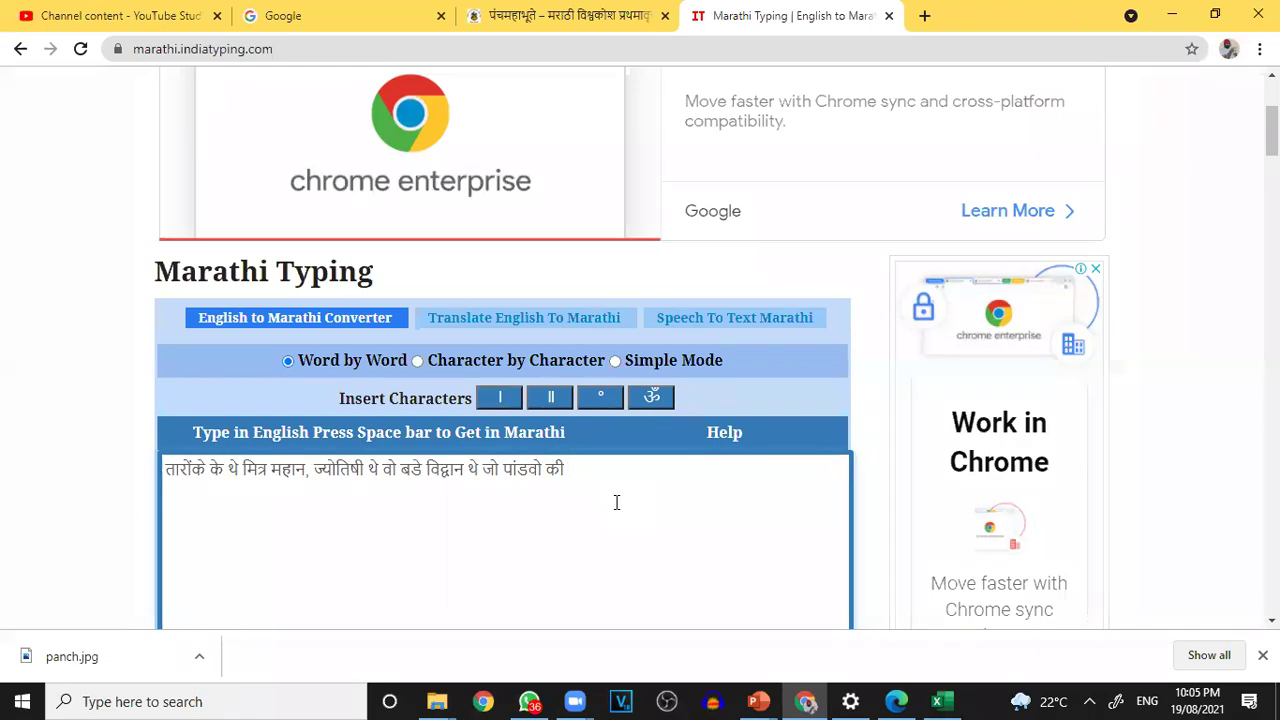
# - Finish the converter line with the word "जान" after "पांडवो की"
pyautogui.write('jan')
pyautogui.press('BackSpace')
pyautogui.press('BackSpace')
pyautogui.press('BackSpace')
pyautogui.press('BackSpace')
pyautogui.write('jan')
pyautogui.press('BackSpace')
pyautogui.press('BackSpace')
pyautogui.press('BackSpace')
pyautogui.write('jan')
# - Copy the finished converter line and replace the description under the सहदेव portrait on slide 6 of the PowerPoint presentation with it
pyautogui.moveTo(628, 474); pyautogui.dragTo(0, 466)
pyautogui.hotkey('ctrl', 'c')
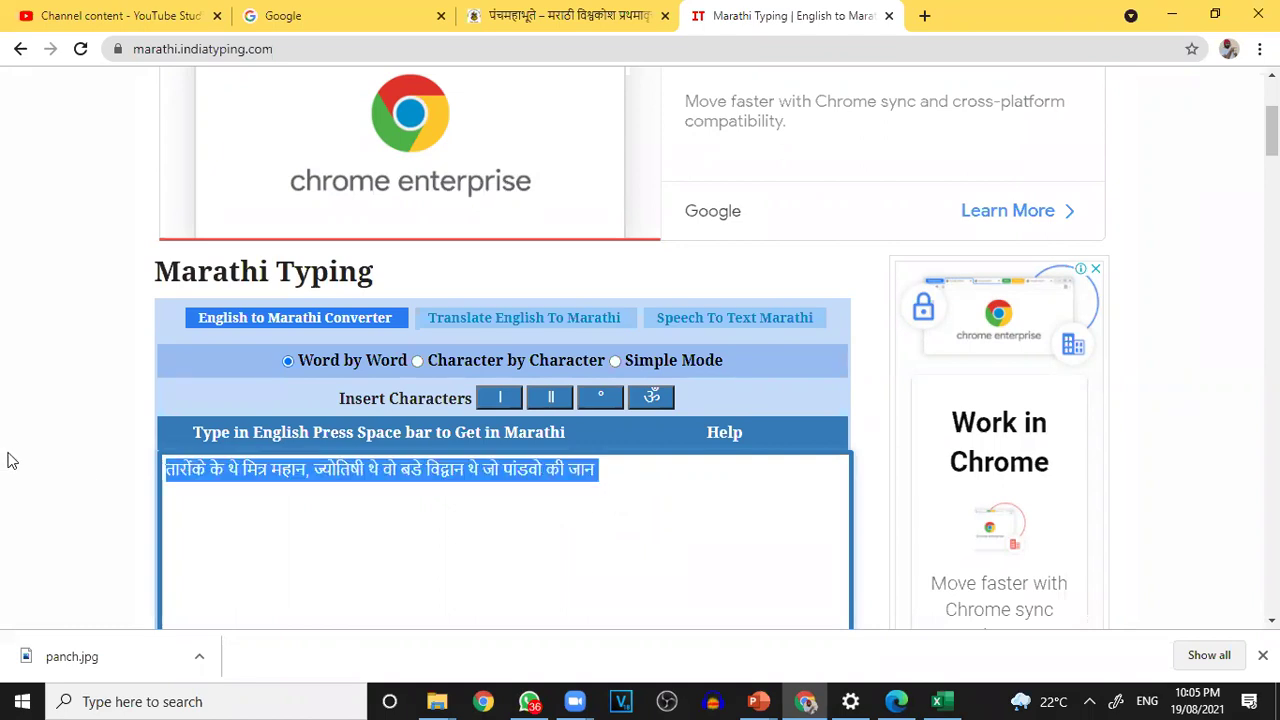
pyautogui.click(1175, 17)
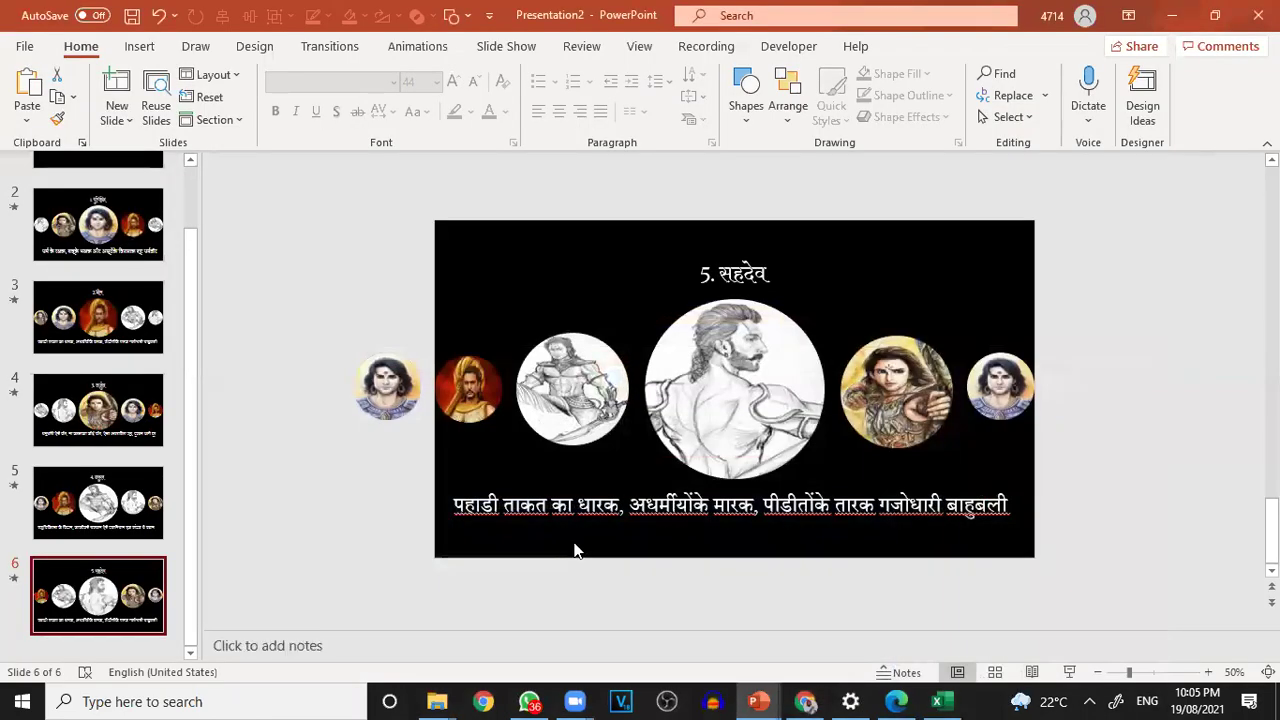
pyautogui.click(540, 512)
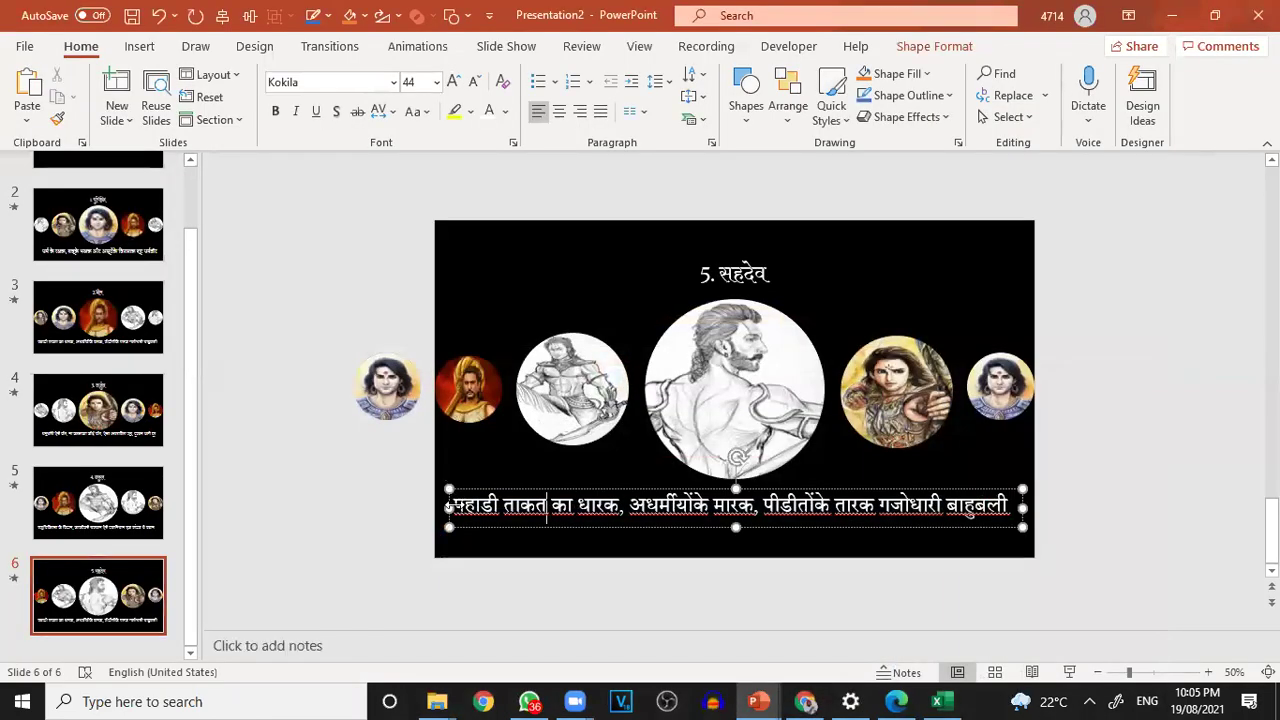
pyautogui.doubleClick(462, 505)
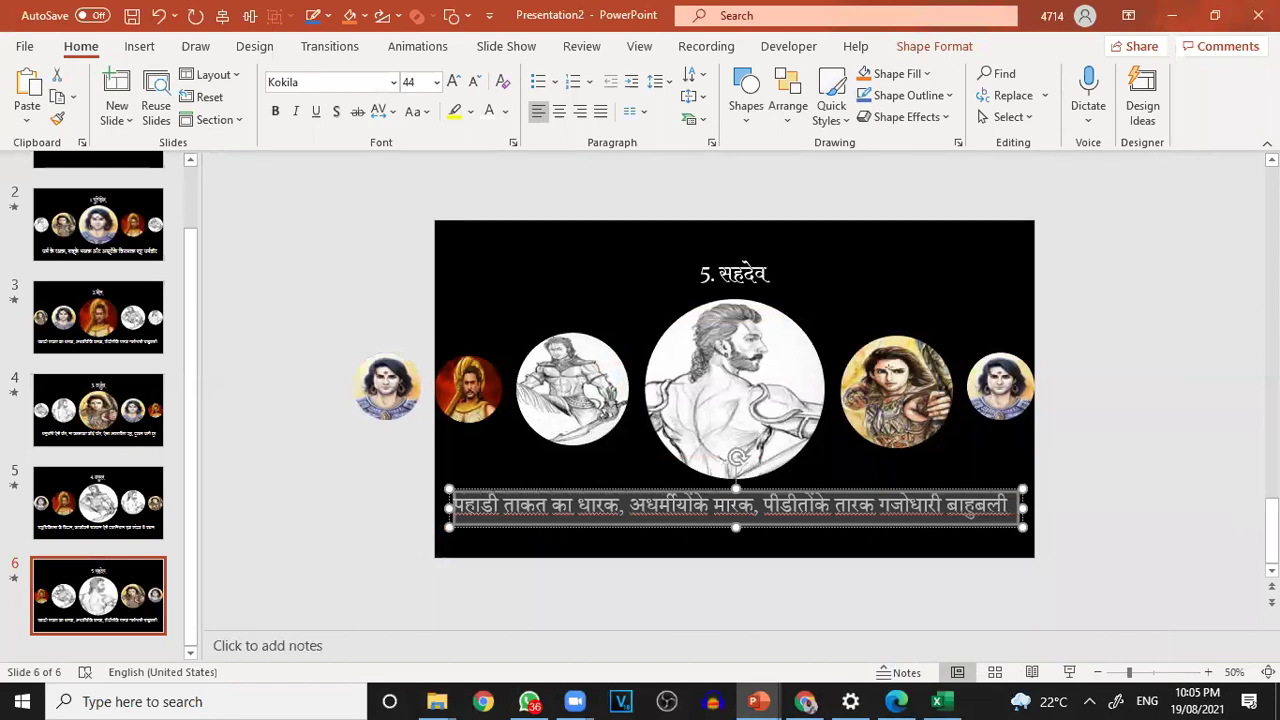
pyautogui.hotkey('ctrl', 'v')
# - Shift the description lines on slides 6 and 5 slightly to the right beneath the portraits, and open slide 4
pyautogui.moveTo(788, 487); pyautogui.dragTo(835, 487)
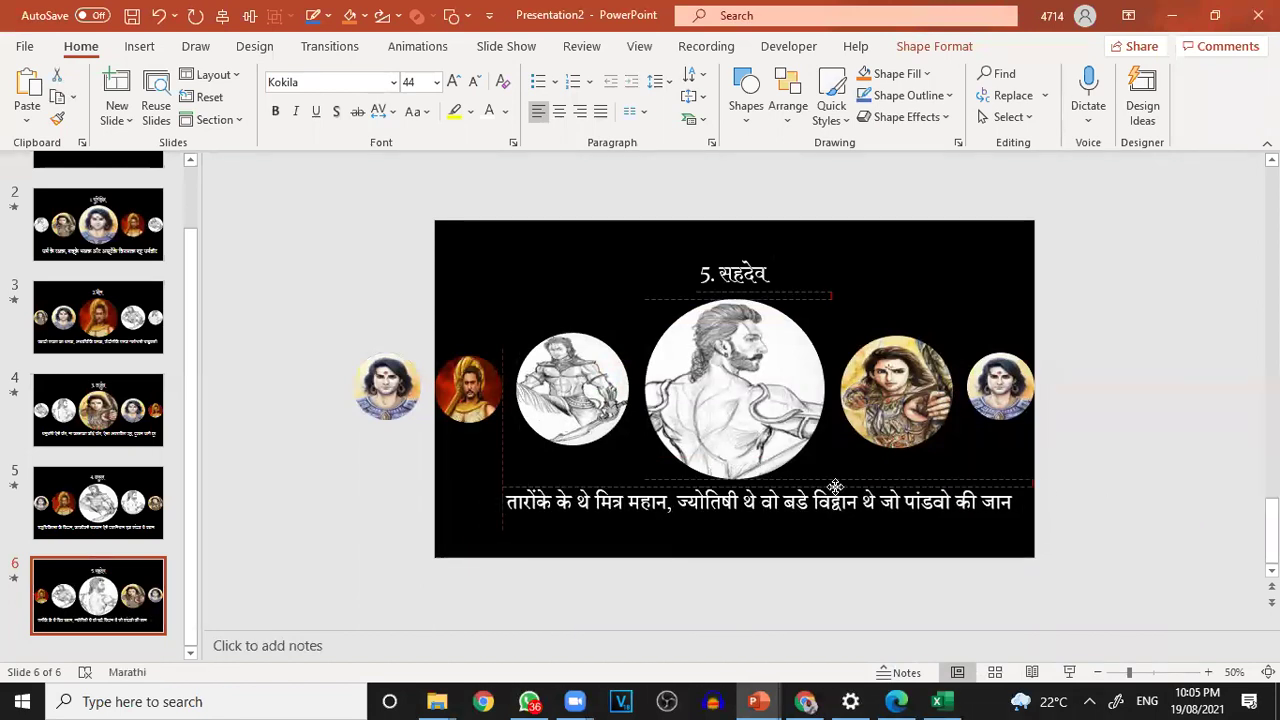
pyautogui.click(98, 502)
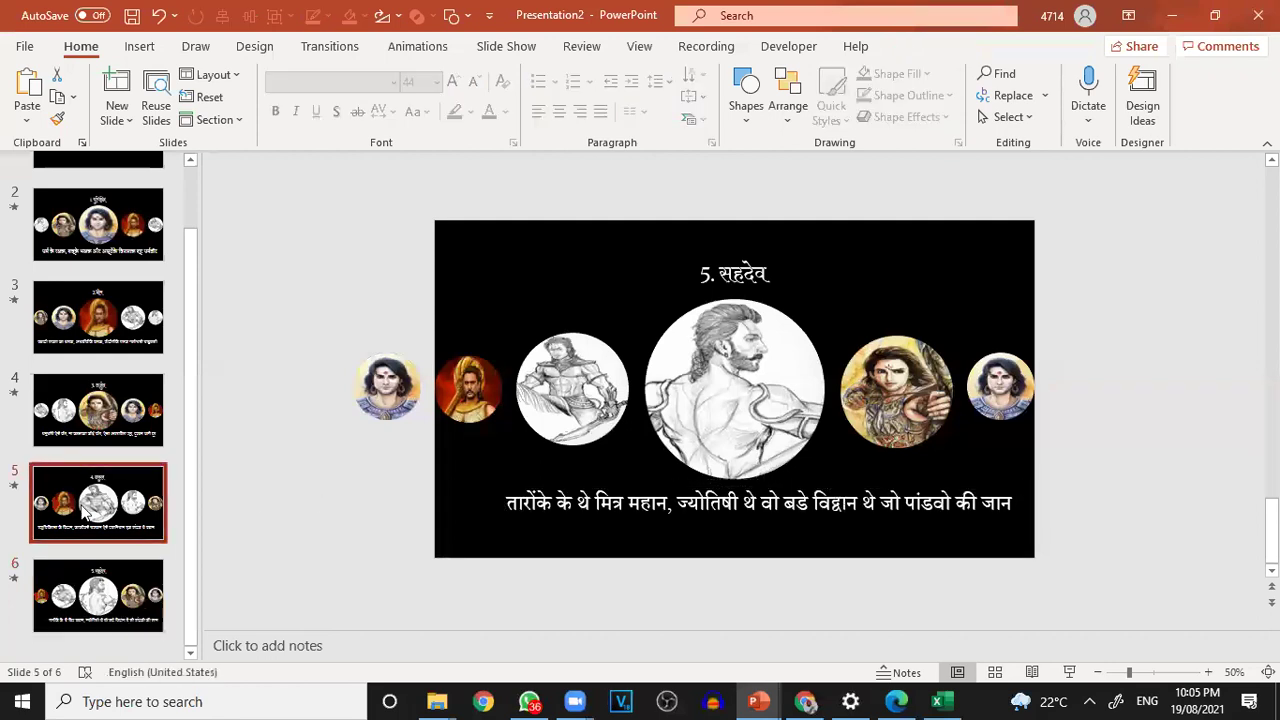
pyautogui.click(509, 492)
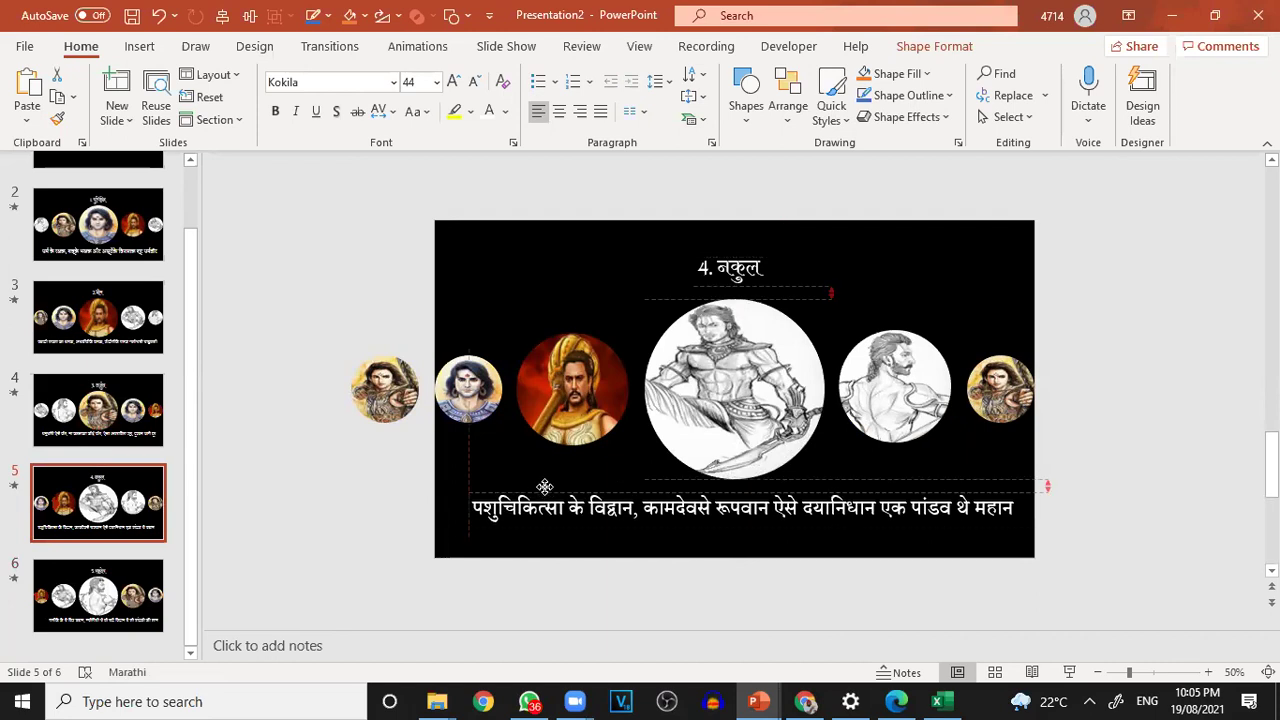
pyautogui.click(98, 410)
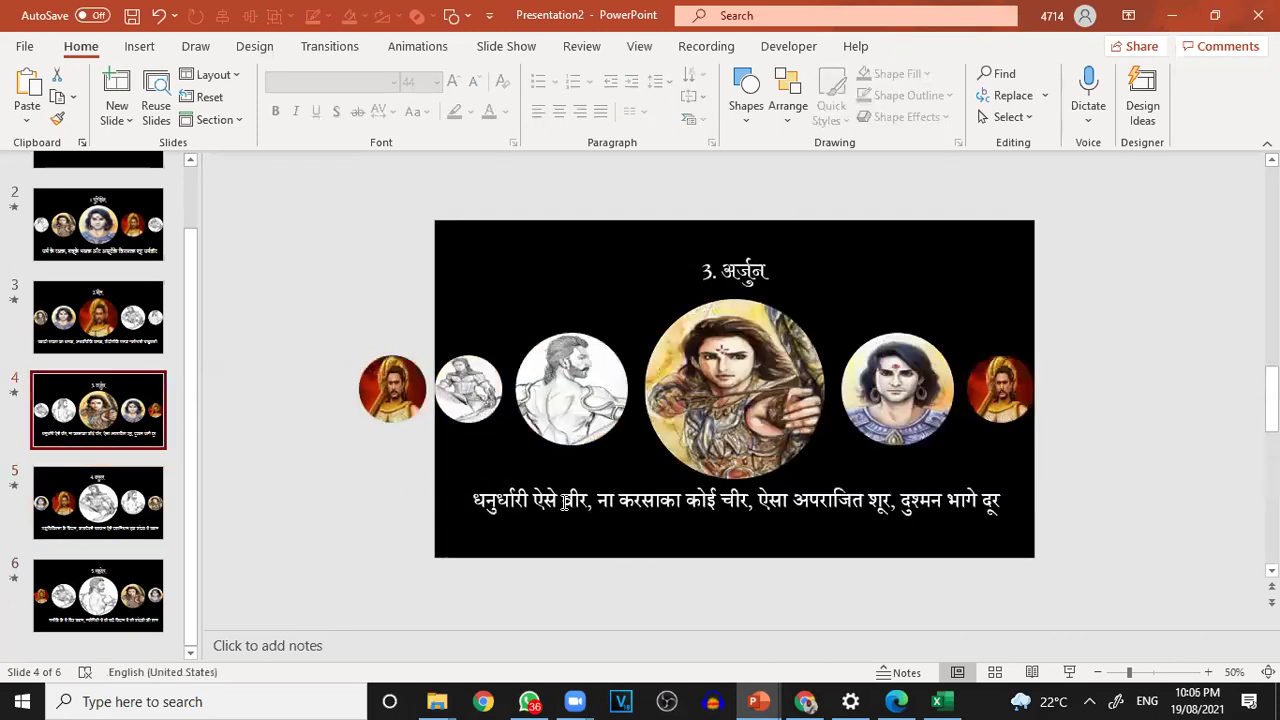
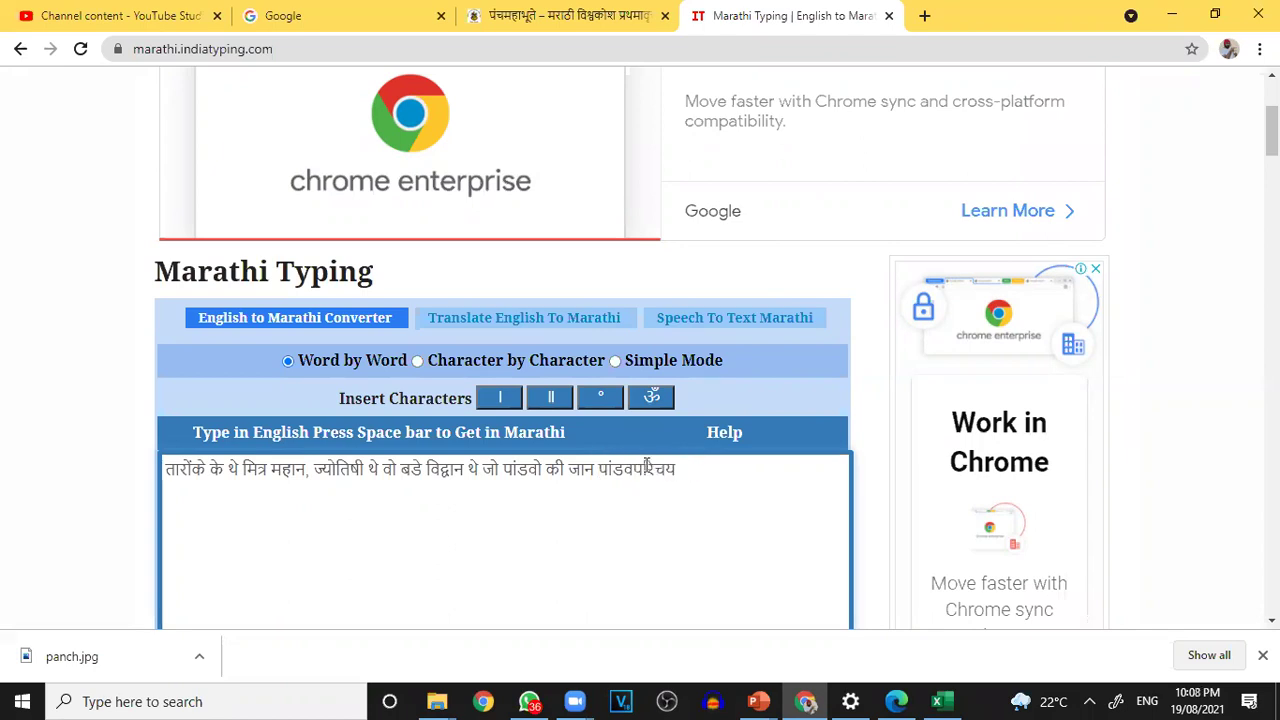
# - Copy only the word "पांडवपरिचय" from the converter text and switch back to slide 1 of the PowerPoint presentation
pyautogui.moveTo(681, 469); pyautogui.dragTo(596, 469)
pyautogui.hotkey('ctrl', 'c')
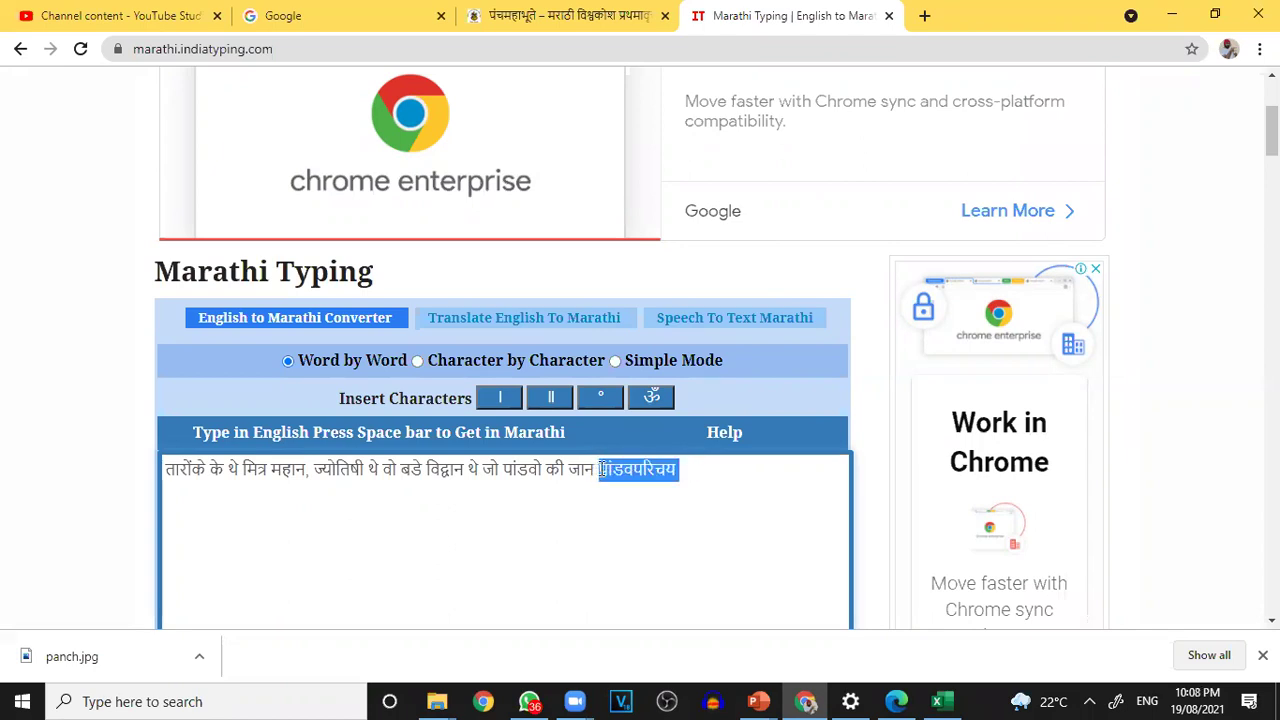
pyautogui.click(1171, 14)
pyautogui.click(545, 384)
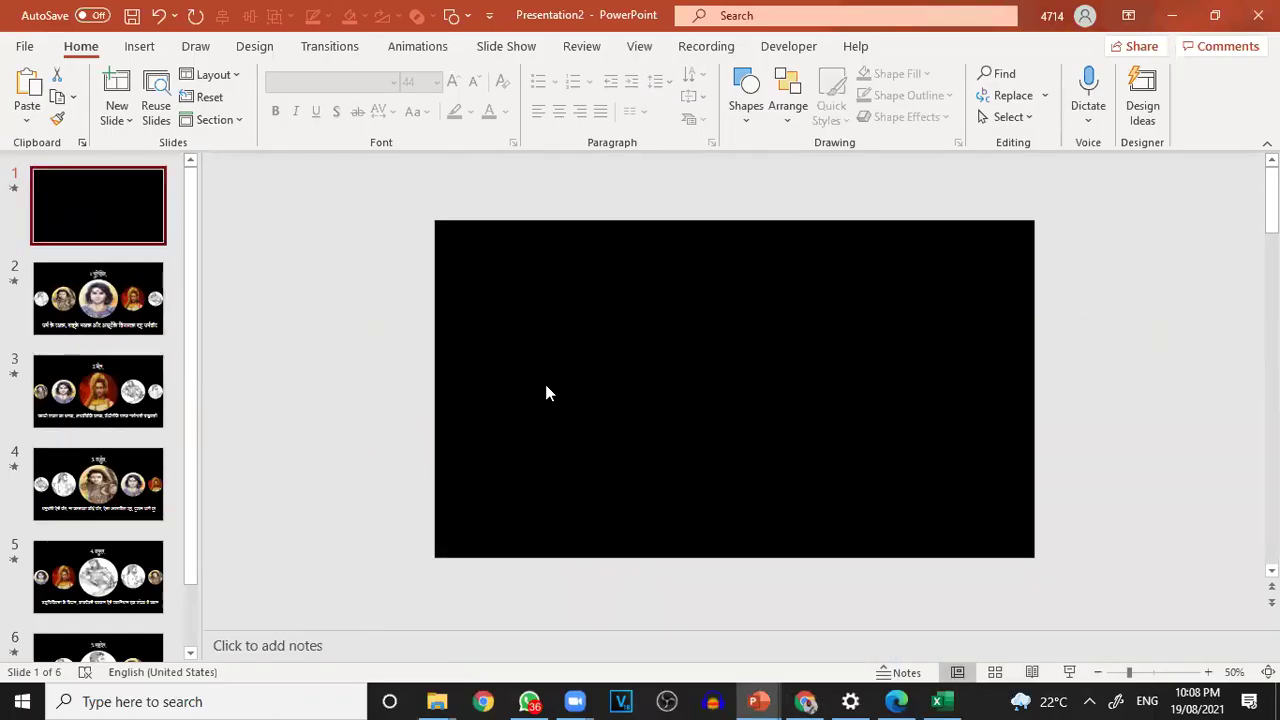
# - Paste the title "पांडवपरिचय" onto slide 1 and enlarge it to 96 pt
pyautogui.hotkey('ctrl', 'v')
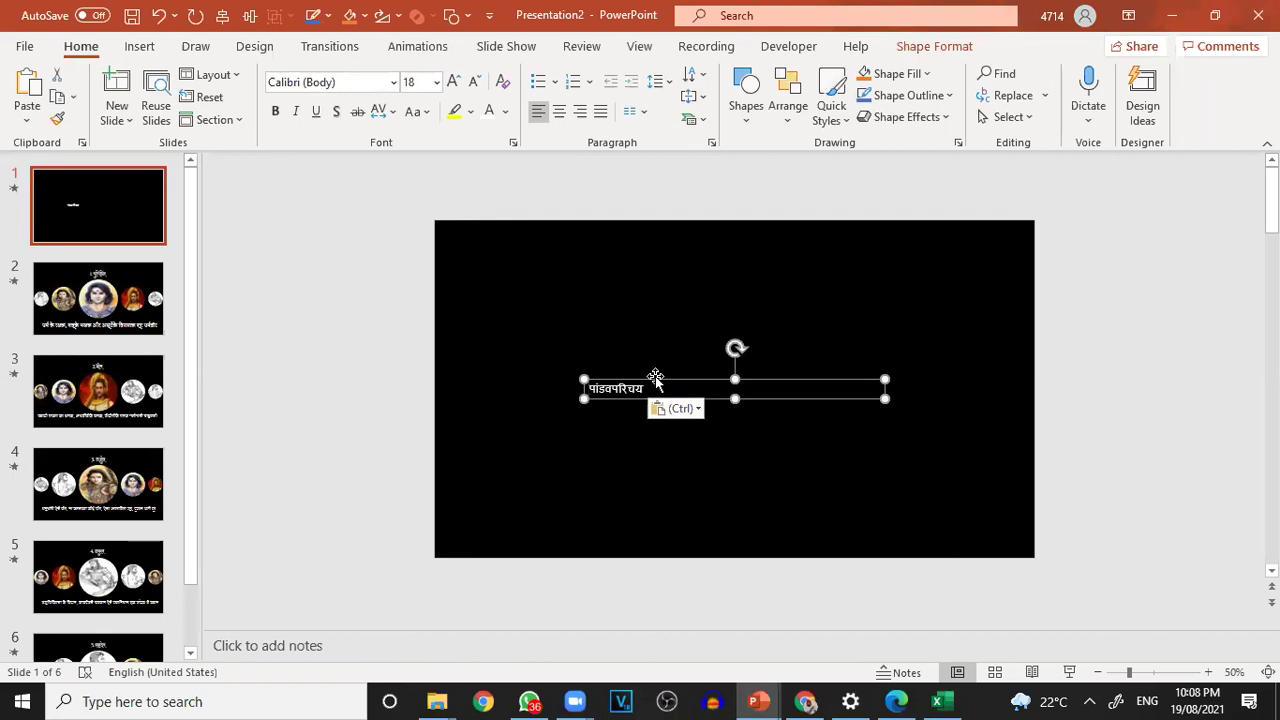
pyautogui.click(454, 81)
pyautogui.click(454, 81)
pyautogui.click(454, 81)
pyautogui.click(454, 81)
pyautogui.click(454, 81)
pyautogui.doubleClick(454, 81)
pyautogui.doubleClick(454, 81)
pyautogui.click(454, 81)
pyautogui.doubleClick(454, 81)
pyautogui.doubleClick(454, 81)
pyautogui.click(454, 81)
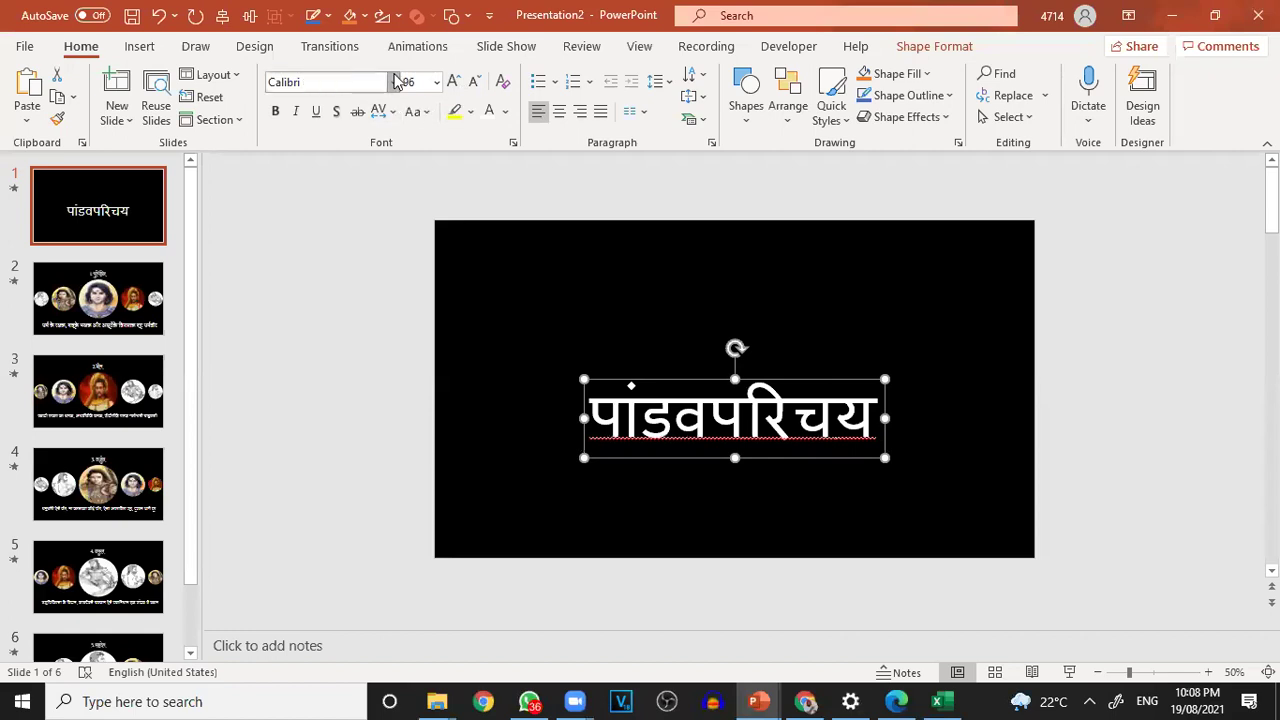
# - Set the title's font to Kokila, split it into "पांडव परिचय" with a space, and move it slightly up
pyautogui.click(394, 82)
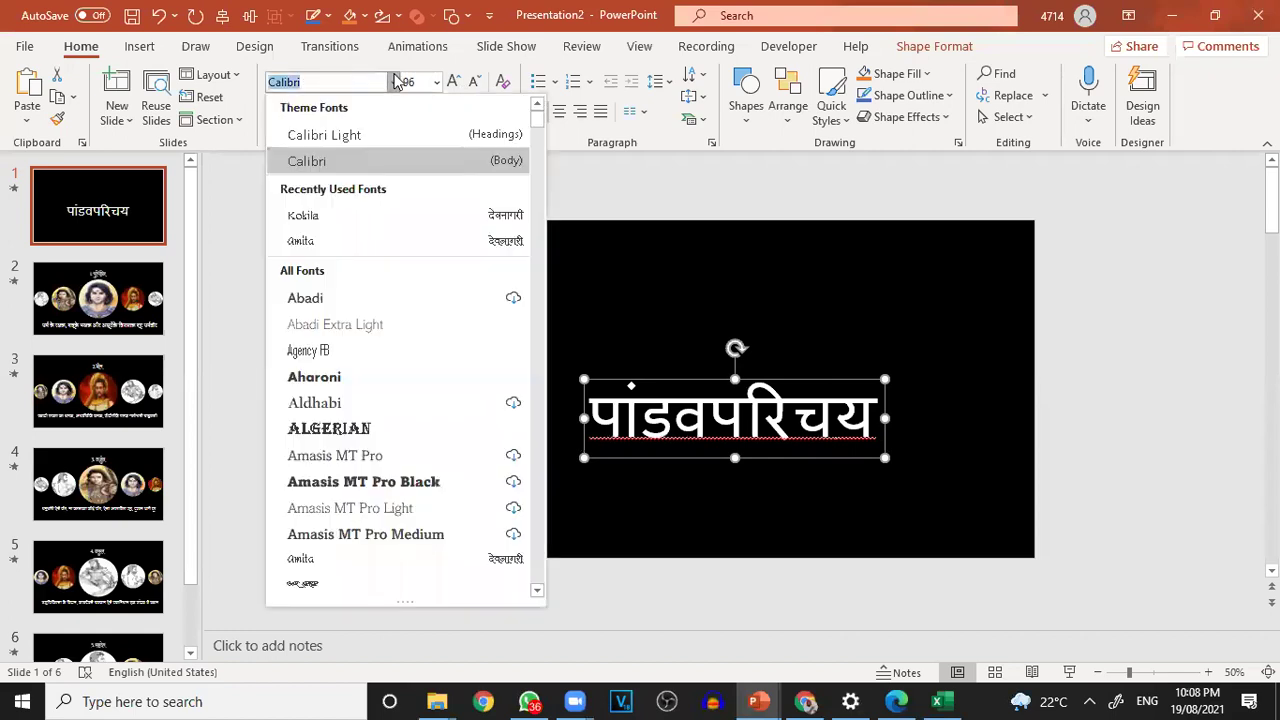
pyautogui.click(364, 215)
pyautogui.click(678, 412)
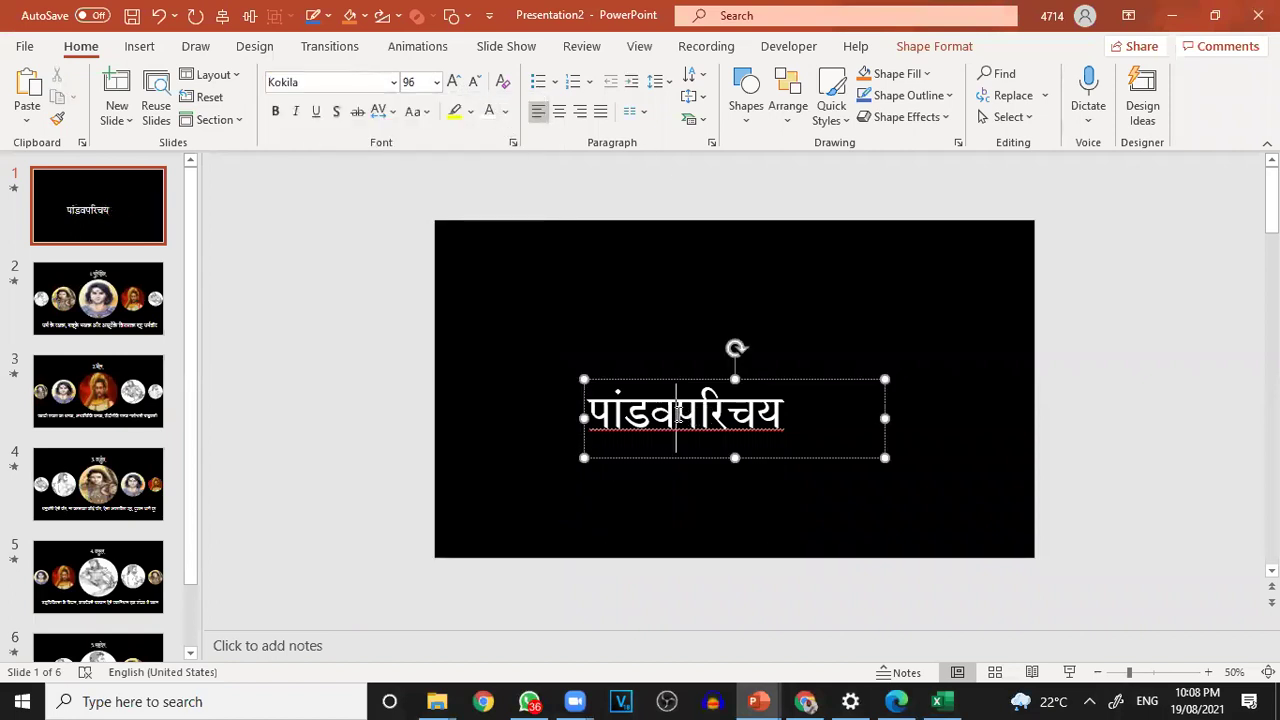
pyautogui.press('Escape')
pyautogui.moveTo(681, 348); pyautogui.dragTo(693, 302)
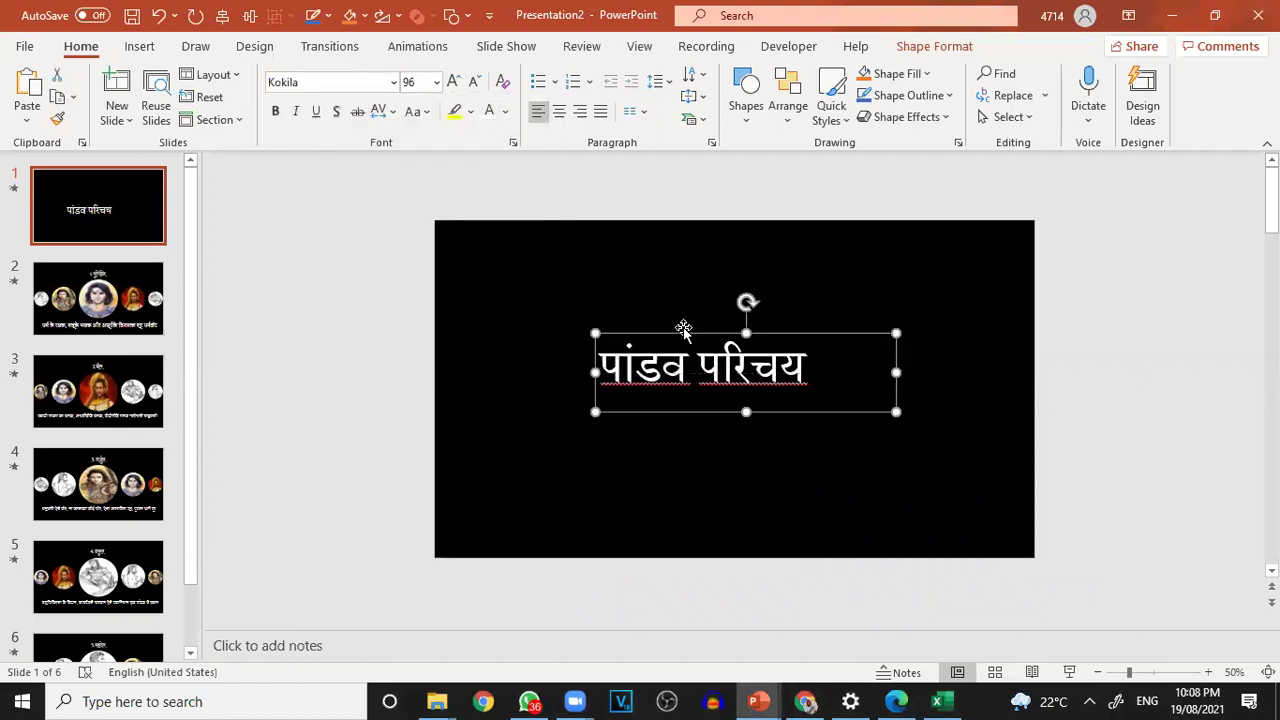
# - Enlarge the title to 239 pt and widen its text box to span the slide, keeping the text on one line
pyautogui.click(453, 82)
pyautogui.click(453, 82)
pyautogui.click(453, 82)
pyautogui.click(453, 82)
pyautogui.click(453, 82)
pyautogui.moveTo(576, 451); pyautogui.dragTo(443, 452)
pyautogui.moveTo(893, 452); pyautogui.dragTo(1046, 457)
pyautogui.moveTo(687, 335); pyautogui.dragTo(703, 311)
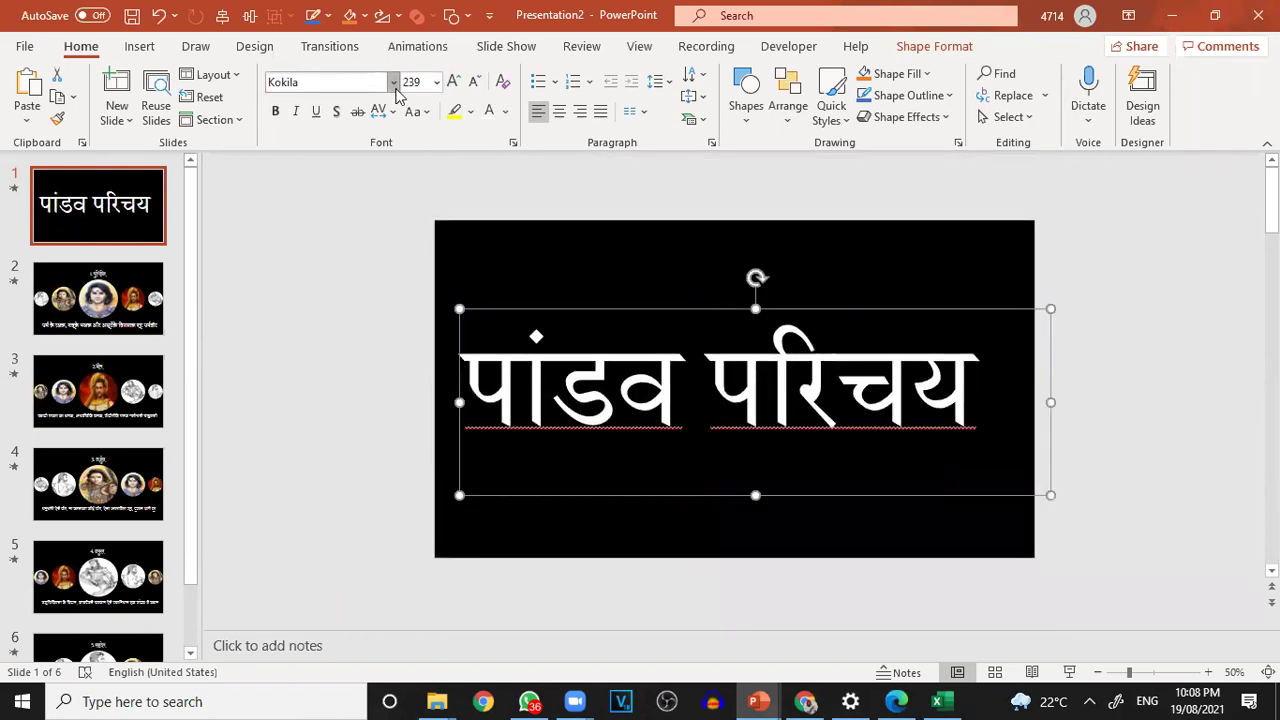
# - Browse the available fonts and preview candidates on the slide 1 title to find a suitable Devanagari style
pyautogui.click(394, 84)
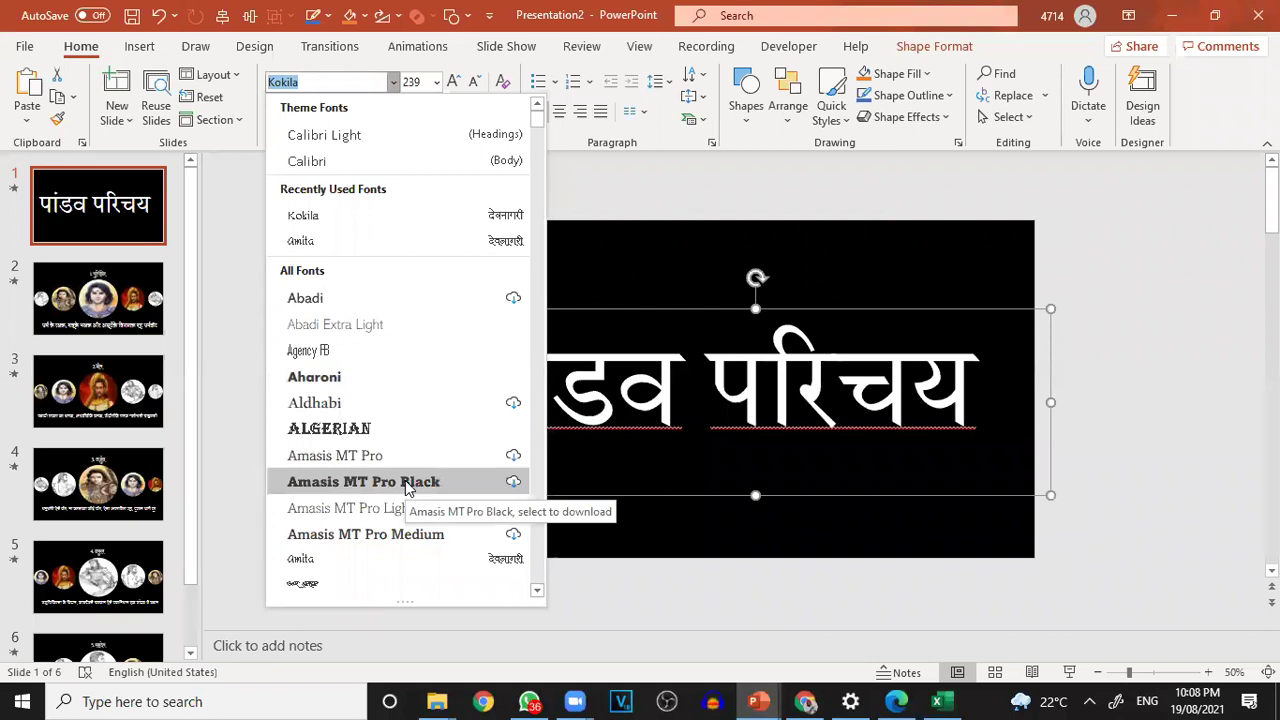
pyautogui.scroll(-3, 397, 340)
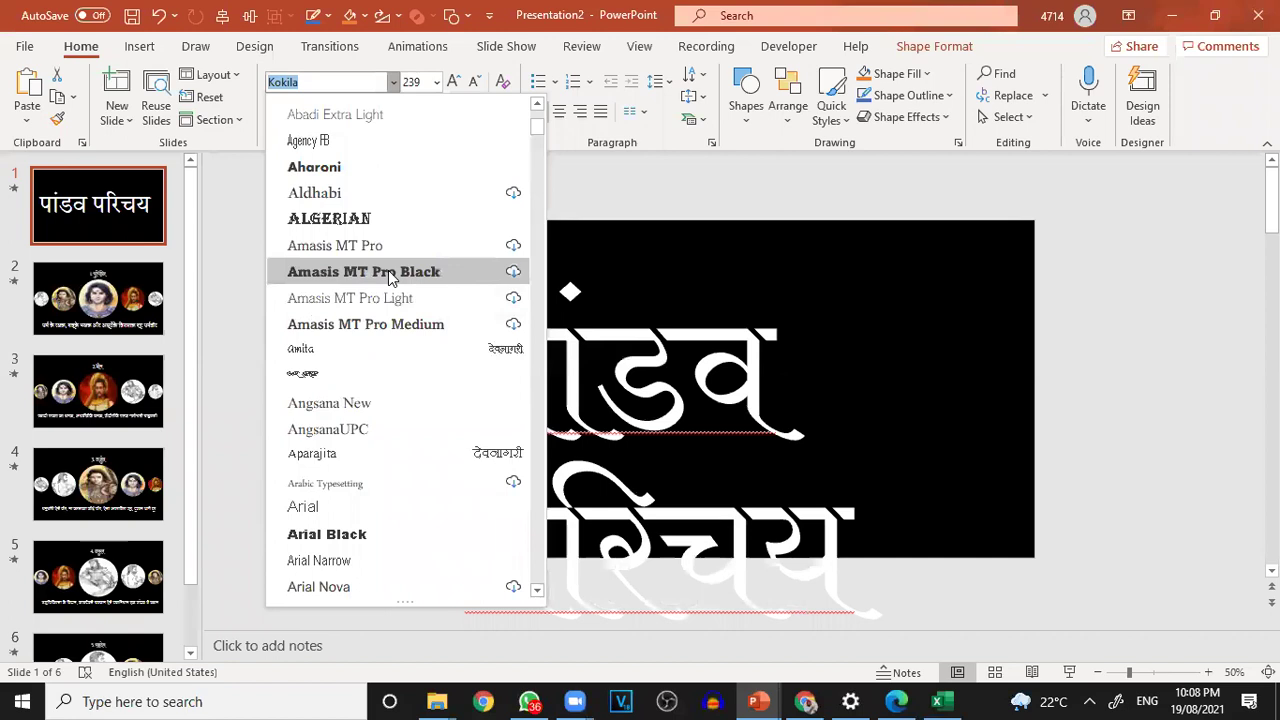
pyautogui.scroll(-7, 403, 225)
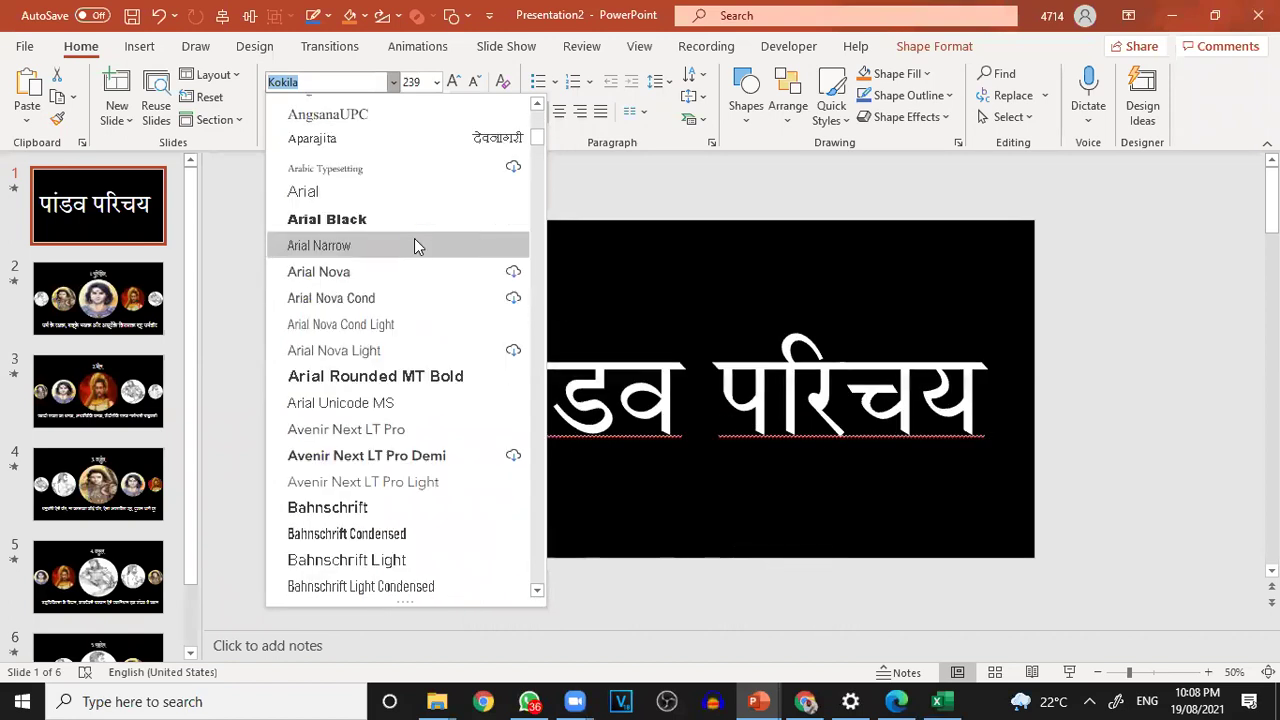
pyautogui.scroll(-4, 425, 285)
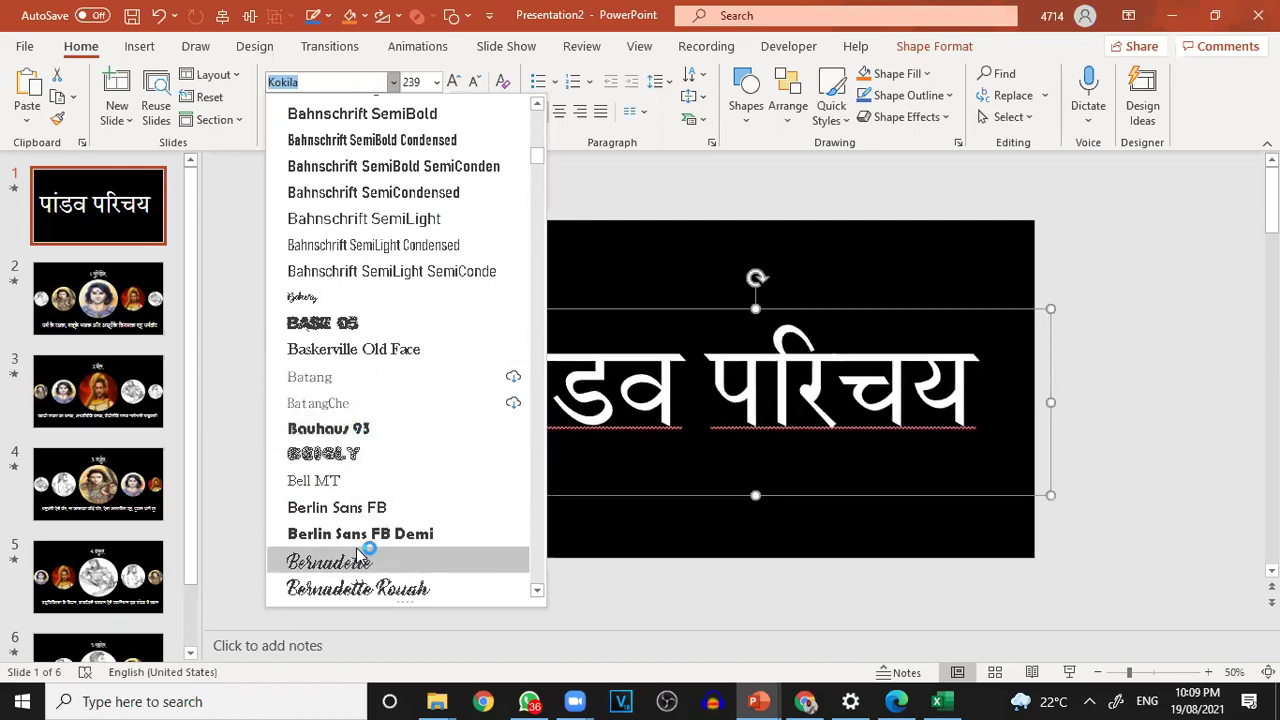
pyautogui.scroll(4, 418, 347)
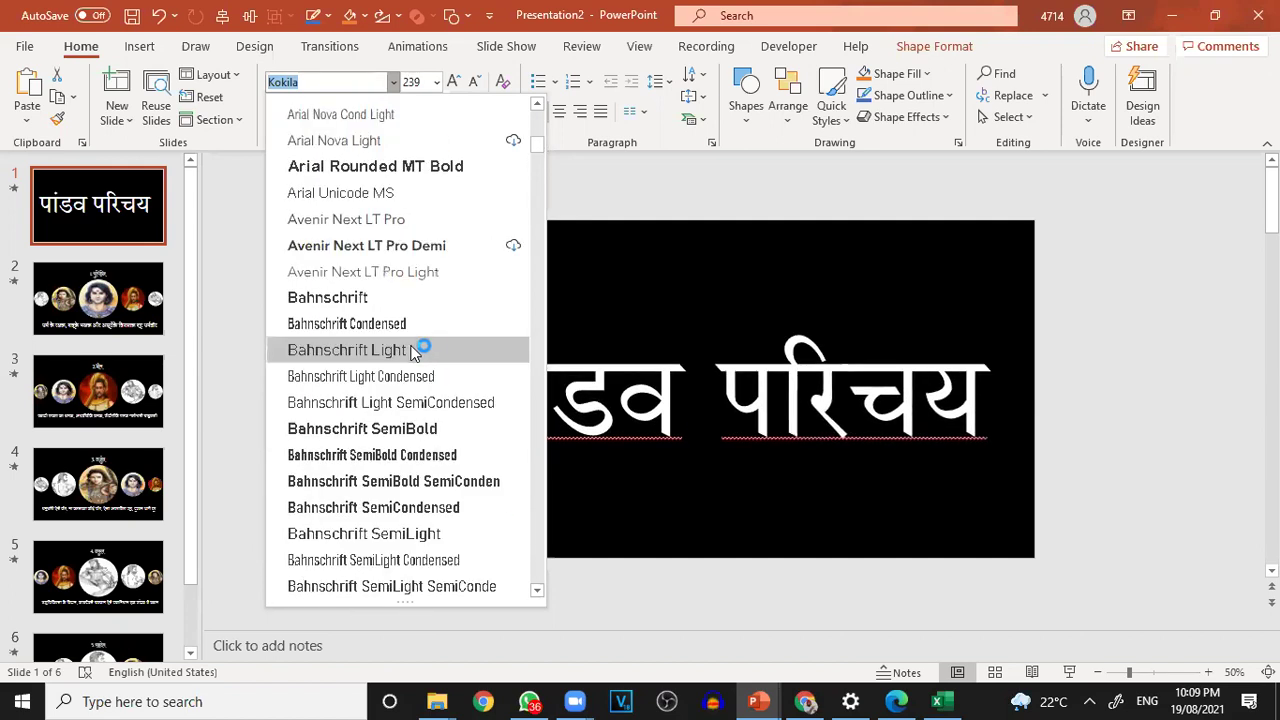
pyautogui.scroll(4, 400, 290)
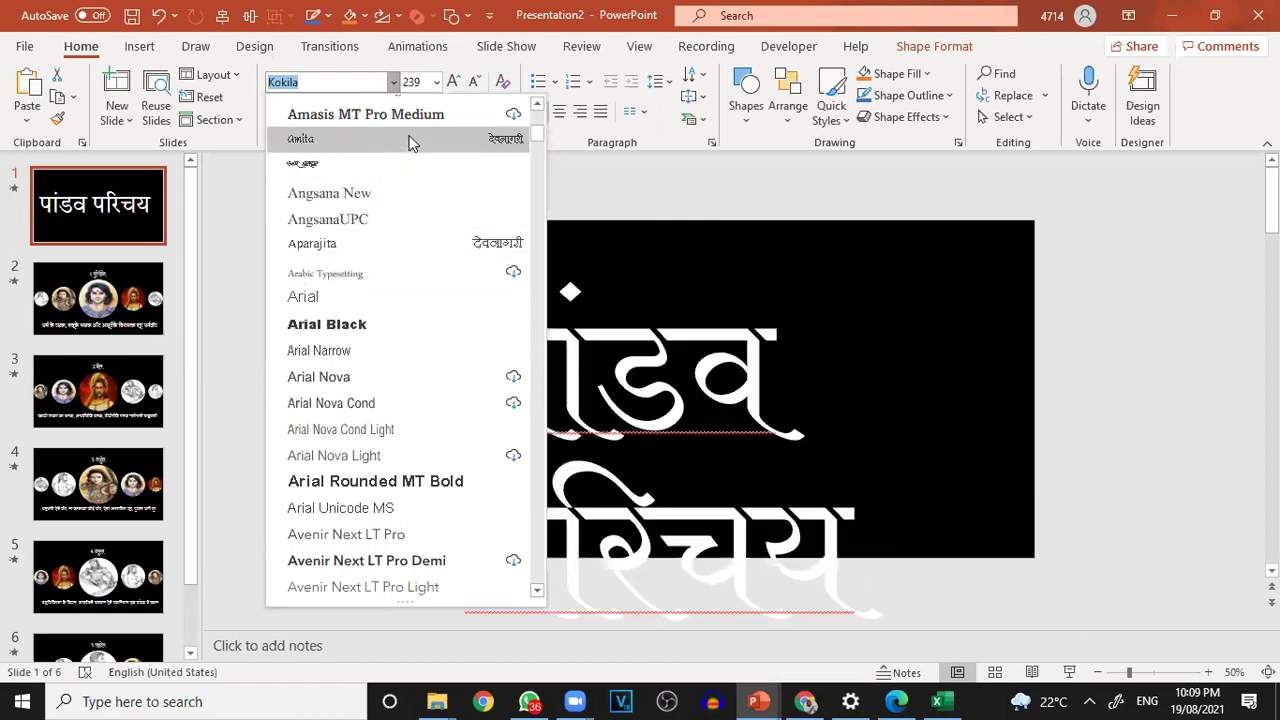
pyautogui.scroll(-5, 416, 398)
pyautogui.scroll(-5, 416, 398)
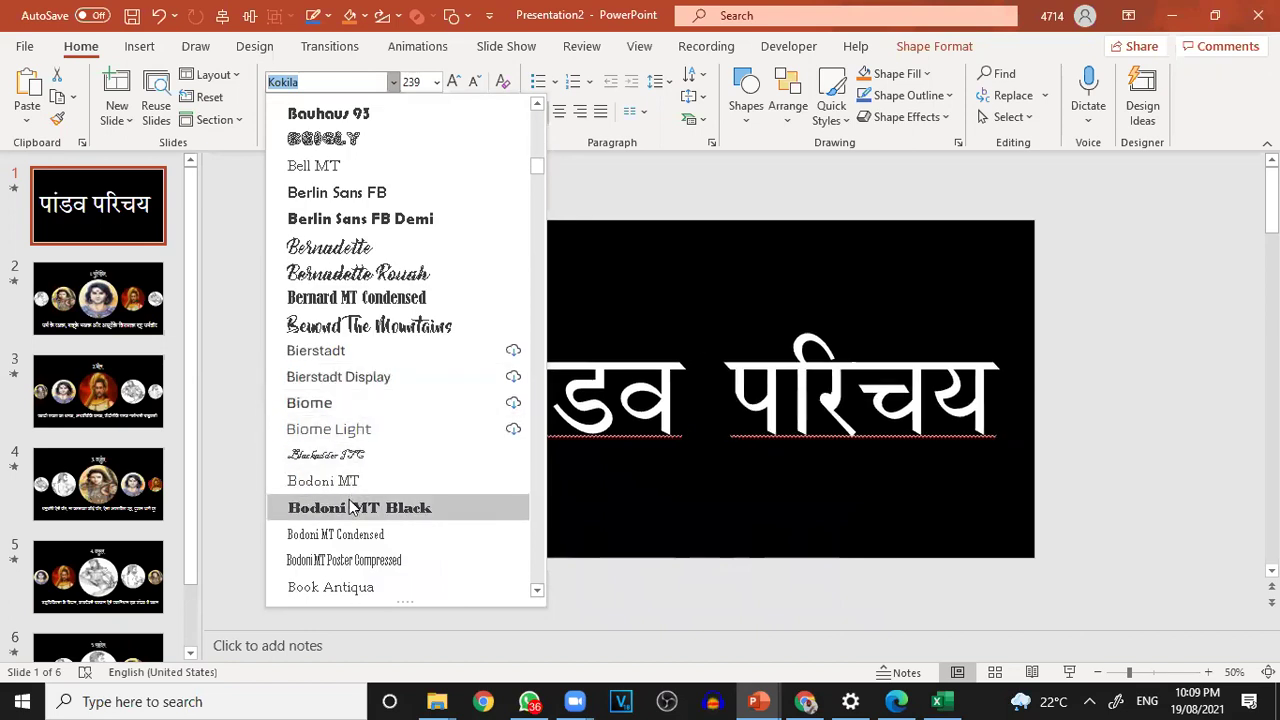
pyautogui.scroll(-9, 418, 510)
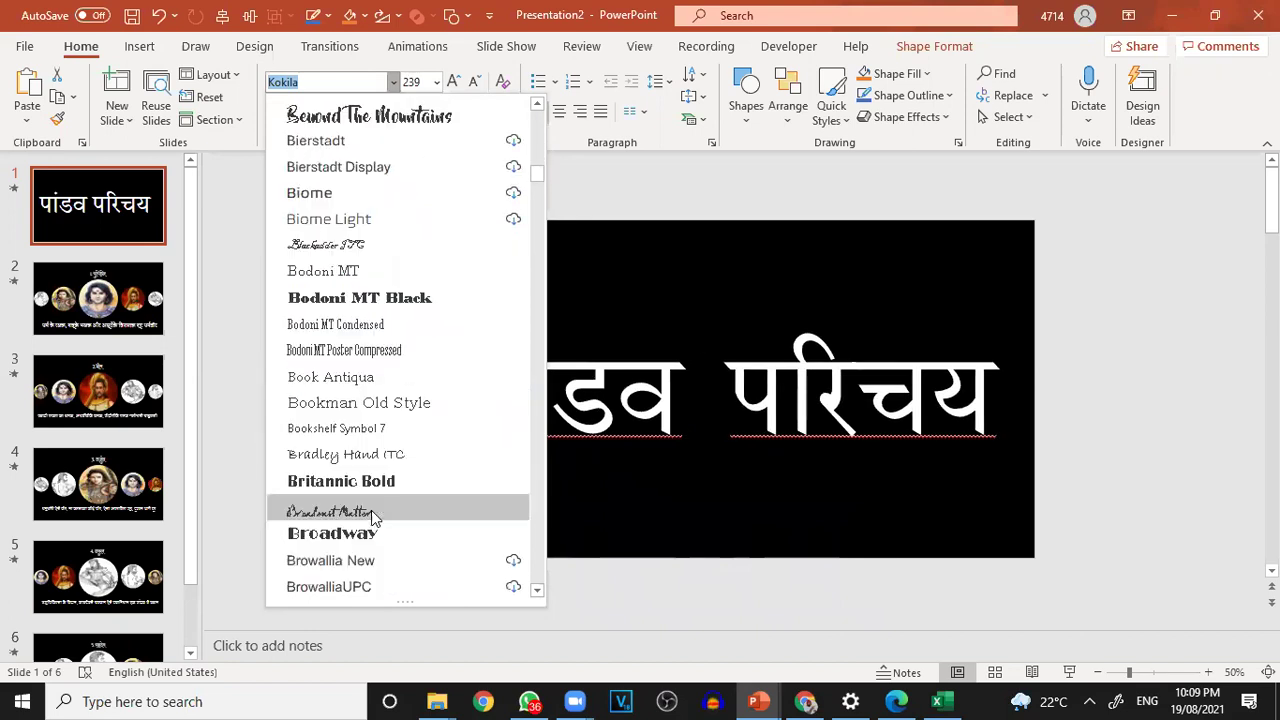
pyautogui.scroll(-4, 338, 522)
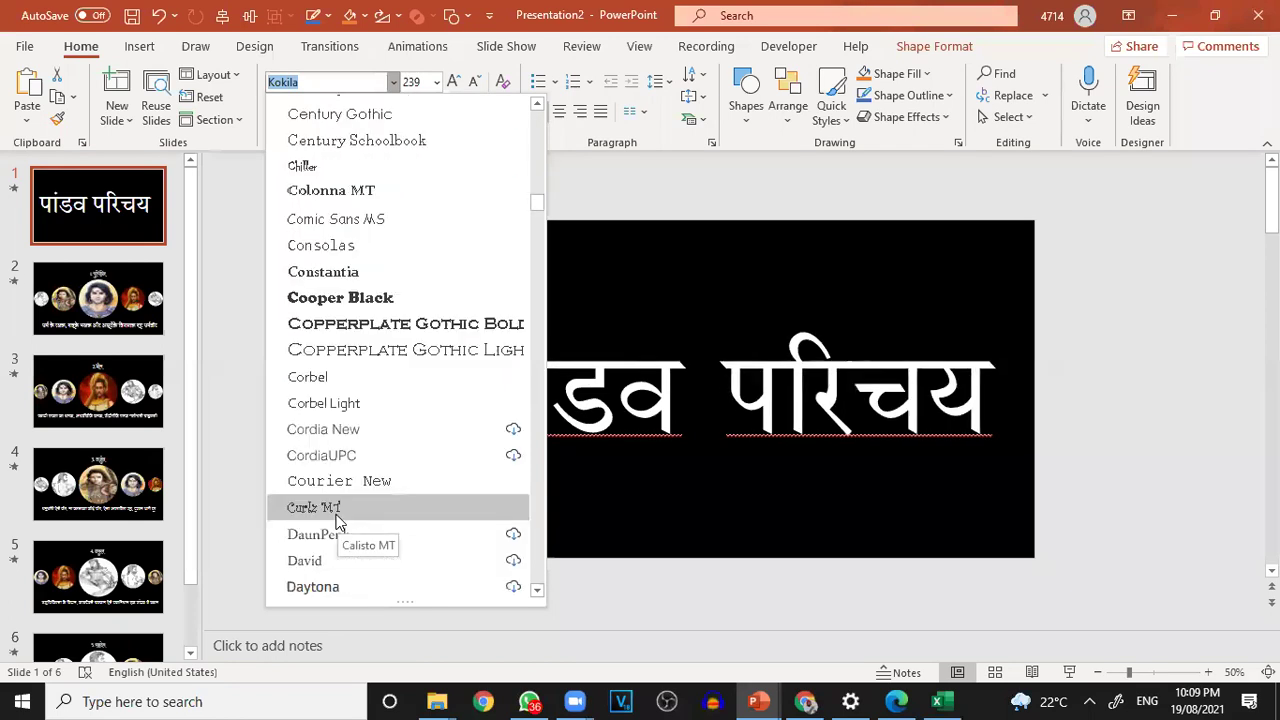
pyautogui.scroll(-9, 338, 520)
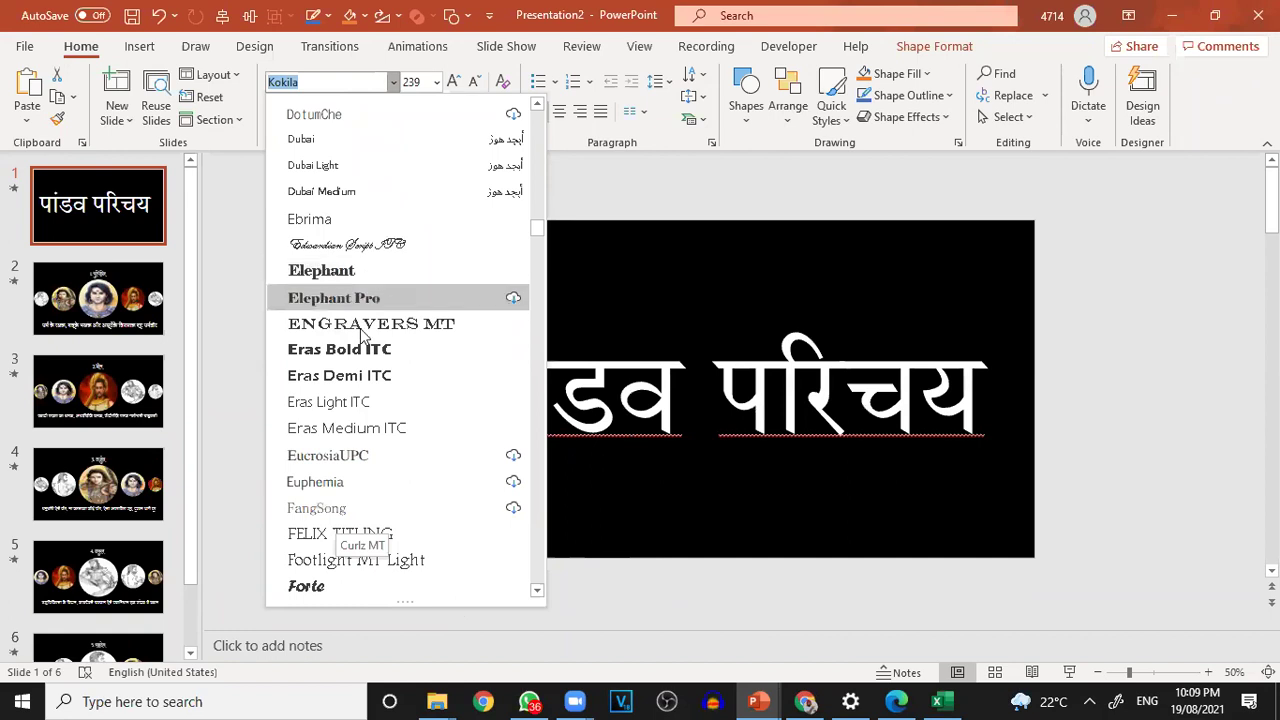
pyautogui.scroll(8, 370, 358)
pyautogui.scroll(15, 375, 358)
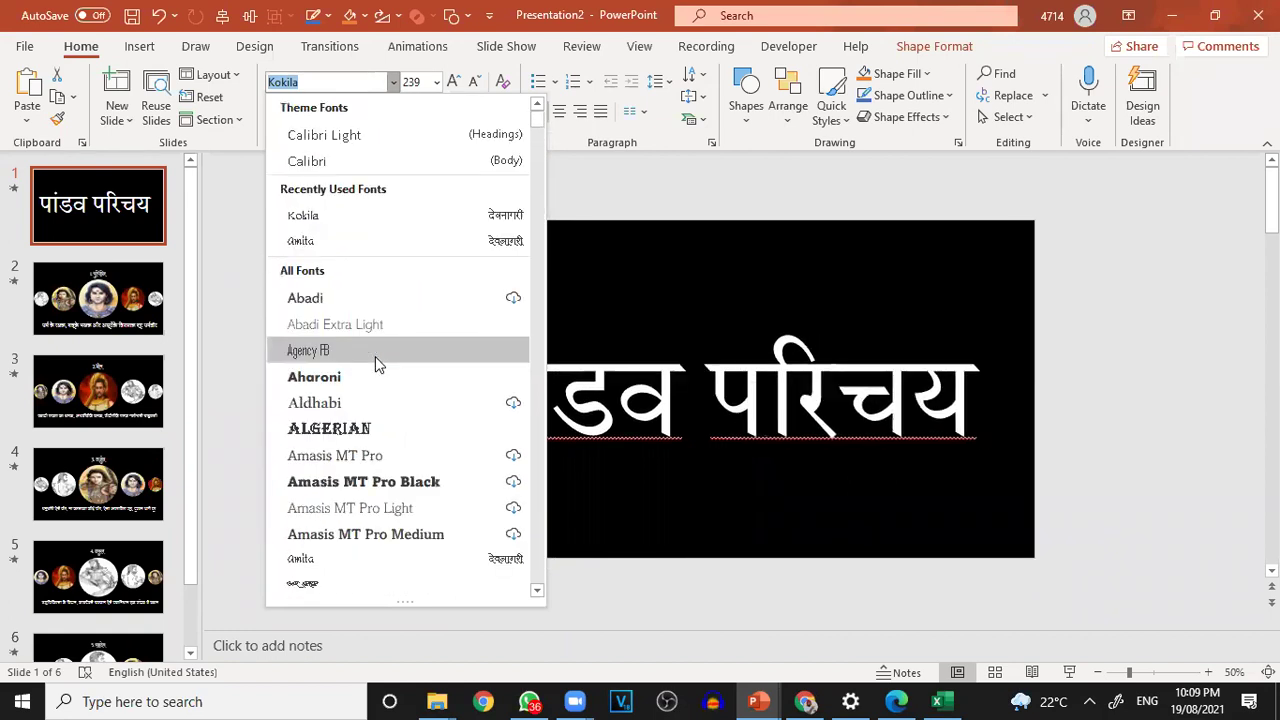
# - Try the Amita font on the title at 166 pt and move the text box slightly down
pyautogui.click(343, 241)
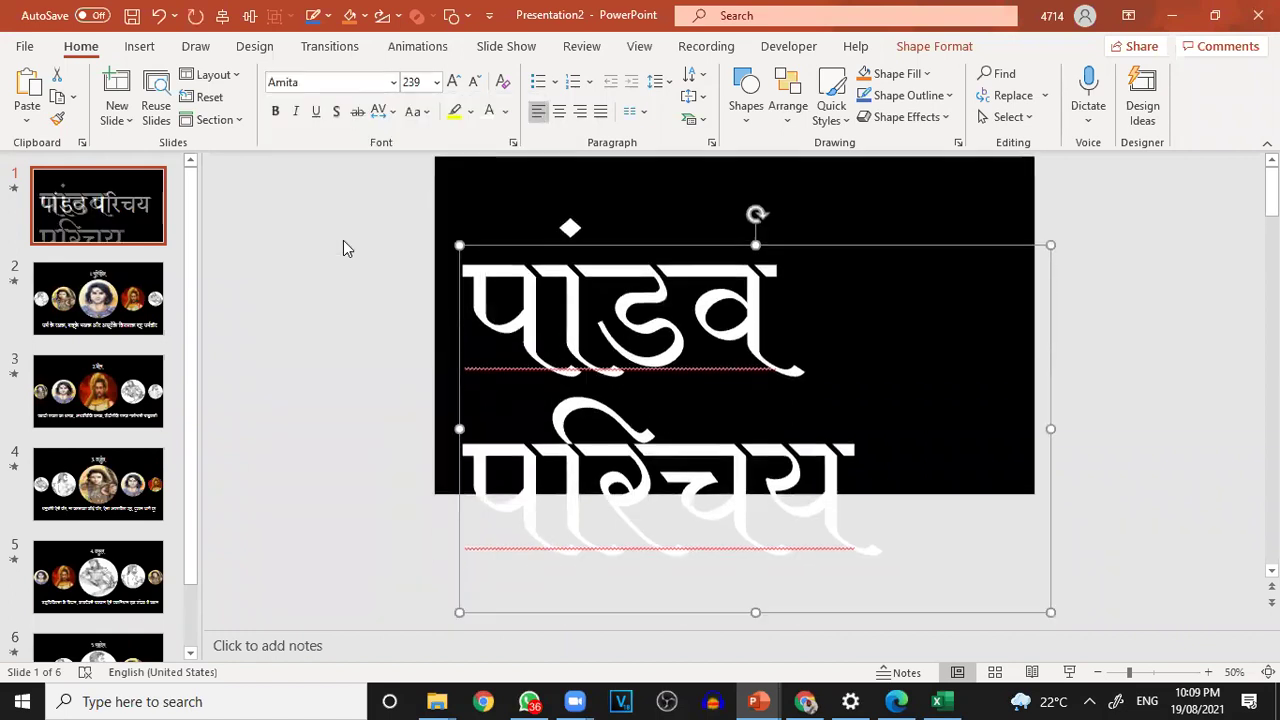
pyautogui.click(475, 82)
pyautogui.click(475, 82)
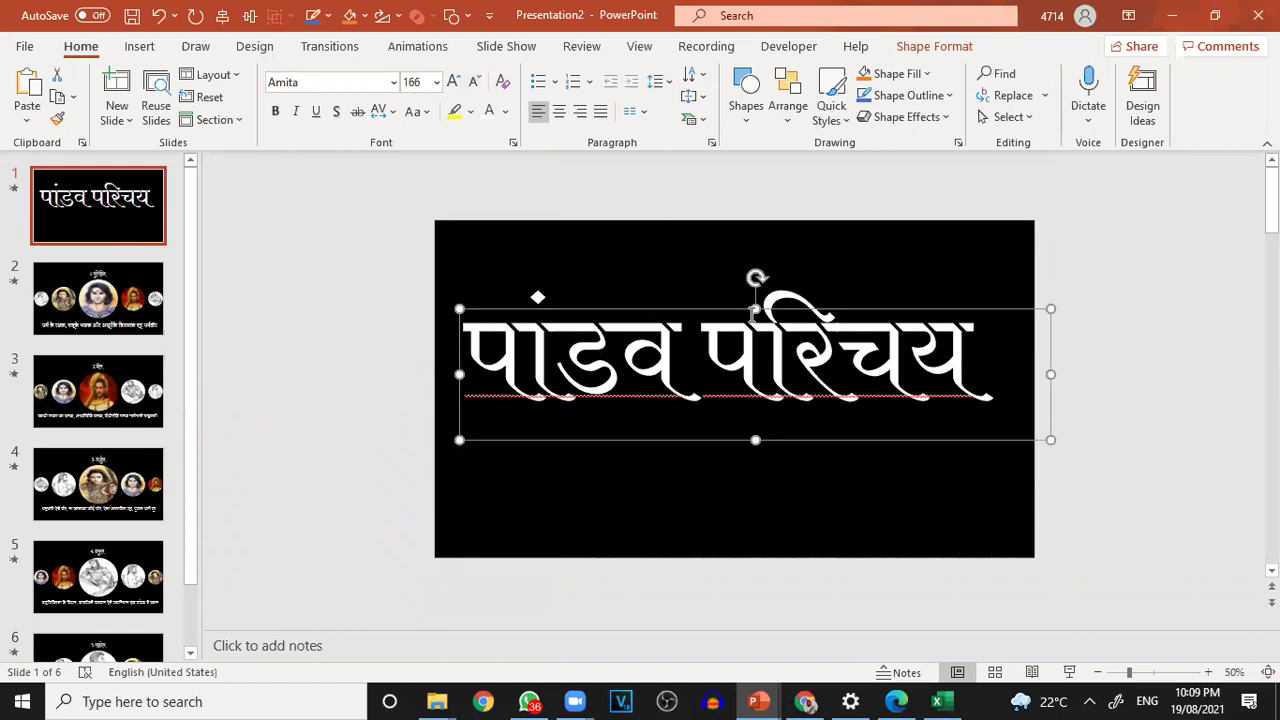
pyautogui.moveTo(568, 305); pyautogui.dragTo(566, 319)
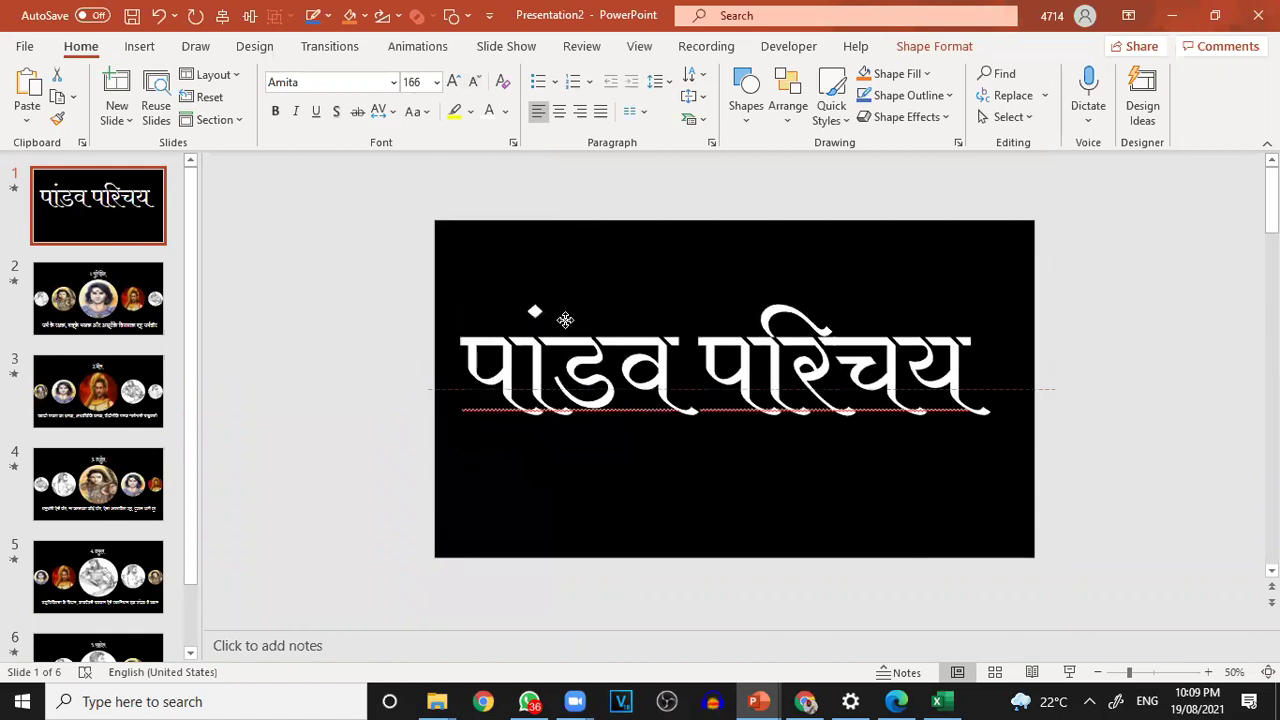
# - Set the title's font to Aparajita at 199 pt and shift its text box slightly to the right
pyautogui.click(393, 83)
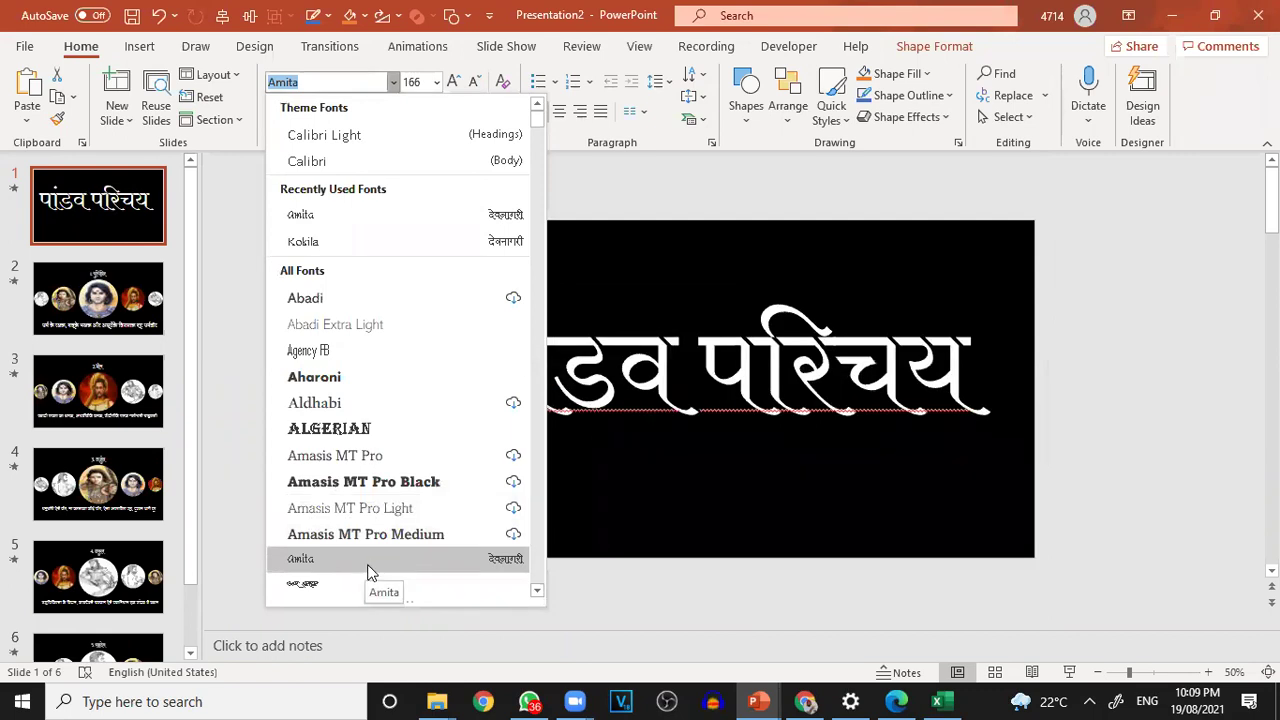
pyautogui.scroll(-2, 370, 565)
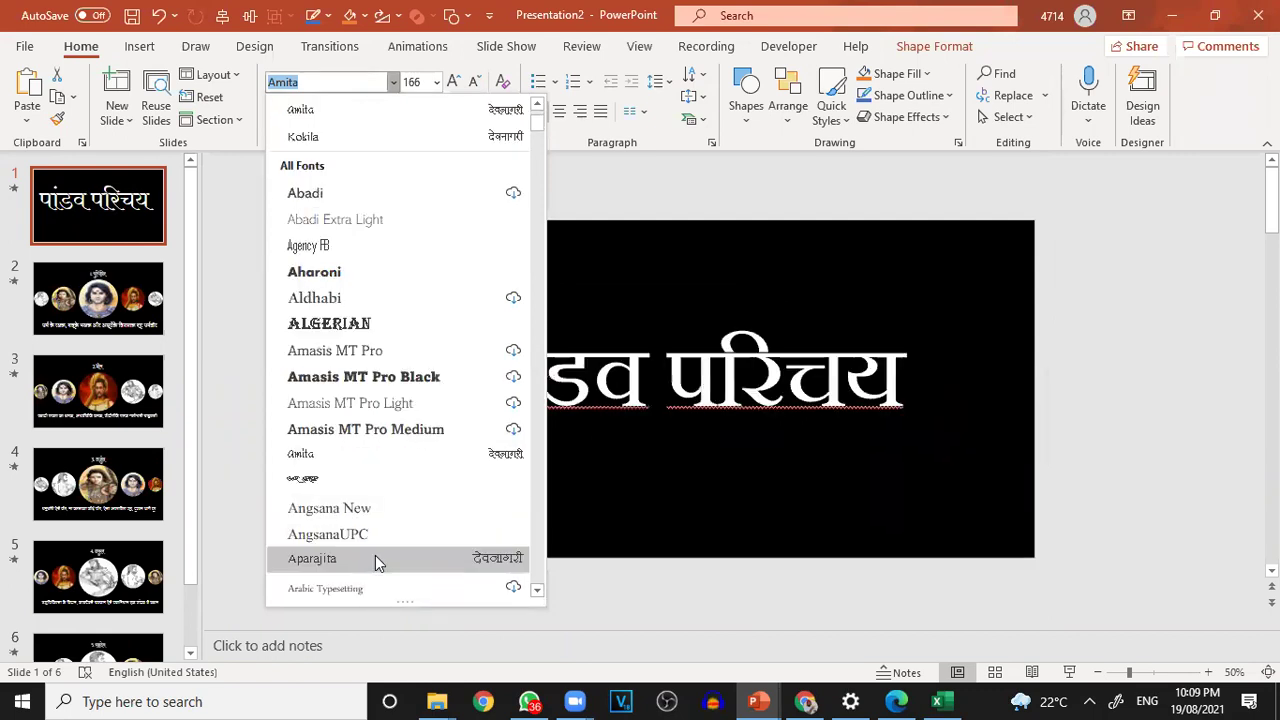
pyautogui.click(376, 560)
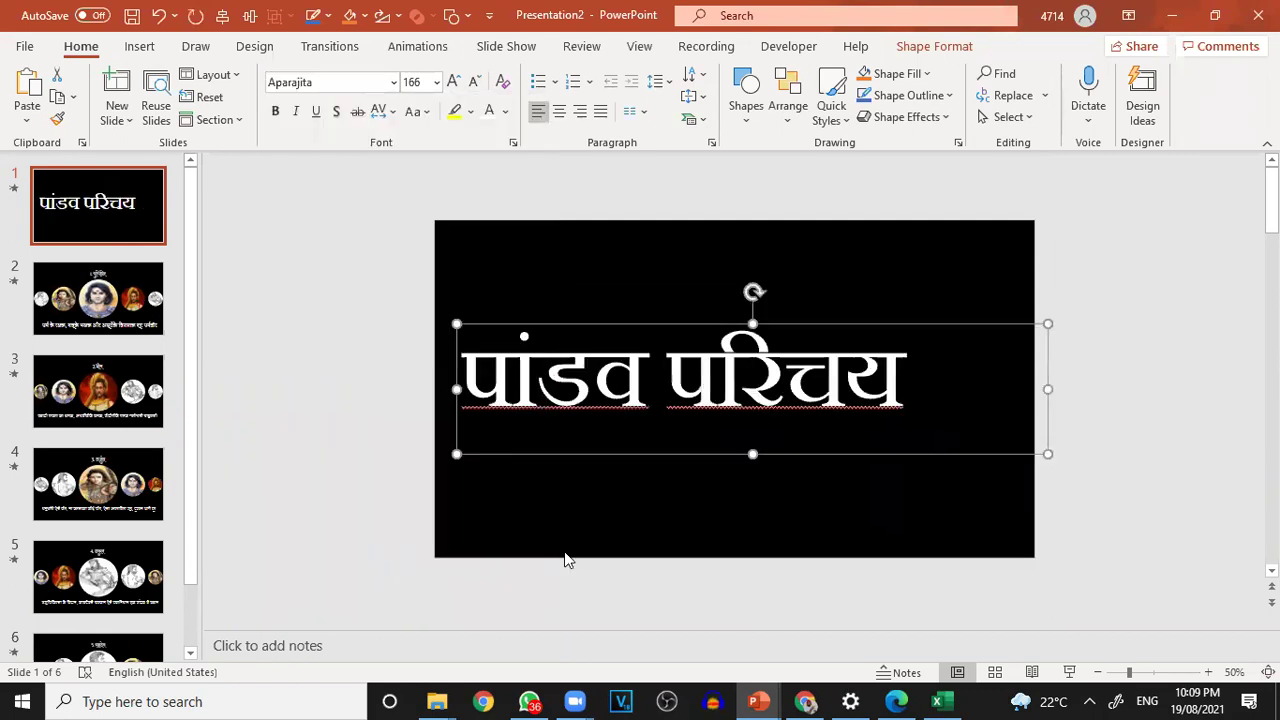
pyautogui.click(453, 82)
pyautogui.click(453, 82)
pyautogui.click(474, 82)
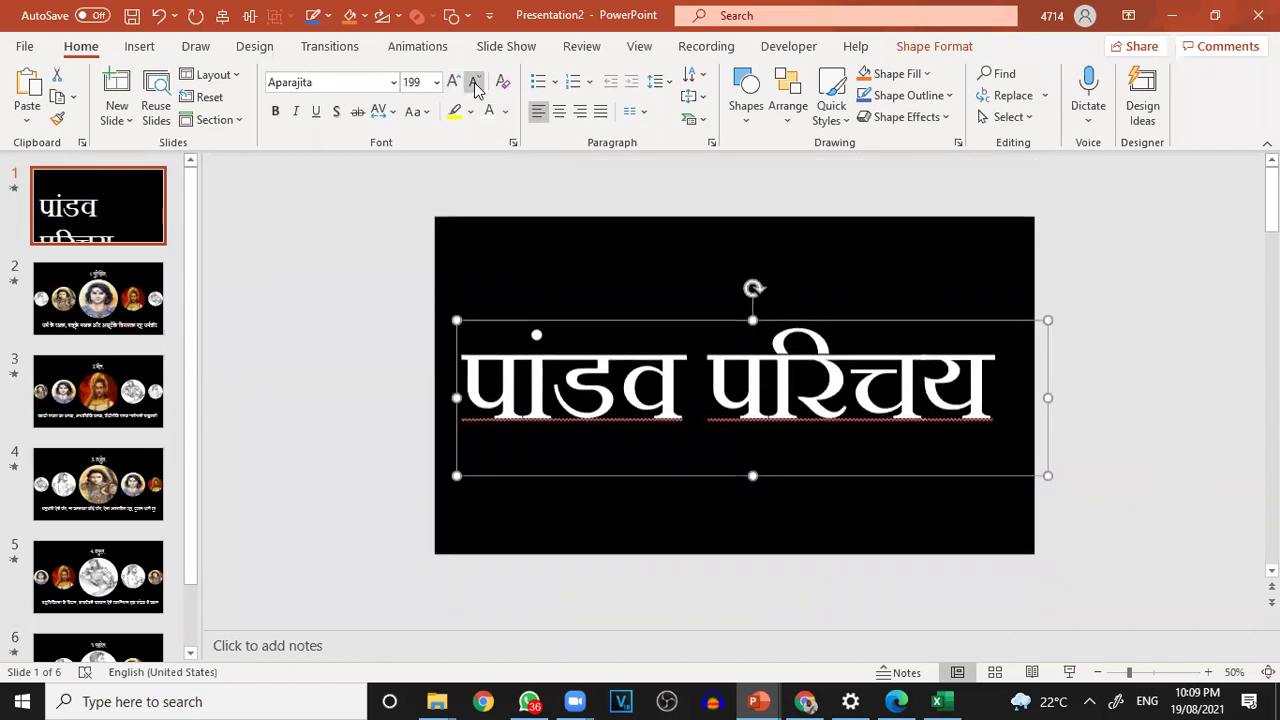
pyautogui.moveTo(608, 320); pyautogui.dragTo(616, 318)
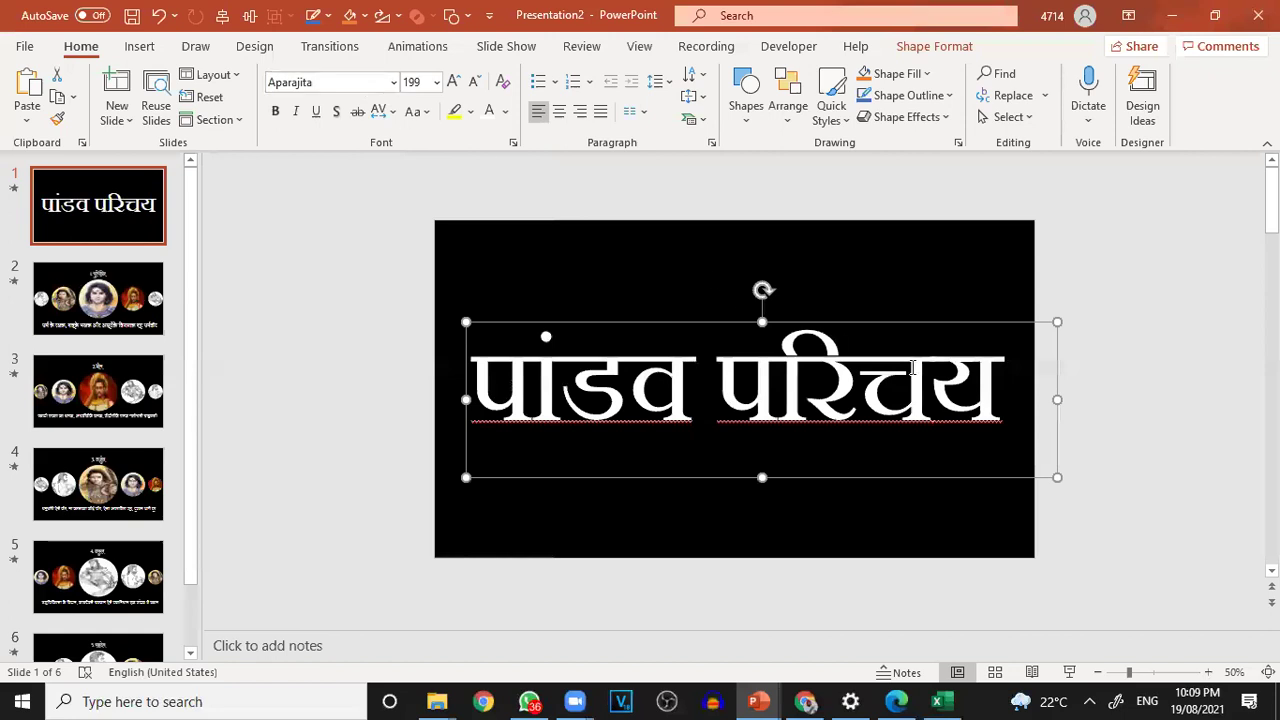
# - Fit the title's text box to the full width of the slide and centre the text within it
pyautogui.moveTo(1055, 398); pyautogui.dragTo(1033, 400)
pyautogui.click(458, 404)
pyautogui.moveTo(458, 404); pyautogui.dragTo(434, 400)
pyautogui.moveTo(1003, 402); pyautogui.dragTo(1034, 402)
pyautogui.click(559, 112)
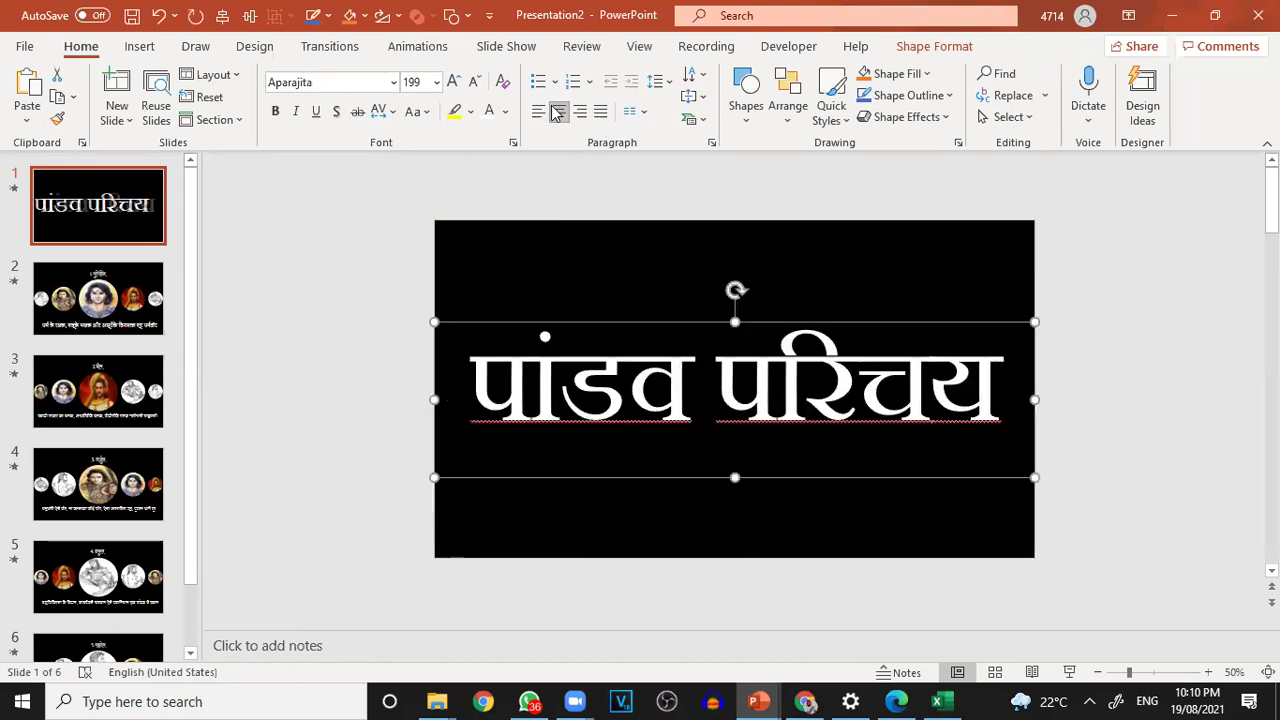
# - Enlarge the title to 239 pt so it wraps onto two lines, and move it up to align with the slide
pyautogui.click(453, 82)
pyautogui.click(453, 82)
pyautogui.click(453, 82)
pyautogui.click(453, 82)
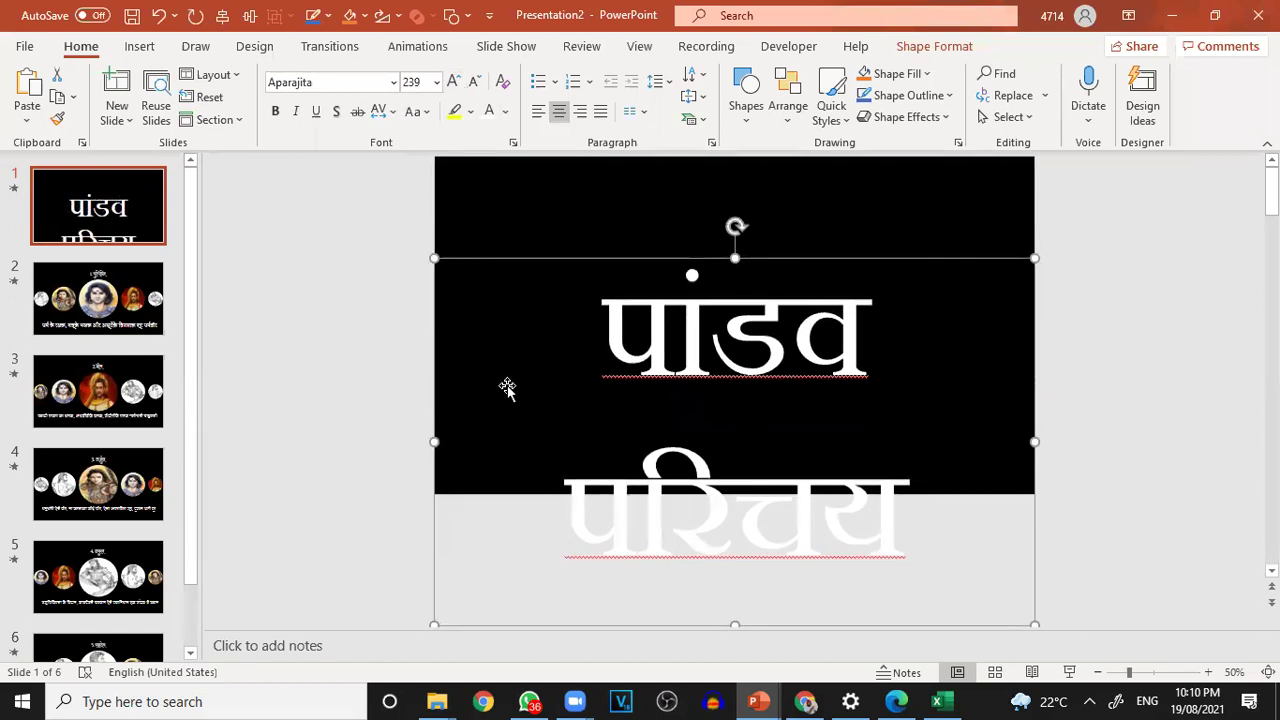
pyautogui.moveTo(593, 260); pyautogui.dragTo(611, 172)
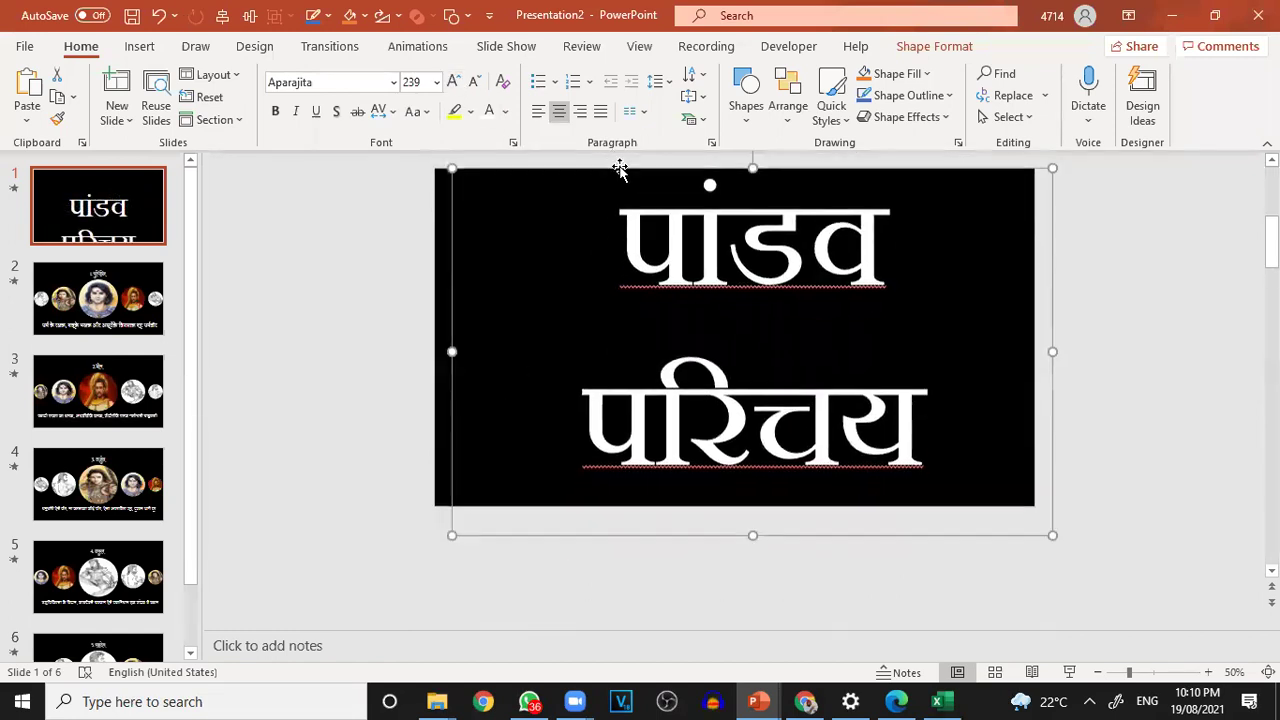
pyautogui.scroll(-2, 1010, 398)
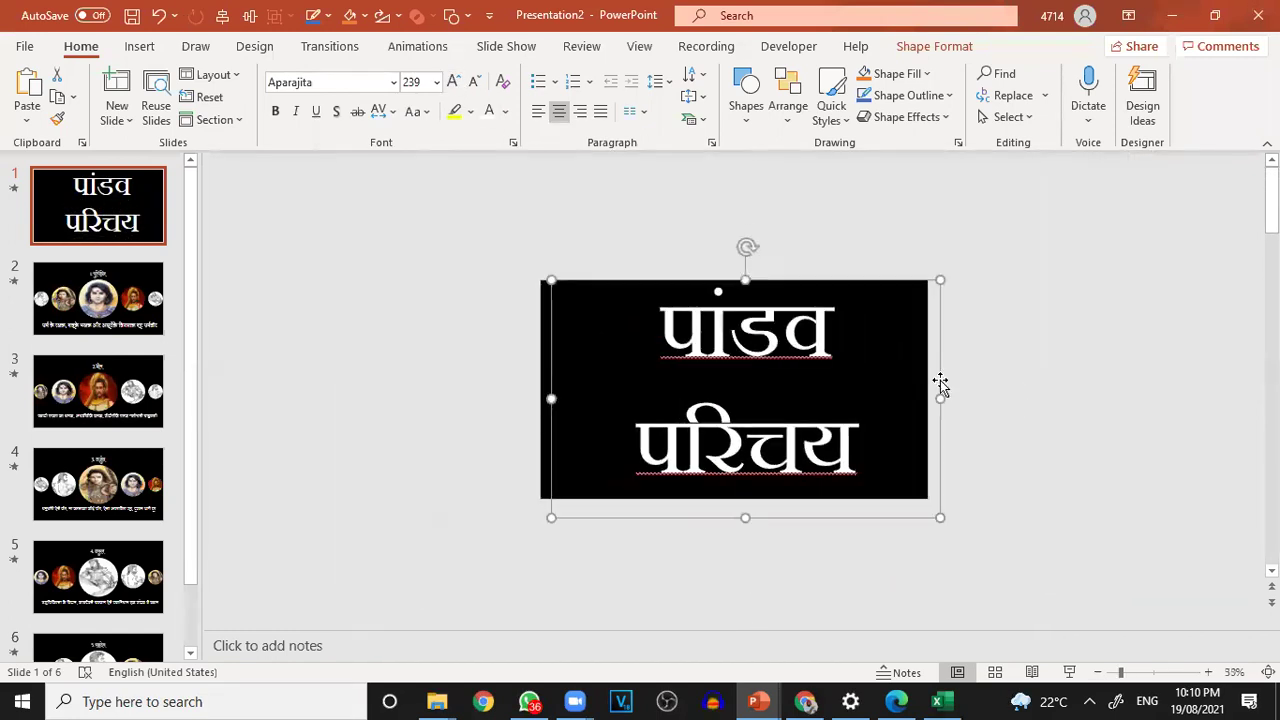
pyautogui.moveTo(625, 281); pyautogui.dragTo(614, 281)
# - Move the title box slightly up, add a spaced period after "परिचय", and set the title's font size to 280
pyautogui.click(452, 83)
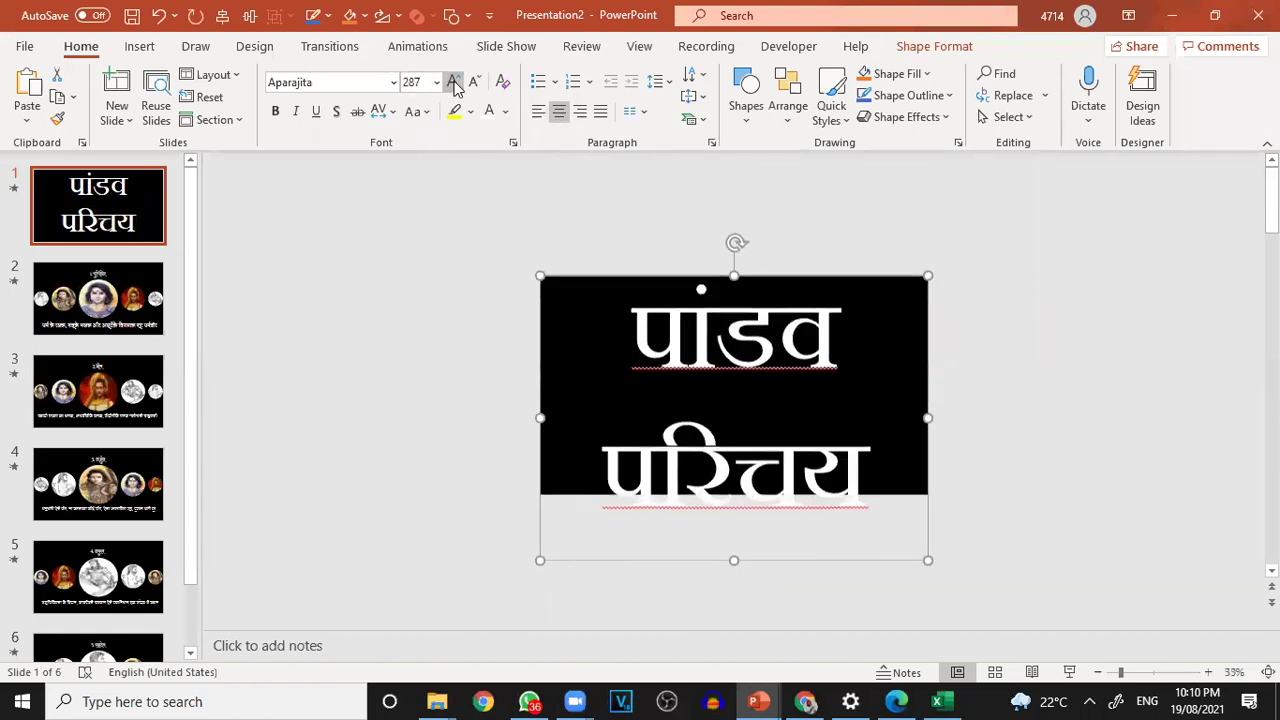
pyautogui.click(731, 543)
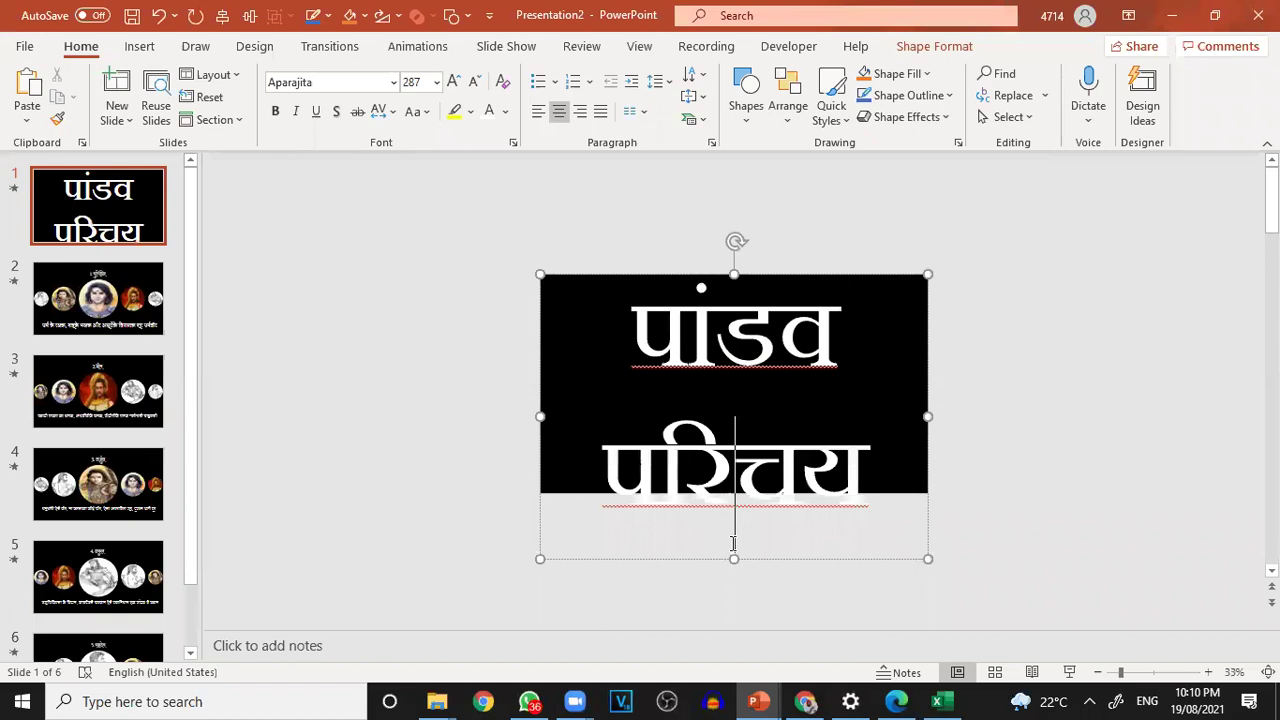
pyautogui.moveTo(667, 268); pyautogui.dragTo(674, 268)
pyautogui.click(435, 84)
pyautogui.write('280')
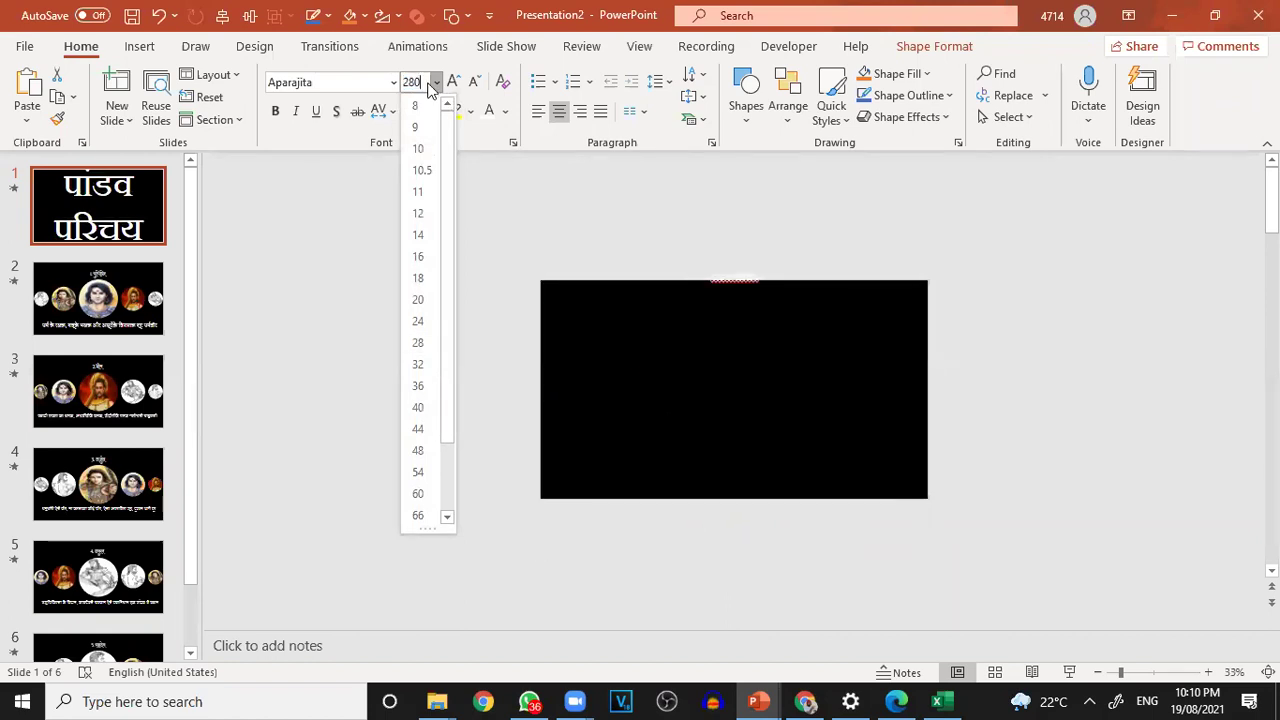
pyautogui.press('Return')
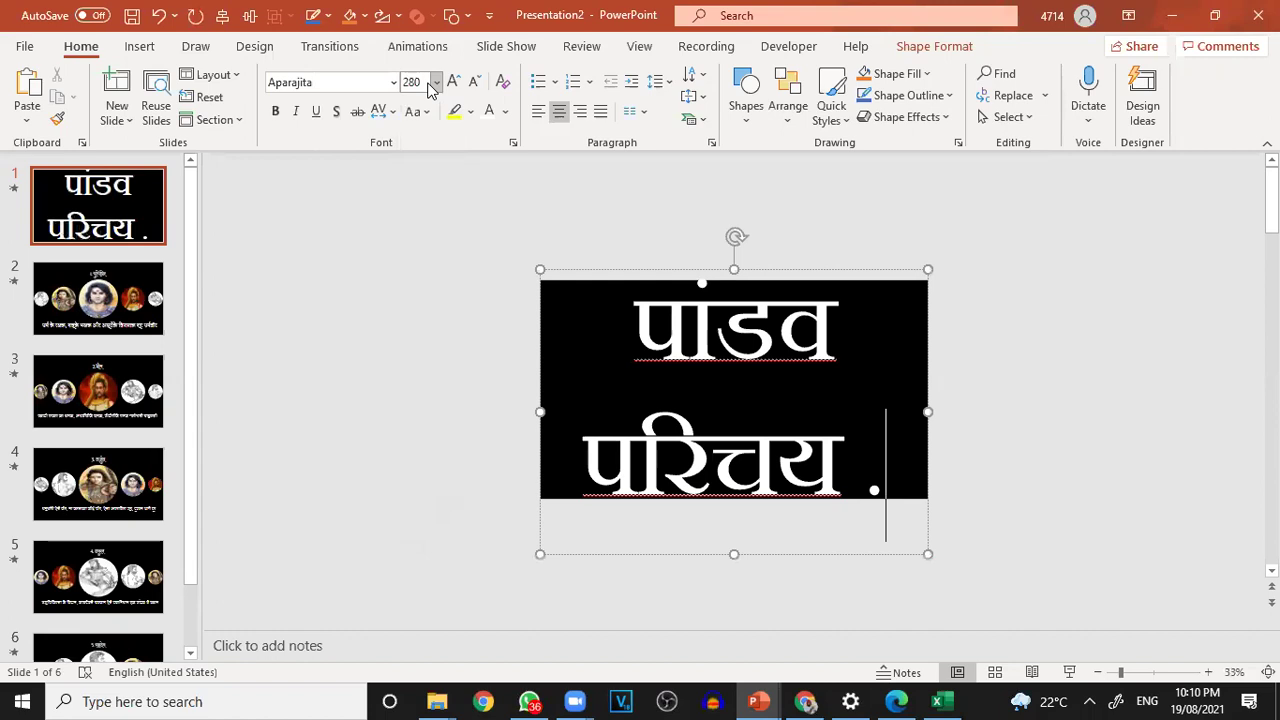
# - Set the font size of the whole title text box to 275
pyautogui.click(414, 81)
pyautogui.click(655, 275)
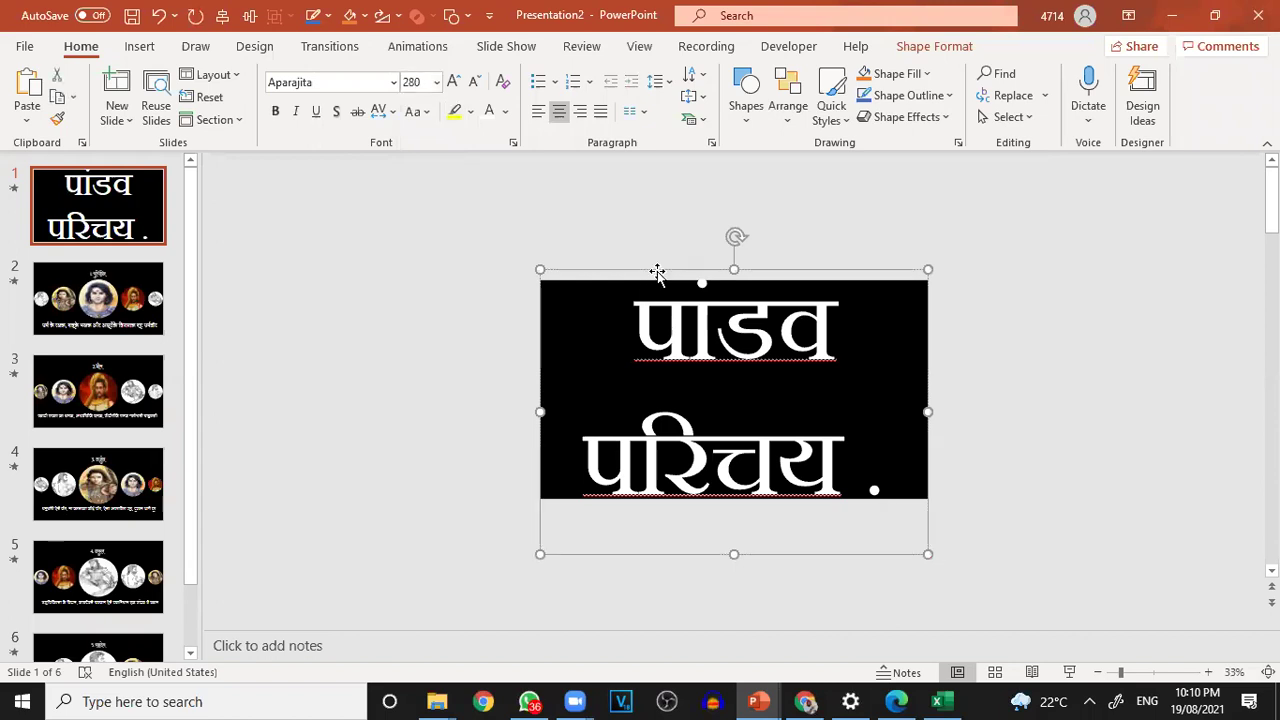
pyautogui.write('275')
pyautogui.press('Return')
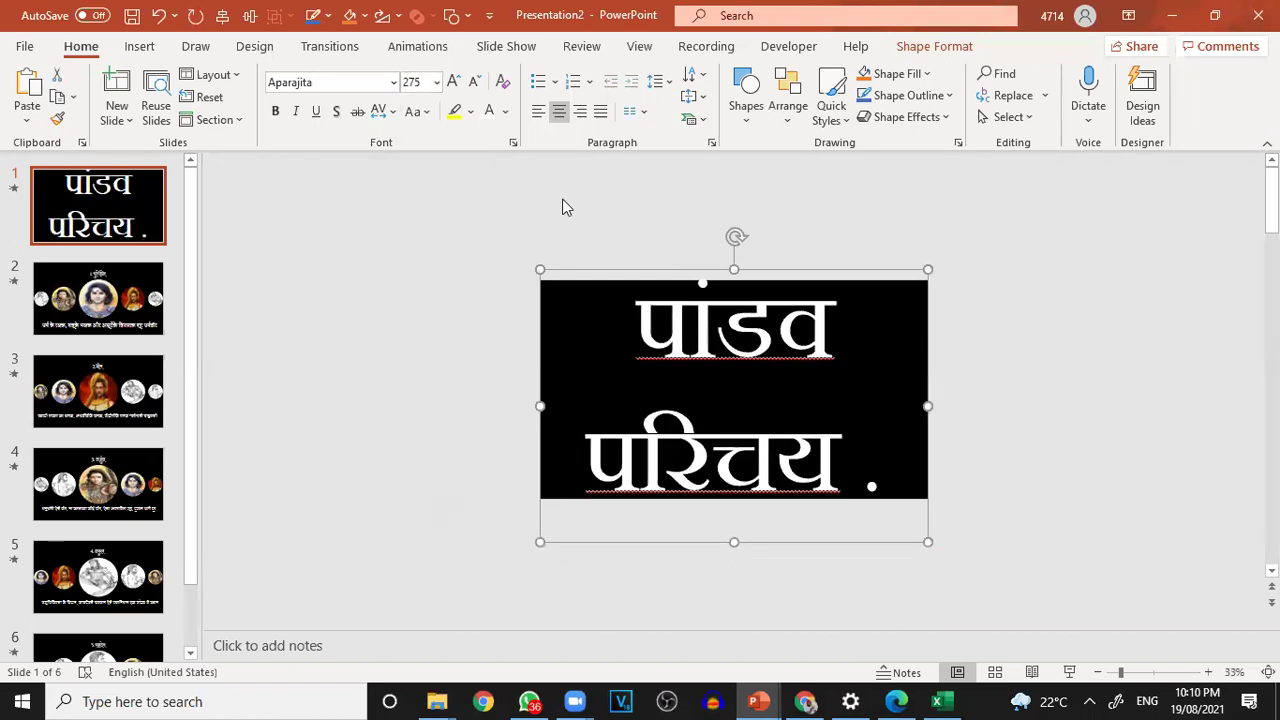
# - Delete the spaced period after "परिचय" in the slide 1 title and move the title box slightly above the slide's upper edge
pyautogui.click(865, 487)
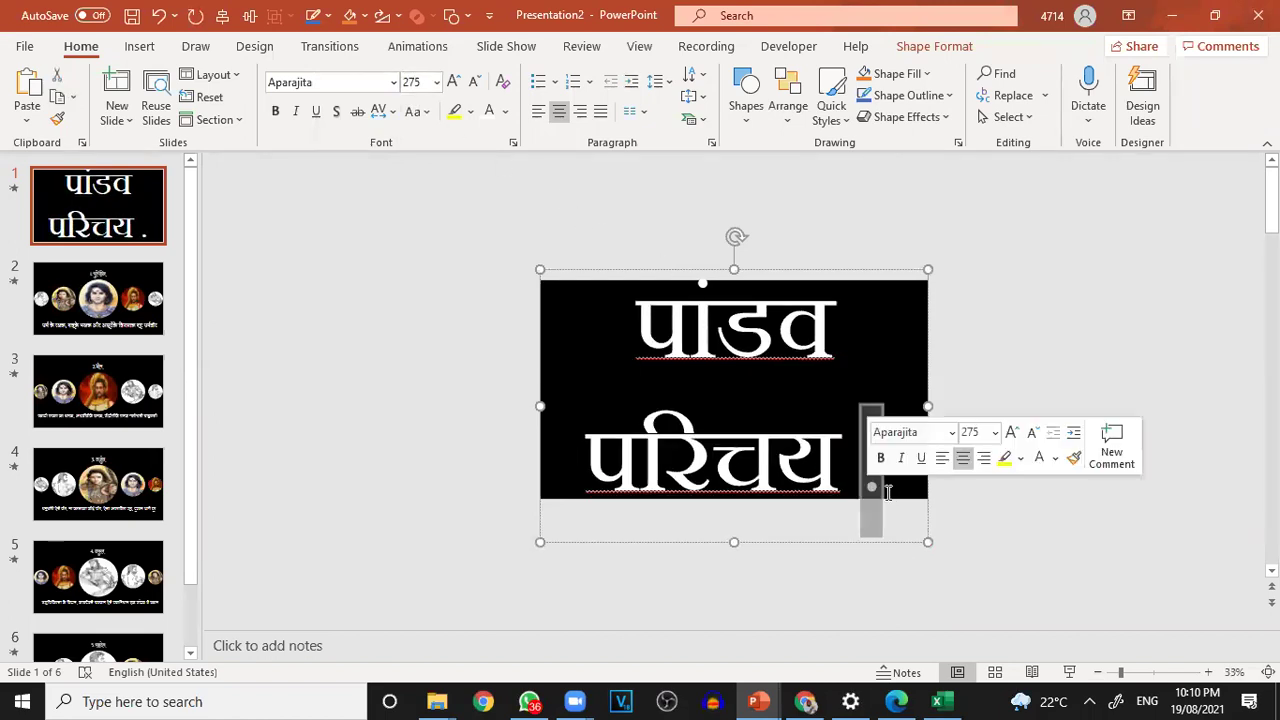
pyautogui.press('BackSpace')
pyautogui.press('BackSpace')
pyautogui.moveTo(695, 272); pyautogui.dragTo(692, 273)
pyautogui.scroll(3, 956, 351)
pyautogui.scroll(-2, 952, 352)
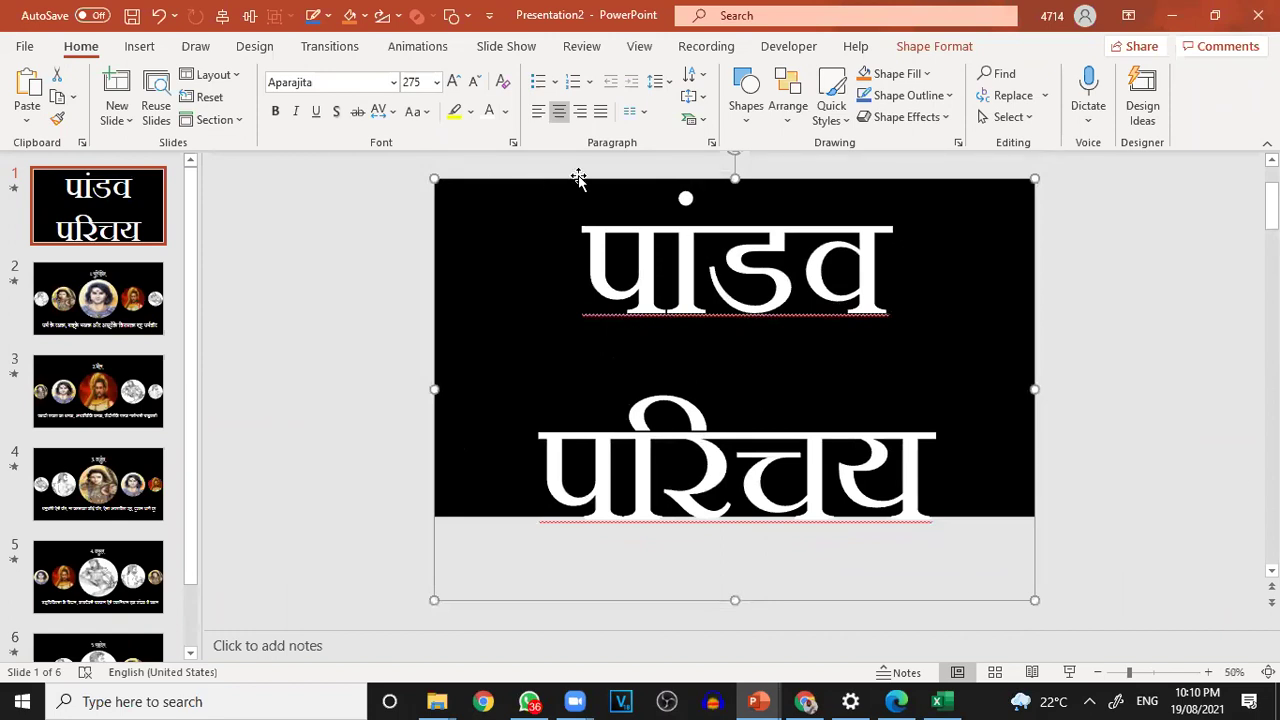
pyautogui.moveTo(618, 176); pyautogui.dragTo(618, 170)
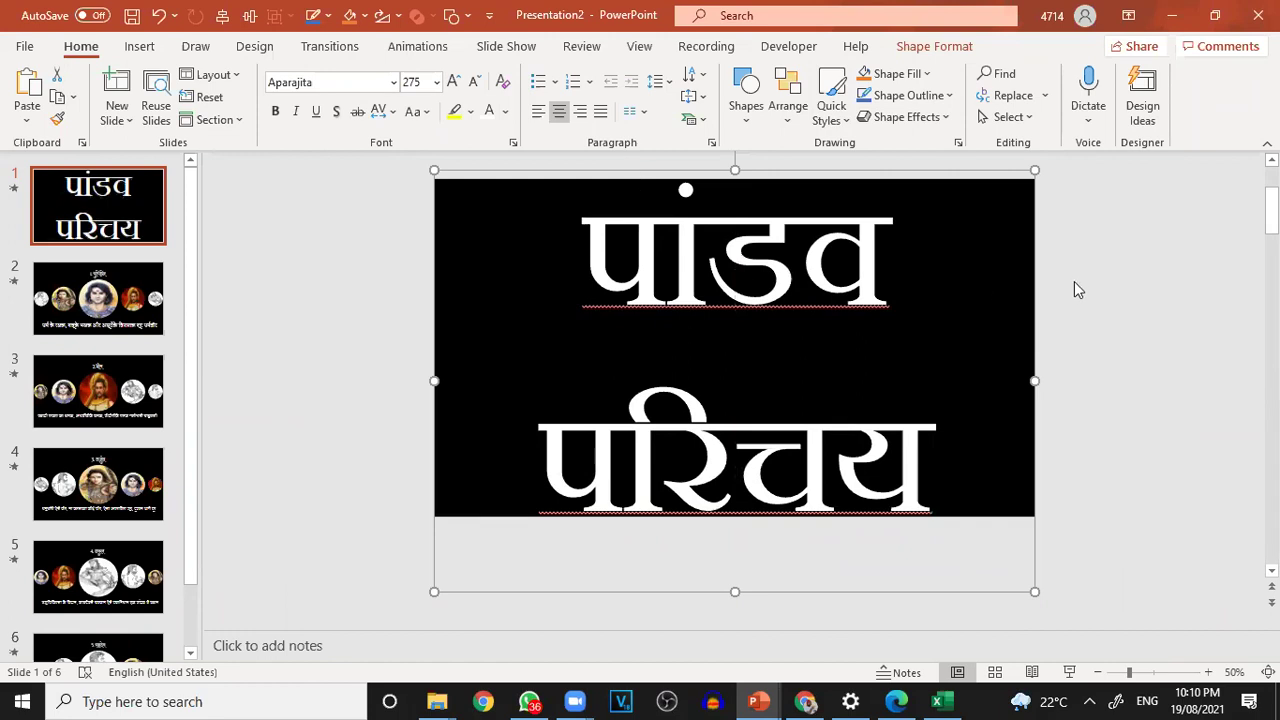
# - Try to align the title box to the vertical middle of slide 1
pyautogui.click(1245, 520)
pyautogui.click(704, 259)
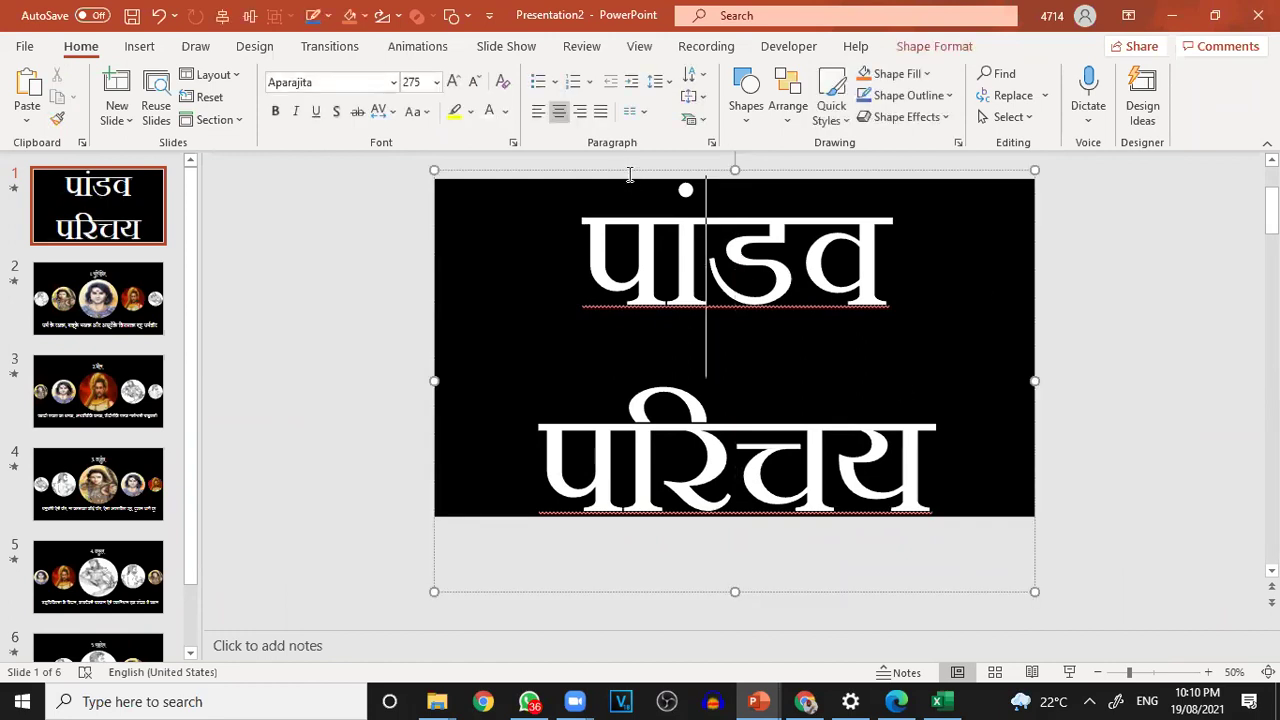
pyautogui.click(250, 17)
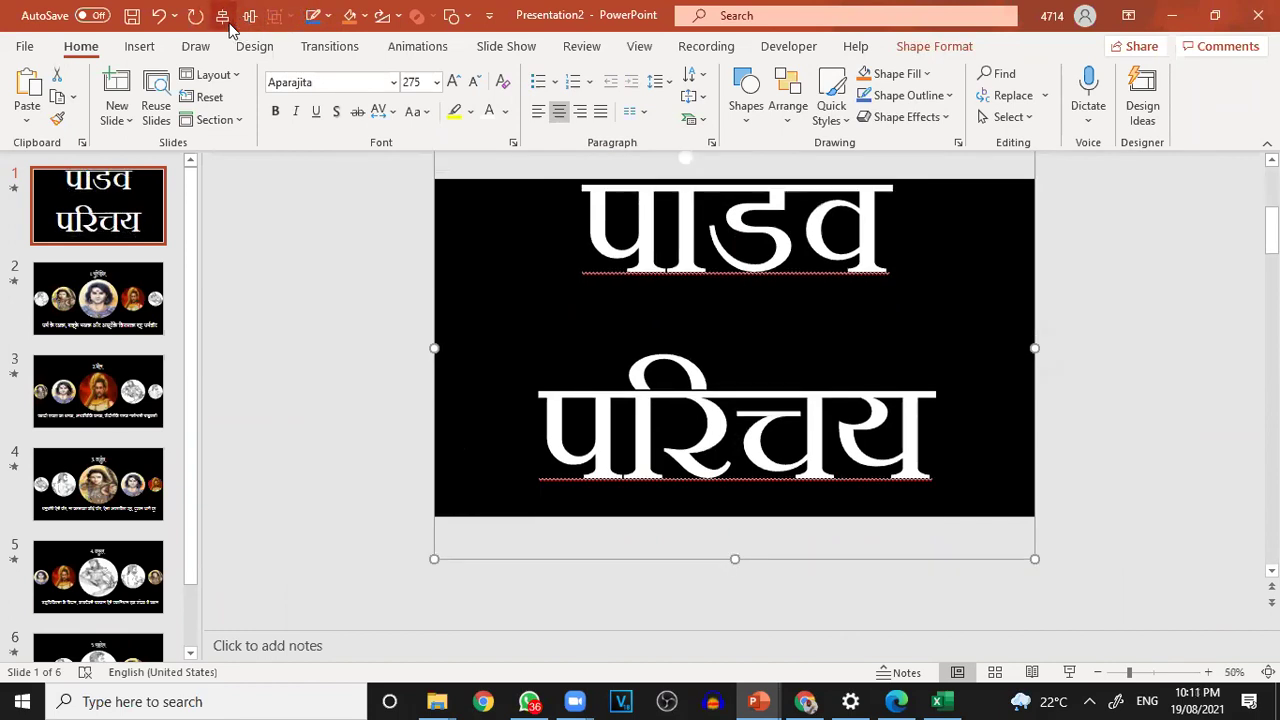
pyautogui.scroll(-1, 1159, 313)
pyautogui.click(736, 507)
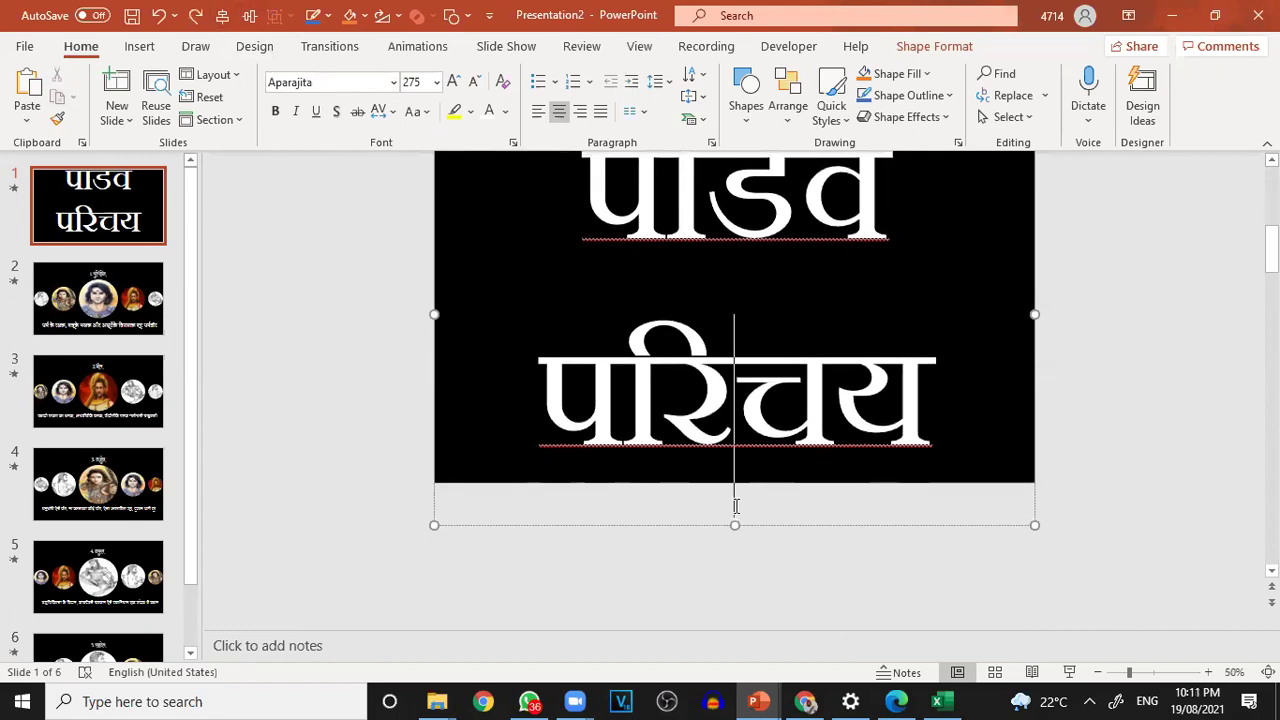
pyautogui.scroll(1, 755, 500)
pyautogui.click(1190, 425)
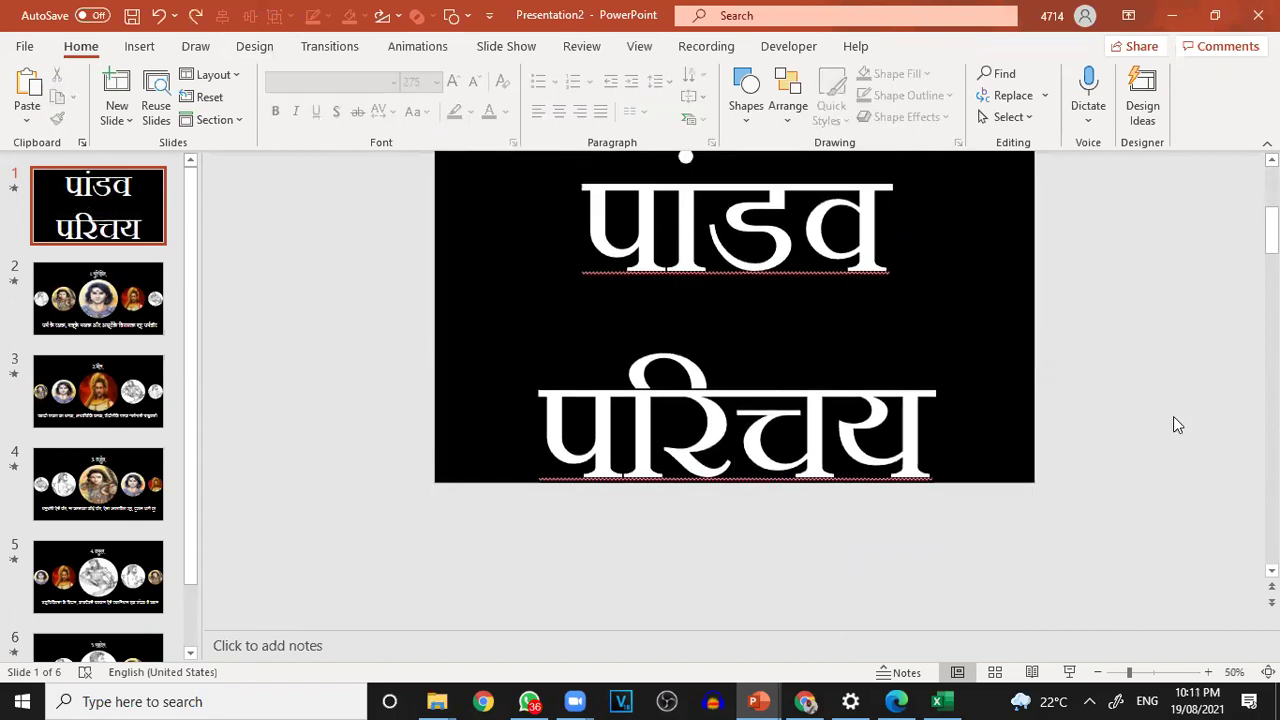
# - Make the whole "पांडव परिचय" title text bold
pyautogui.scroll(-3, 1151, 421)
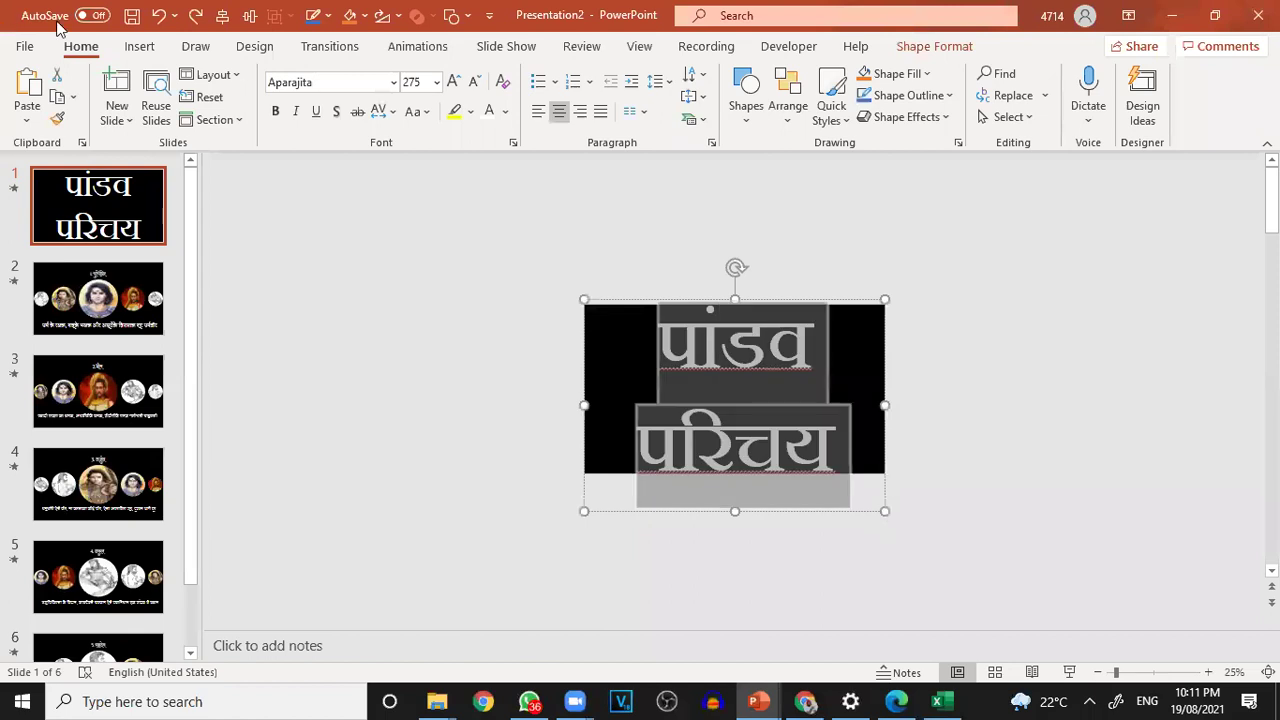
pyautogui.click(276, 112)
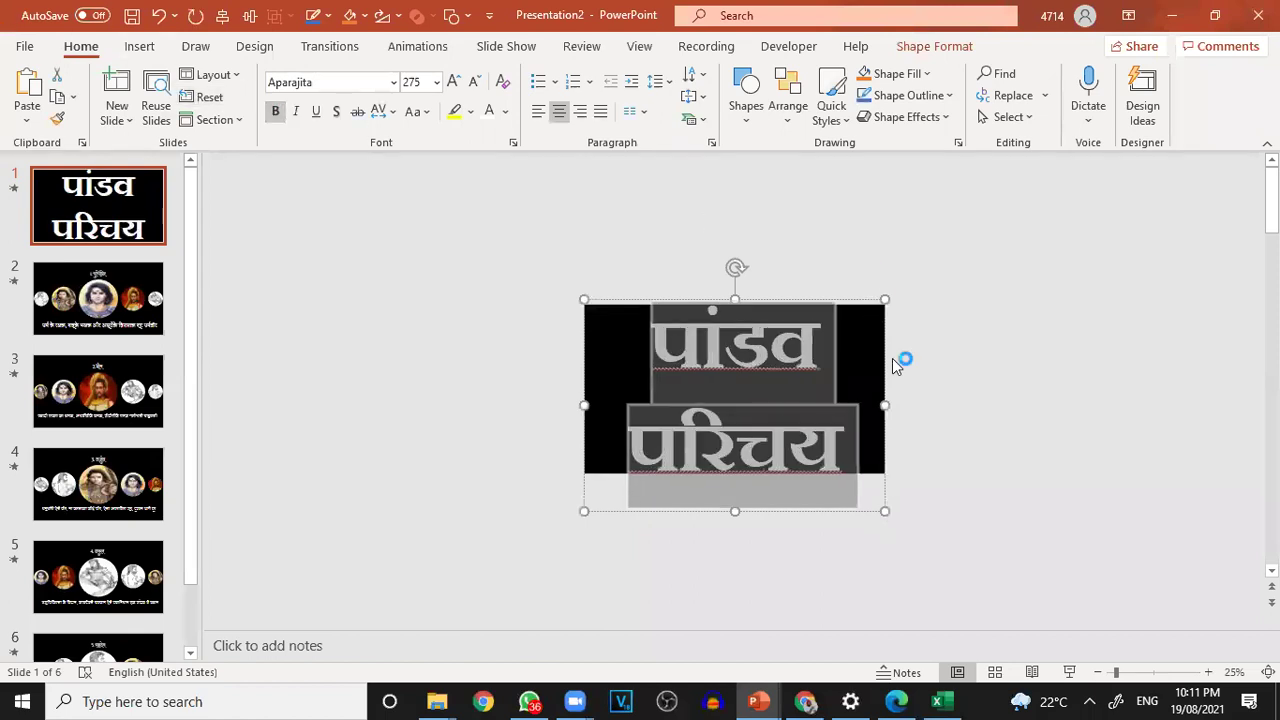
pyautogui.click(1030, 384)
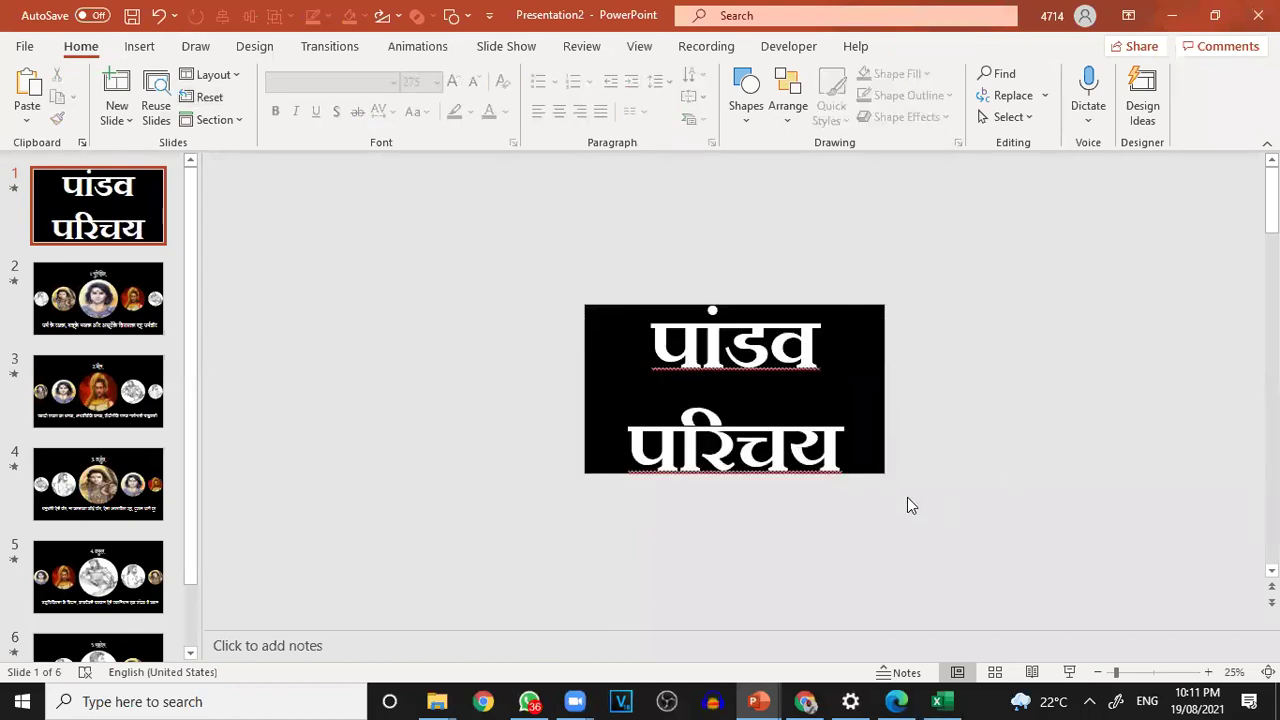
# - Switch to Chrome and search Google Images for "dirty brown cinematic background" in a new tab
pyautogui.click(812, 700)
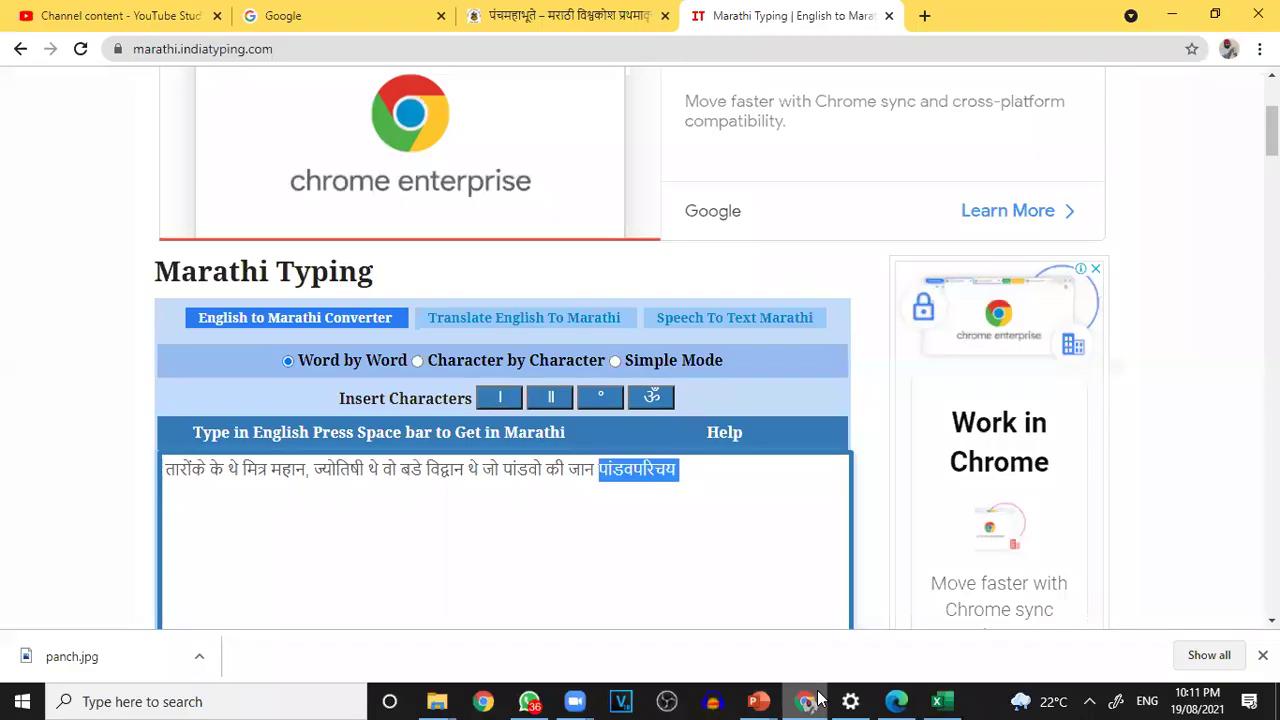
pyautogui.click(926, 17)
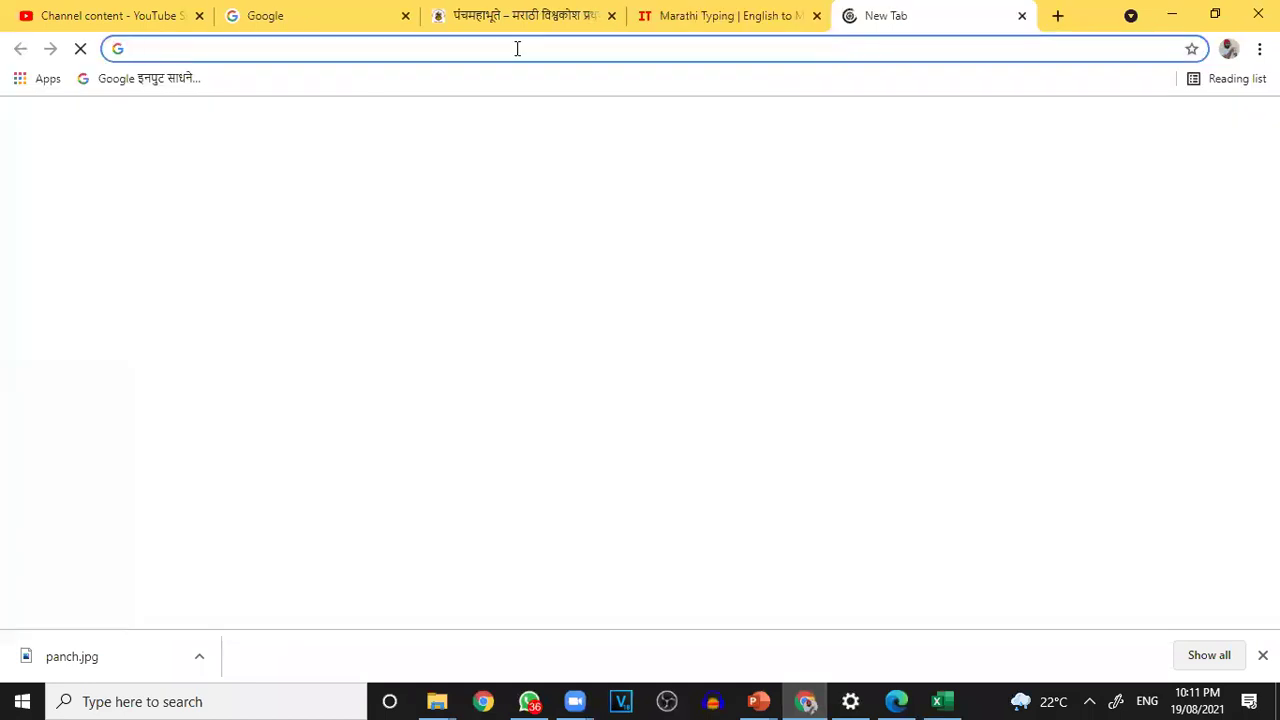
pyautogui.write('google')
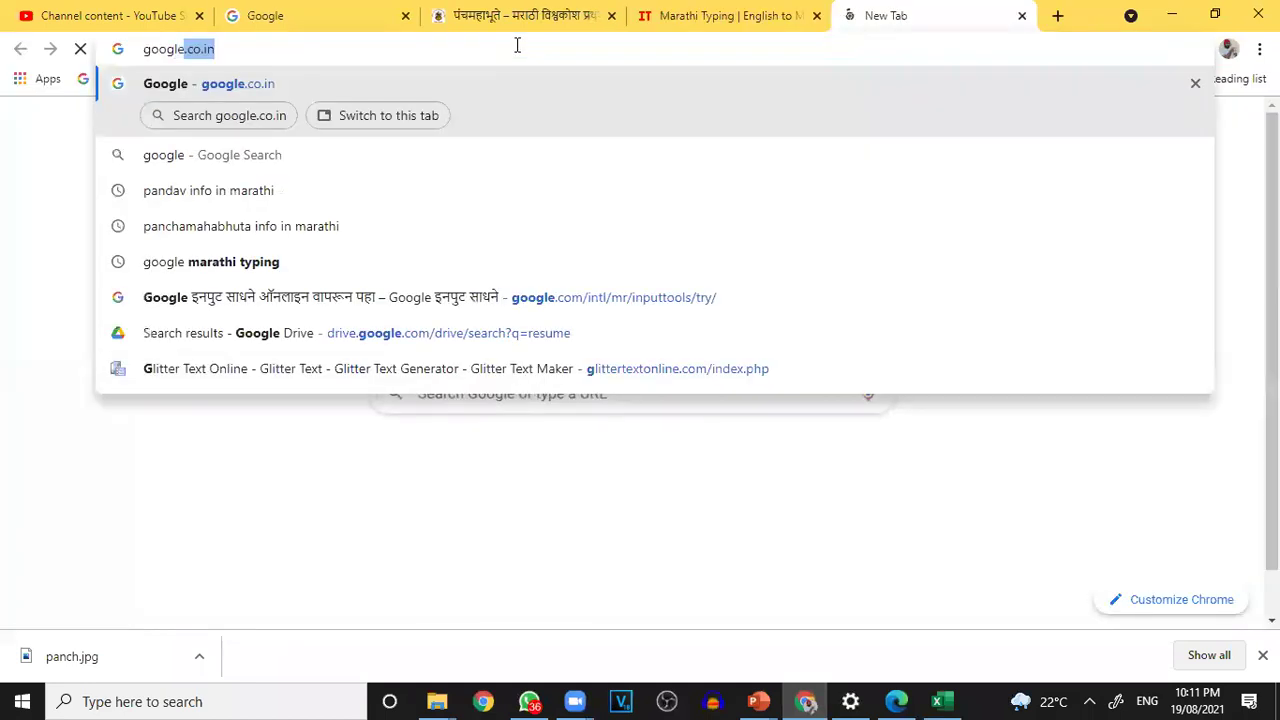
pyautogui.press('Return')
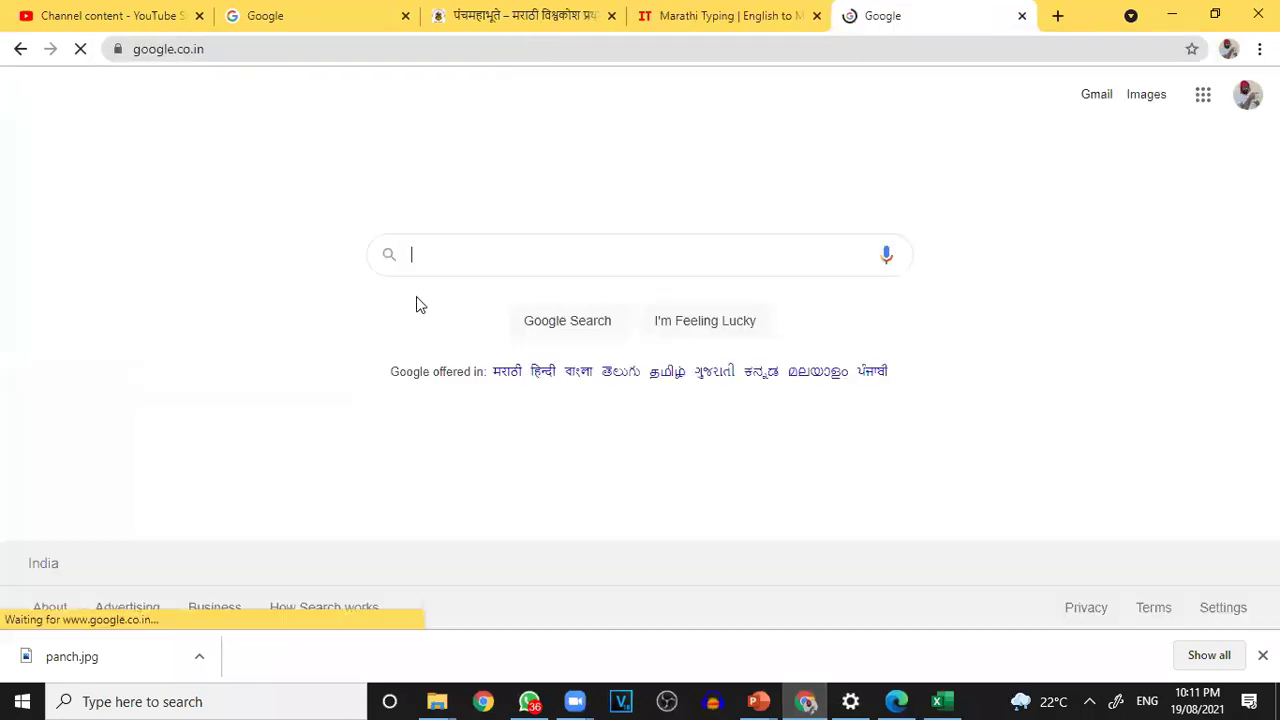
pyautogui.write('di')
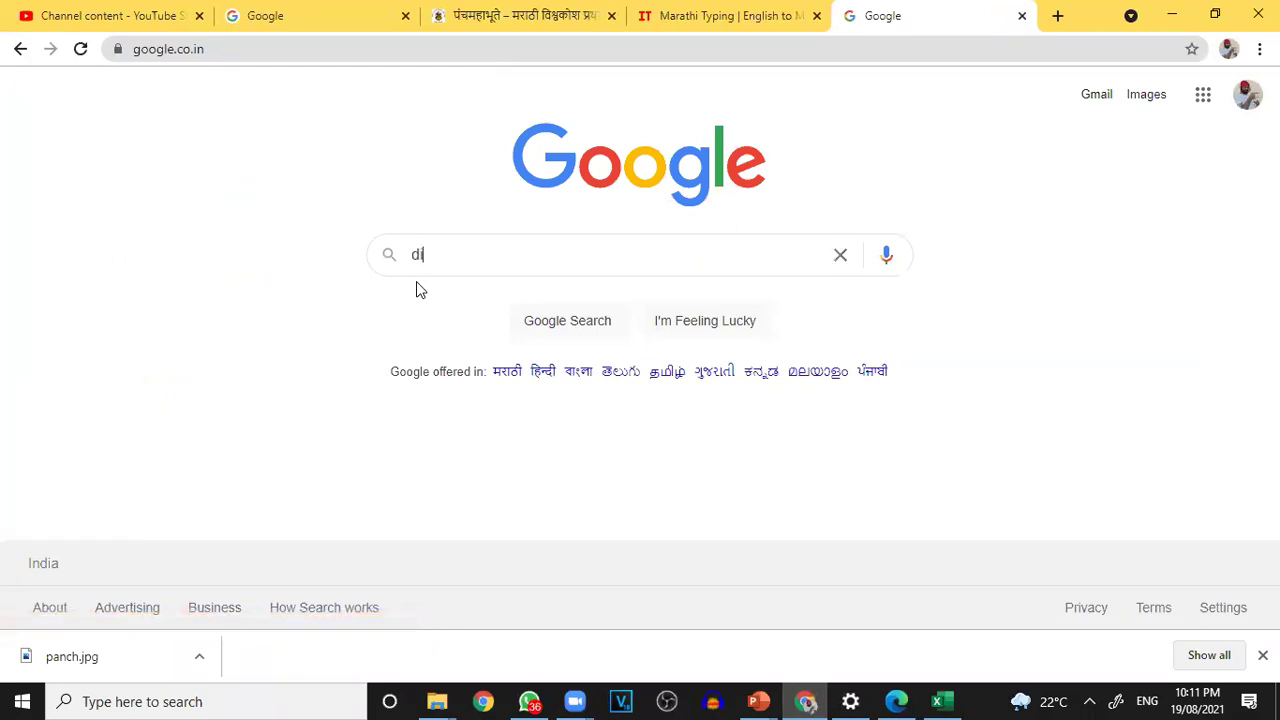
pyautogui.write('rty')
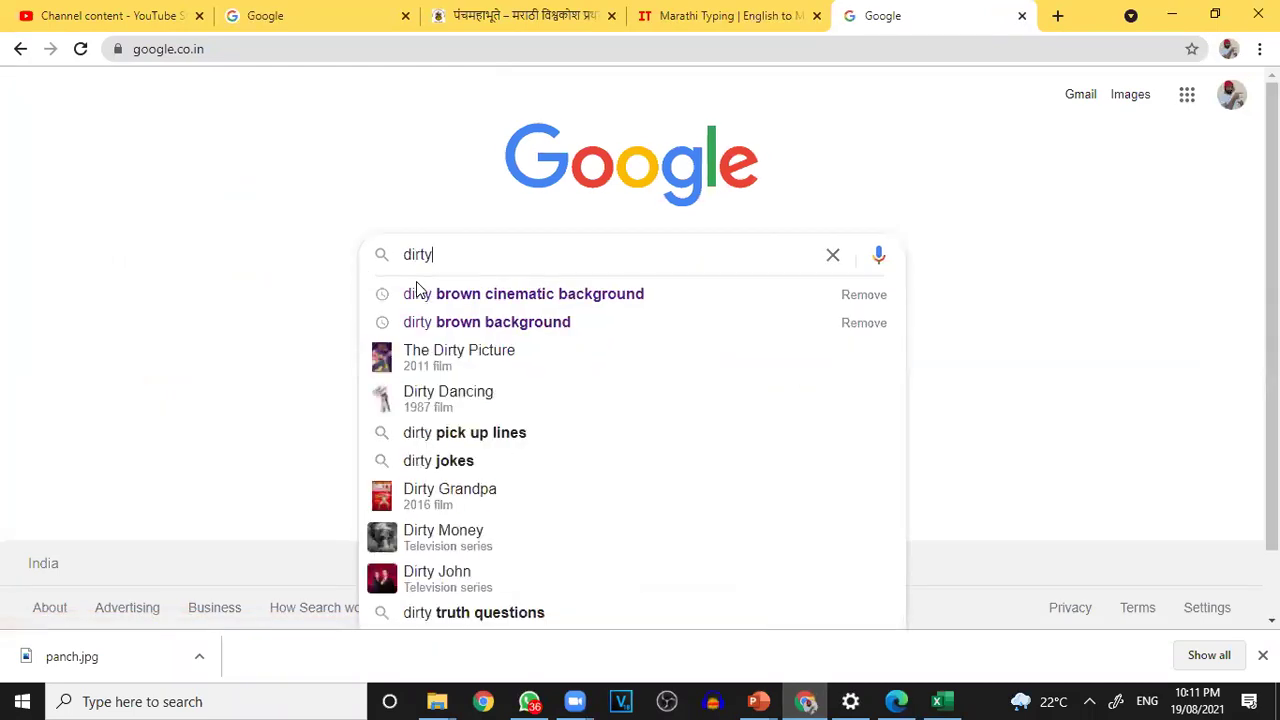
pyautogui.click(493, 302)
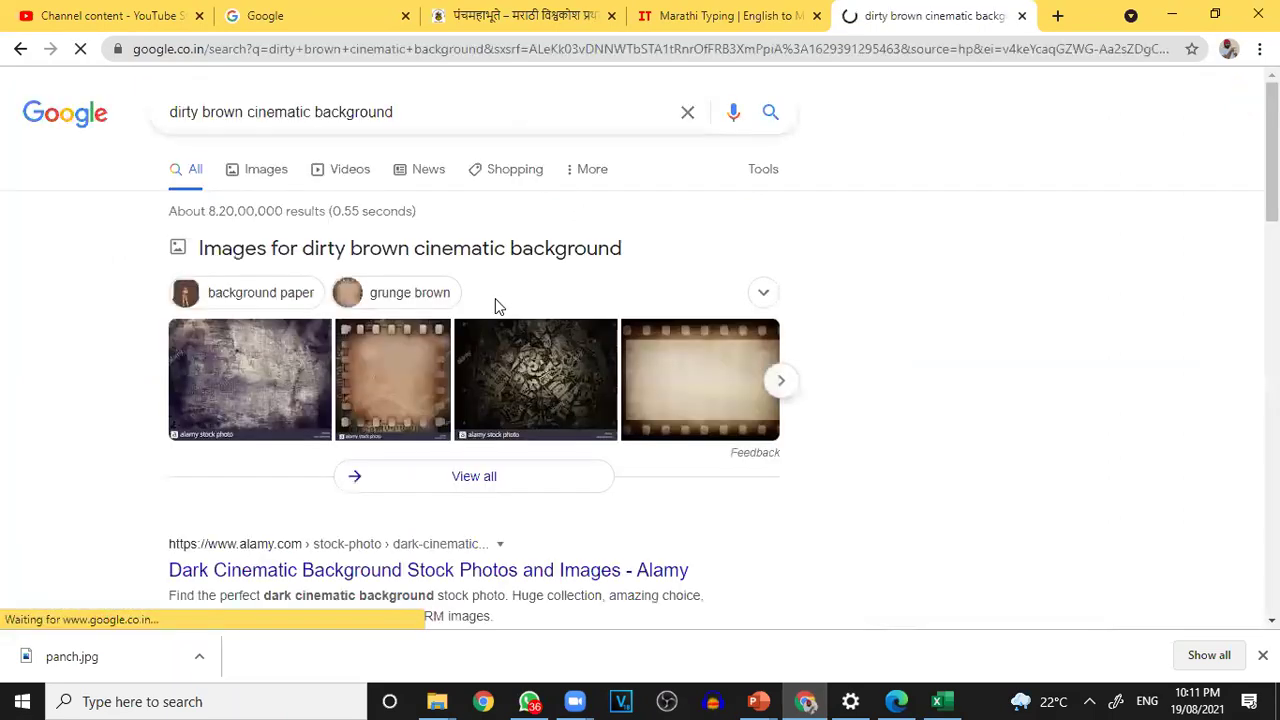
pyautogui.click(268, 169)
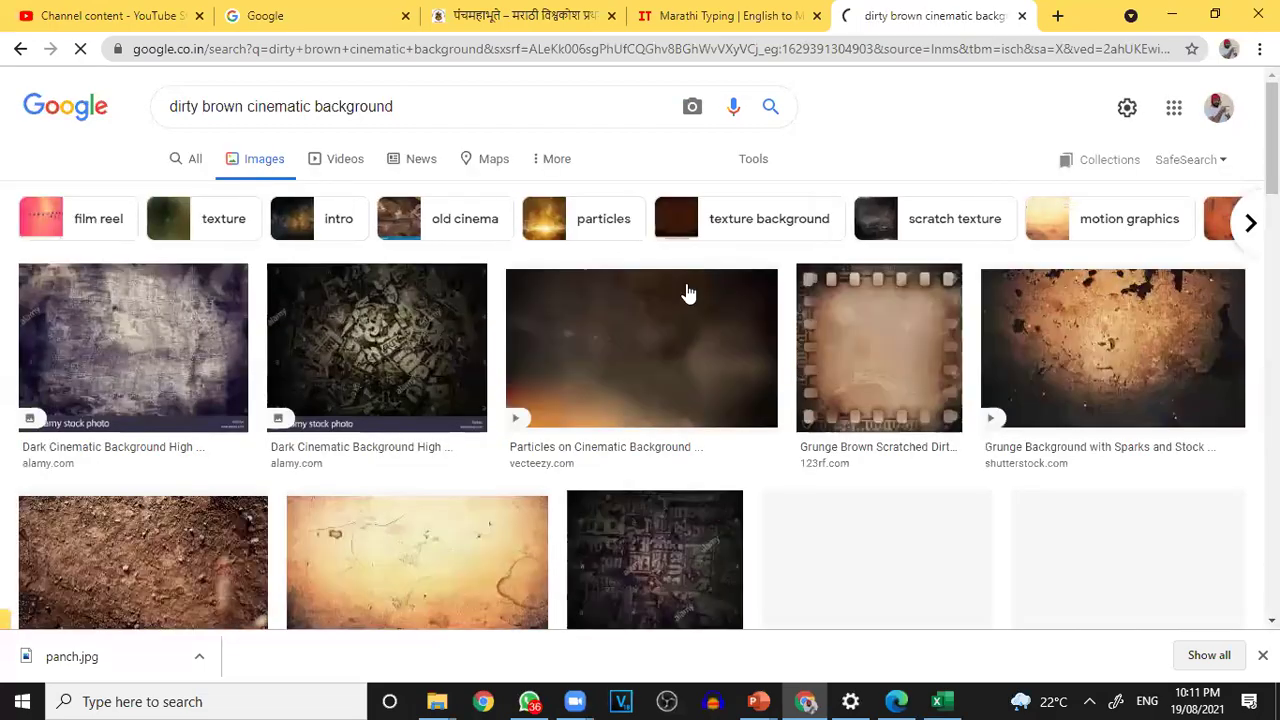
# - Browse the image results and preview the CanStock cloudy cinematic background along with its related images
pyautogui.scroll(-3, 683, 306)
pyautogui.scroll(-5, 683, 306)
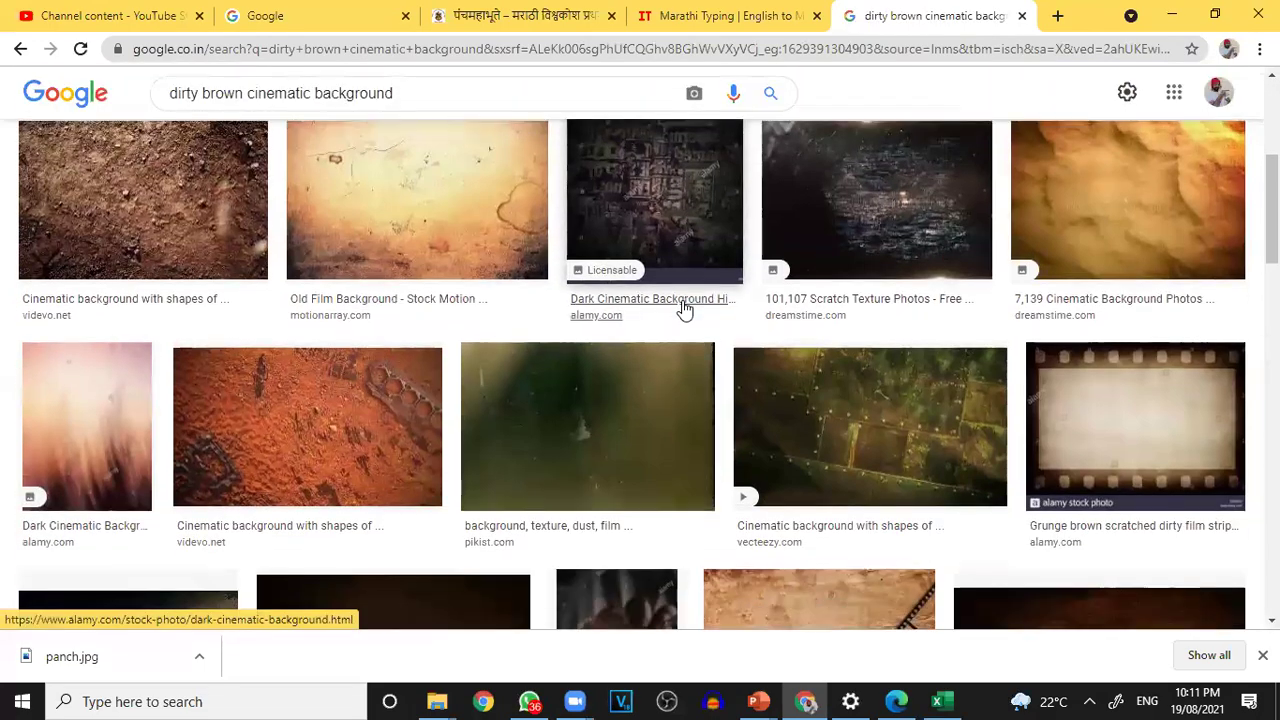
pyautogui.scroll(-5, 683, 306)
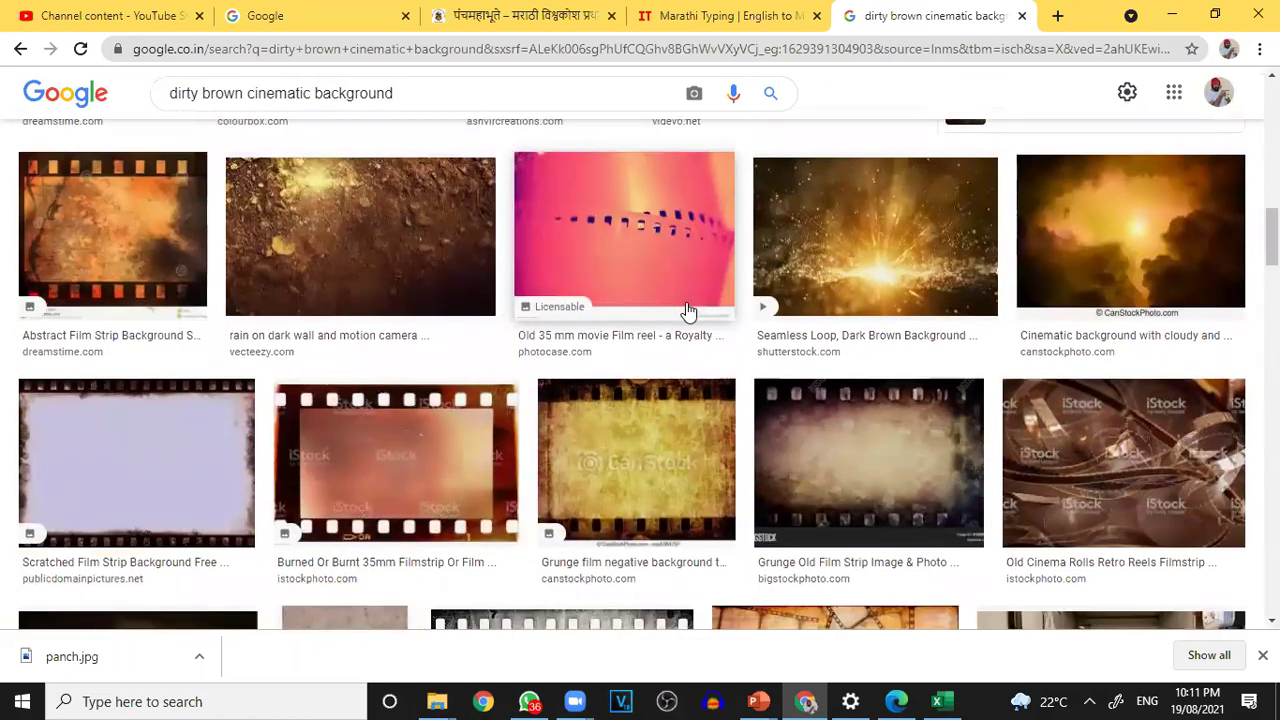
pyautogui.scroll(-3, 687, 310)
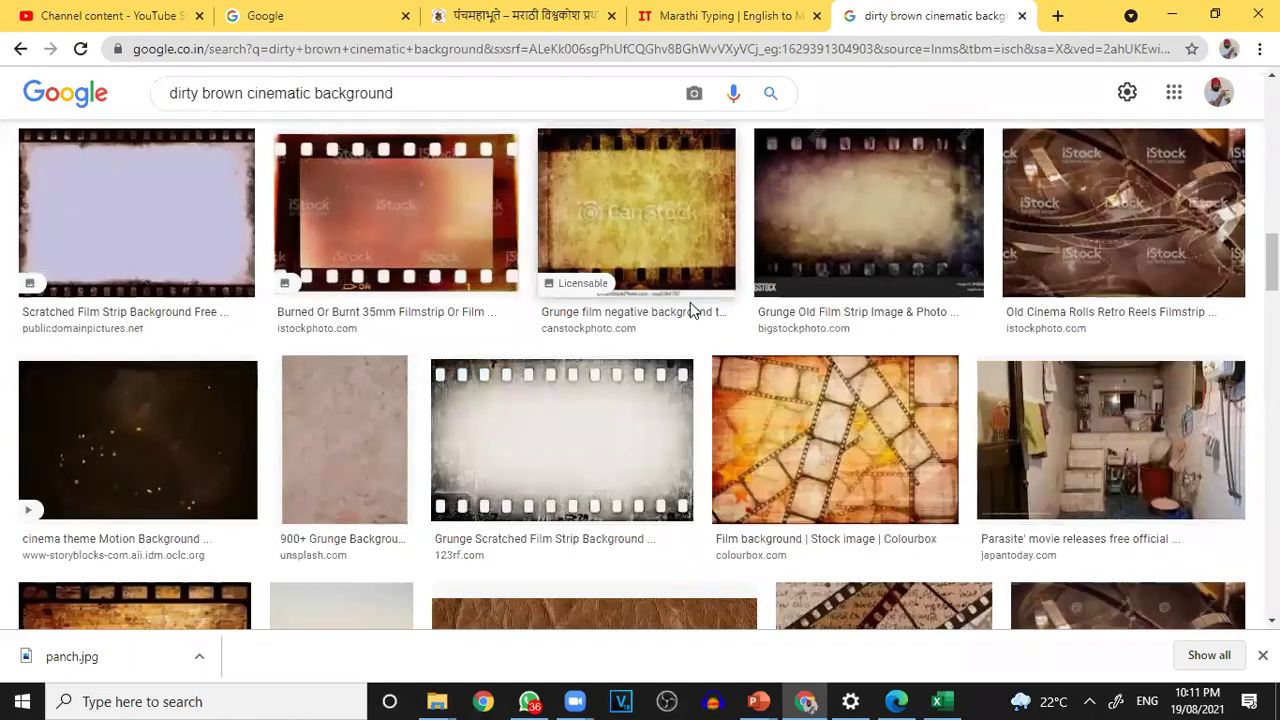
pyautogui.scroll(3, 688, 312)
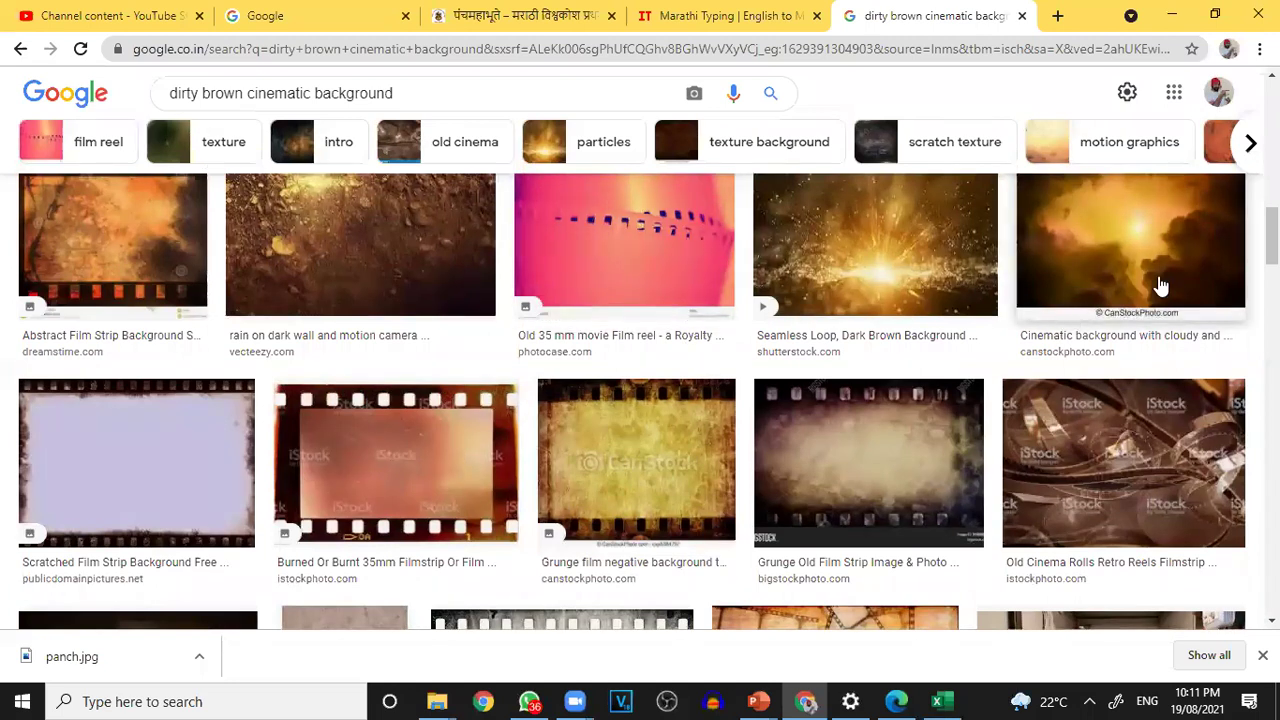
pyautogui.click(1158, 276)
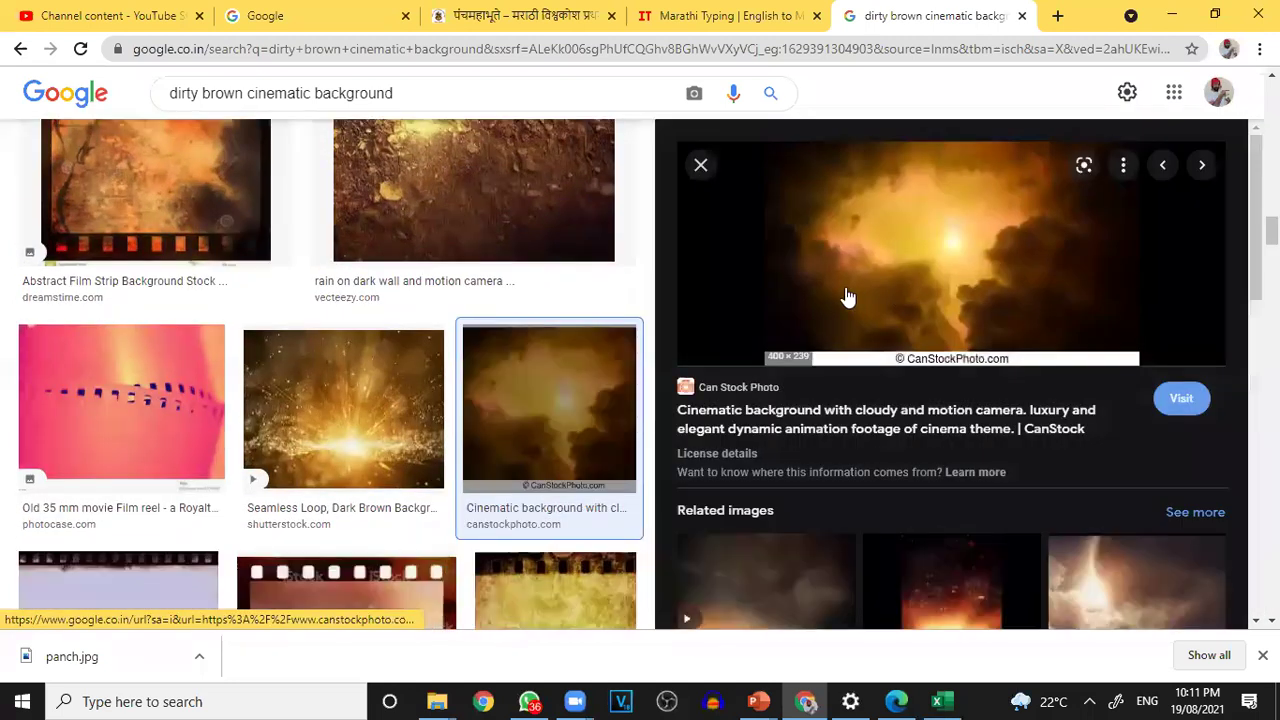
pyautogui.scroll(-4, 865, 288)
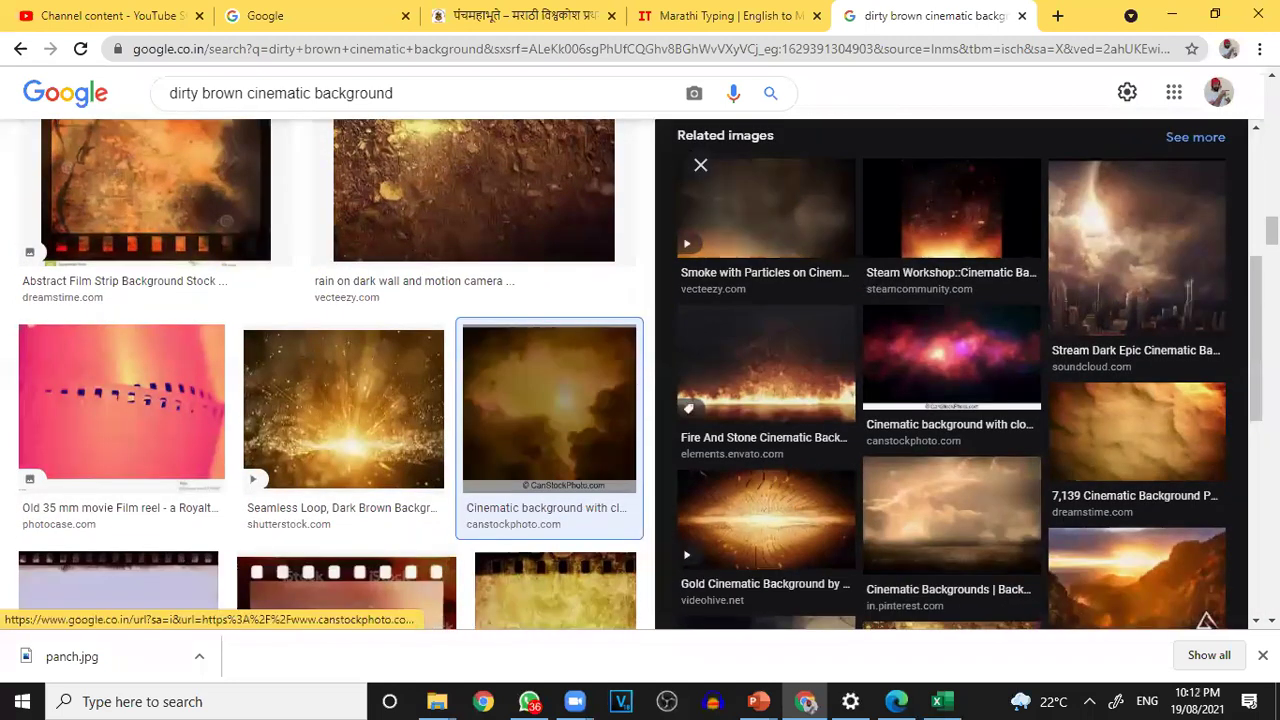
pyautogui.scroll(-3, 1142, 518)
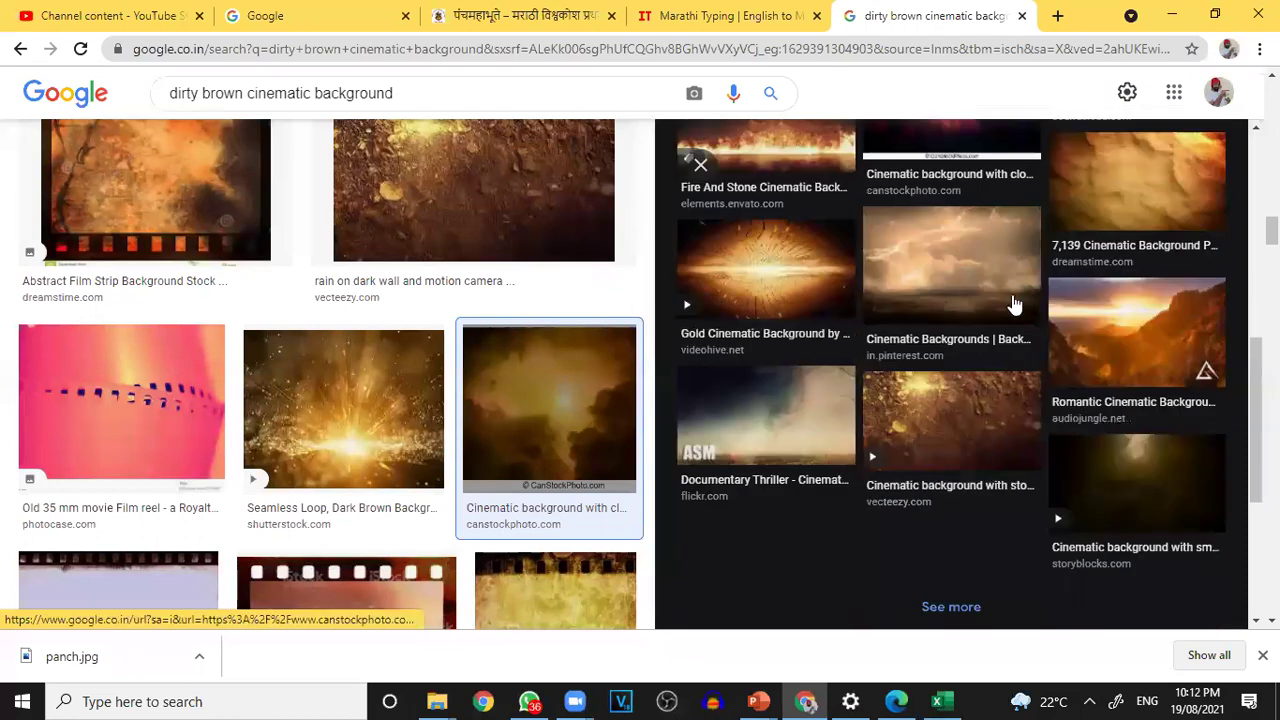
# - Look further through the image results and preview the Storyblocks background with brown stones
pyautogui.scroll(-4, 323, 403)
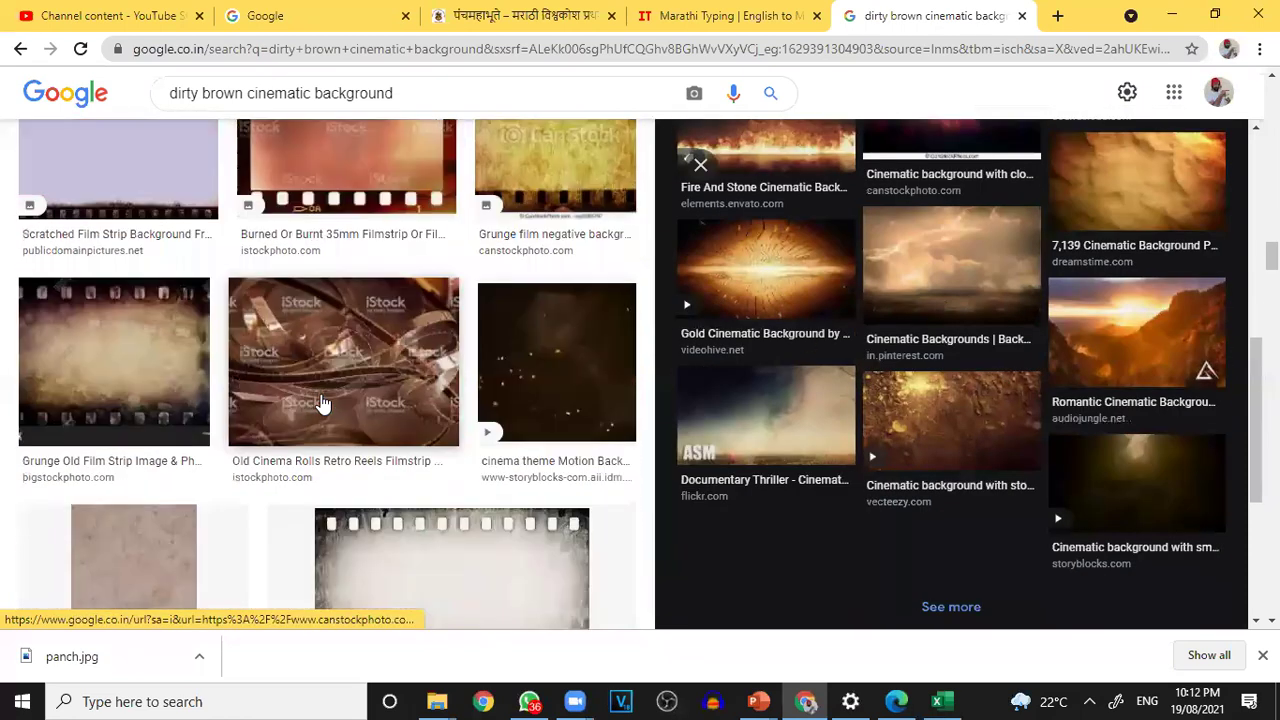
pyautogui.scroll(-3, 323, 403)
pyautogui.scroll(-4, 330, 402)
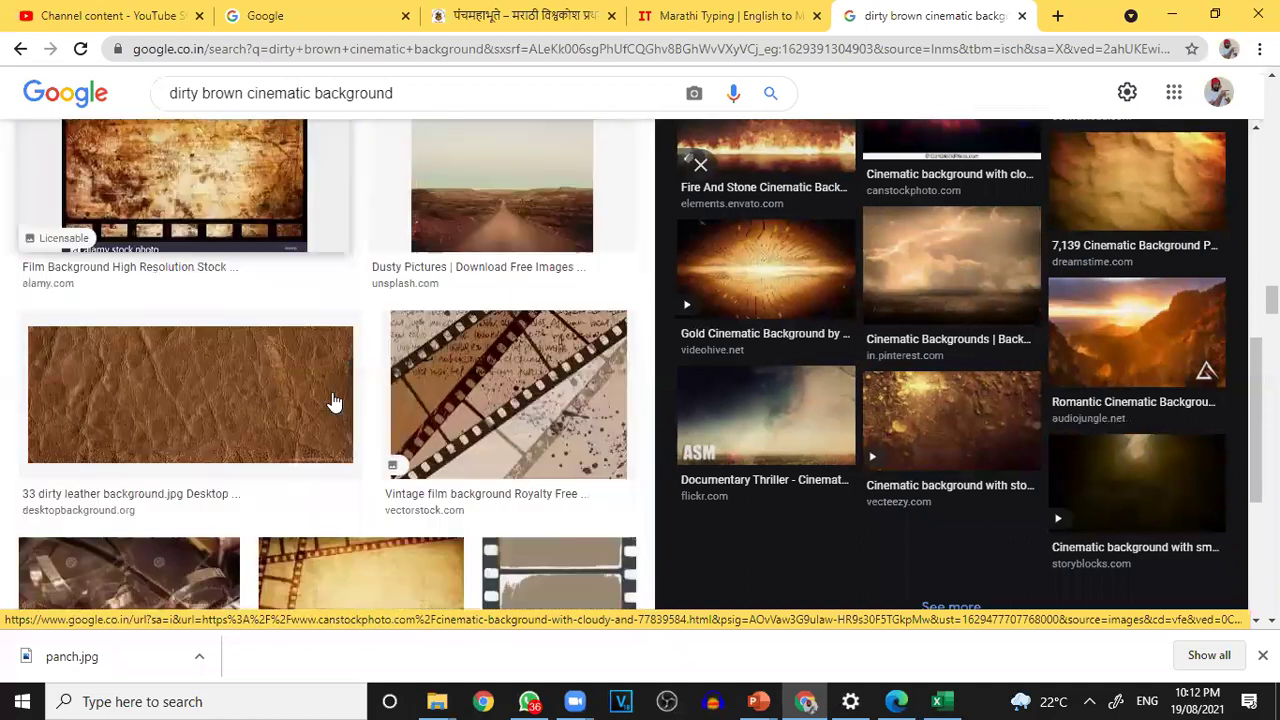
pyautogui.scroll(-2, 335, 402)
pyautogui.scroll(-5, 336, 404)
pyautogui.scroll(-4, 336, 404)
pyautogui.click(215, 338)
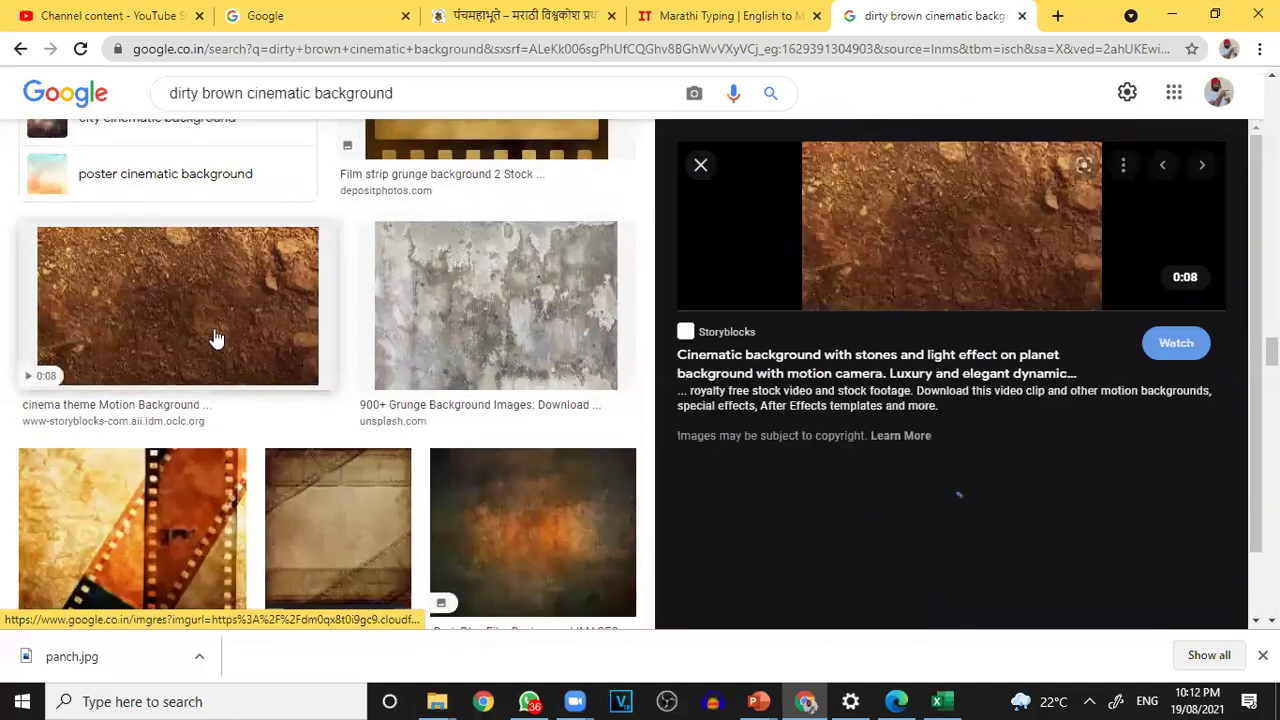
# - Find the template.net vintage style film texture in the results and copy its image
pyautogui.scroll(-3, 366, 371)
pyautogui.scroll(-2, 376, 373)
pyautogui.scroll(-3, 376, 373)
pyautogui.scroll(-3, 214, 370)
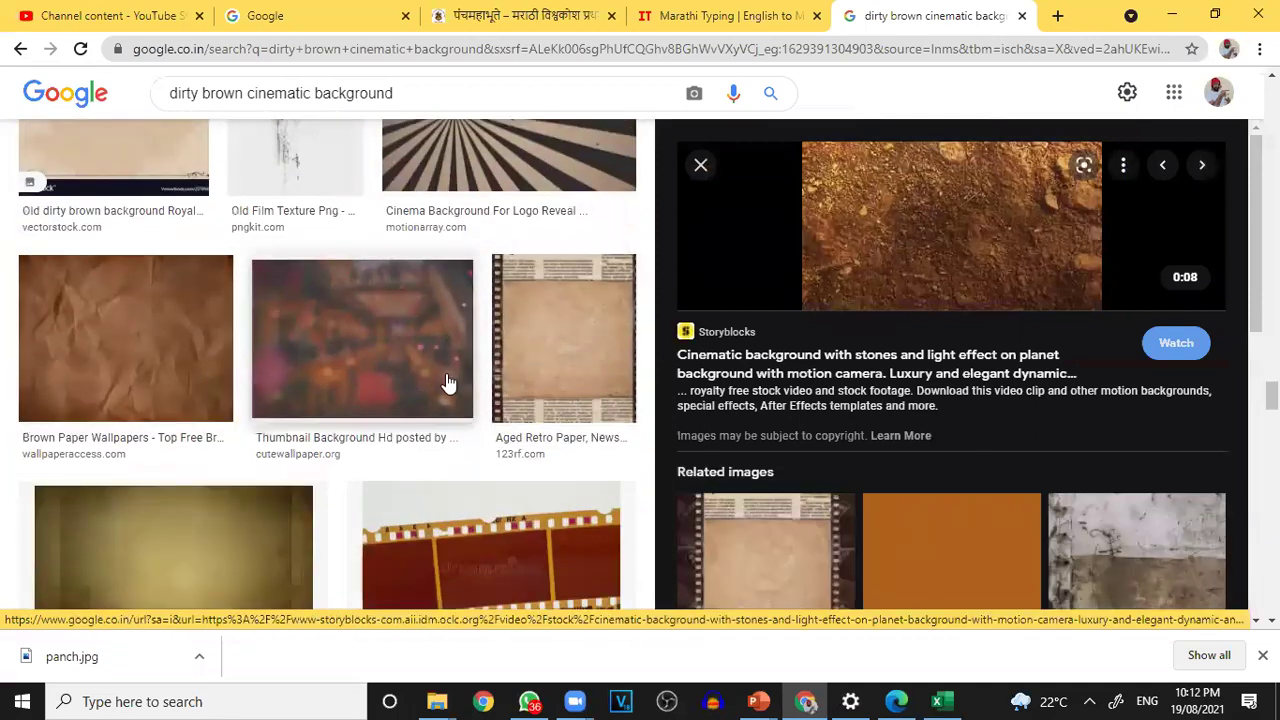
pyautogui.scroll(1, 446, 375)
pyautogui.scroll(-4, 446, 380)
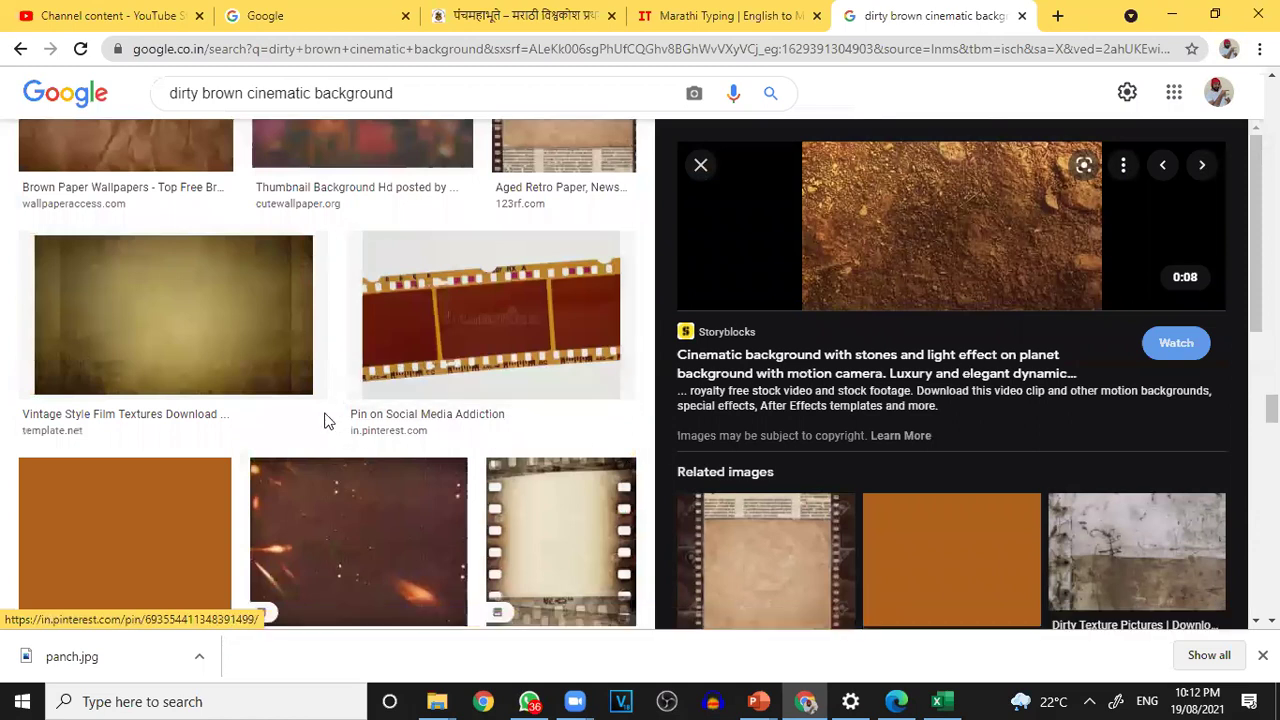
pyautogui.click(212, 335)
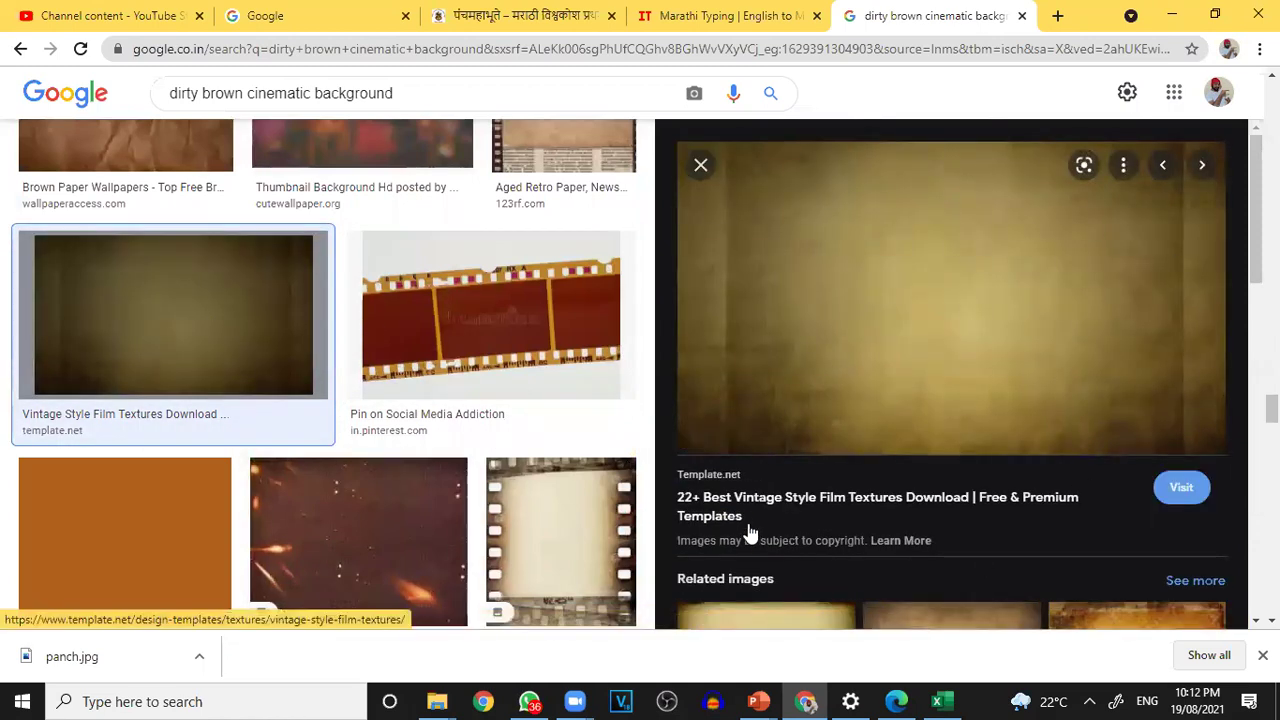
pyautogui.rightClick(819, 291)
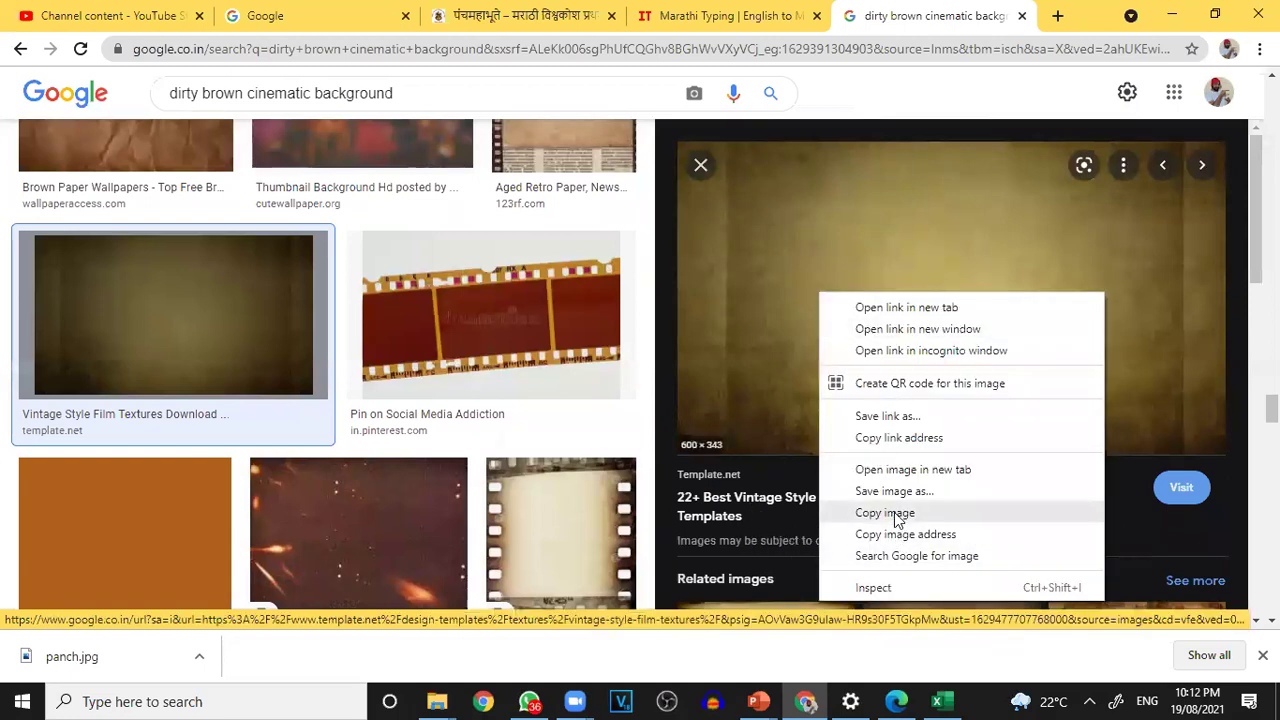
# - Switch back to PowerPoint, paste the copied texture onto slide 1, and move it to the slide's upper-left corner
pyautogui.hotkey('alt', 'Tab')
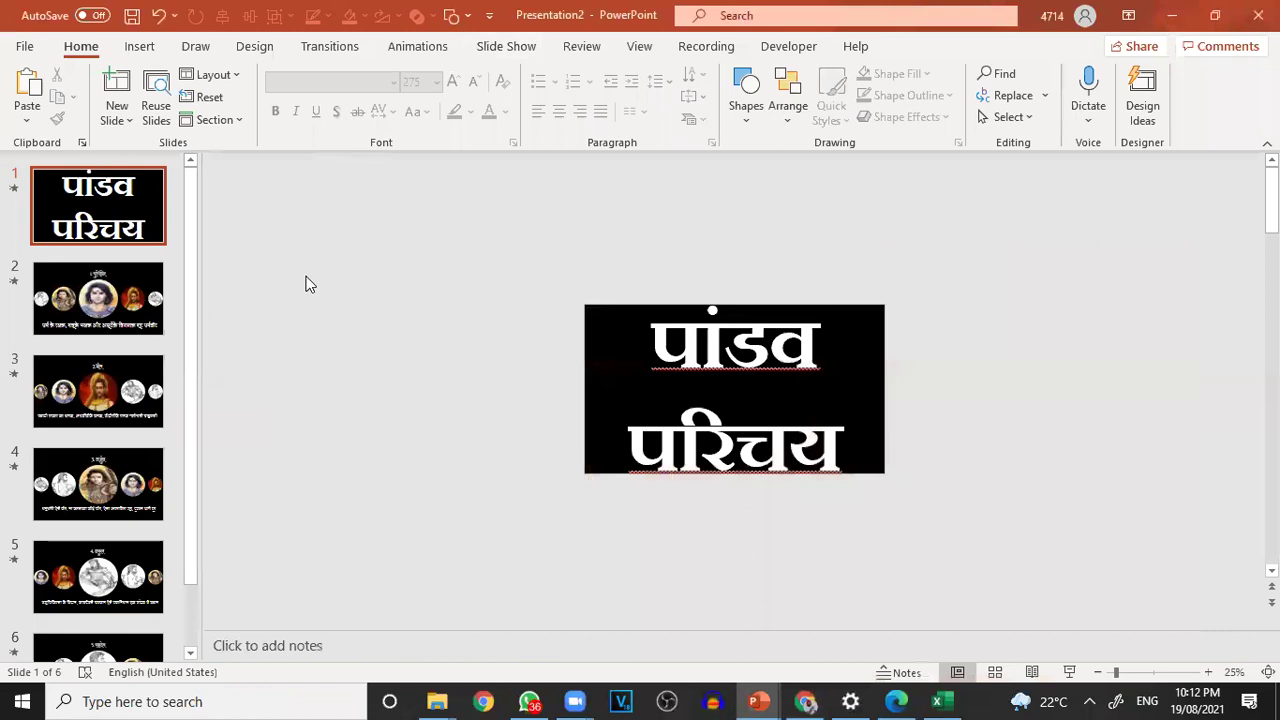
pyautogui.rightClick(433, 251)
pyautogui.click(535, 286)
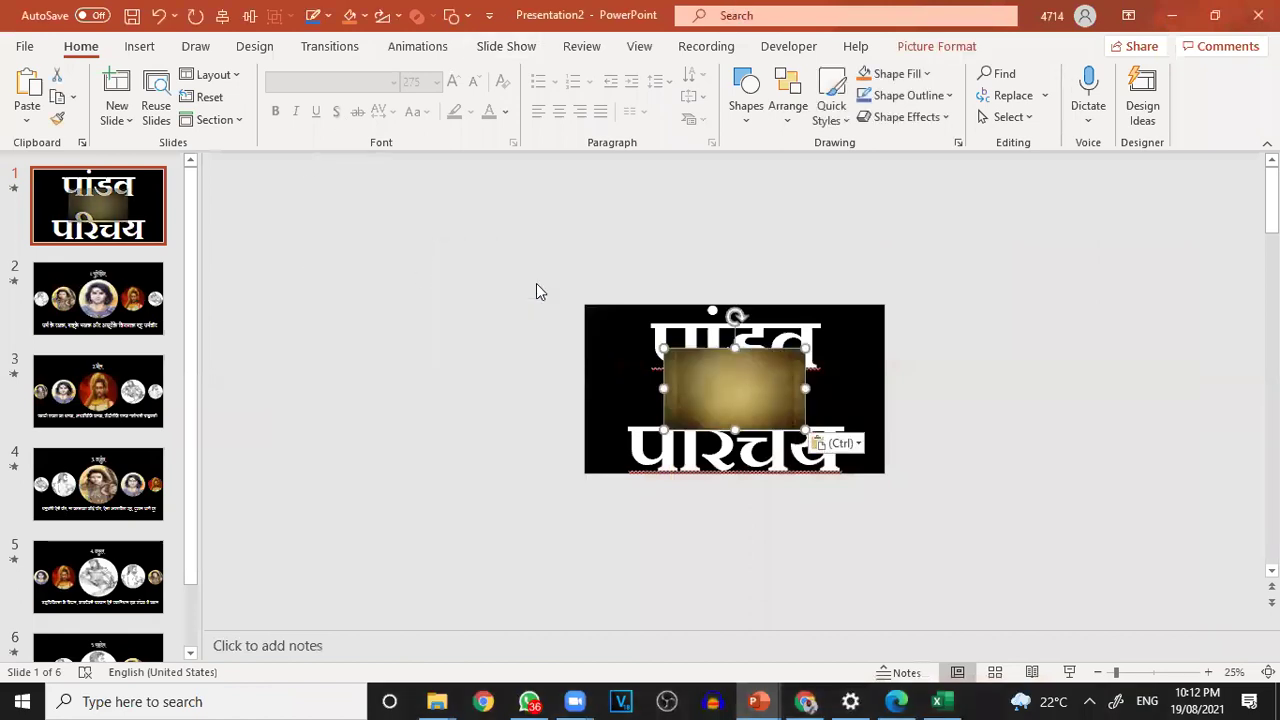
pyautogui.moveTo(719, 388); pyautogui.dragTo(640, 341)
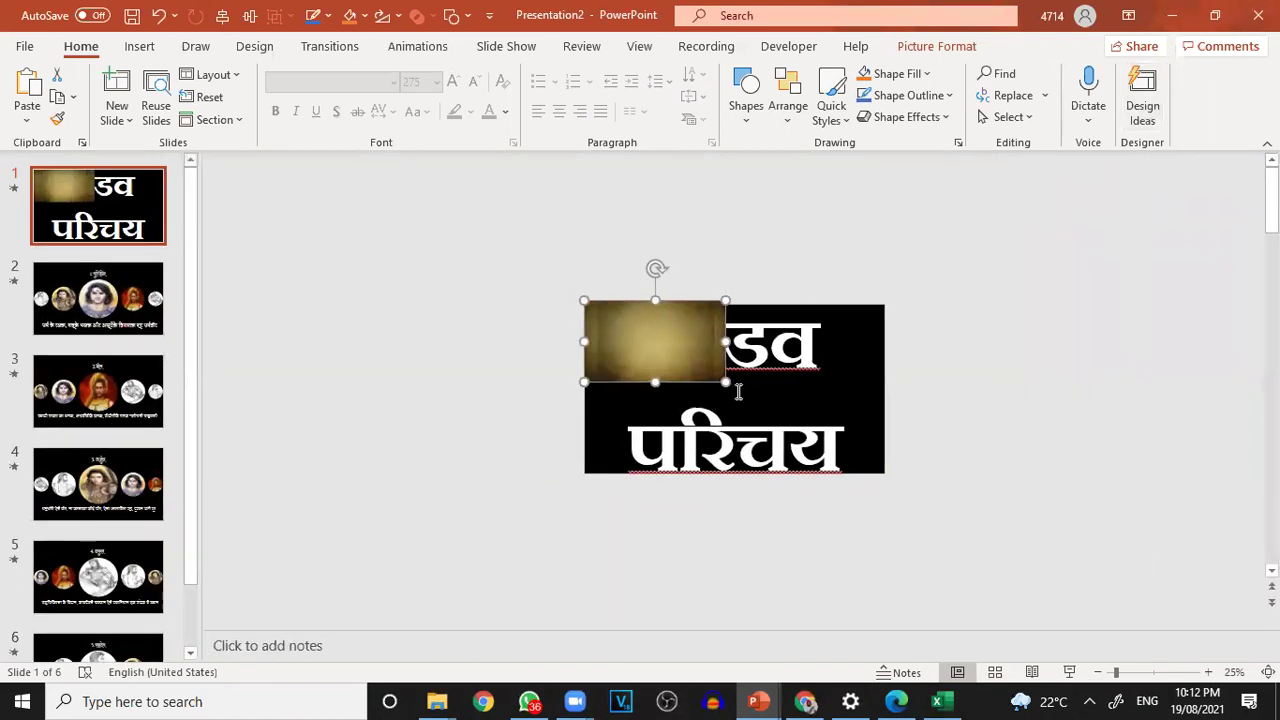
# - Enlarge the pasted brown texture until it covers the whole of slide 1
pyautogui.moveTo(726, 382); pyautogui.dragTo(878, 466)
pyautogui.rightClick(683, 348)
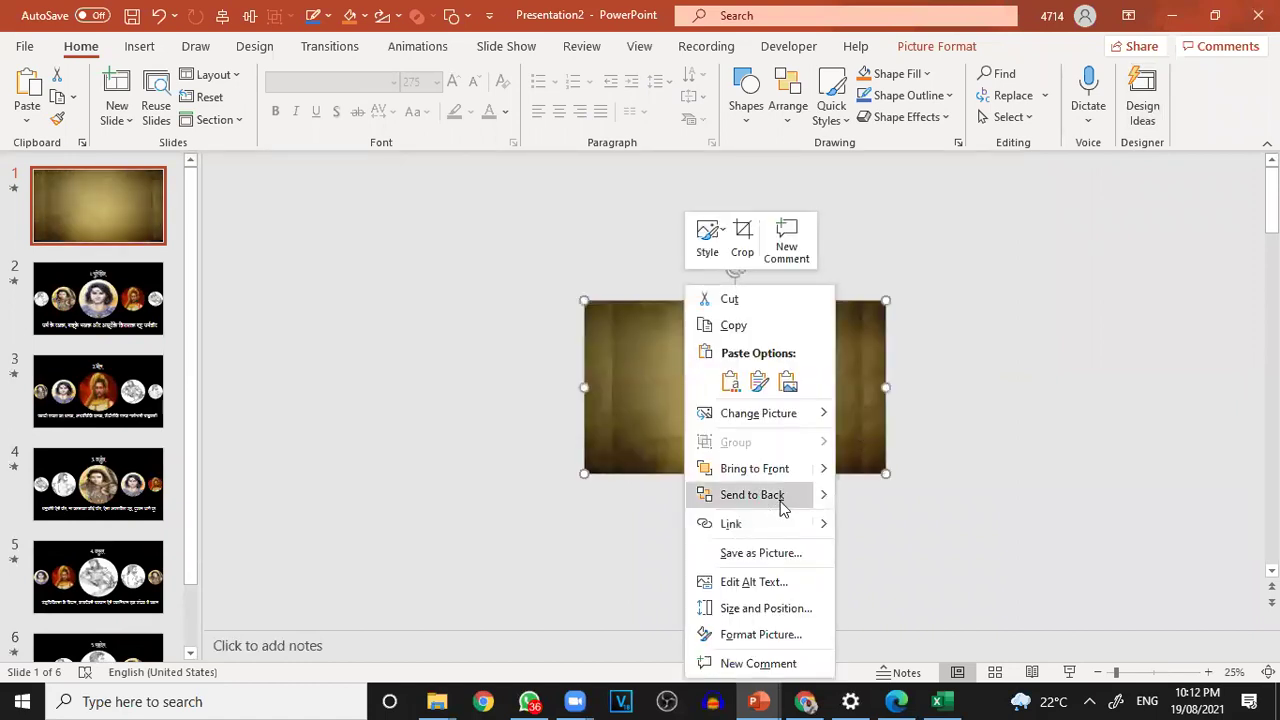
pyautogui.click(980, 551)
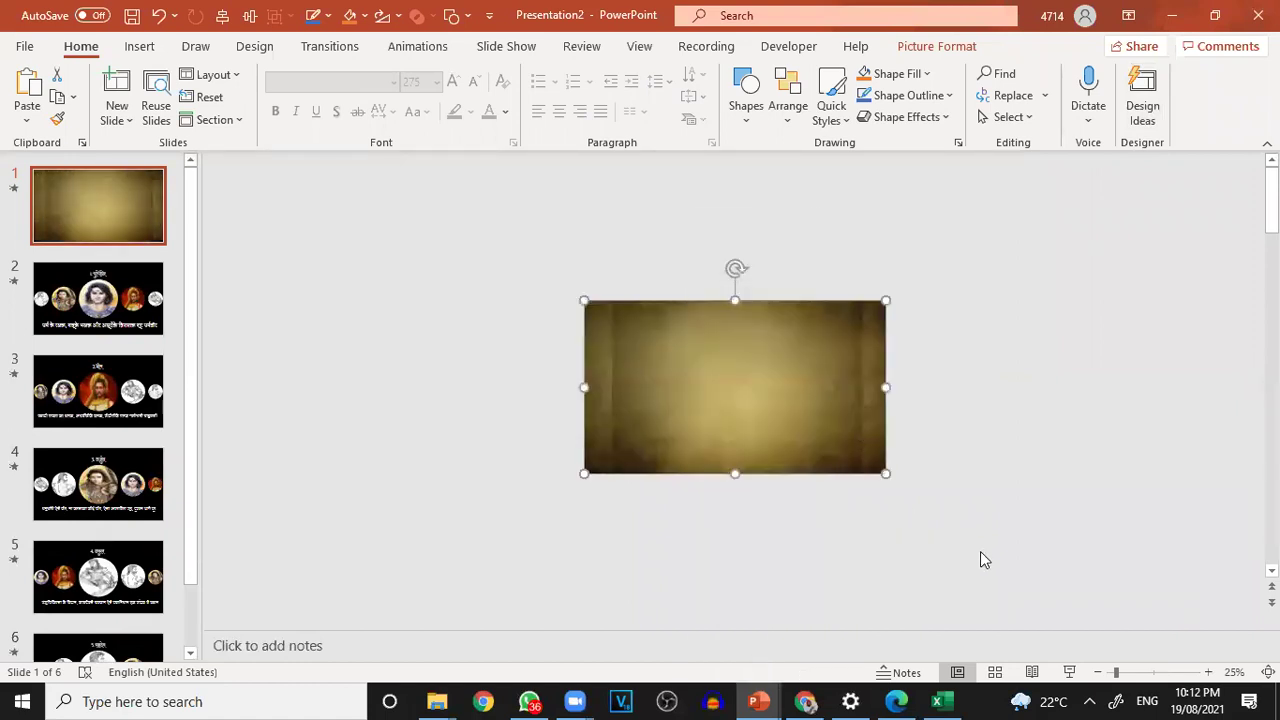
# - Switch to Chrome and run an image search for "jaydrath mahabharat scene"
pyautogui.click(818, 697)
pyautogui.scroll(3, 500, 257)
pyautogui.scroll(3, 505, 258)
pyautogui.tripleClick(449, 93)
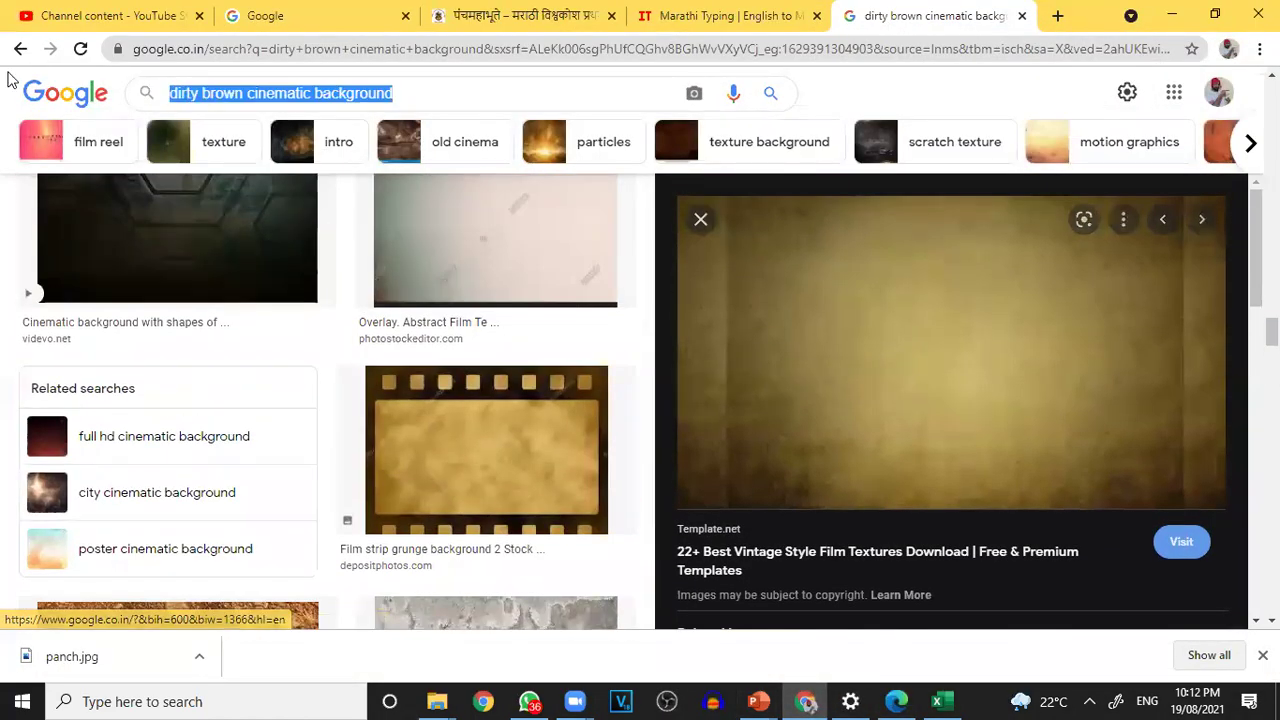
pyautogui.write('jayd')
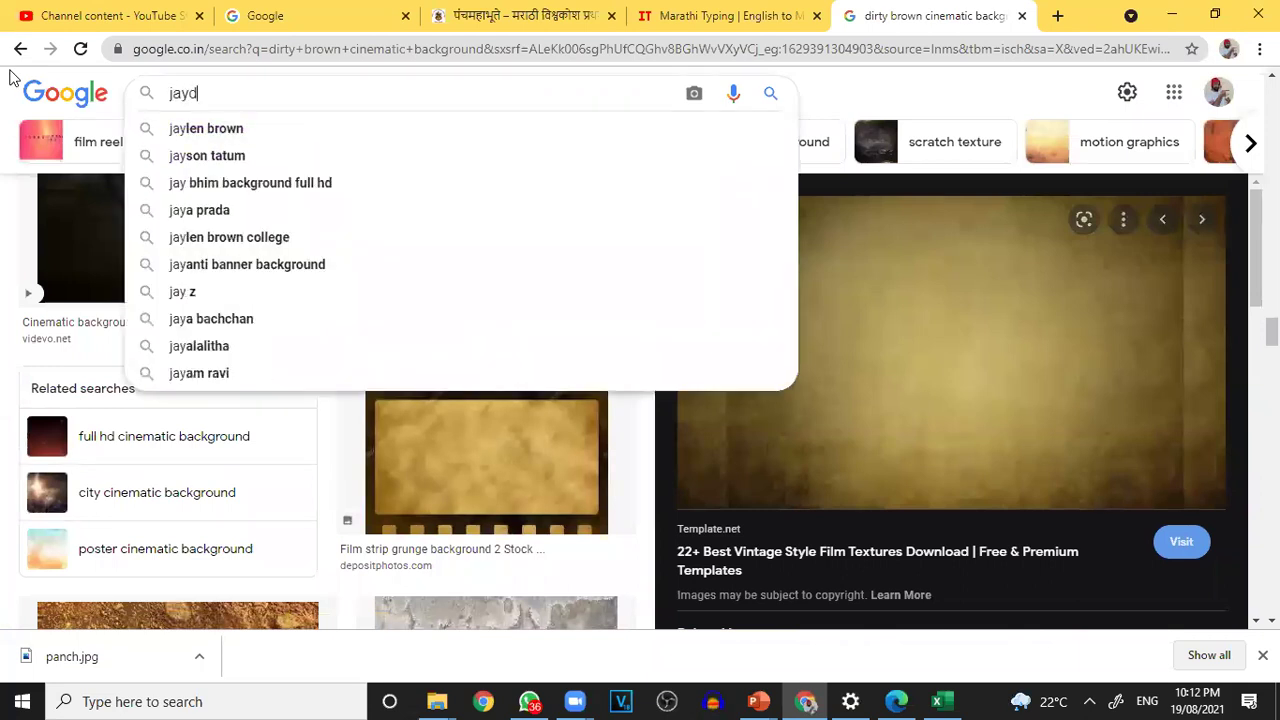
pyautogui.write('rath')
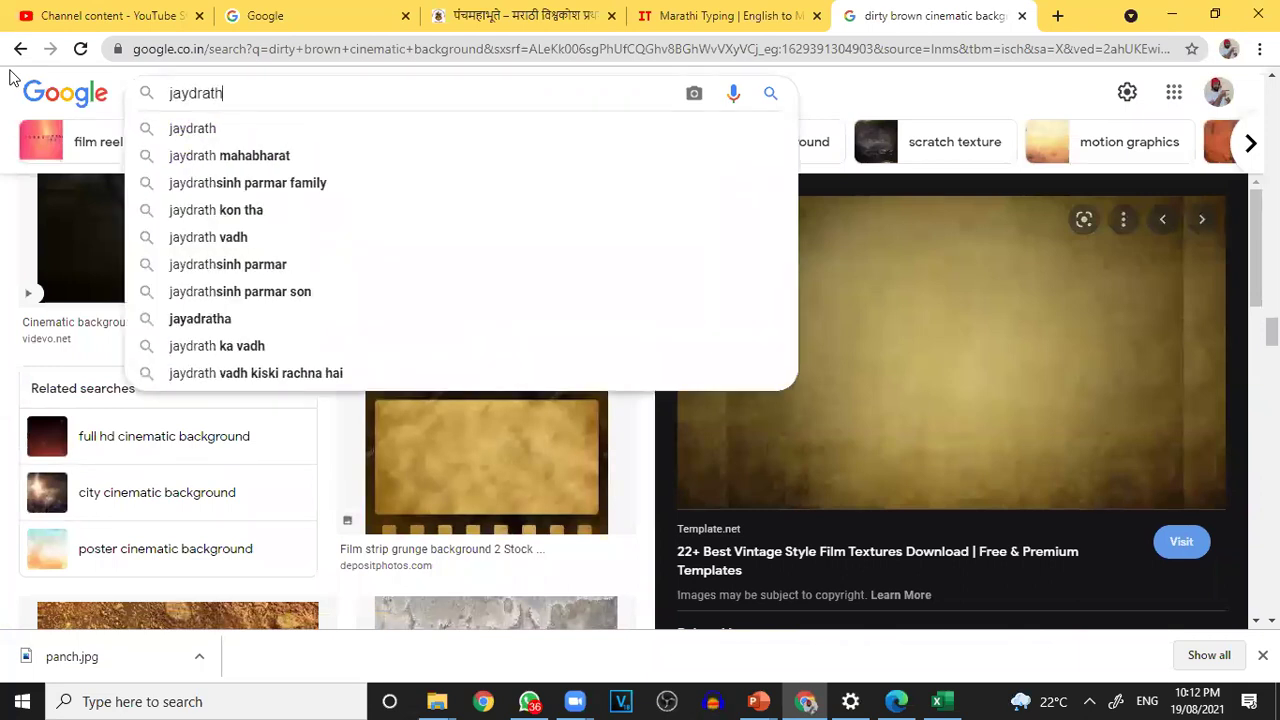
pyautogui.click(229, 157)
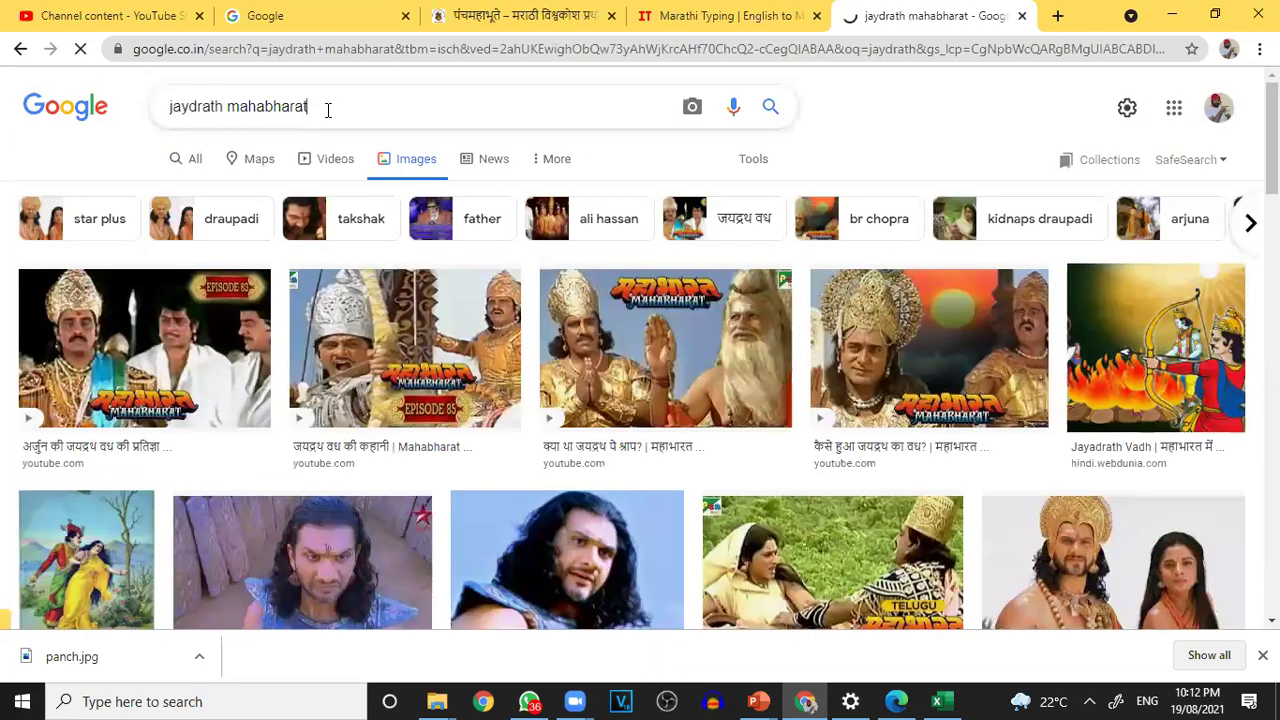
pyautogui.write('scene')
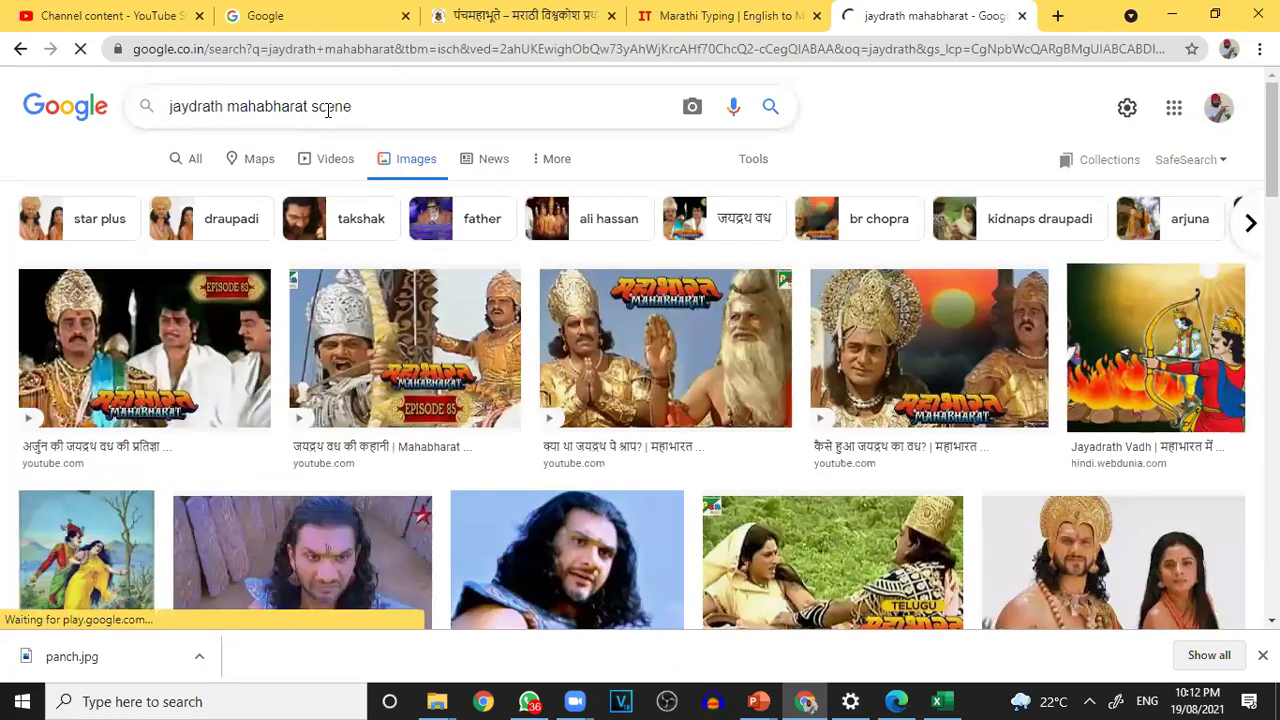
pyautogui.press('Return')
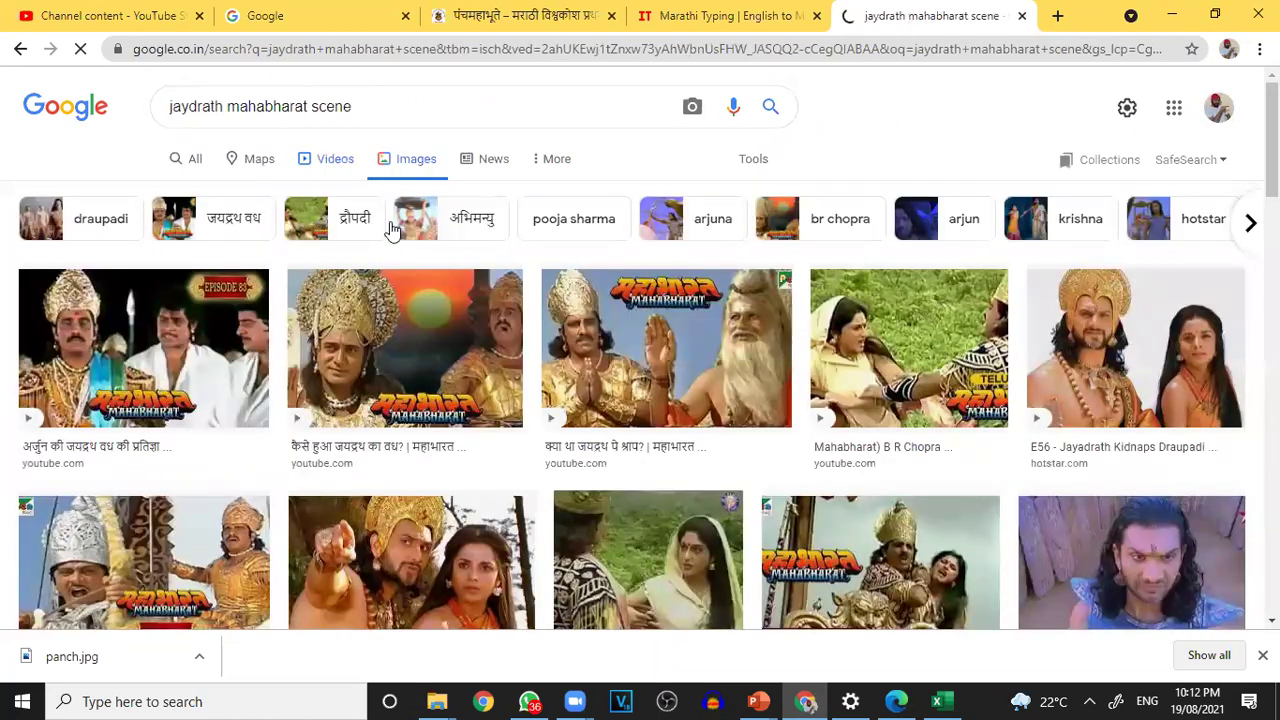
# - Preview the Zee News painting of the archer on a chariot, check its related images, and copy the painting
pyautogui.scroll(-7, 480, 320)
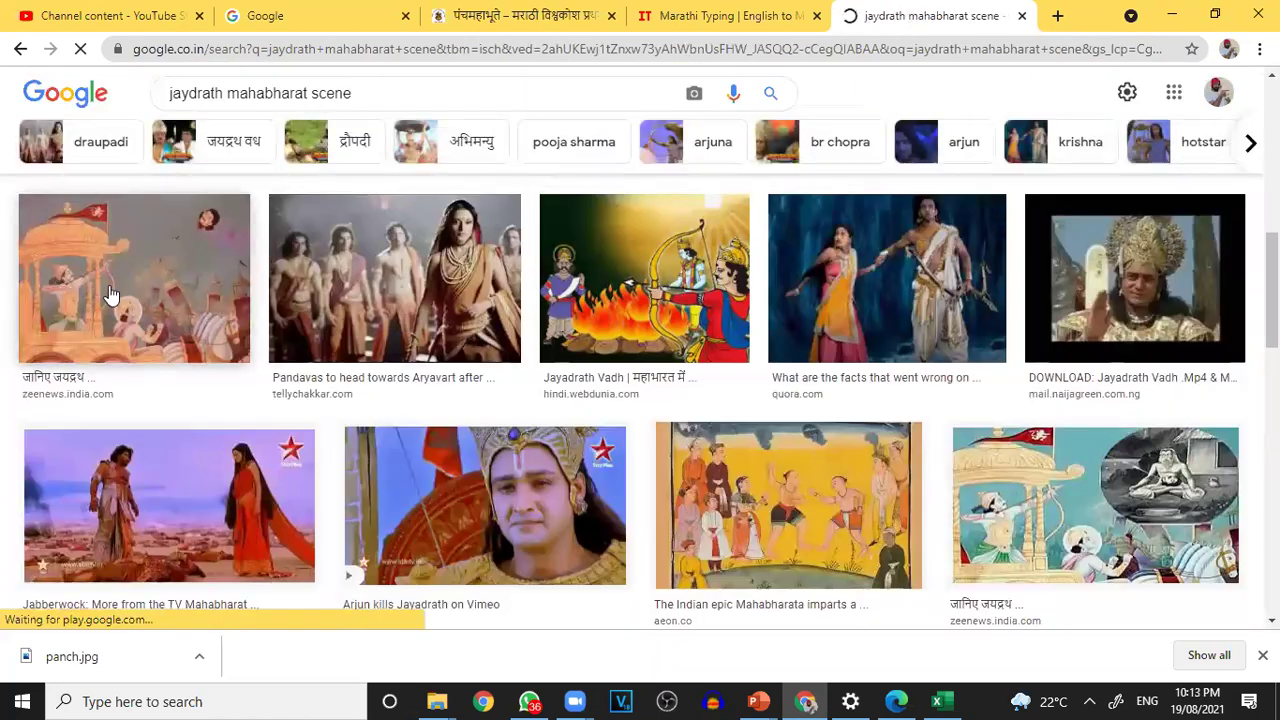
pyautogui.click(110, 298)
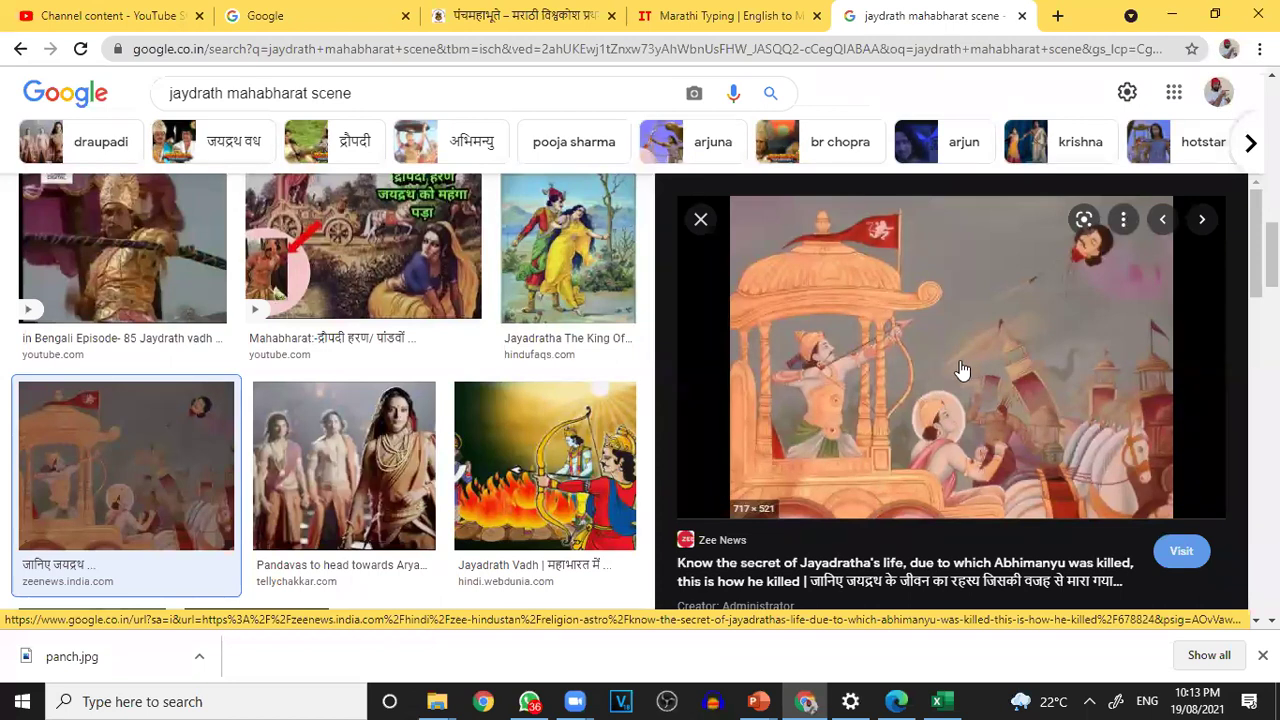
pyautogui.scroll(-5, 960, 370)
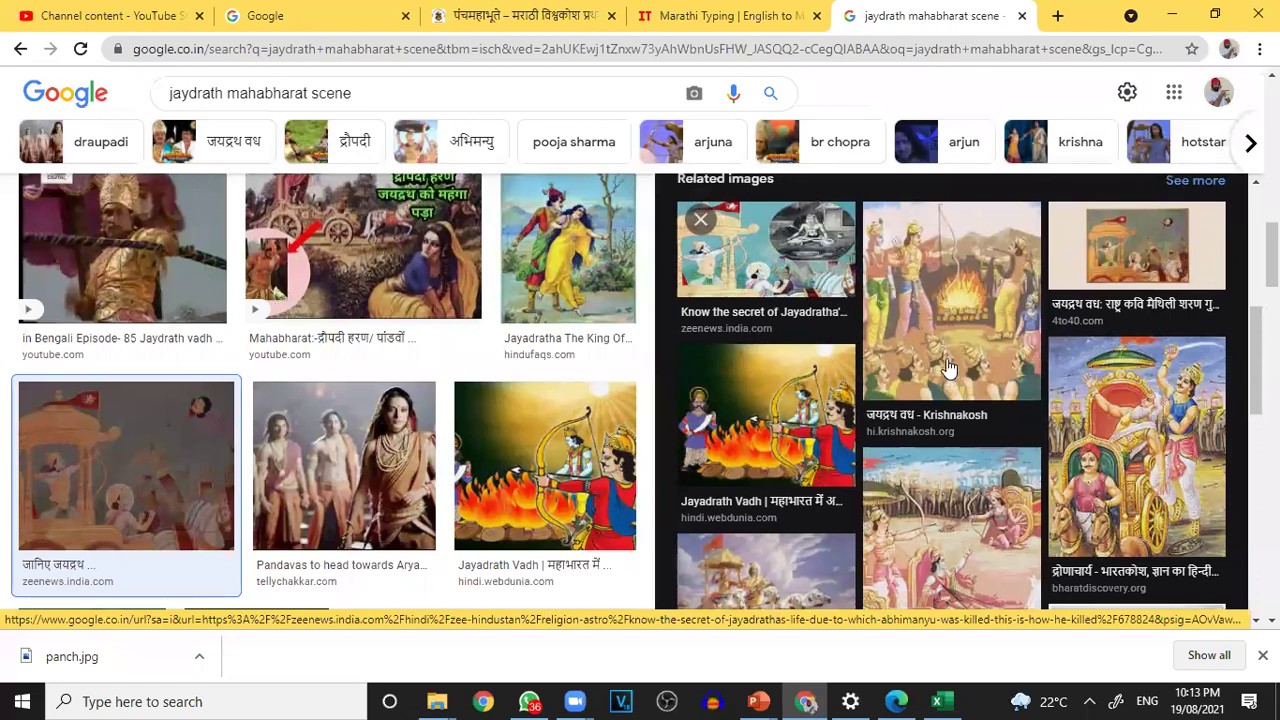
pyautogui.scroll(5, 948, 368)
pyautogui.scroll(-5, 948, 368)
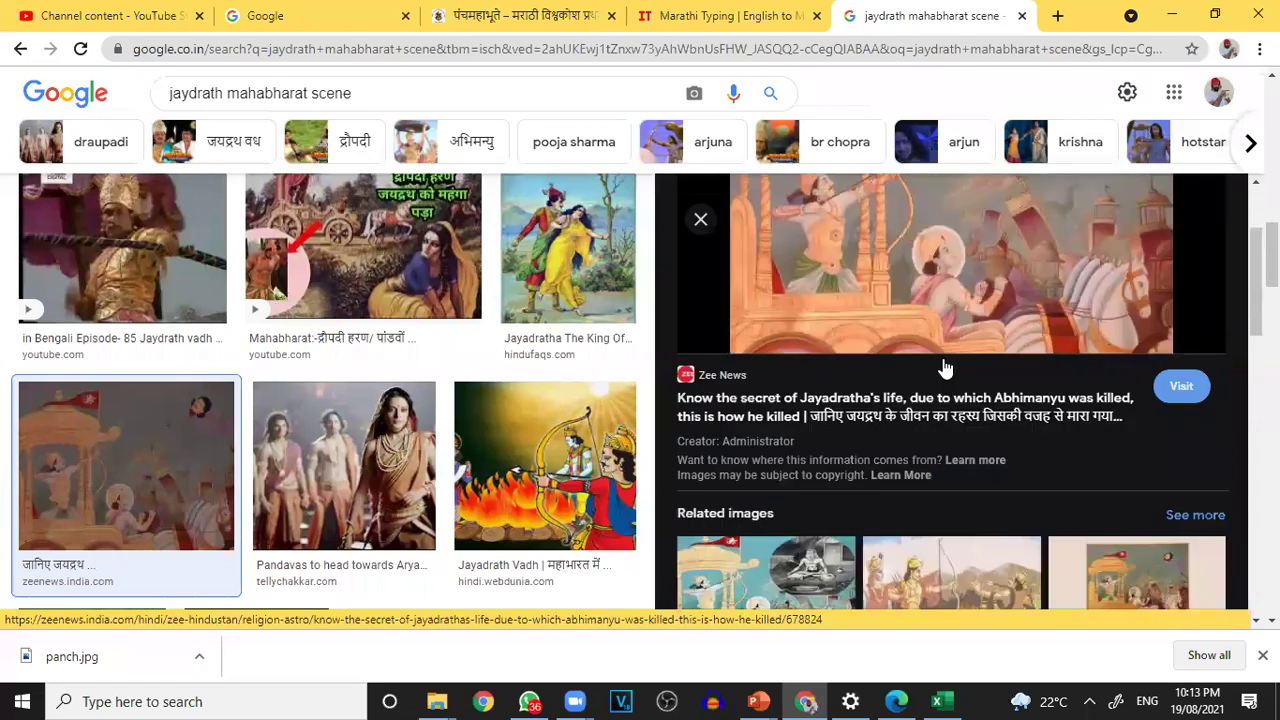
pyautogui.scroll(-5, 306, 423)
pyautogui.scroll(5, 312, 418)
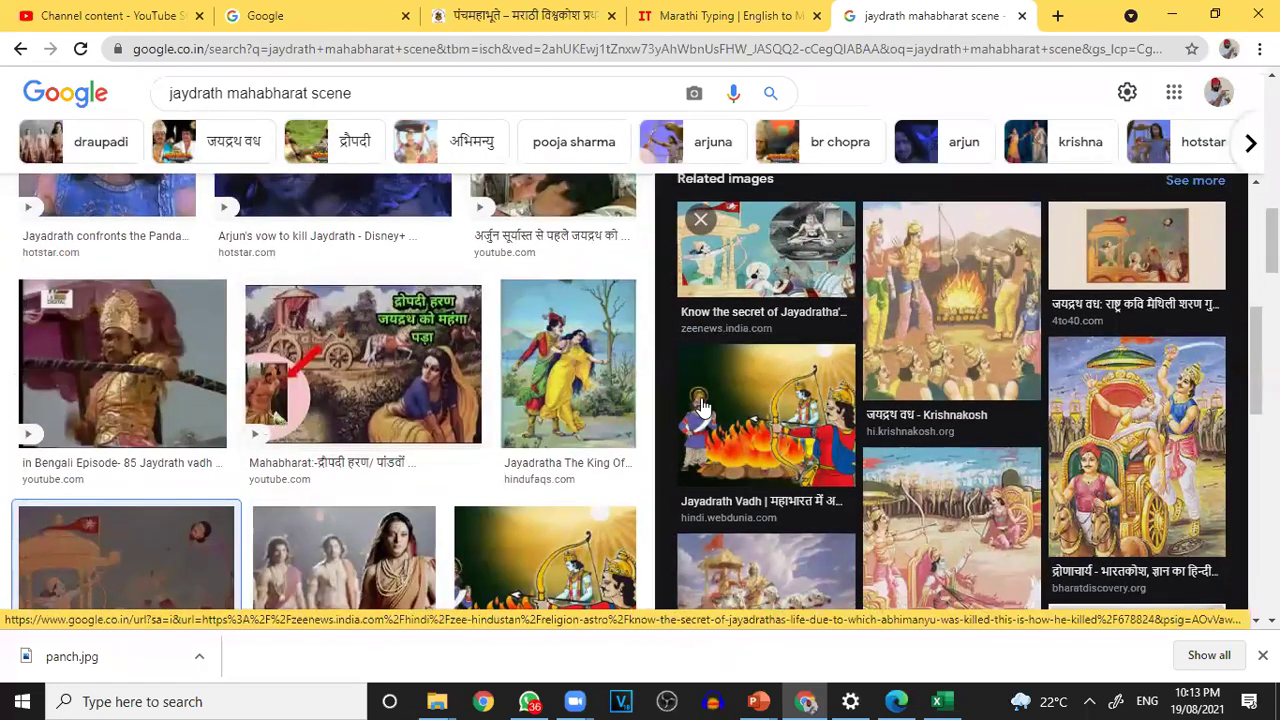
pyautogui.scroll(5, 780, 408)
pyautogui.rightClick(871, 360)
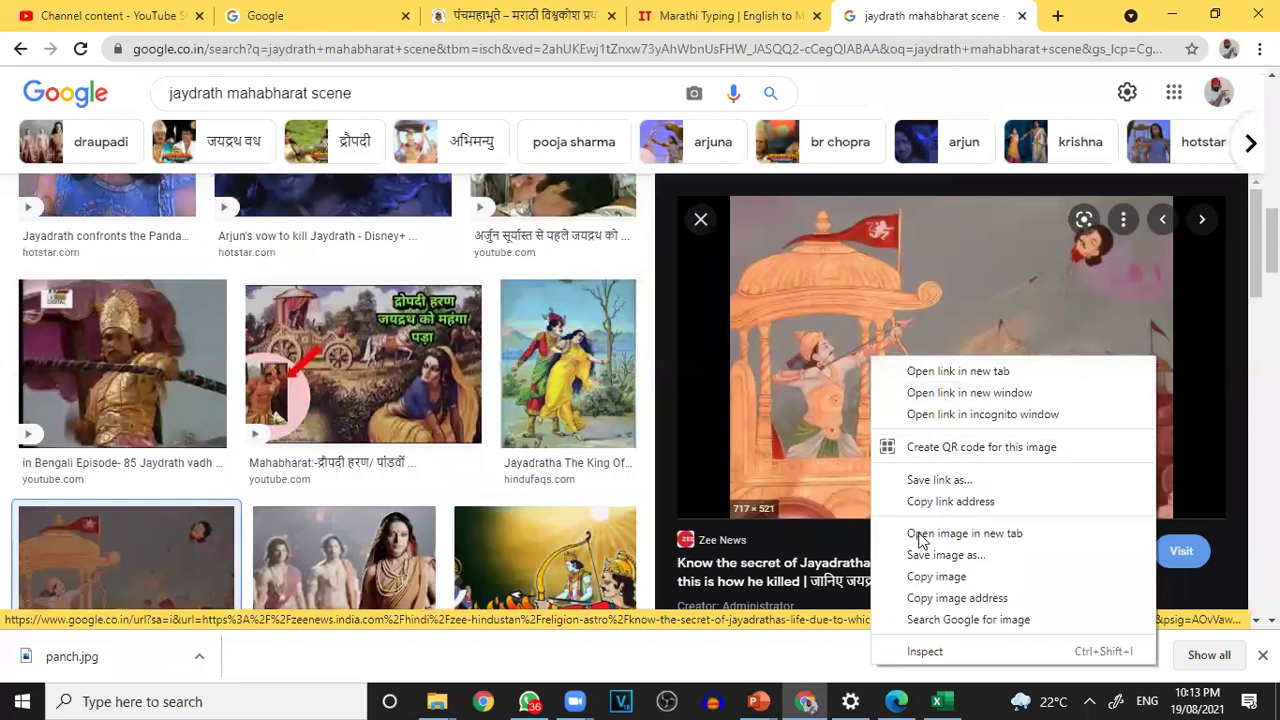
pyautogui.click(936, 577)
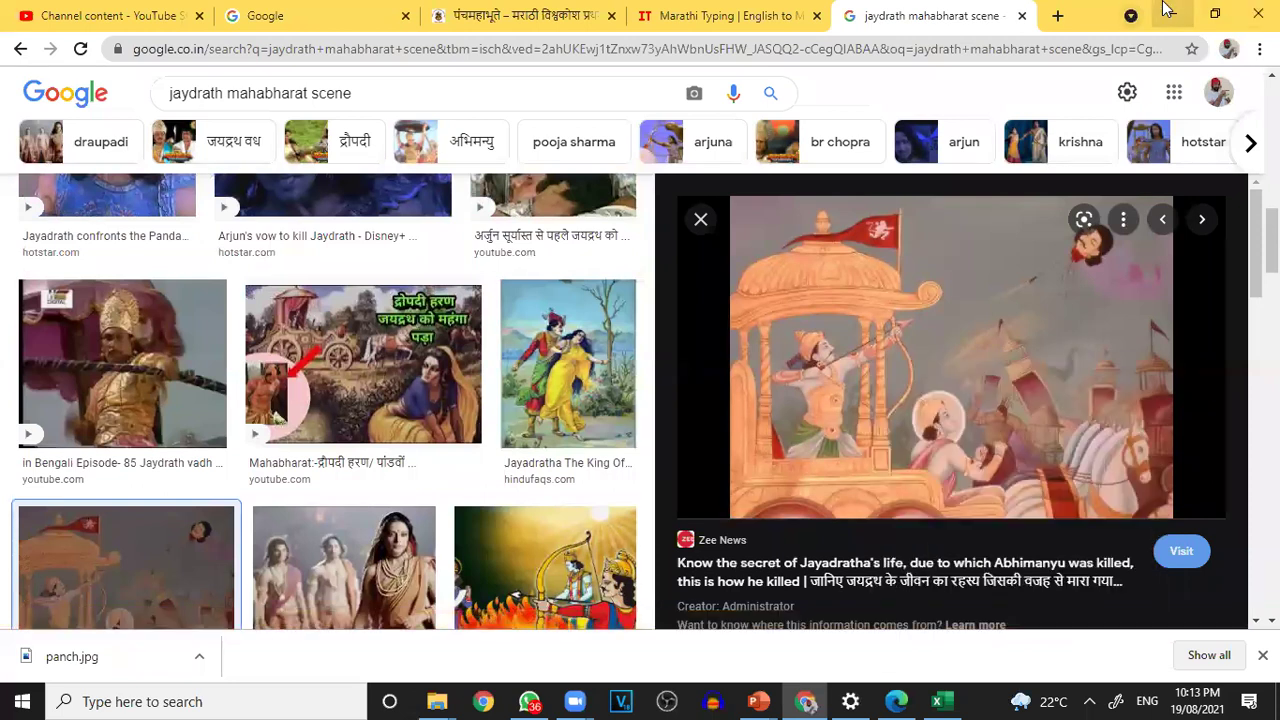
# - Switch back to PowerPoint, move the texture off slide 1, and paste the copied chariot painting as a picture
pyautogui.click(1172, 15)
pyautogui.moveTo(723, 337); pyautogui.dragTo(1010, 348)
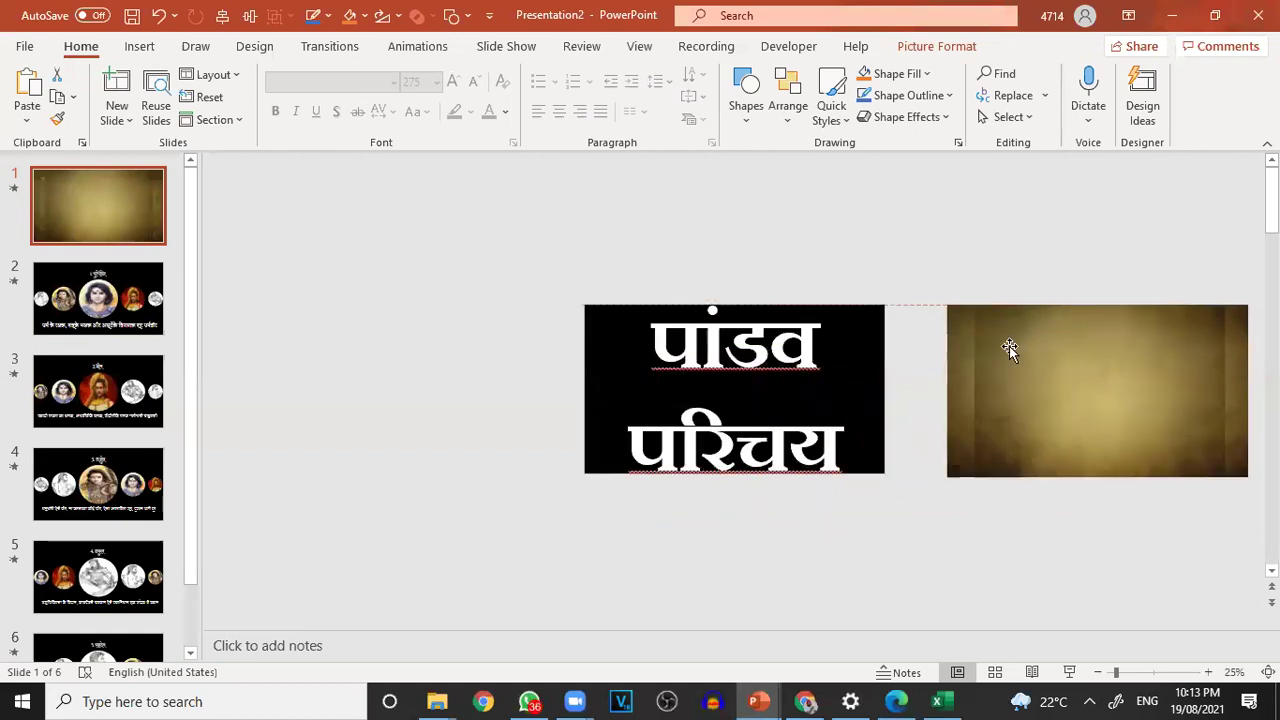
pyautogui.rightClick(467, 255)
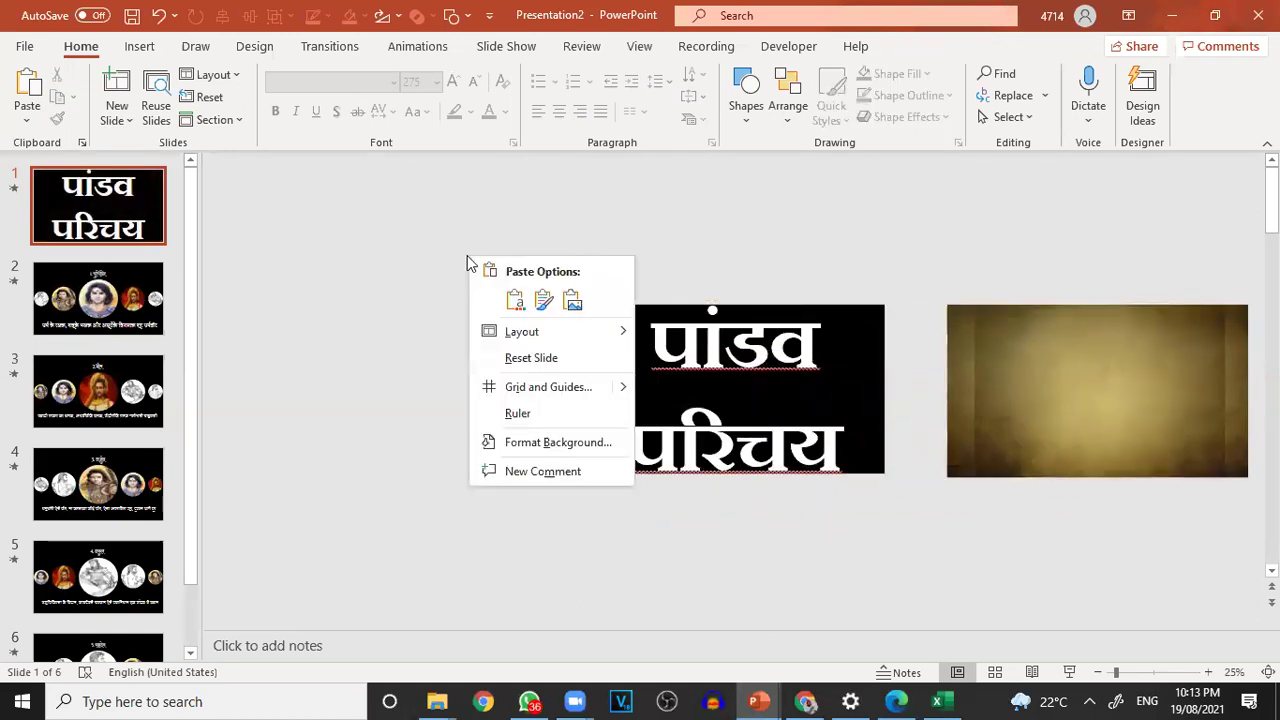
pyautogui.click(570, 301)
# - Stretch the chariot painting to cover slide 1 and send it to the back, behind the title
pyautogui.moveTo(704, 368); pyautogui.dragTo(635, 357)
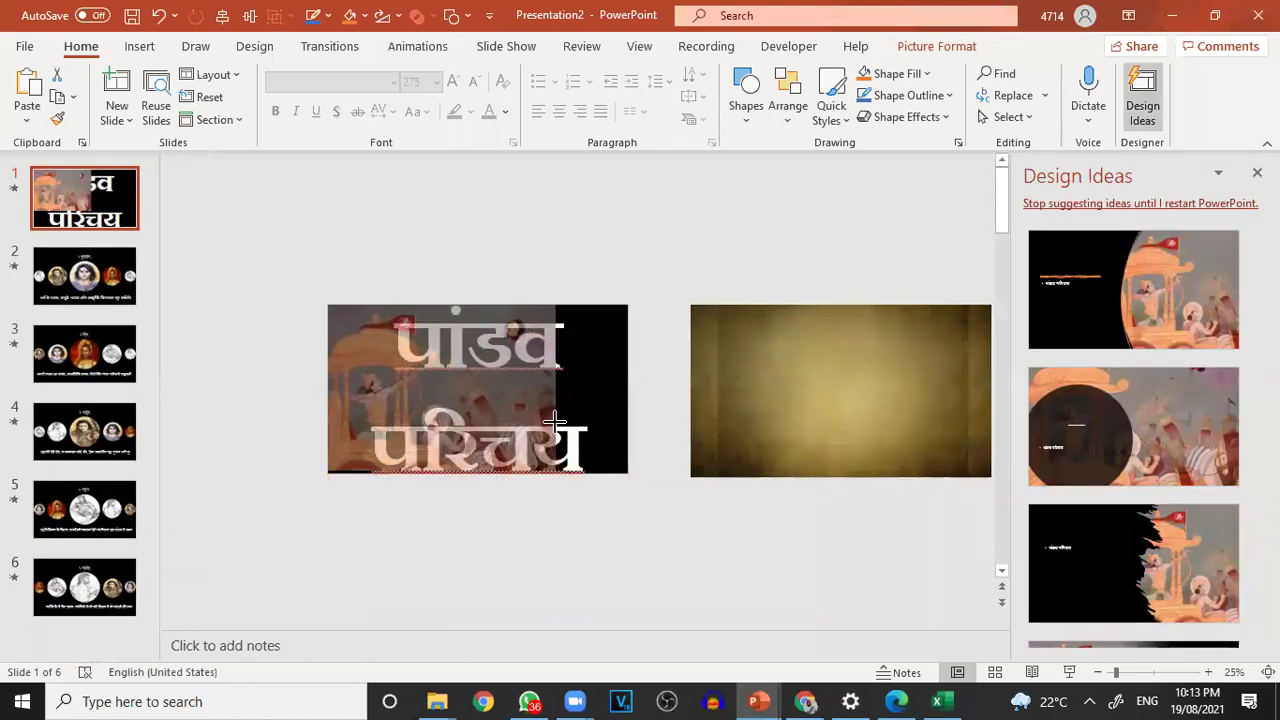
pyautogui.moveTo(556, 421); pyautogui.dragTo(629, 406)
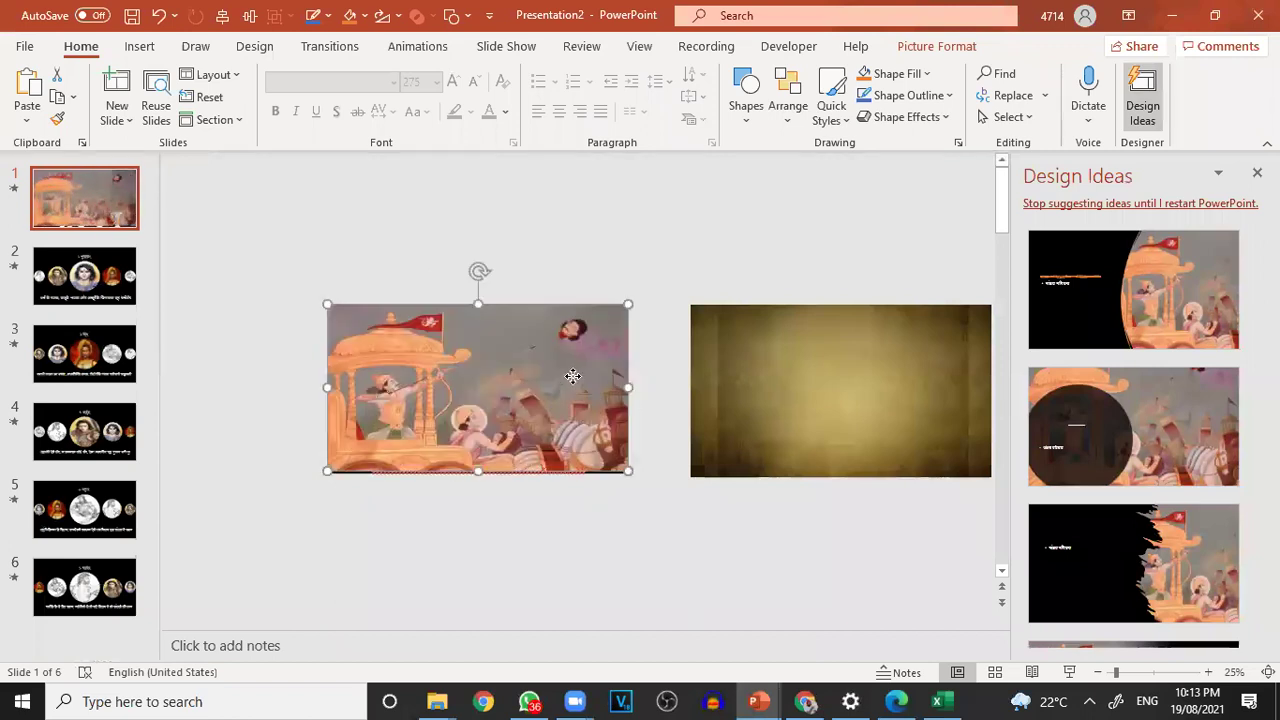
pyautogui.rightClick(572, 375)
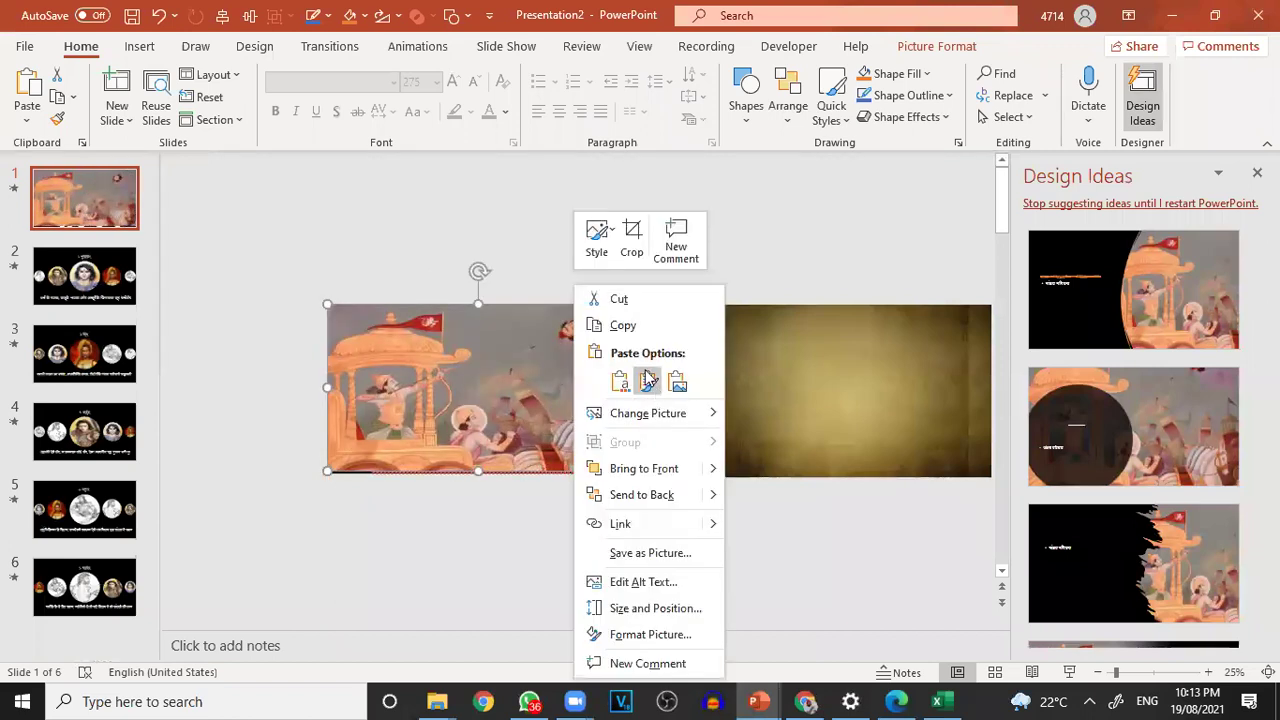
pyautogui.click(654, 495)
# - Bring the title text box to the front and move the brown texture back over the slide beneath it
pyautogui.click(754, 358)
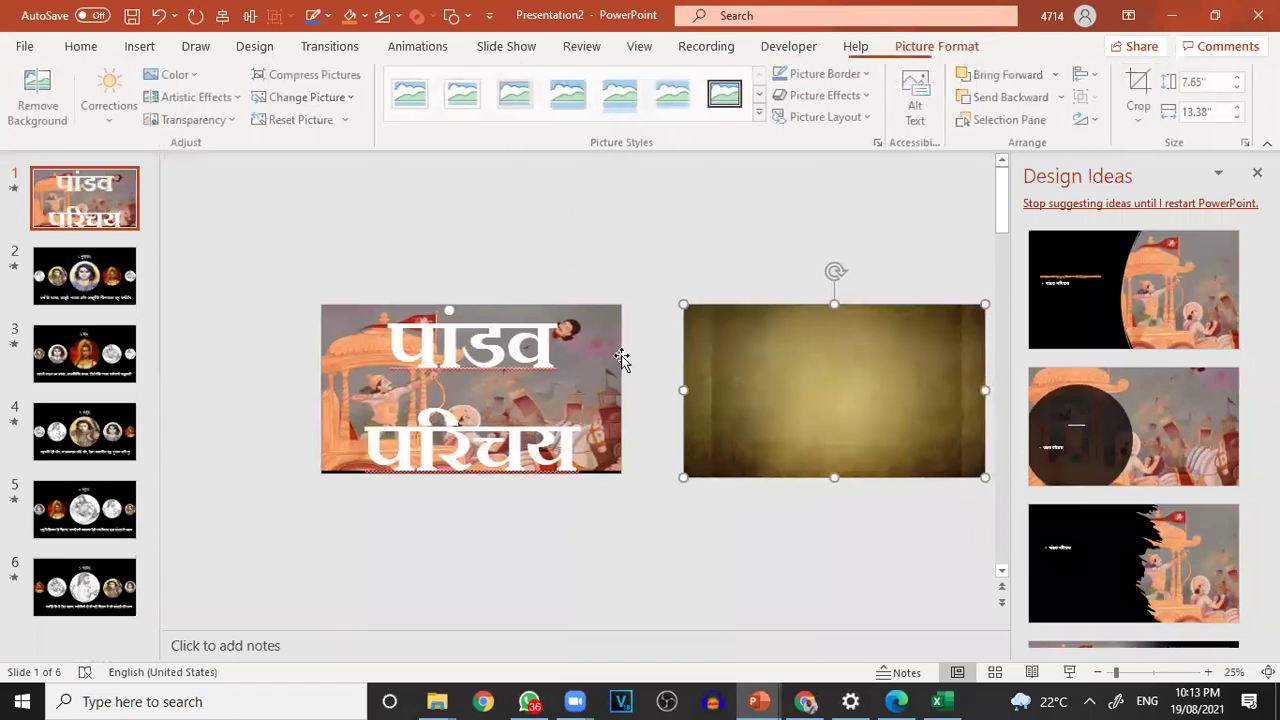
pyautogui.moveTo(790, 362); pyautogui.dragTo(650, 361)
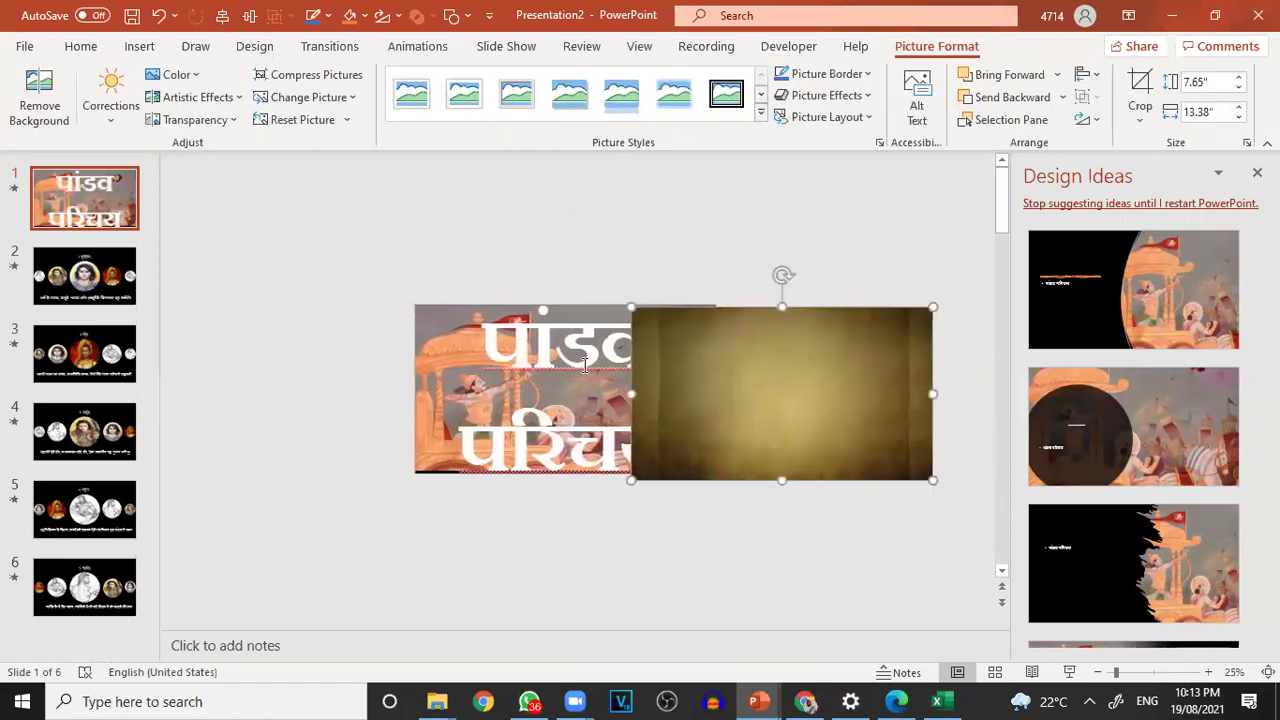
pyautogui.click(533, 298)
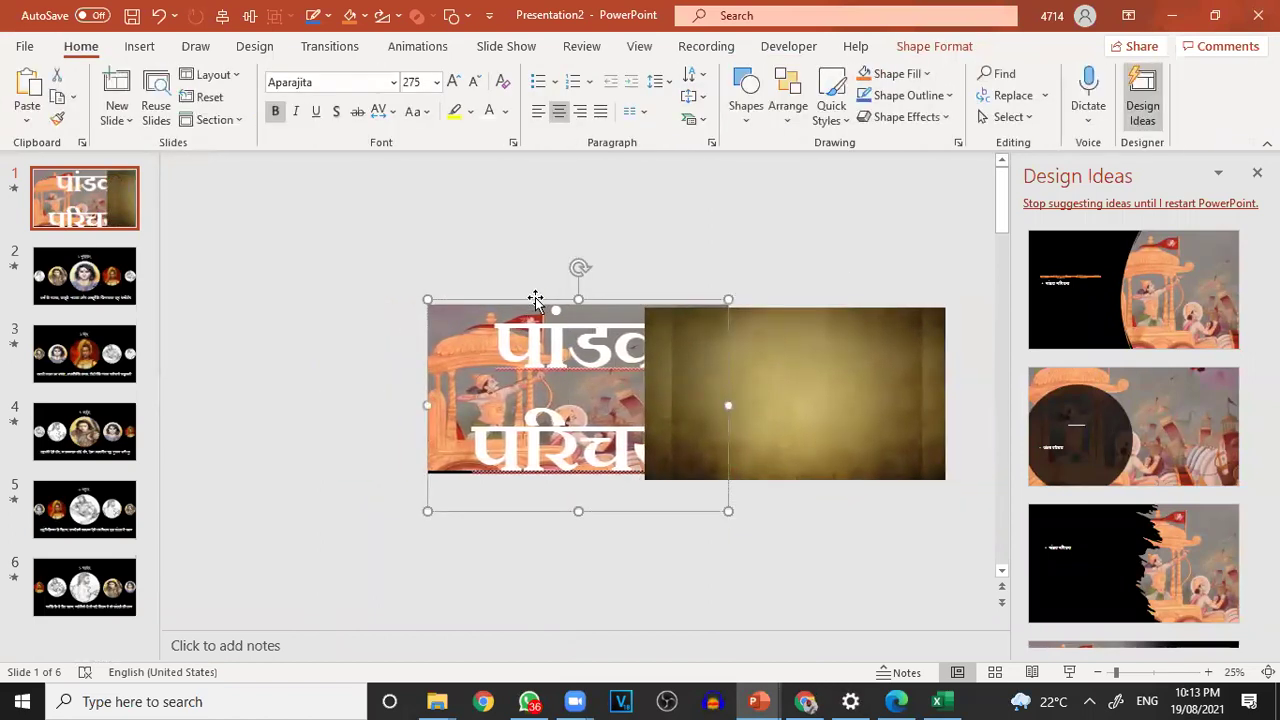
pyautogui.rightClick(535, 297)
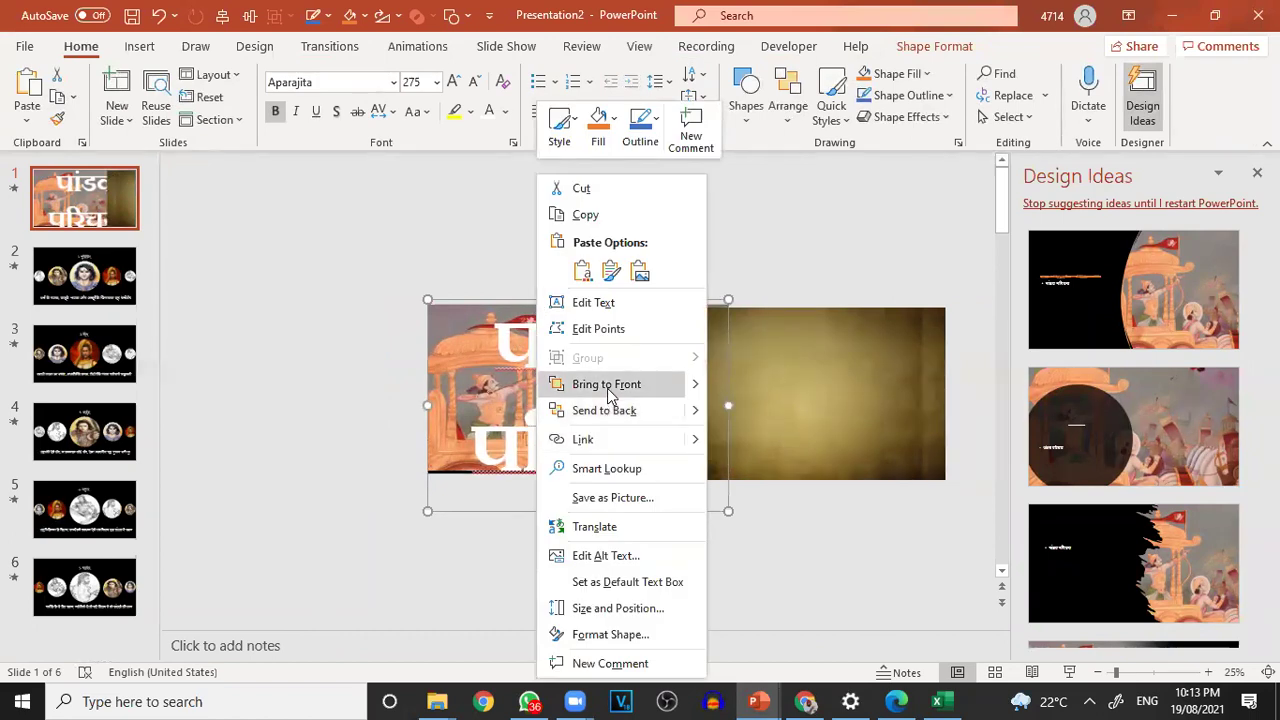
pyautogui.click(607, 386)
pyautogui.moveTo(851, 367); pyautogui.dragTo(637, 359)
# - Try selecting the title and the texture together and open the shape formatting options
pyautogui.click(548, 335)
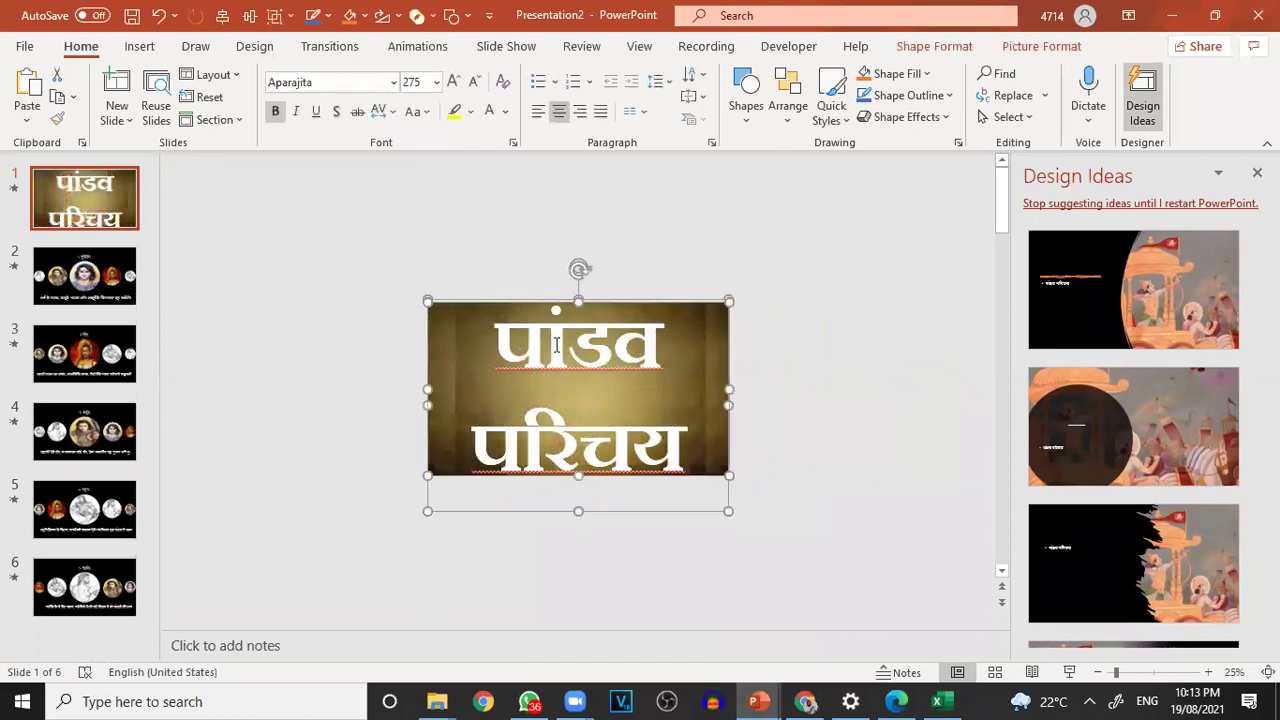
pyautogui.click(537, 497)
pyautogui.click(425, 281)
pyautogui.click(464, 316)
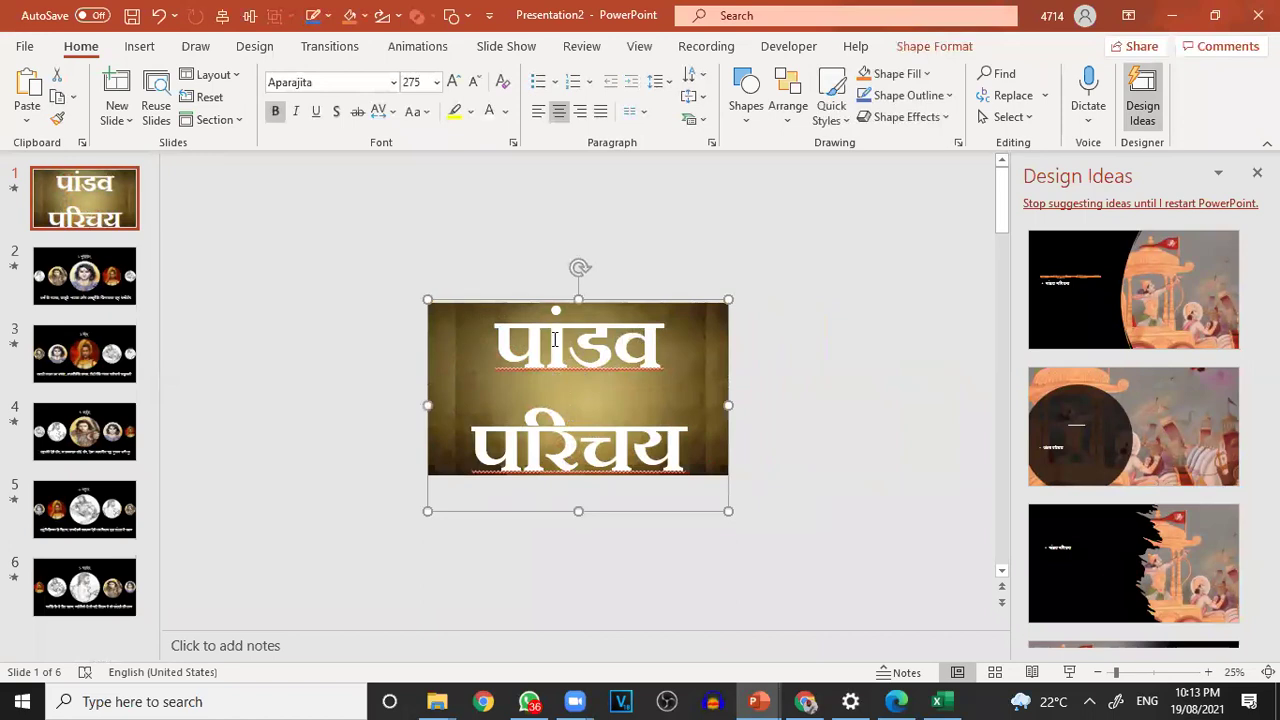
pyautogui.click(955, 48)
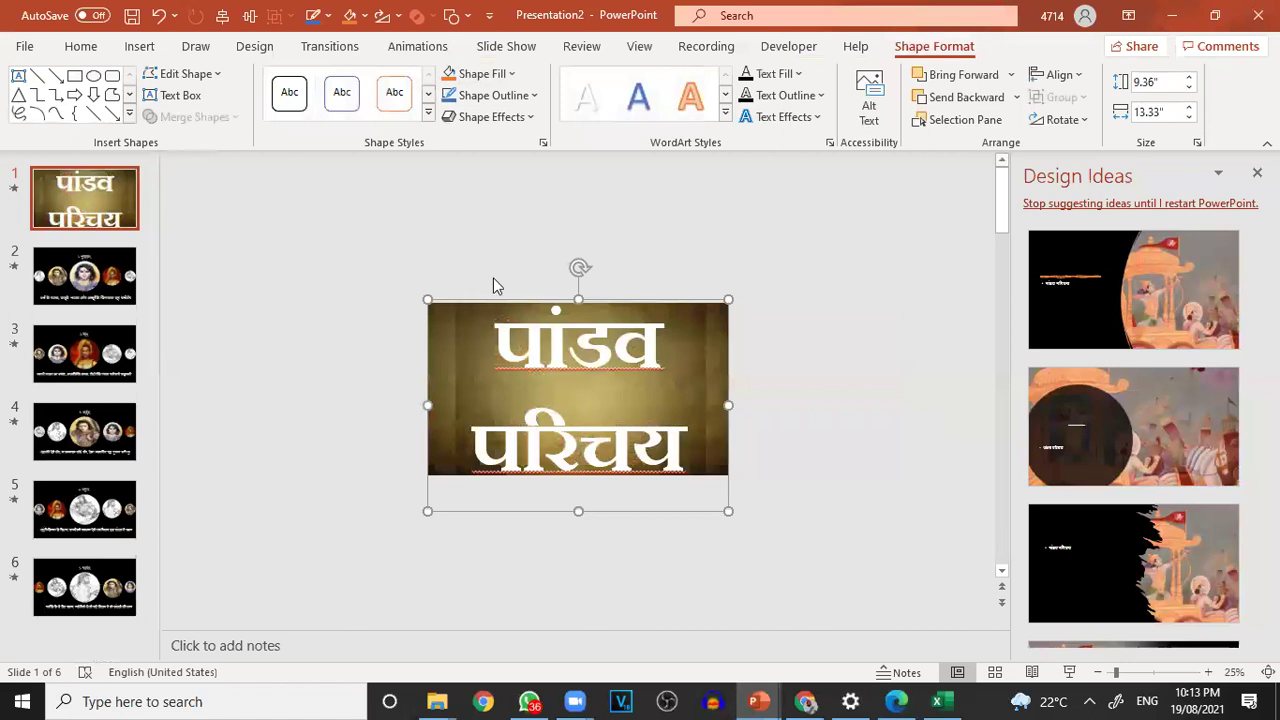
pyautogui.click(197, 338)
pyautogui.click(449, 318)
pyautogui.press('Escape')
# - Move the title down and partly off the slide, and delete the brown texture covering the painting
pyautogui.click(434, 311)
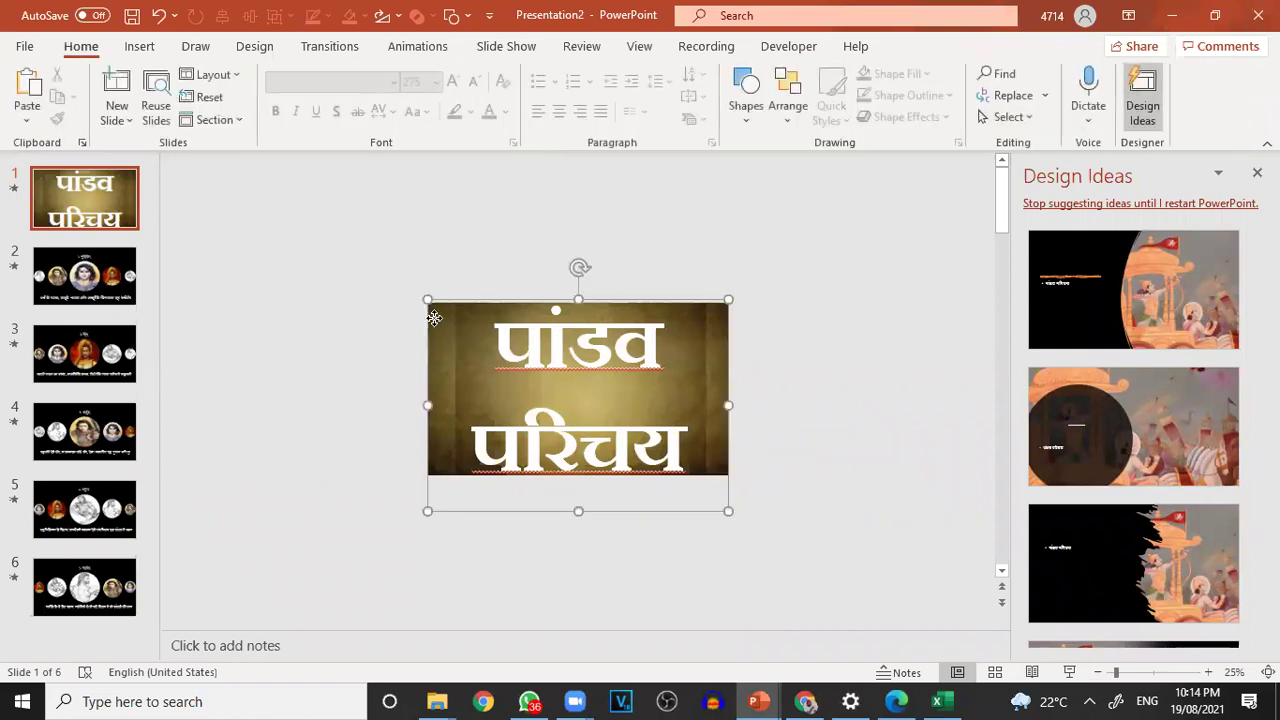
pyautogui.moveTo(725, 370); pyautogui.dragTo(862, 401)
pyautogui.click(516, 325)
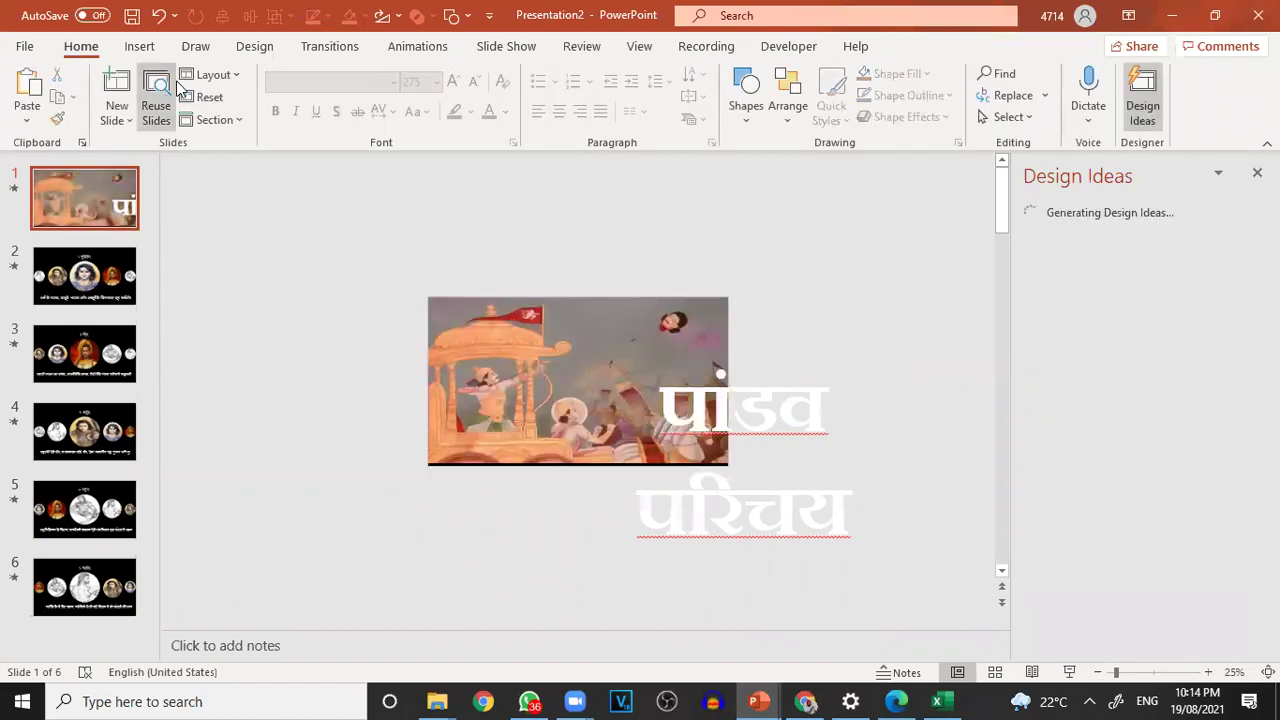
# - Draw a 13.33" by 7.5" rectangle covering slide 1 and apply the solid black preset shape style
pyautogui.click(139, 49)
pyautogui.click(340, 126)
pyautogui.click(391, 170)
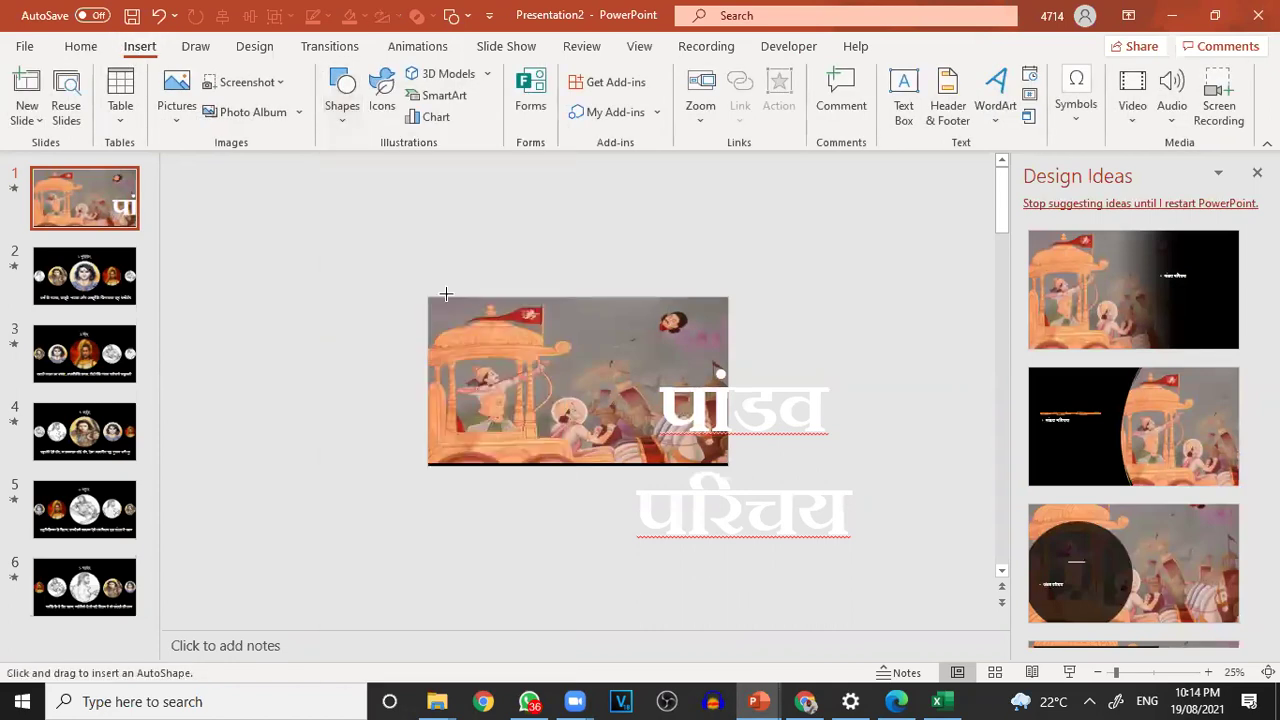
pyautogui.moveTo(427, 297); pyautogui.dragTo(733, 466)
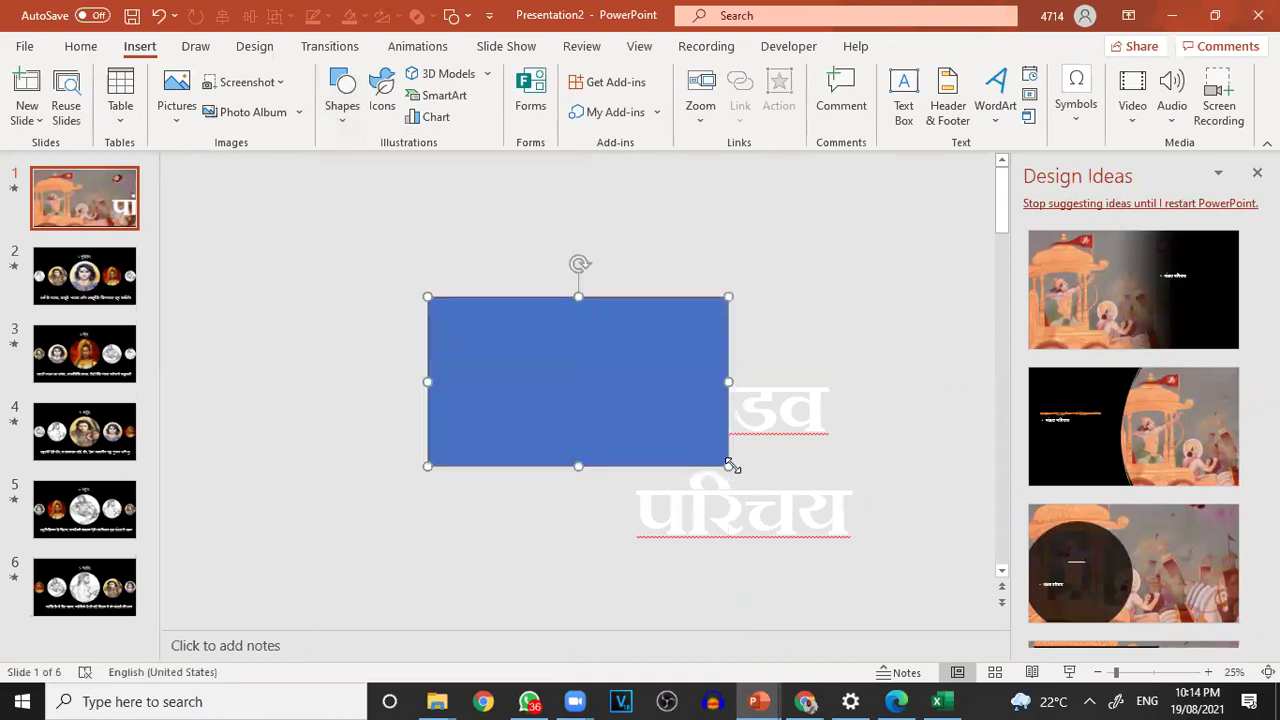
pyautogui.click(339, 97)
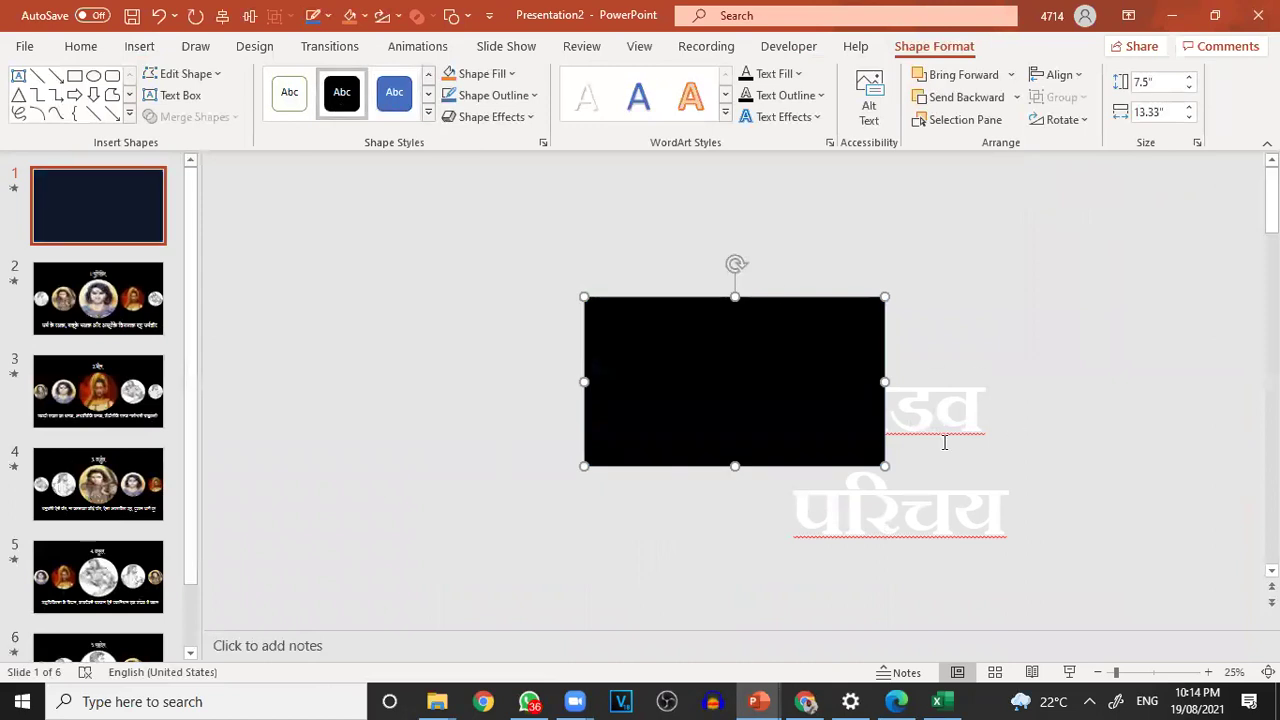
# - Bring the title text box to the front and move it back onto the slide over the black rectangle
pyautogui.click(936, 408)
pyautogui.moveTo(962, 364); pyautogui.dragTo(1021, 230)
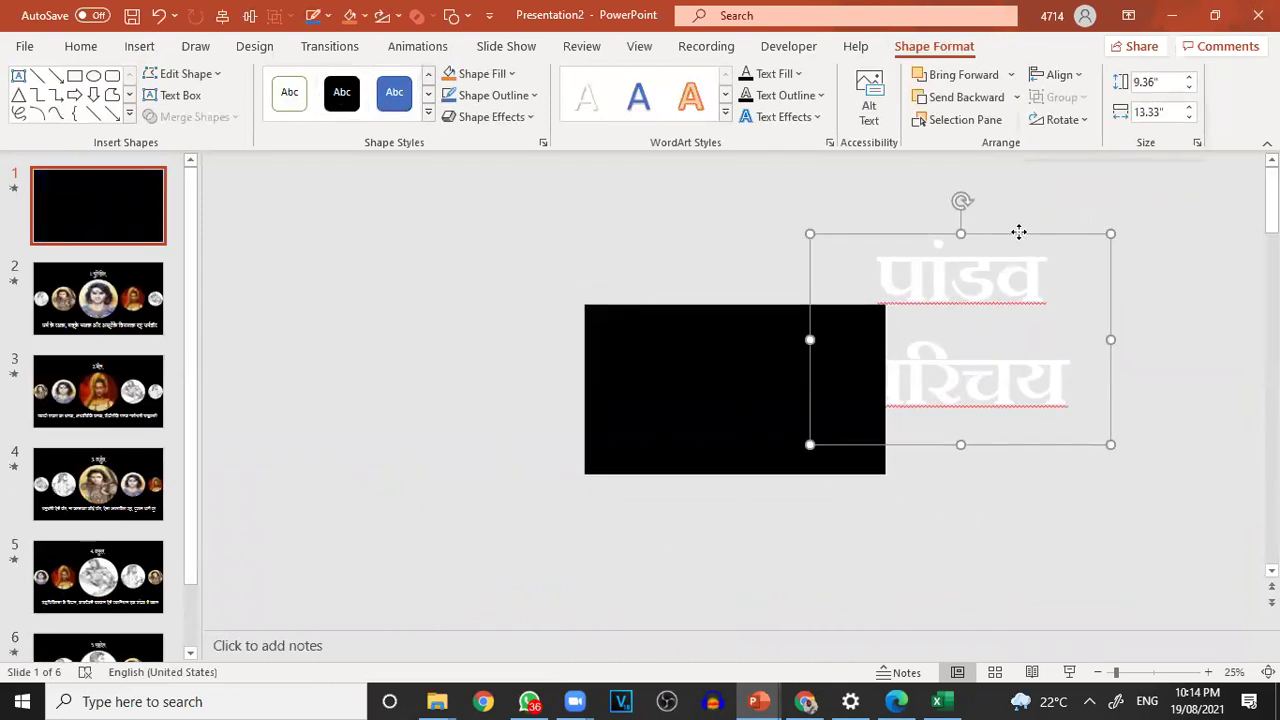
pyautogui.rightClick(1019, 232)
pyautogui.click(1084, 381)
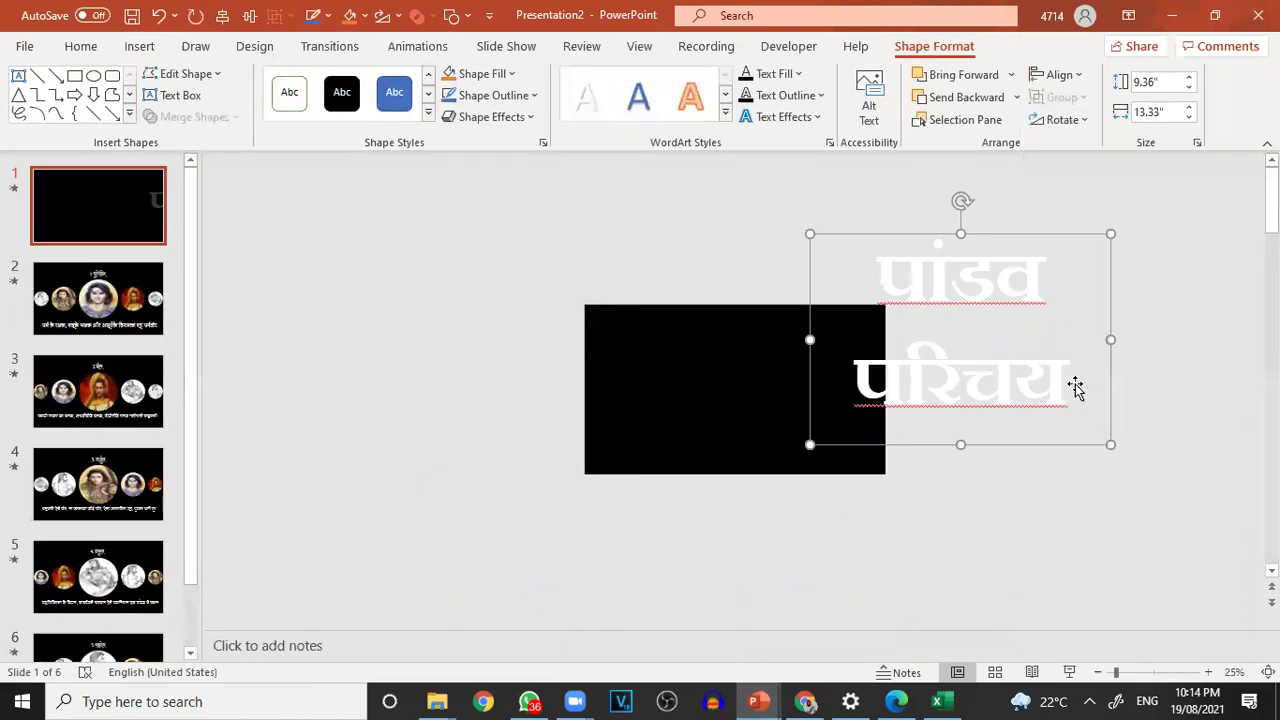
pyautogui.moveTo(998, 238); pyautogui.dragTo(784, 303)
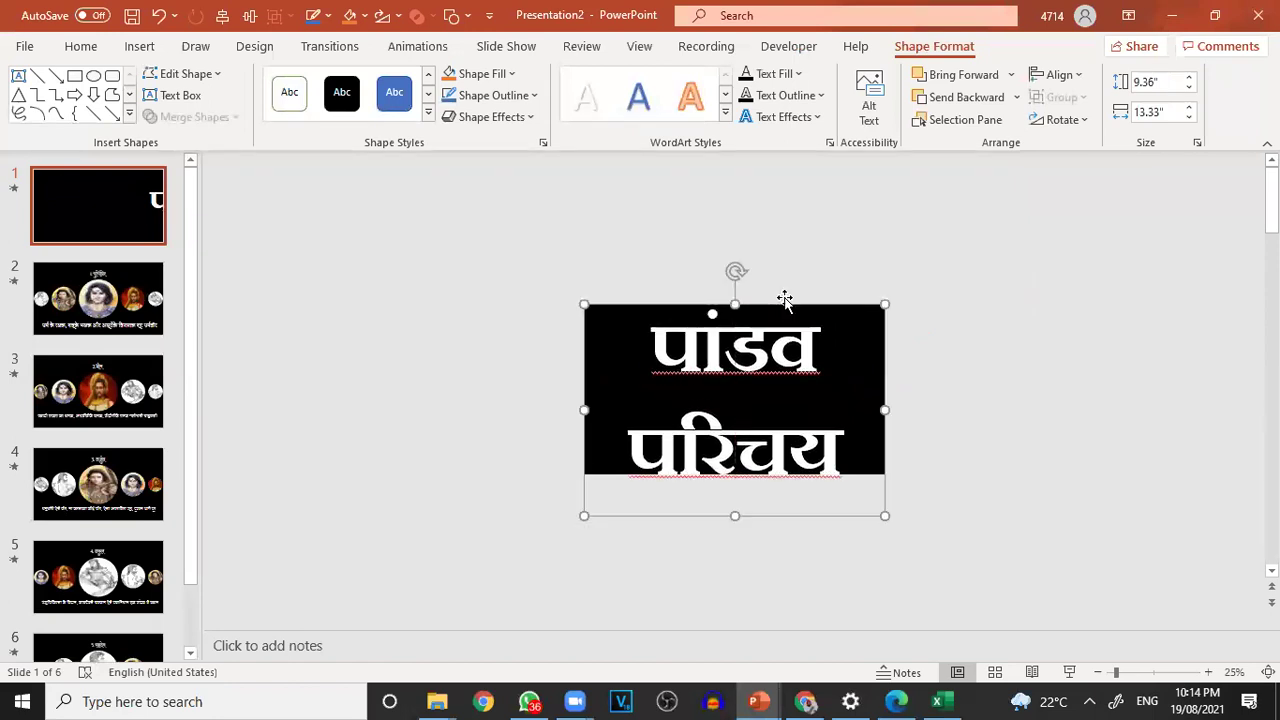
pyautogui.press('Escape')
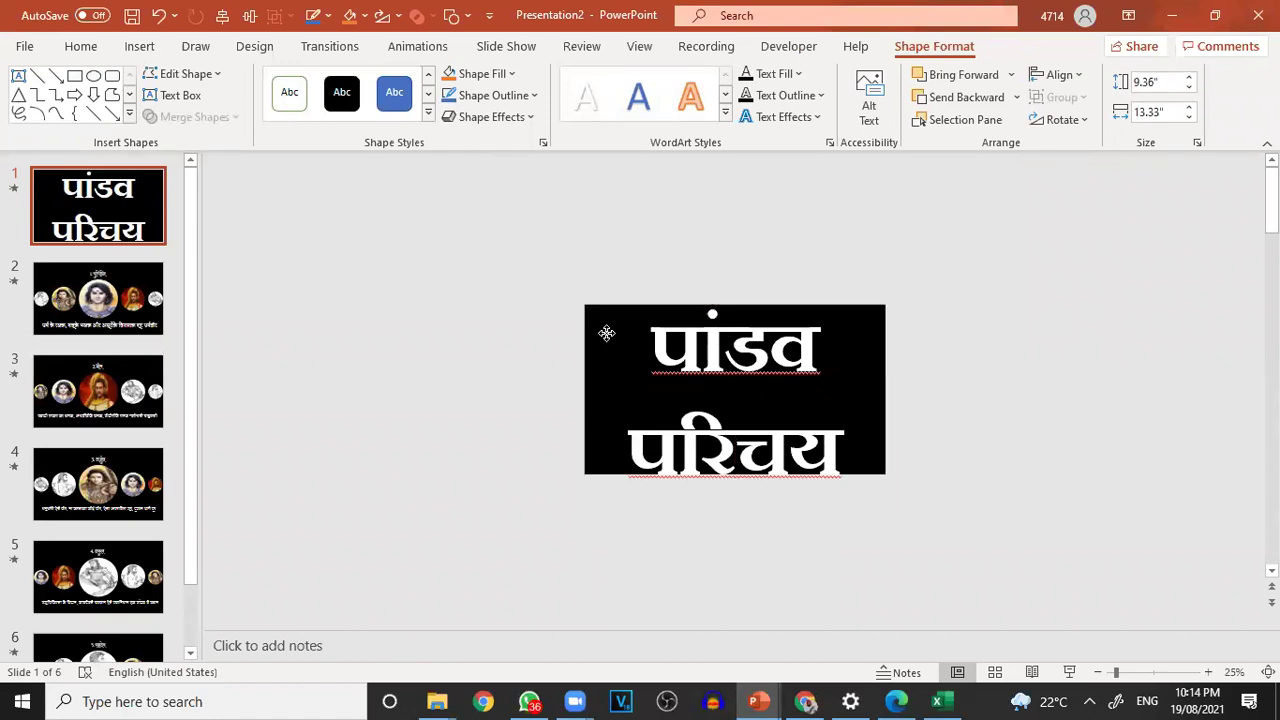
pyautogui.click(607, 332)
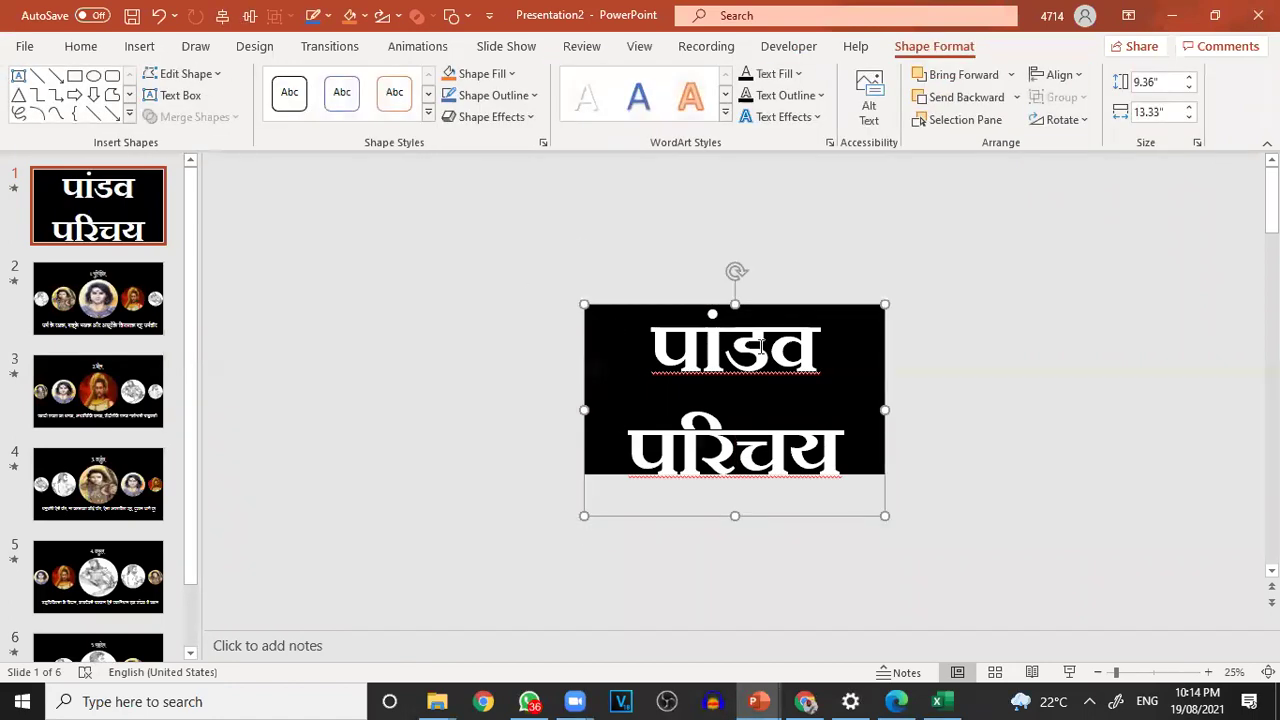
pyautogui.click(963, 460)
pyautogui.click(840, 458)
pyautogui.keyDown('ctrl'); pyautogui.scroll(3, 952, 456); pyautogui.keyUp('ctrl')
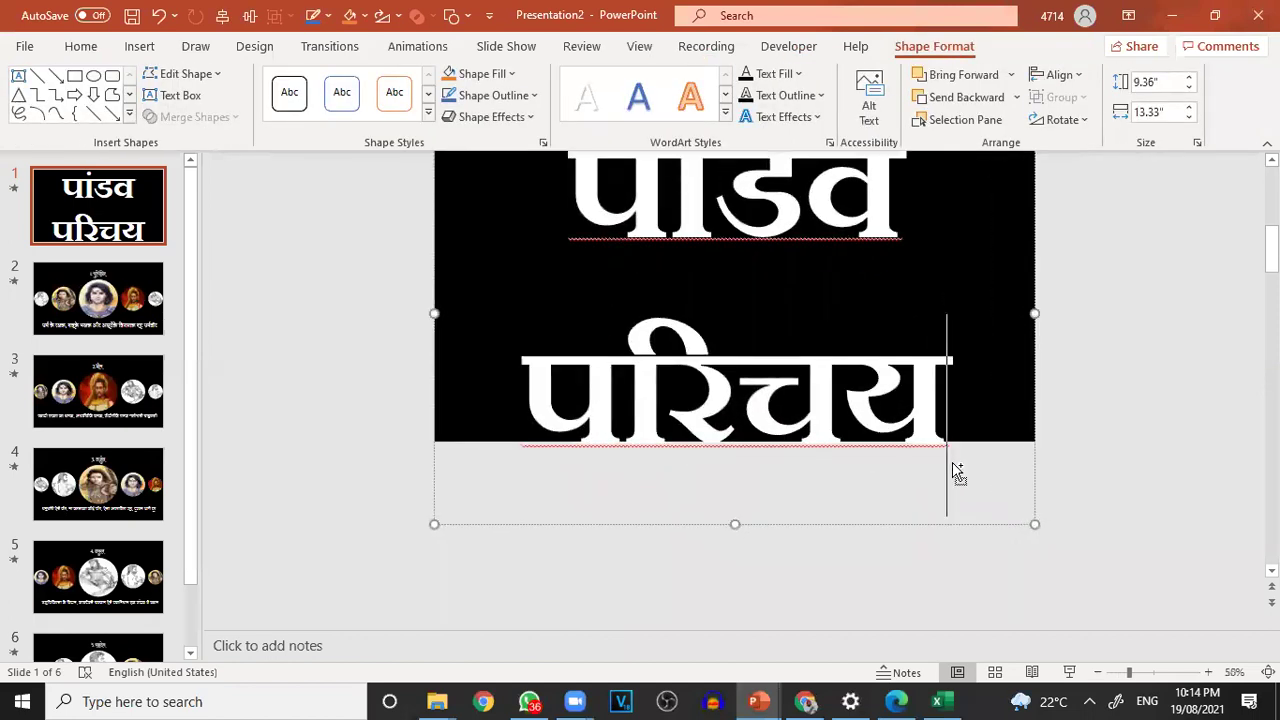
pyautogui.keyDown('ctrl'); pyautogui.scroll(-2, 957, 472); pyautogui.keyUp('ctrl')
pyautogui.click(780, 229)
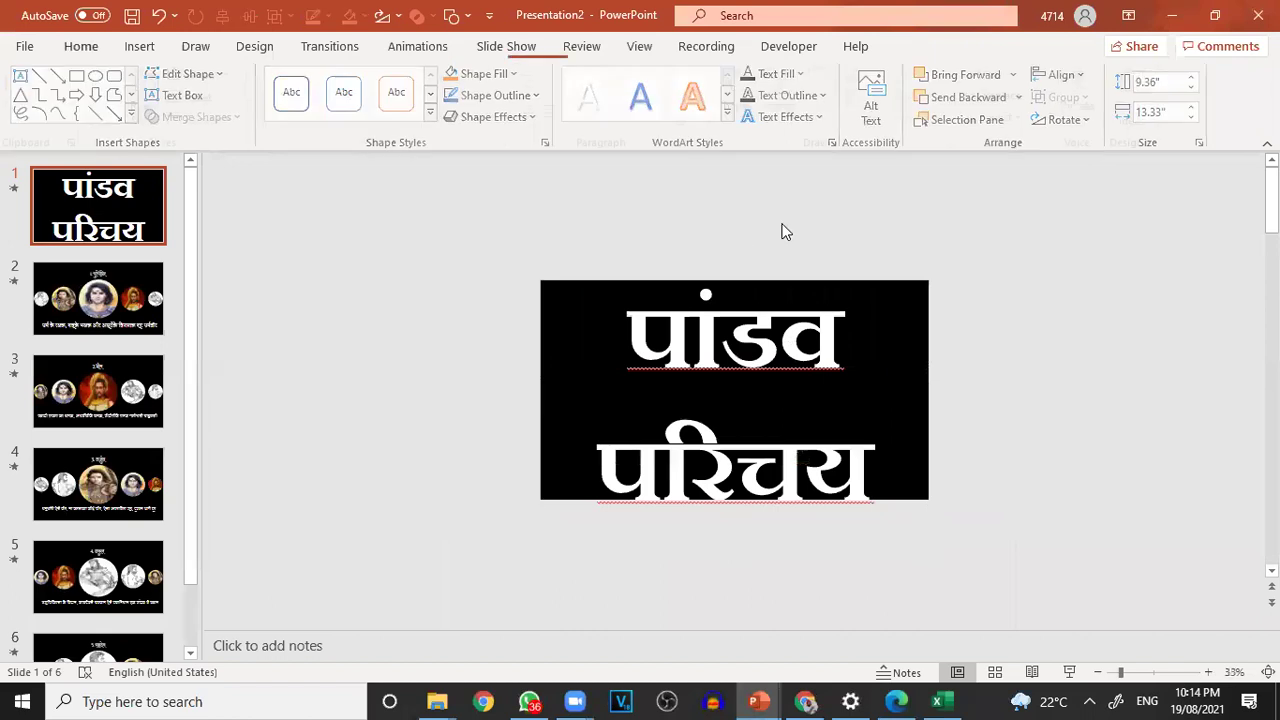
pyautogui.click(737, 280)
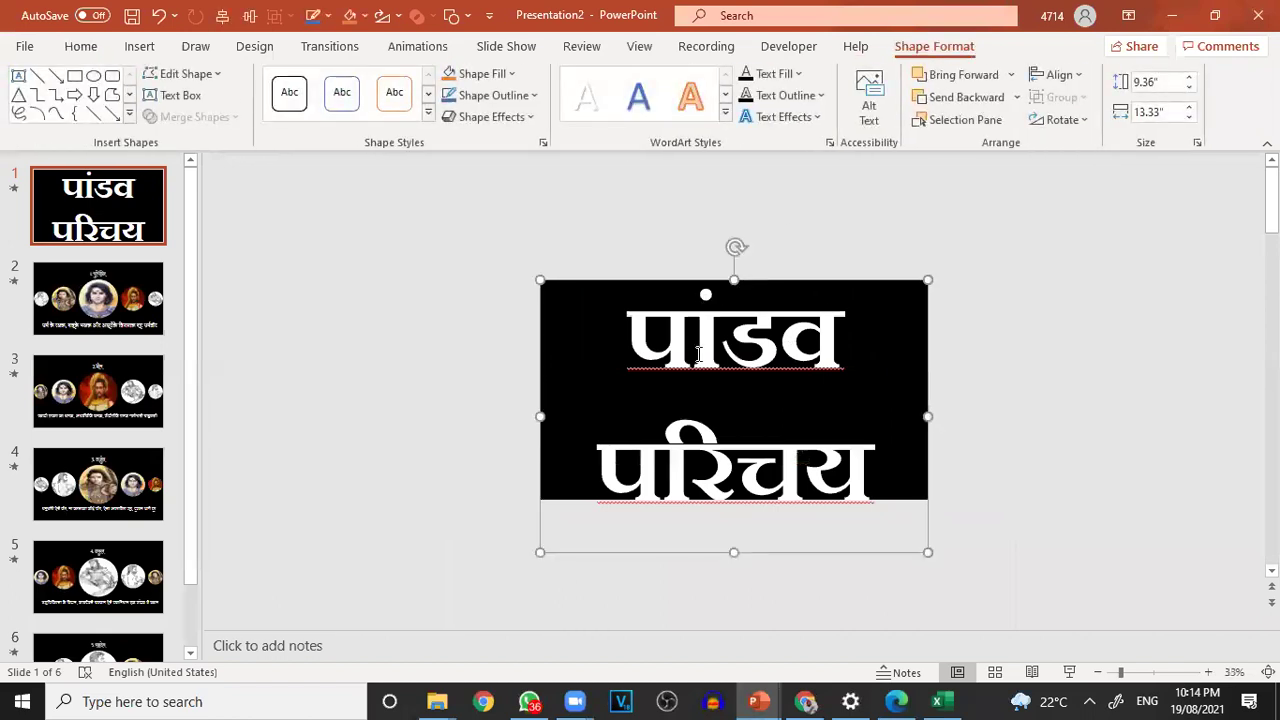
pyautogui.click(435, 381)
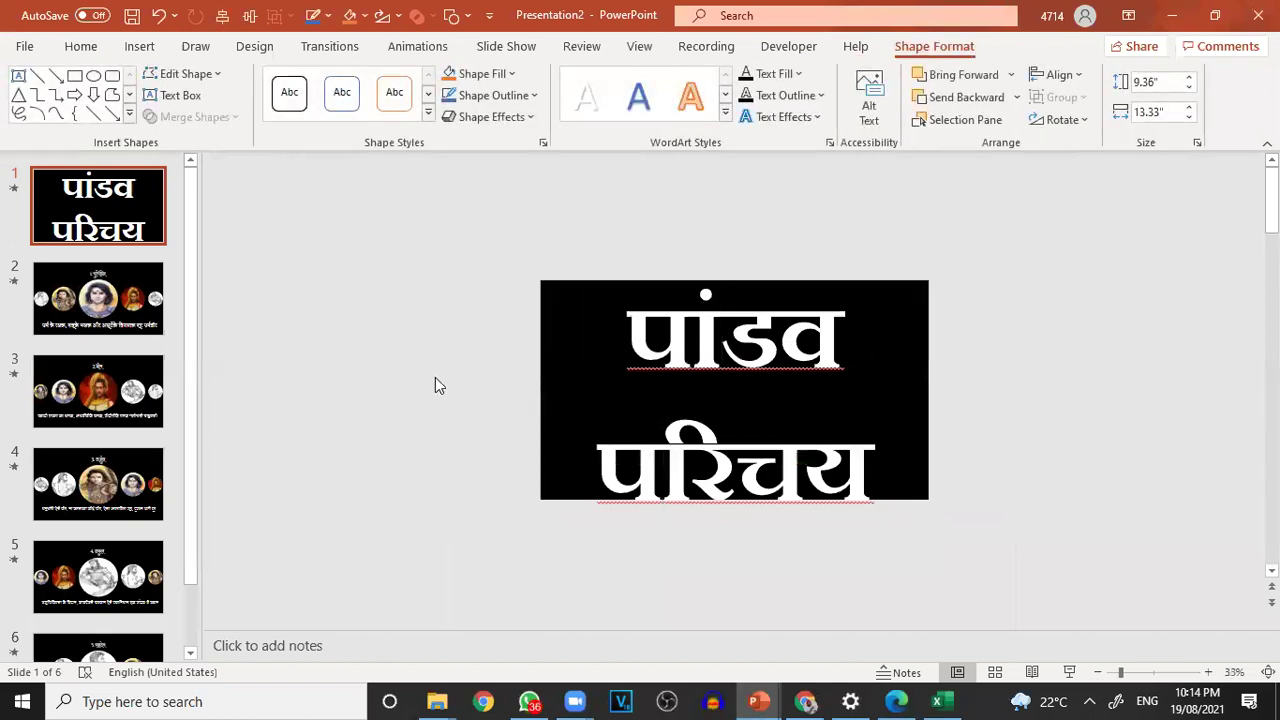
# - Reposition the title over the black rectangle and merge both with Combine so the letters become cut-outs over the painting
pyautogui.moveTo(563, 304); pyautogui.dragTo(763, 343)
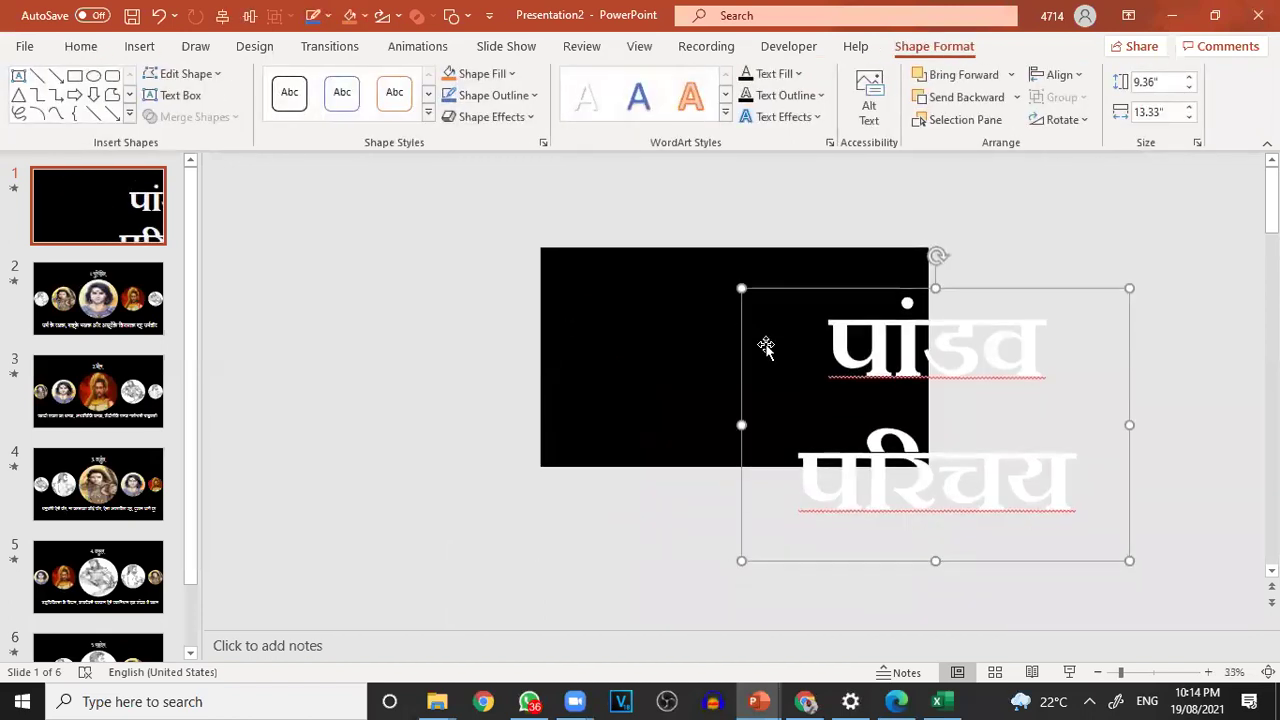
pyautogui.moveTo(800, 286); pyautogui.dragTo(583, 240)
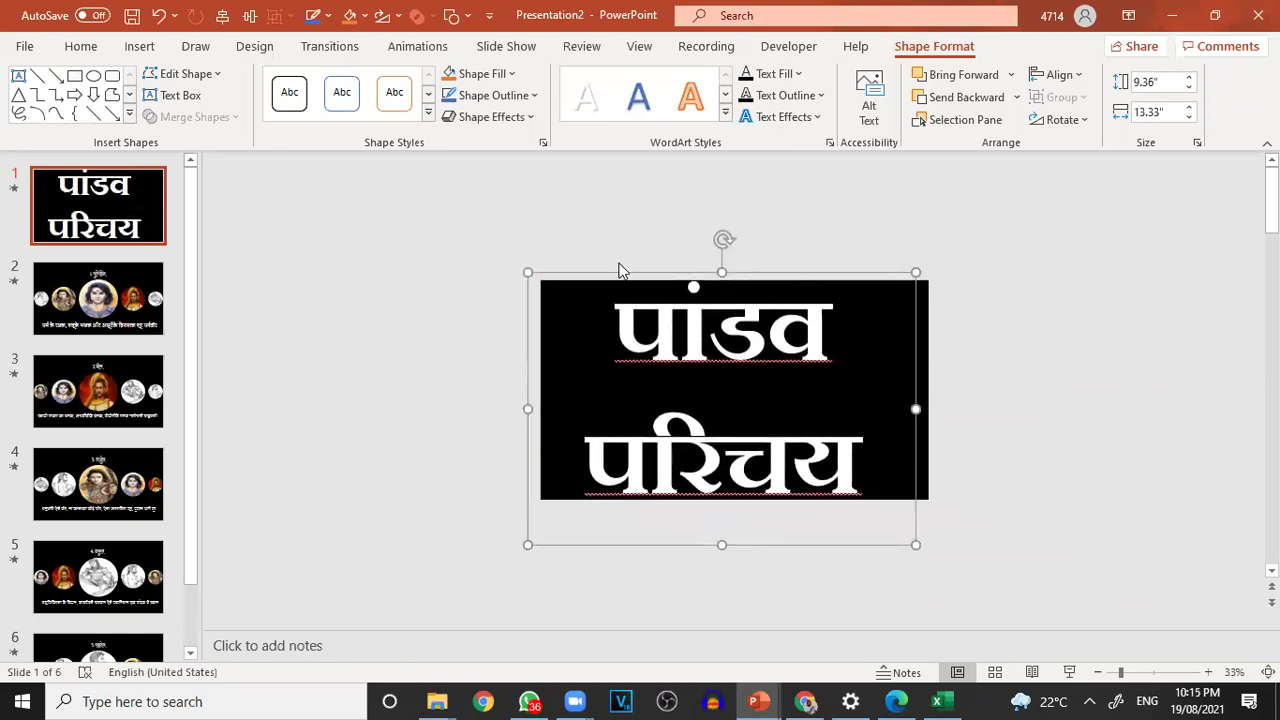
pyautogui.keyDown('shift'); pyautogui.click(924, 338); pyautogui.keyUp('shift')
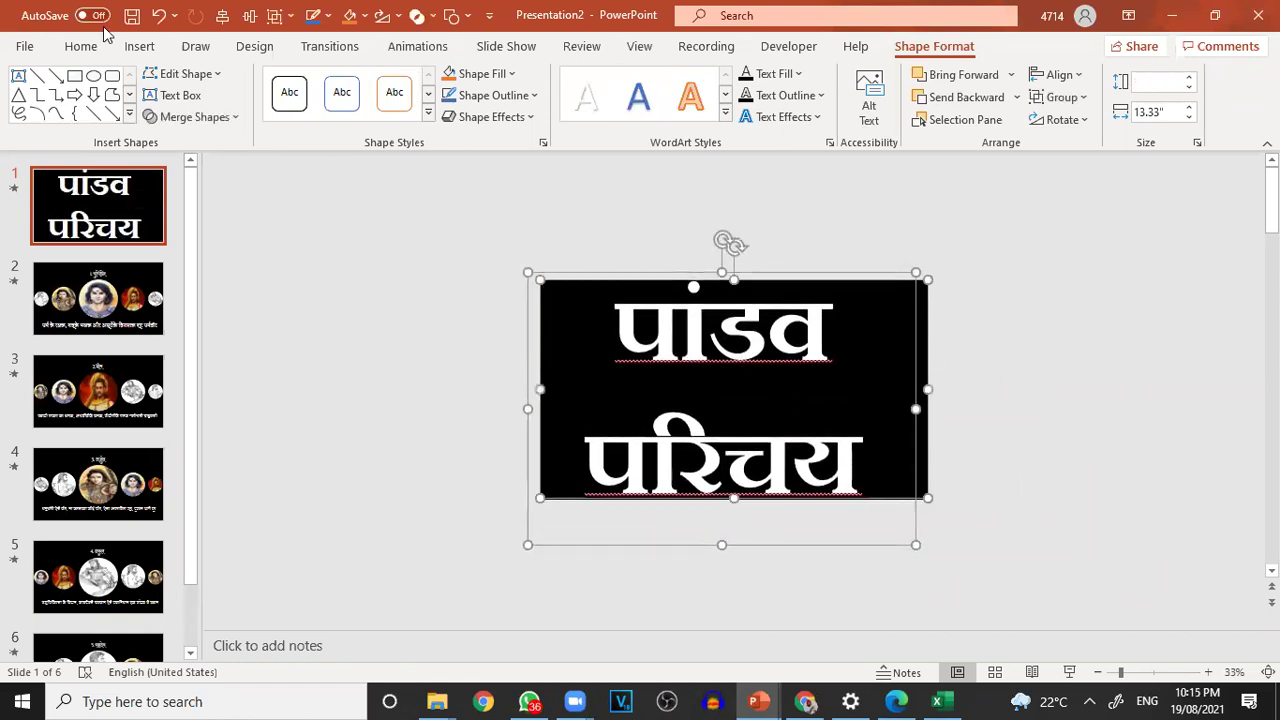
pyautogui.click(230, 118)
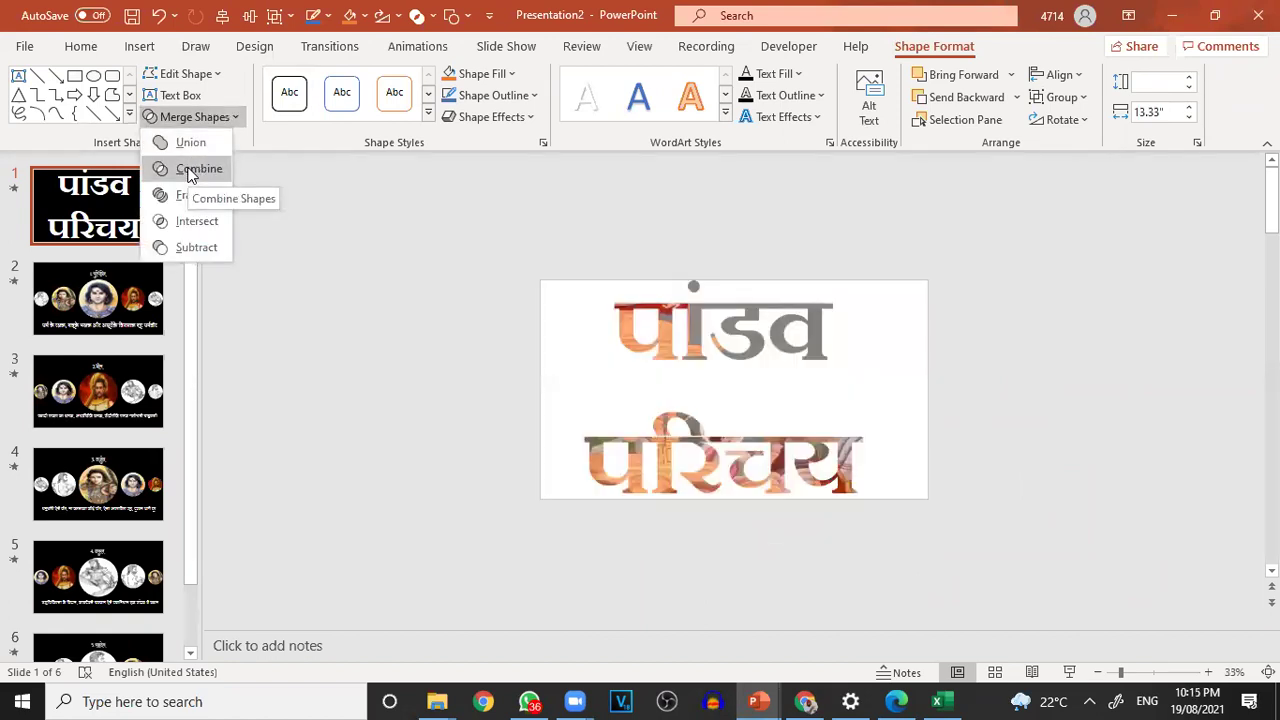
pyautogui.click(192, 172)
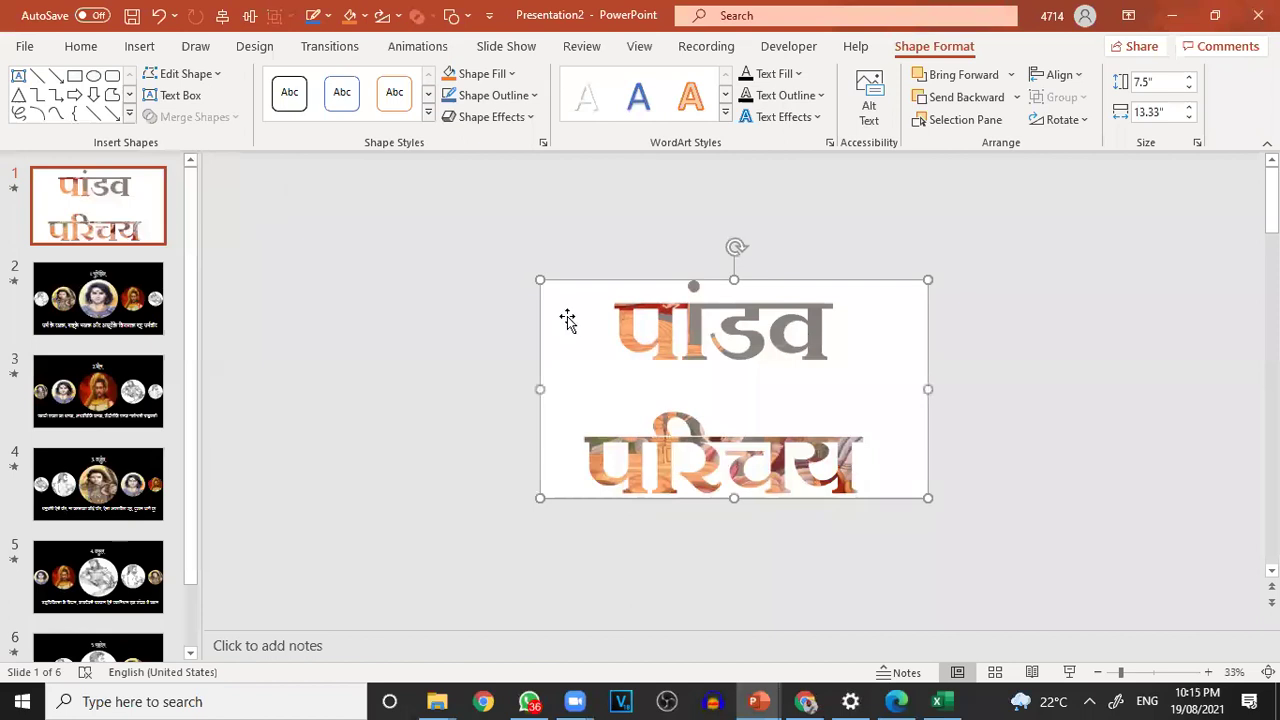
# - Shift the cut-out shape down to expose the painting's upper part, and narrow the painting from its right edge
pyautogui.keyDown('ctrl'); pyautogui.scroll(3, 1091, 463); pyautogui.keyUp('ctrl')
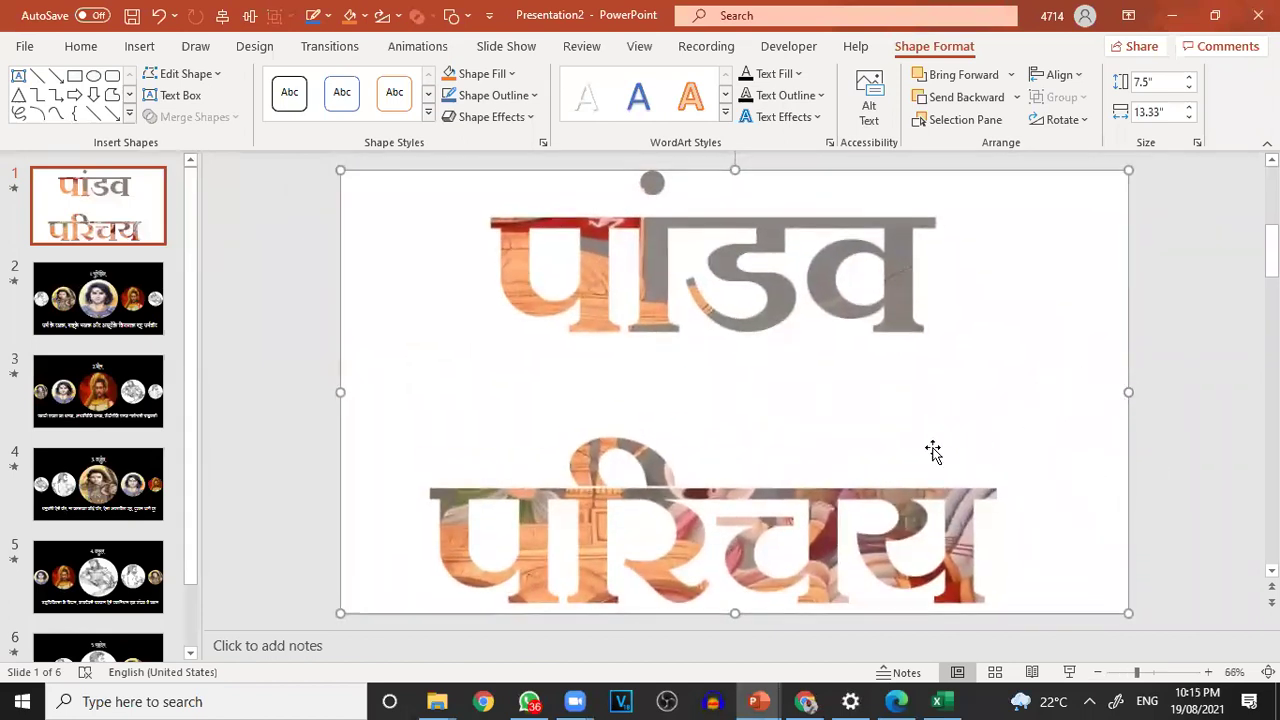
pyautogui.scroll(2, 446, 386)
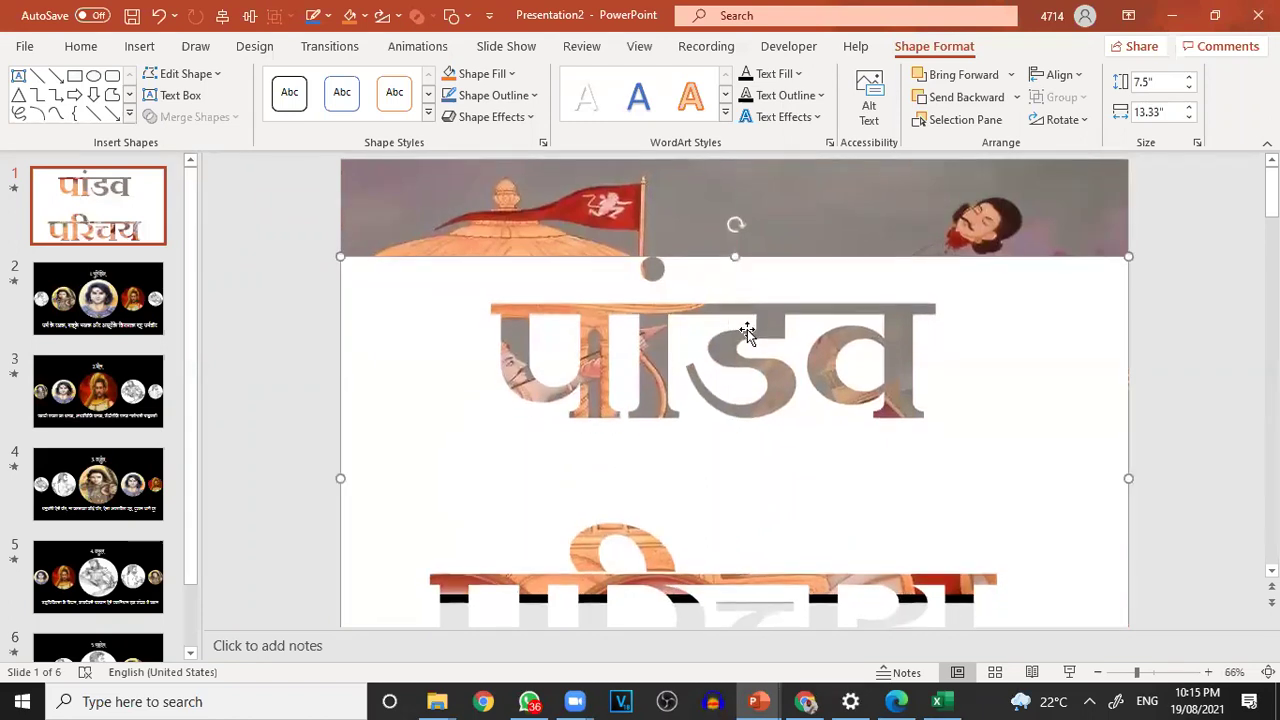
pyautogui.click(990, 200)
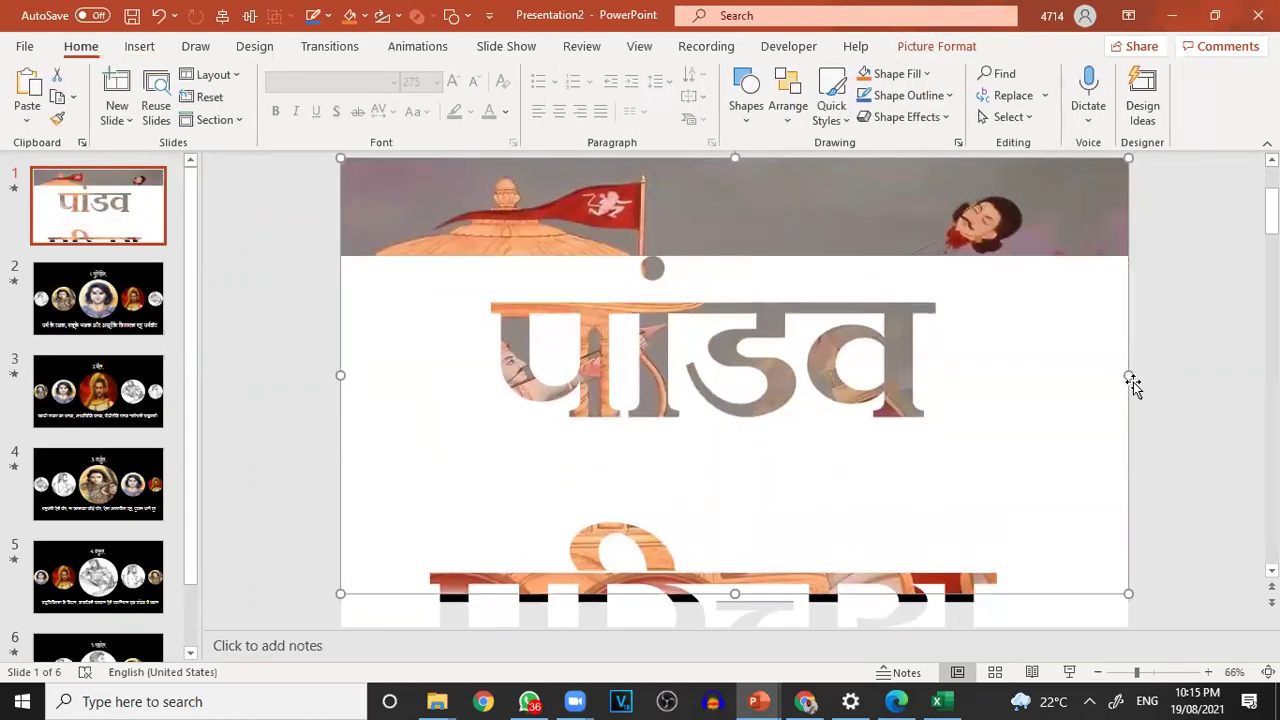
pyautogui.moveTo(1133, 378); pyautogui.dragTo(1083, 375)
pyautogui.moveTo(867, 430)
pyautogui.mouseDown()
pyautogui.moveTo(868, 303)
pyautogui.moveTo(869, 434)
pyautogui.moveTo(890, 432)
pyautogui.mouseUp()
pyautogui.click(1072, 282)
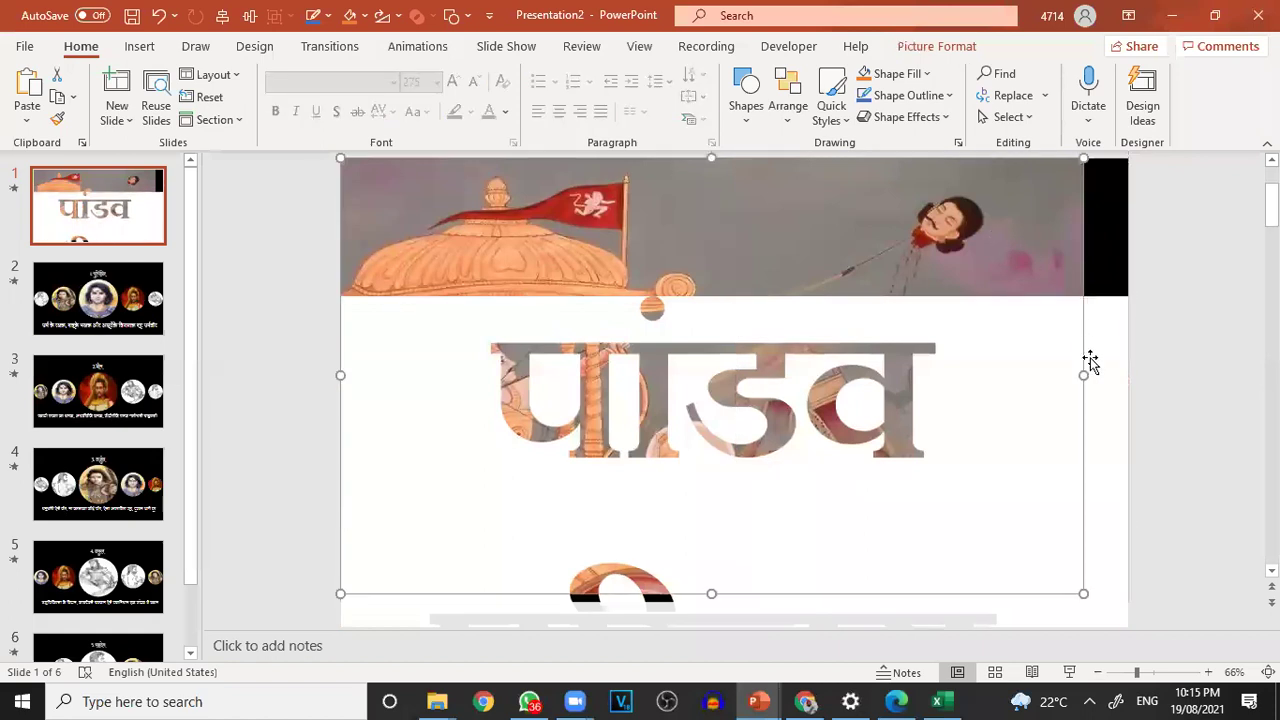
pyautogui.moveTo(1080, 375); pyautogui.dragTo(1032, 372)
# - Move the white cut-out shape back up over slide 1, undoing an extra downward move
pyautogui.click(1037, 426)
pyautogui.moveTo(1057, 440); pyautogui.dragTo(1050, 294)
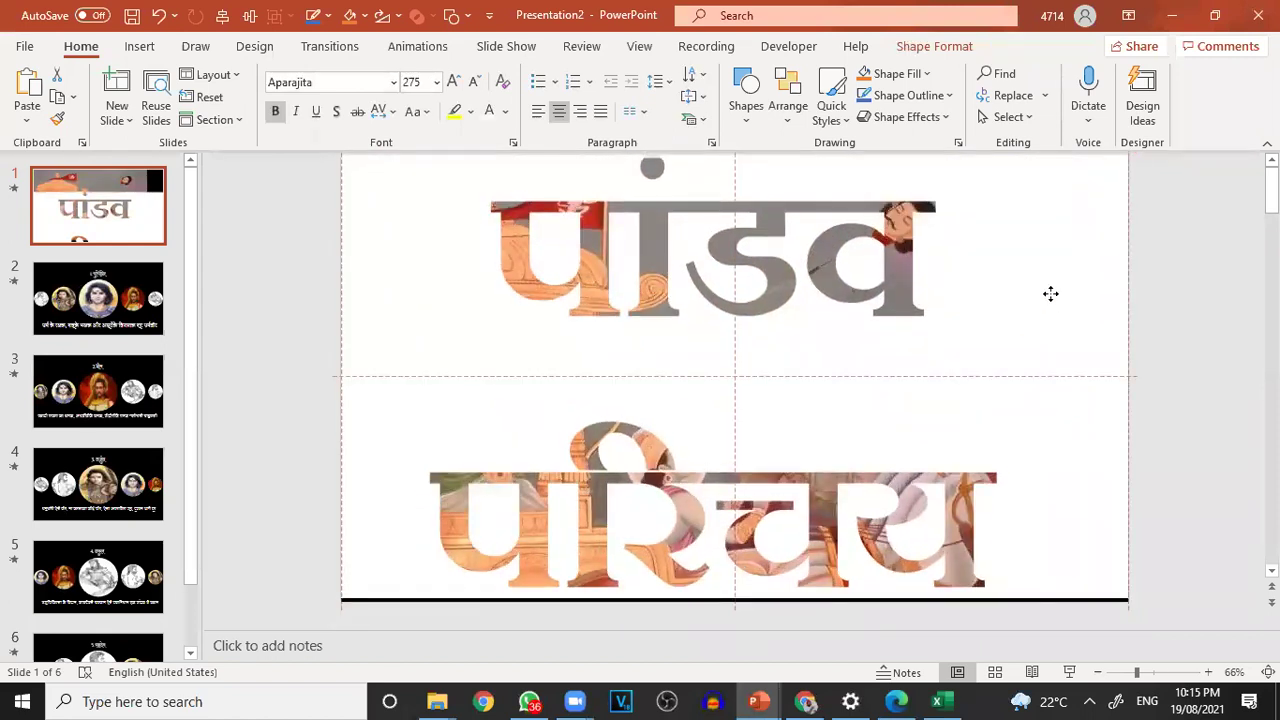
pyautogui.moveTo(1050, 294); pyautogui.dragTo(1051, 297)
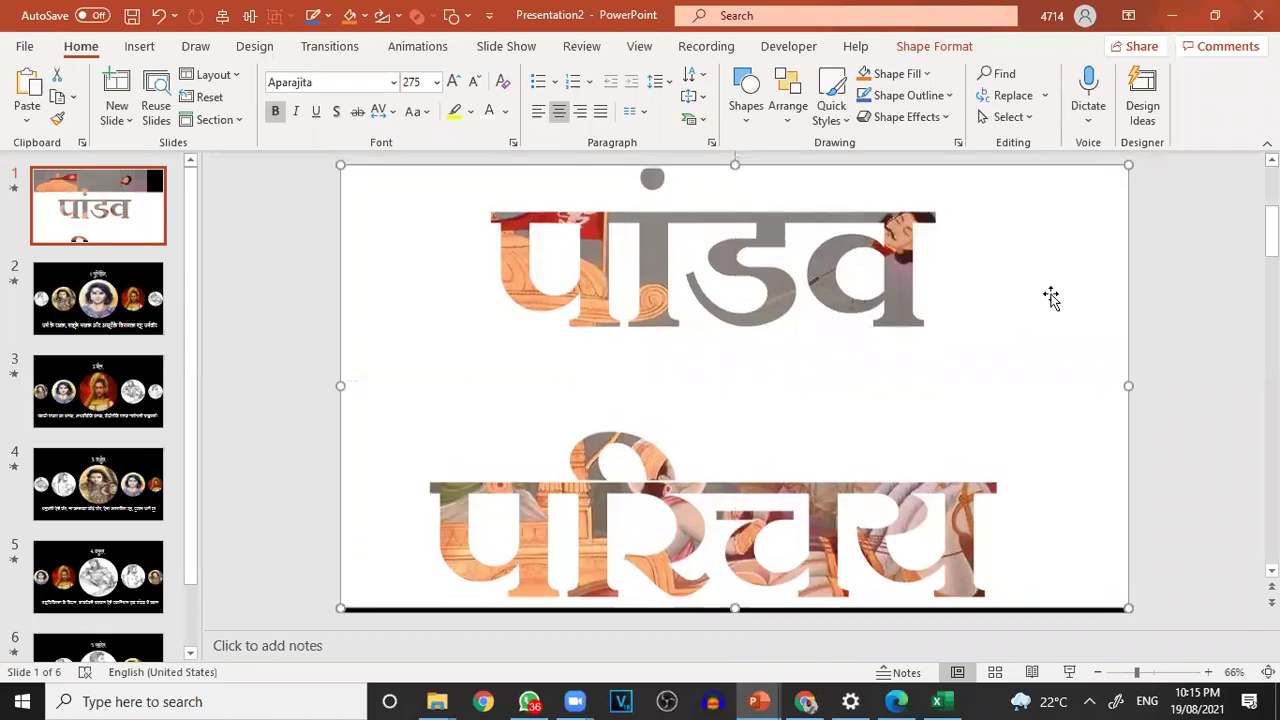
pyautogui.moveTo(822, 316); pyautogui.dragTo(903, 545)
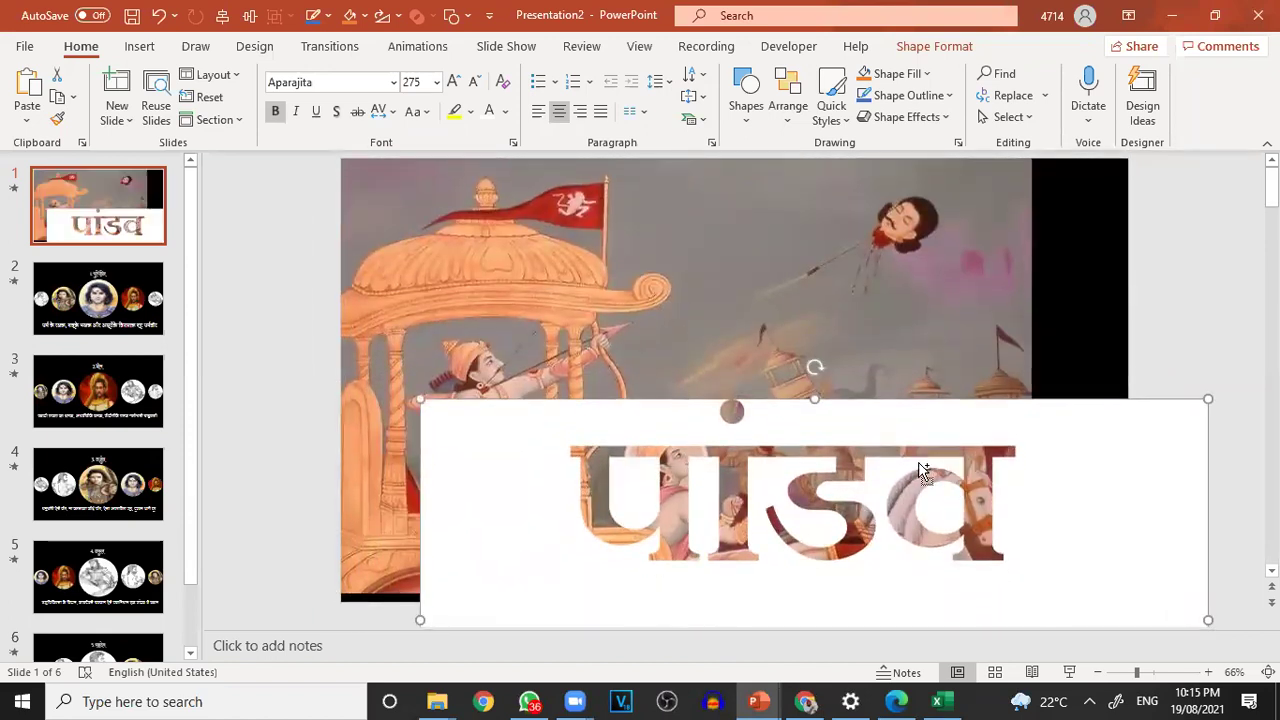
pyautogui.hotkey('ctrl', 'z')
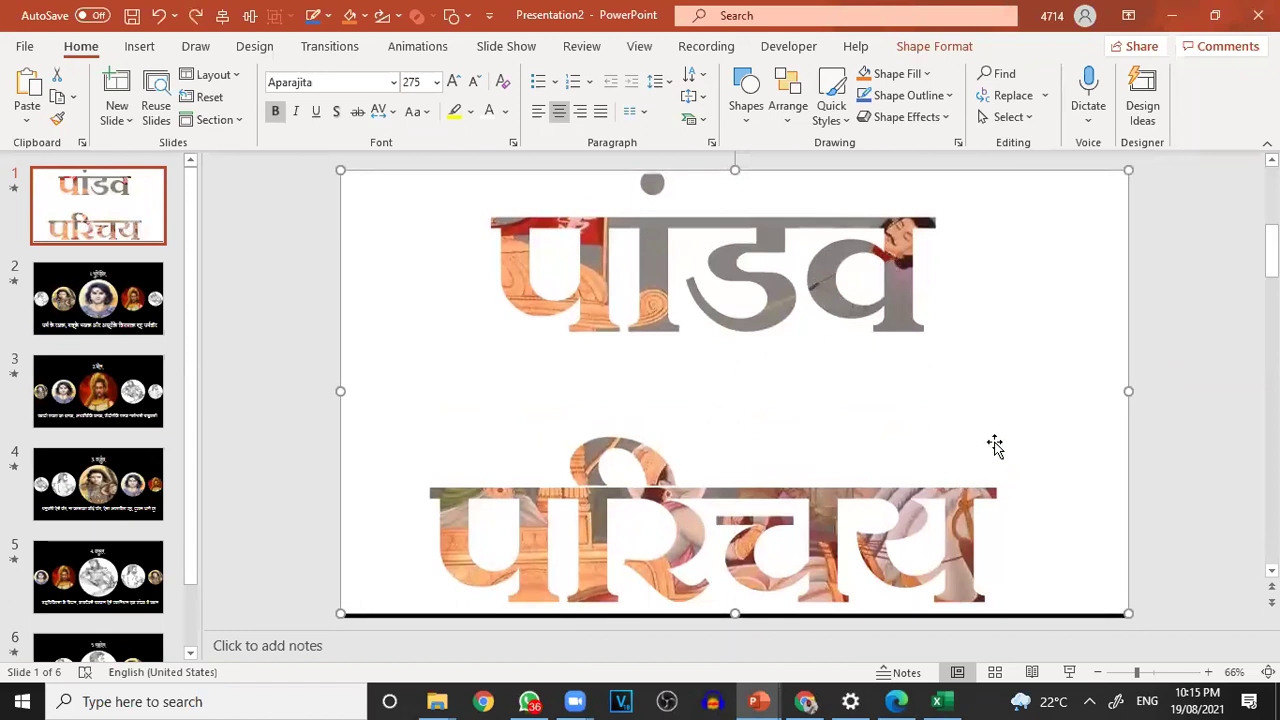
# - Stretch the lower edge of the white cut-out shape to cover the black strip at the slide's bottom
pyautogui.scroll(-2, 1116, 404)
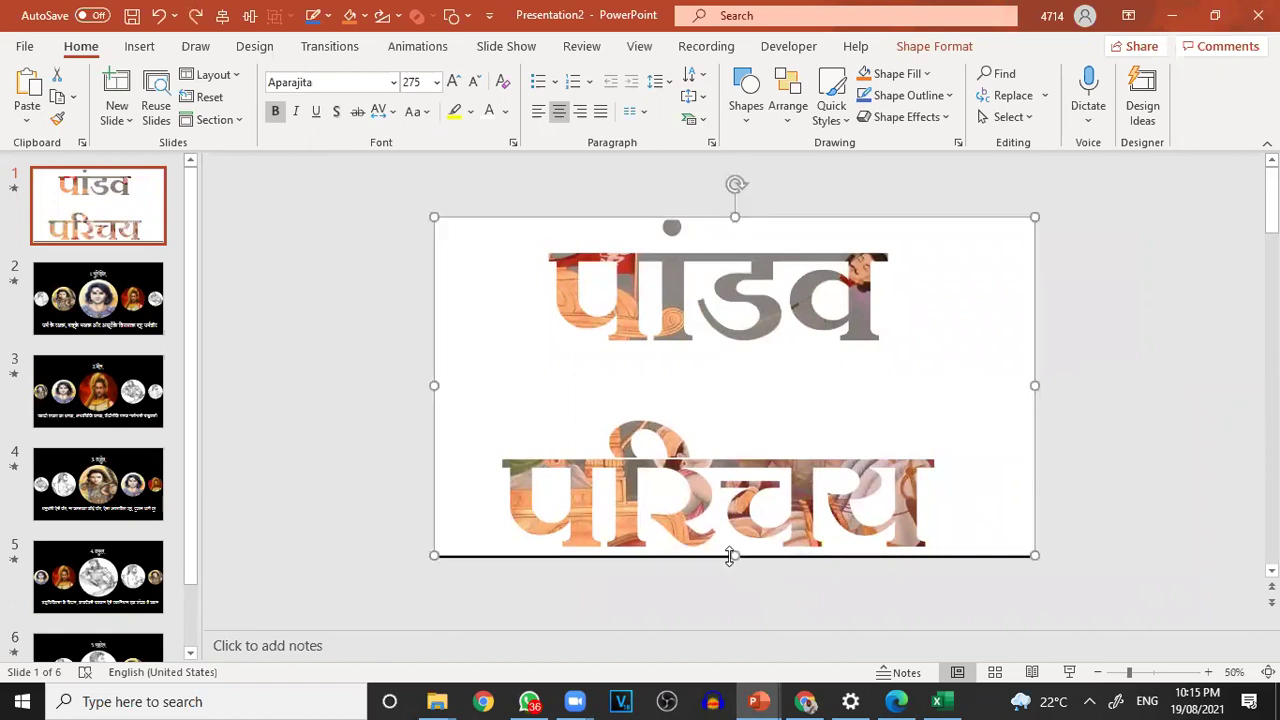
pyautogui.moveTo(734, 553); pyautogui.dragTo(735, 558)
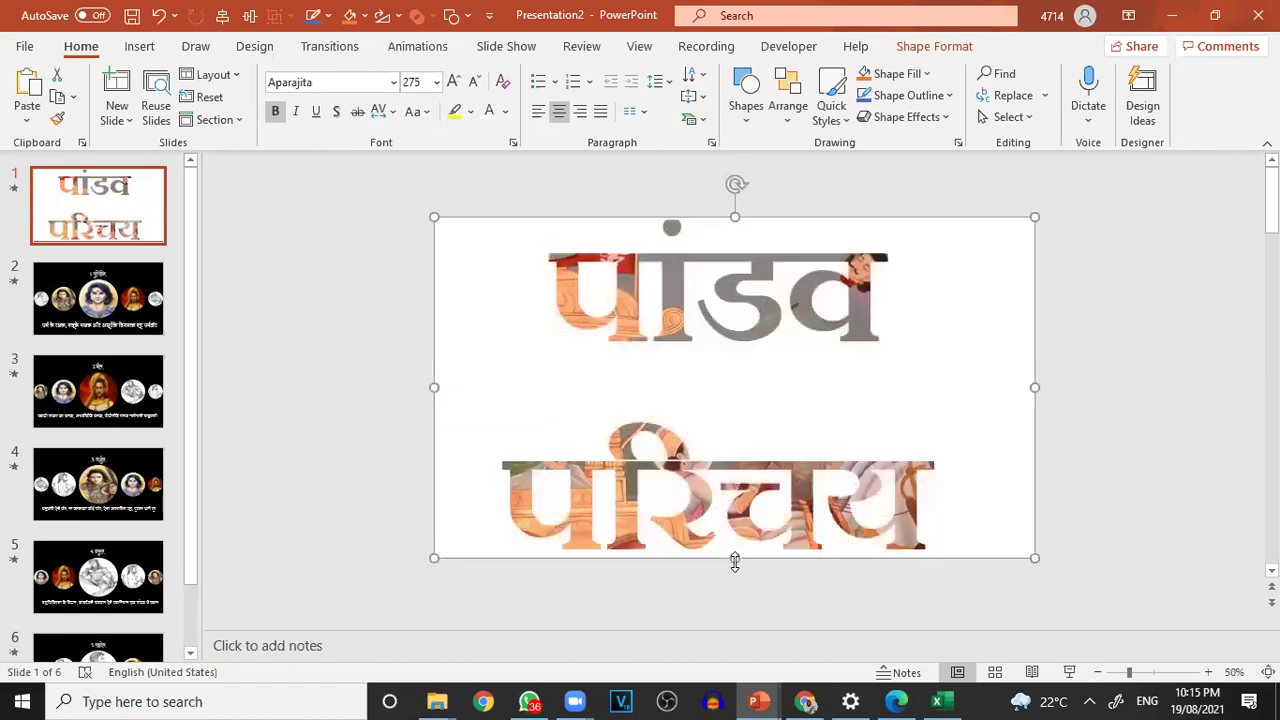
pyautogui.click(304, 384)
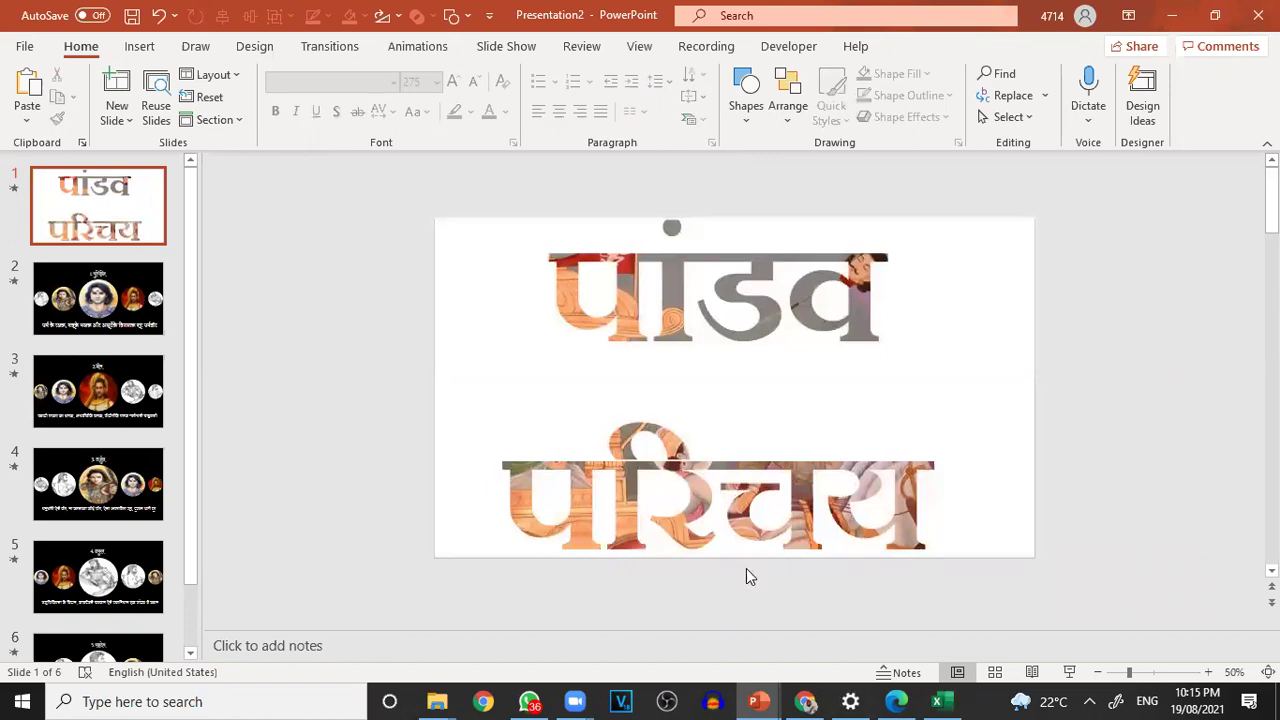
pyautogui.click(440, 320)
pyautogui.click(697, 290)
pyautogui.click(695, 289)
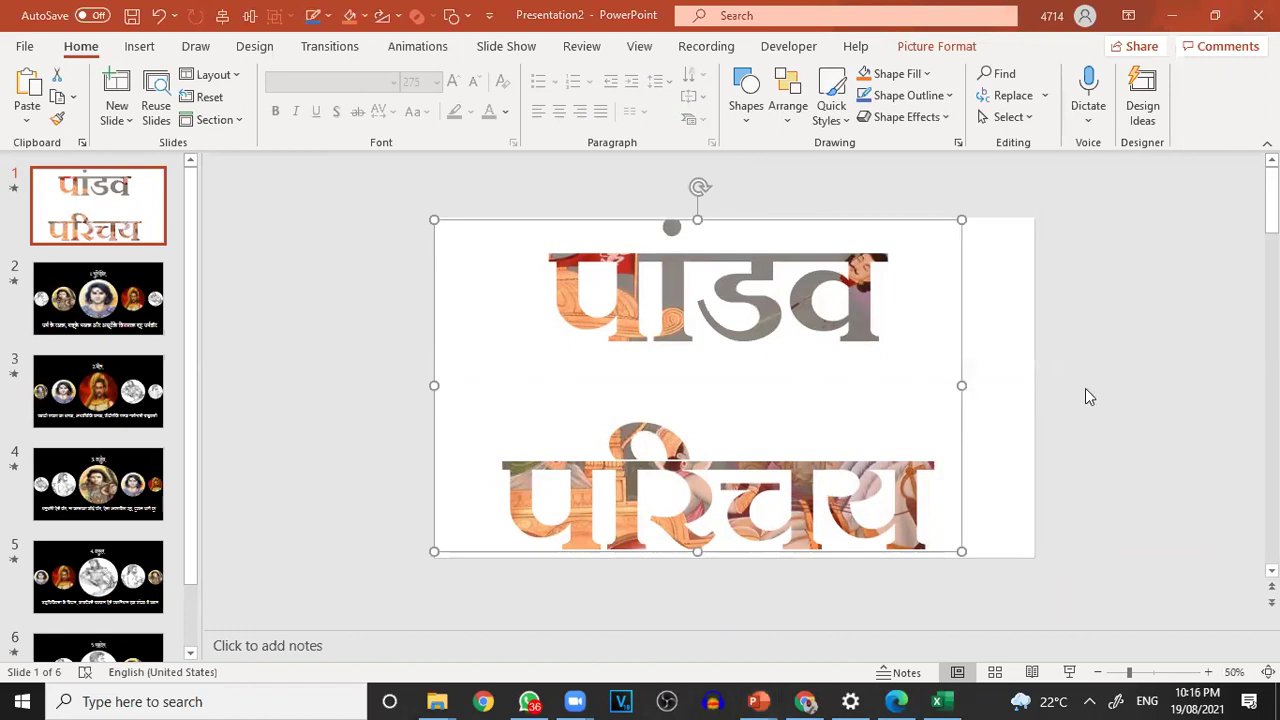
pyautogui.click(1155, 400)
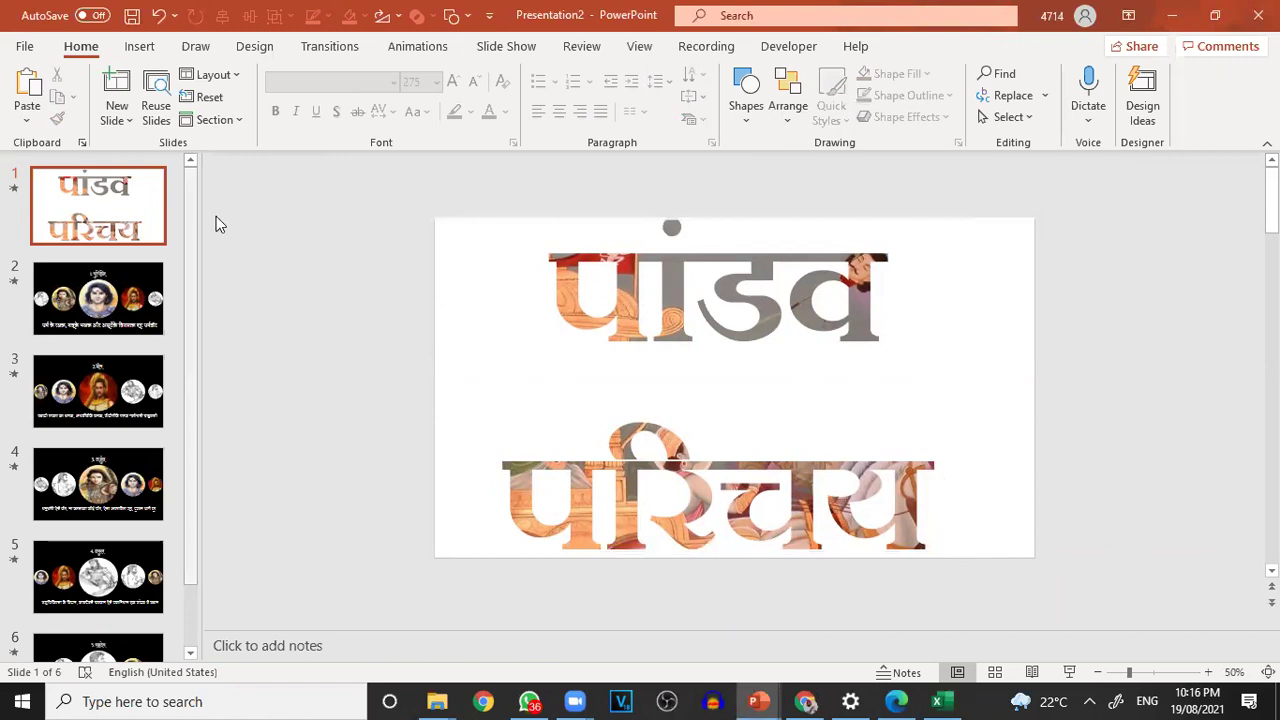
pyautogui.click(757, 277)
pyautogui.moveTo(801, 217); pyautogui.dragTo(862, 188)
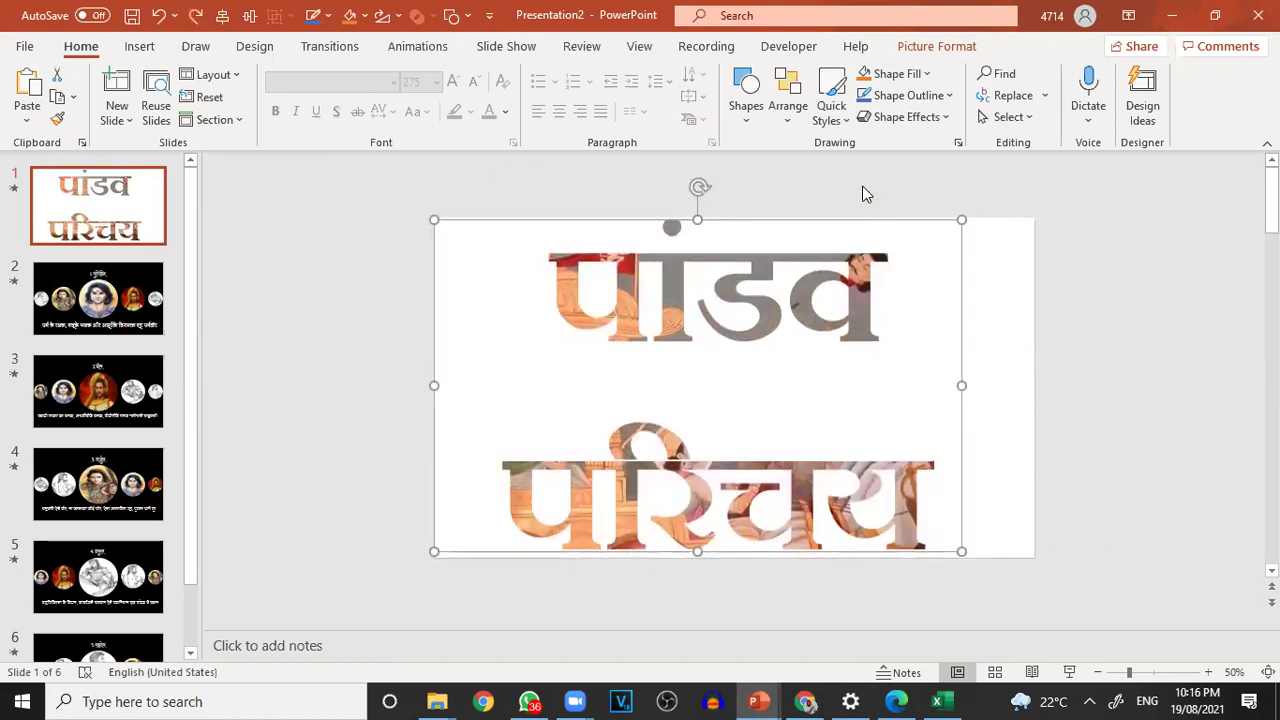
# - Switch to Excel, look through the contact rows of the enrolled list, and return to the PowerPoint presentation
pyautogui.click(945, 700)
pyautogui.scroll(-13, 794, 410)
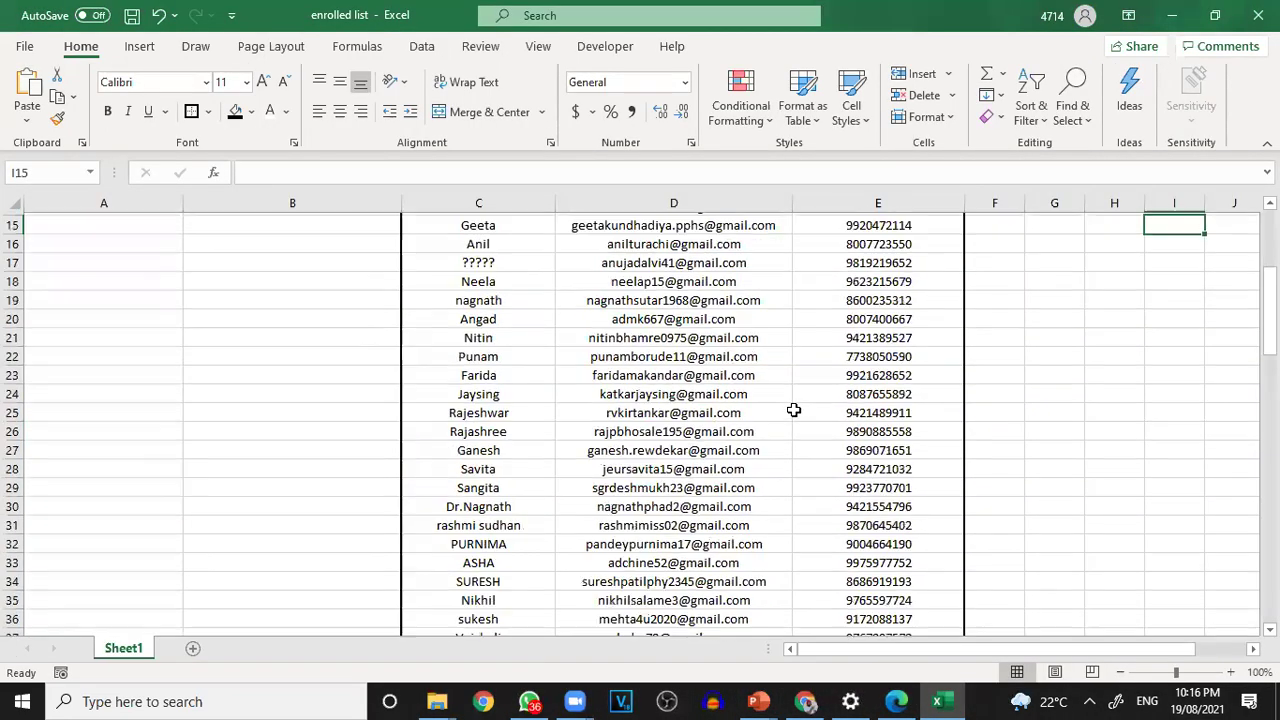
pyautogui.scroll(-17, 794, 410)
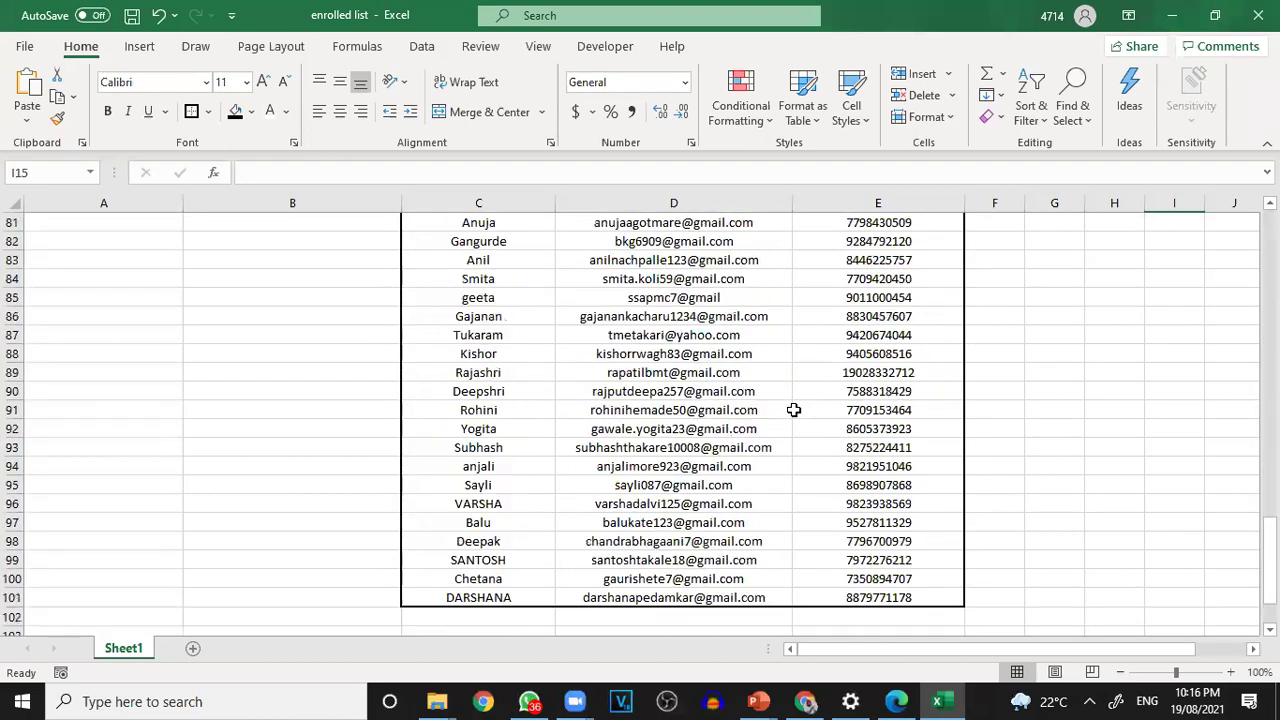
pyautogui.scroll(4, 791, 410)
pyautogui.scroll(20, 791, 410)
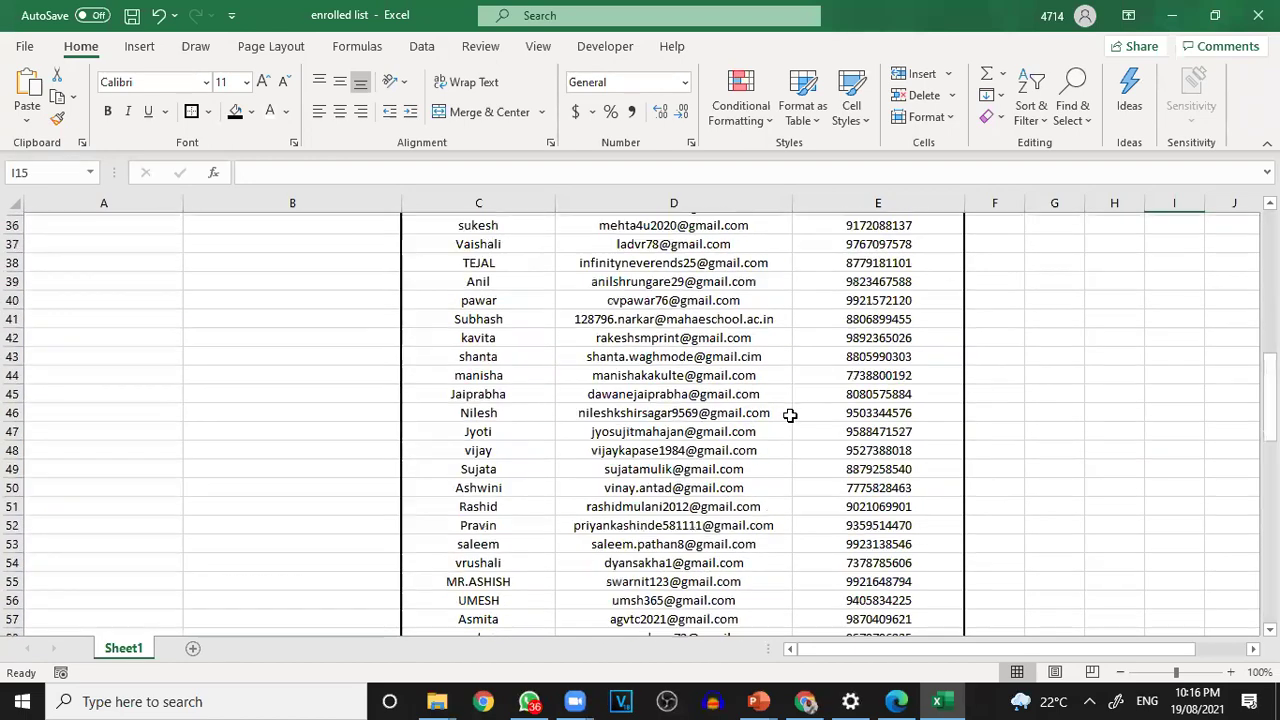
pyautogui.click(1172, 15)
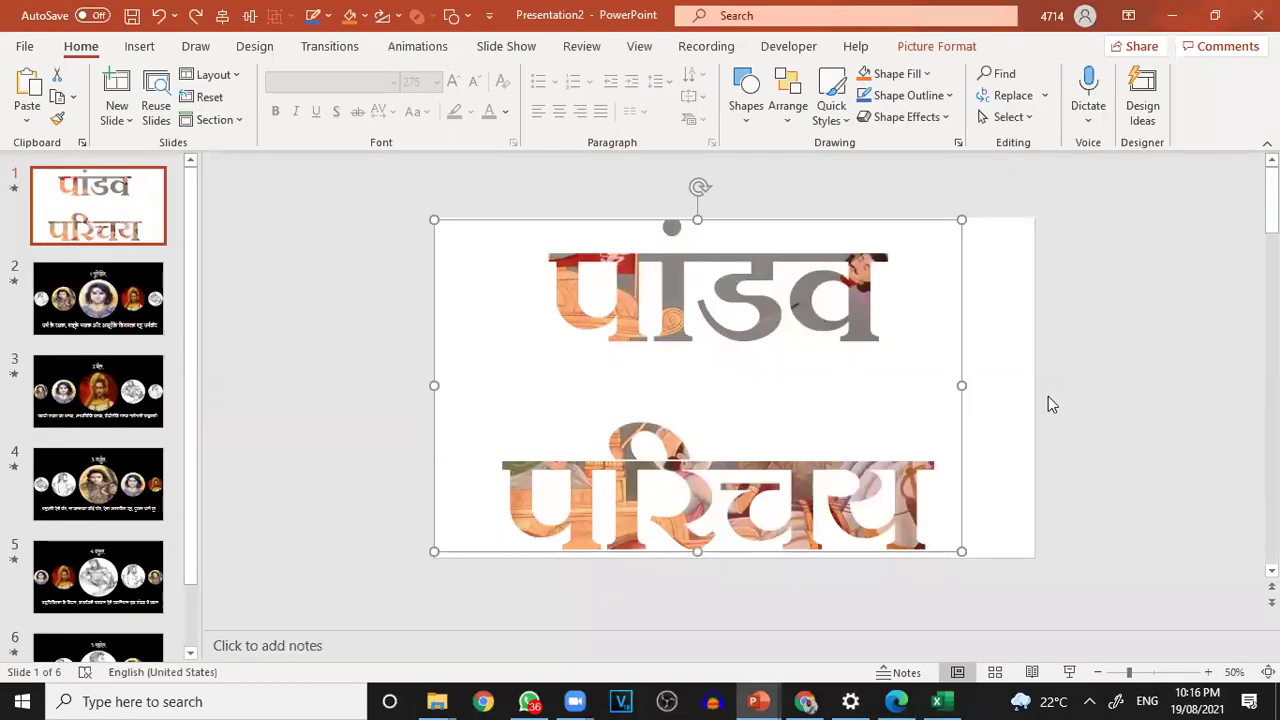
# - Try widening the painting slightly and moving the white cut-out down and sideways, and undo both changes
pyautogui.moveTo(968, 384); pyautogui.dragTo(970, 384)
pyautogui.hotkey('ctrl', 'z')
pyautogui.click(984, 324)
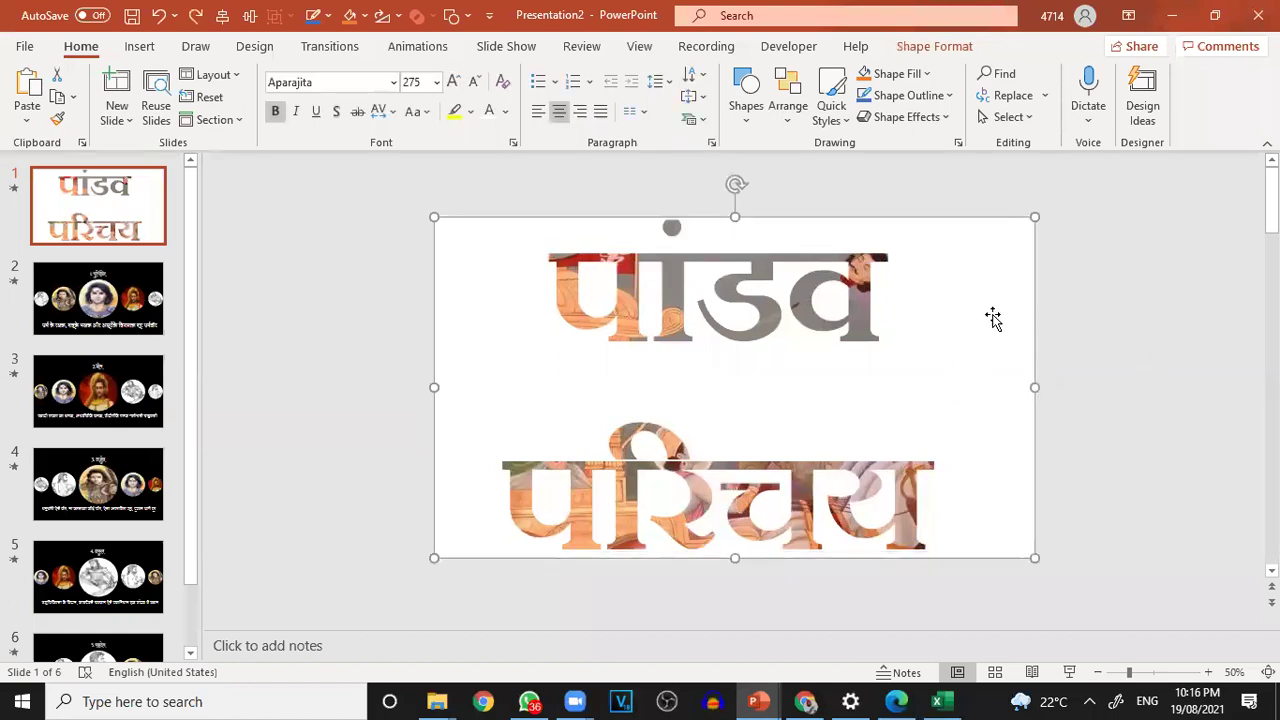
pyautogui.moveTo(990, 307); pyautogui.dragTo(1024, 376)
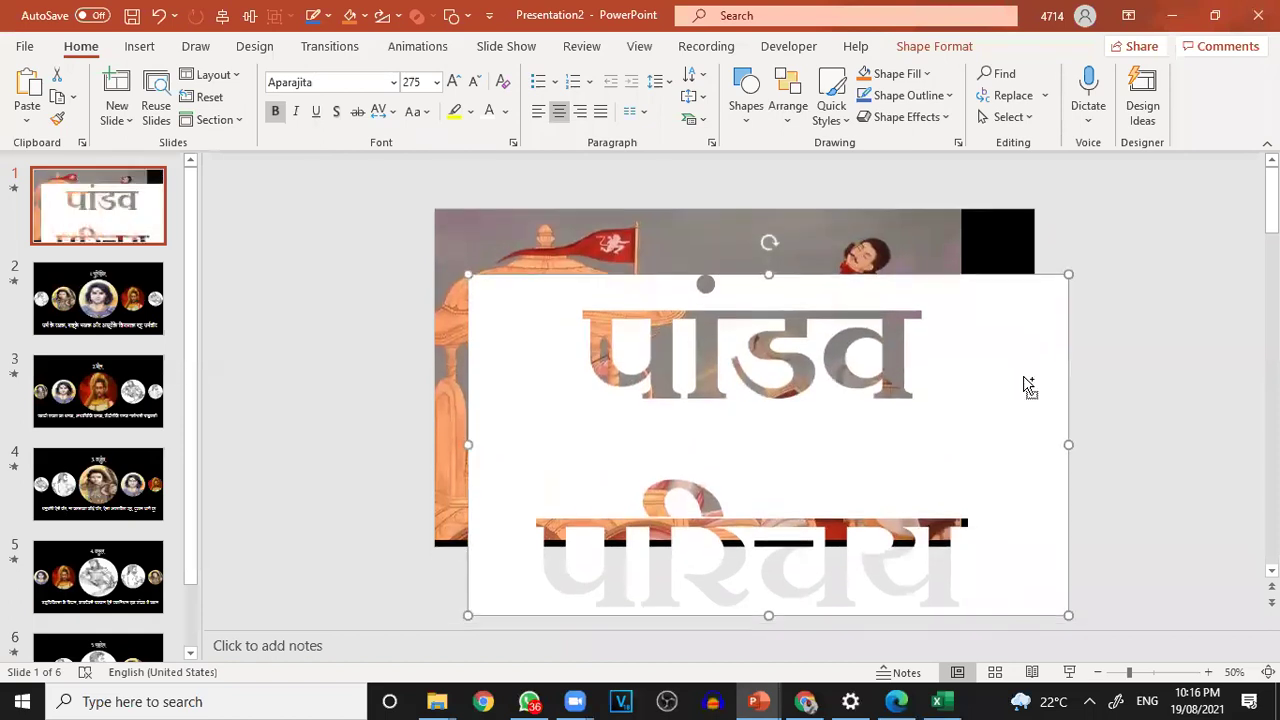
pyautogui.hotkey('ctrl', 'z')
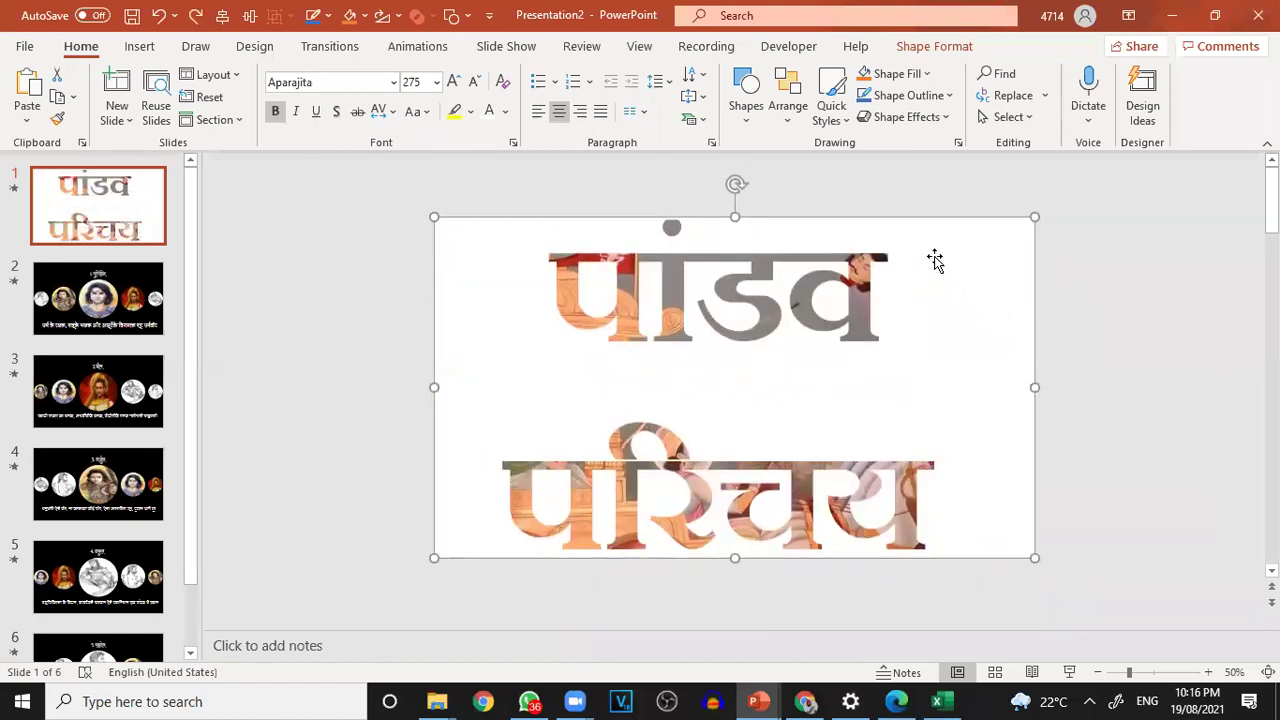
# - Open the shape formatting options for the white cut-out and deselect the shape
pyautogui.rightClick(933, 259)
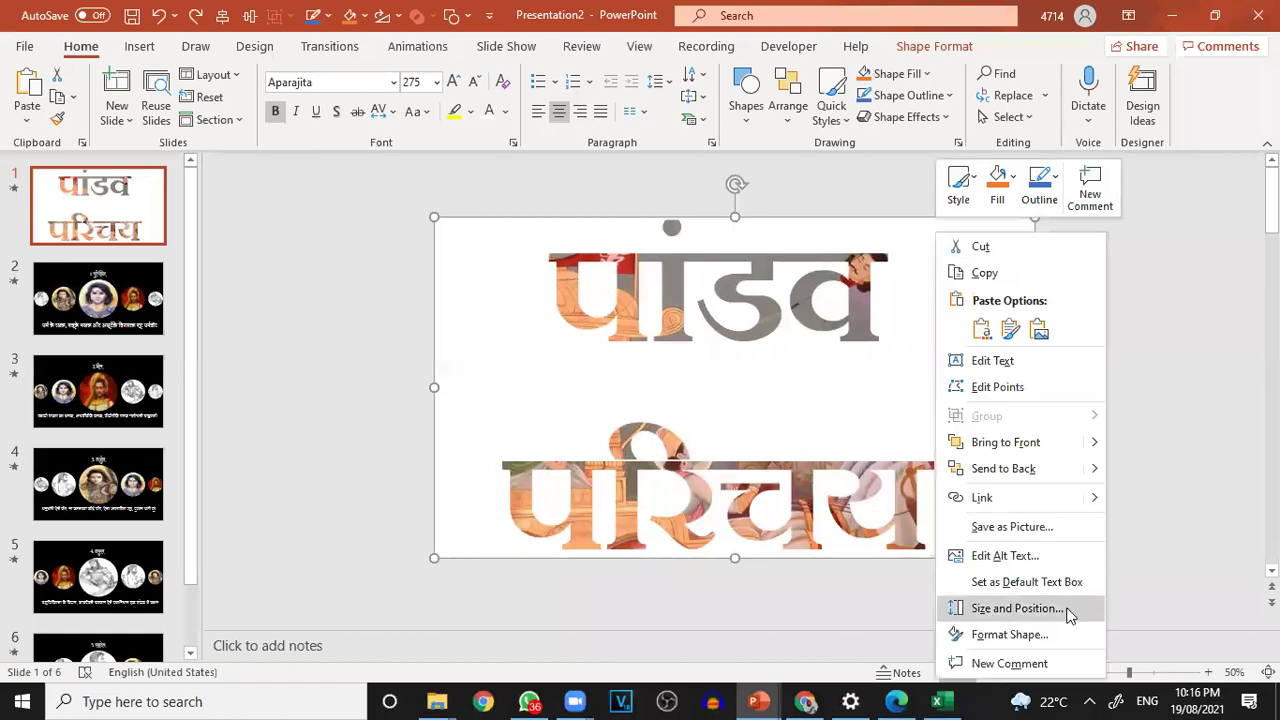
pyautogui.click(1027, 634)
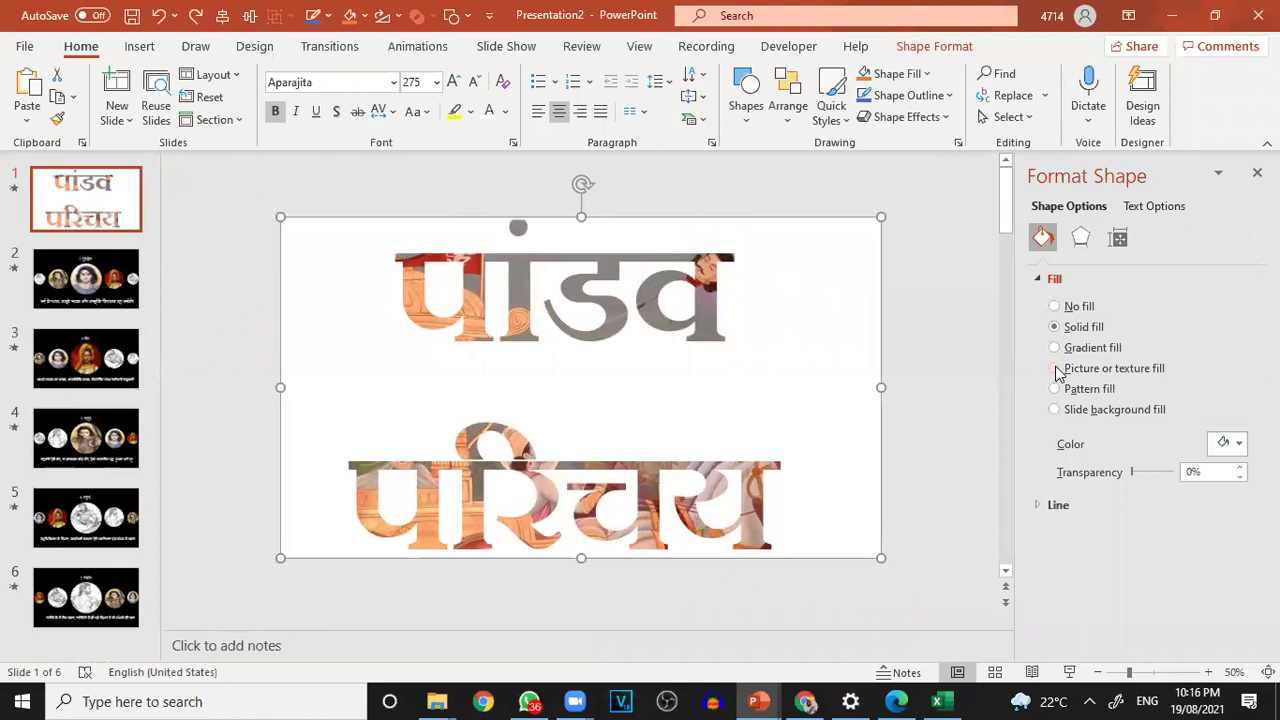
pyautogui.click(971, 366)
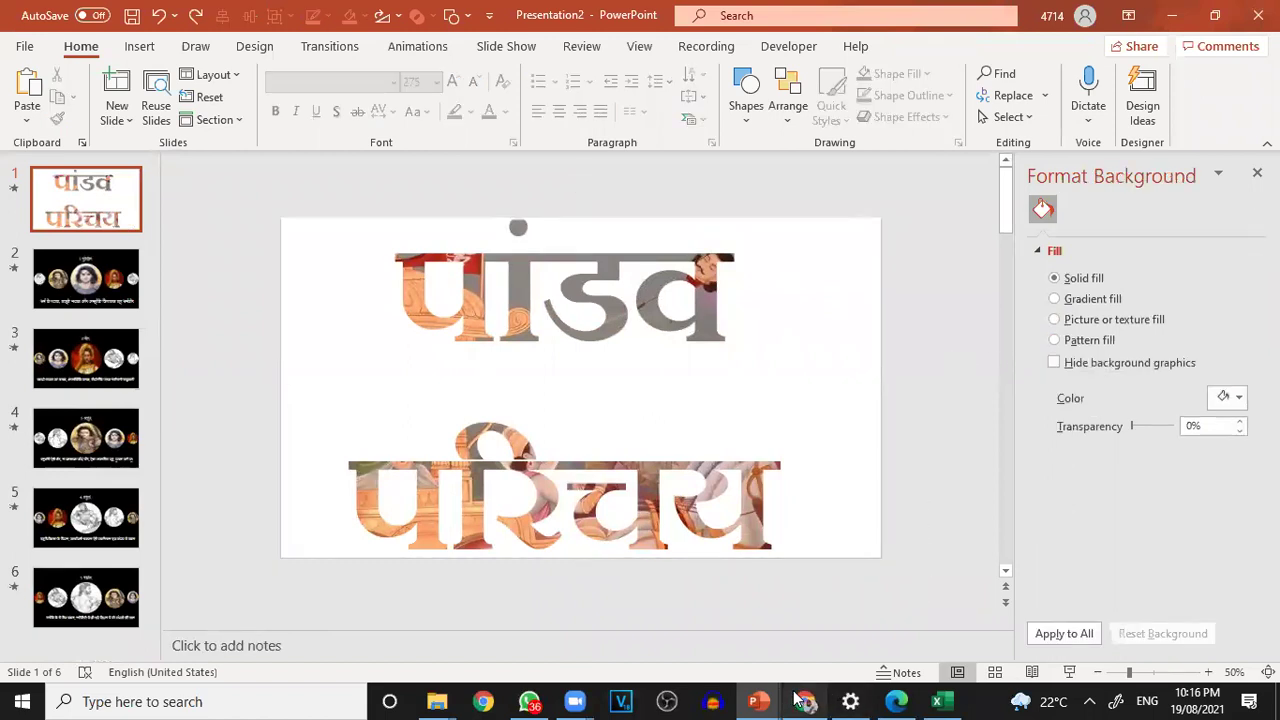
# - Switch to Chrome and go back from the Jaydrath image searches to the "dirty brown cinematic background" image results
pyautogui.moveTo(795, 699)
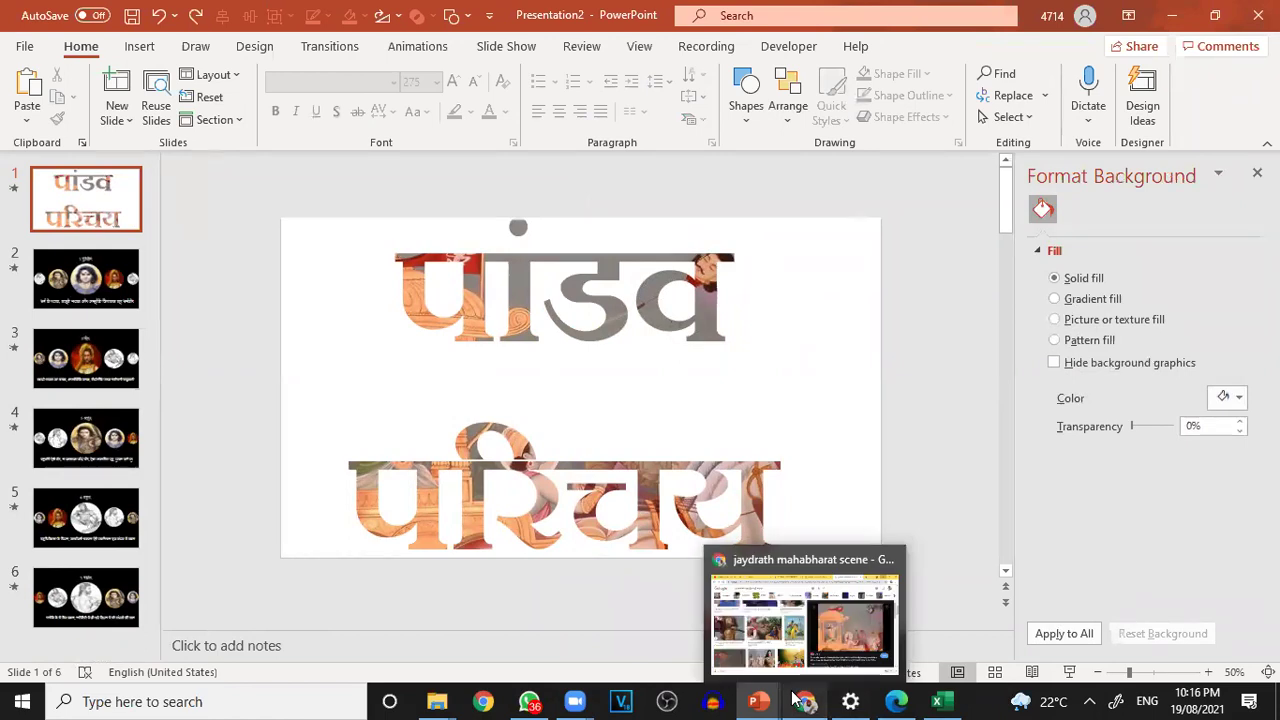
pyautogui.click(800, 701)
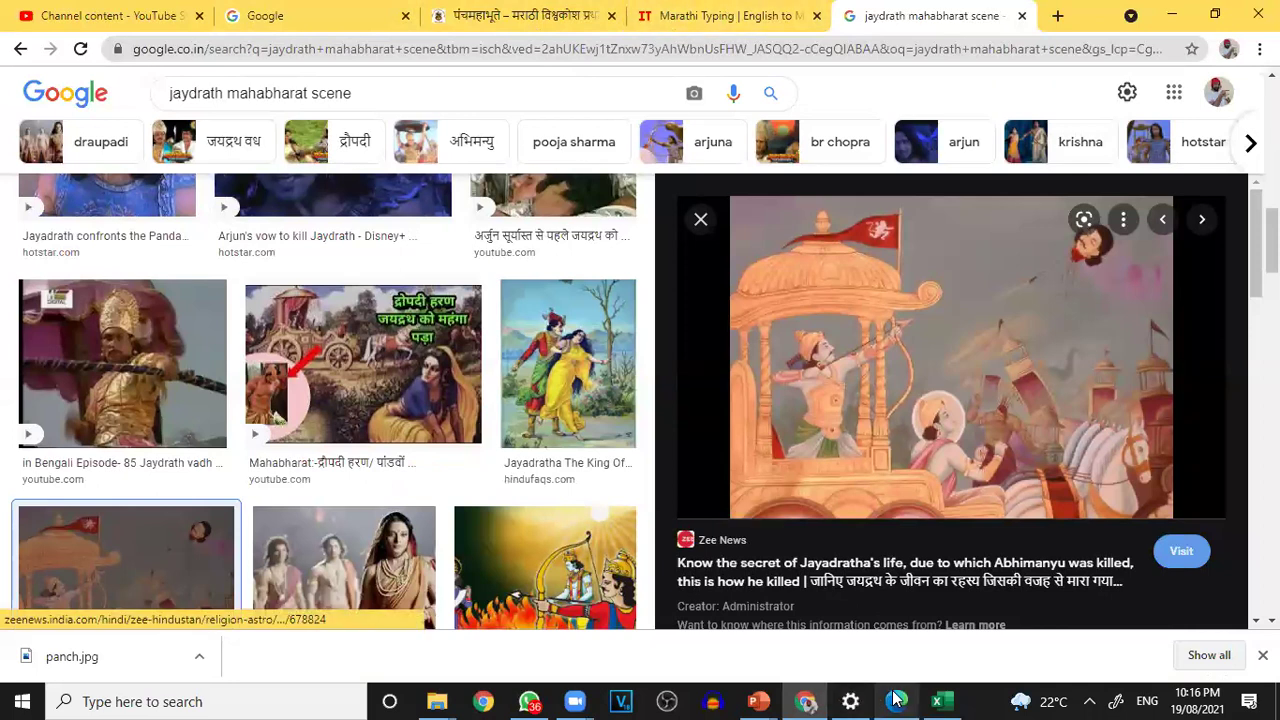
pyautogui.moveTo(897, 699)
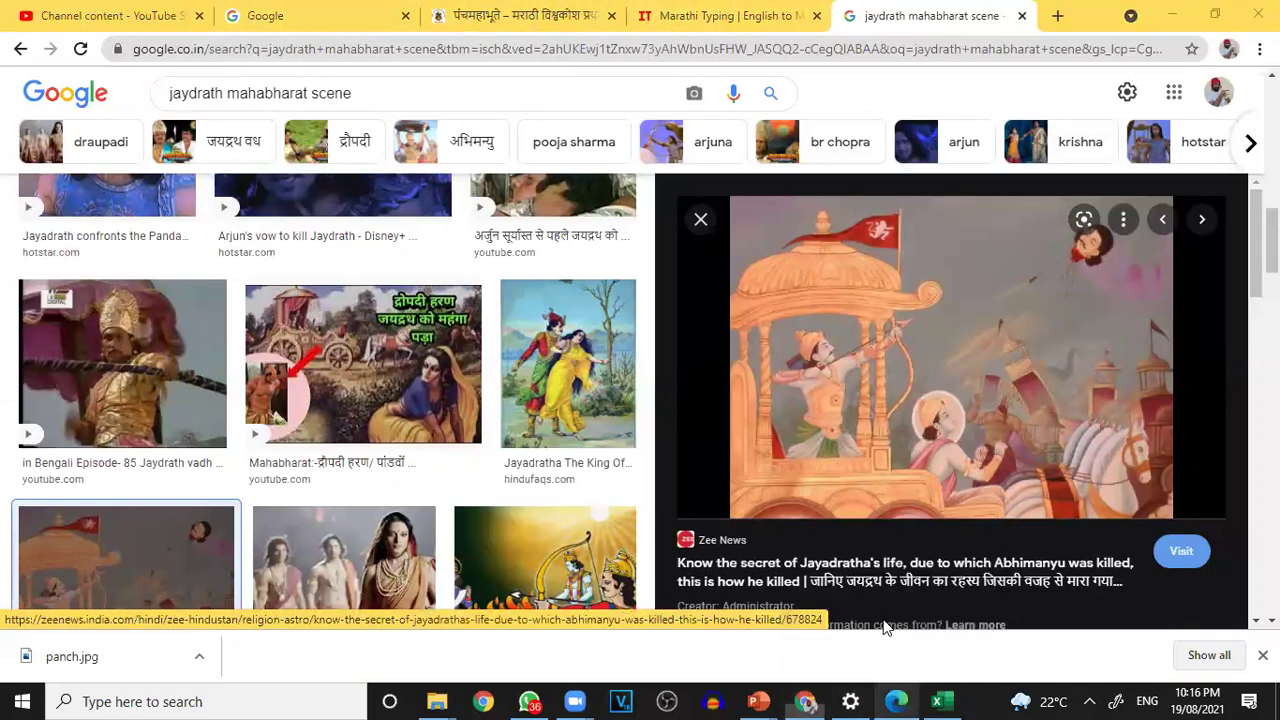
pyautogui.click(884, 626)
pyautogui.click(1172, 14)
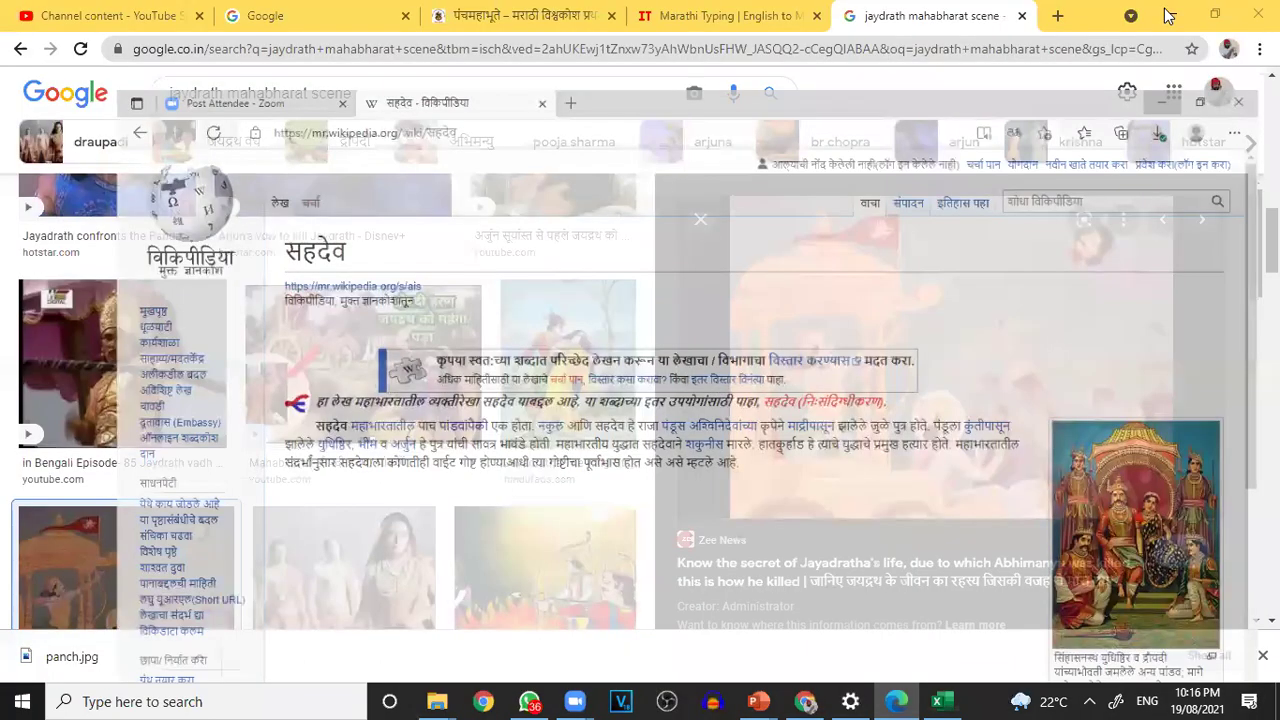
pyautogui.scroll(10, 414, 169)
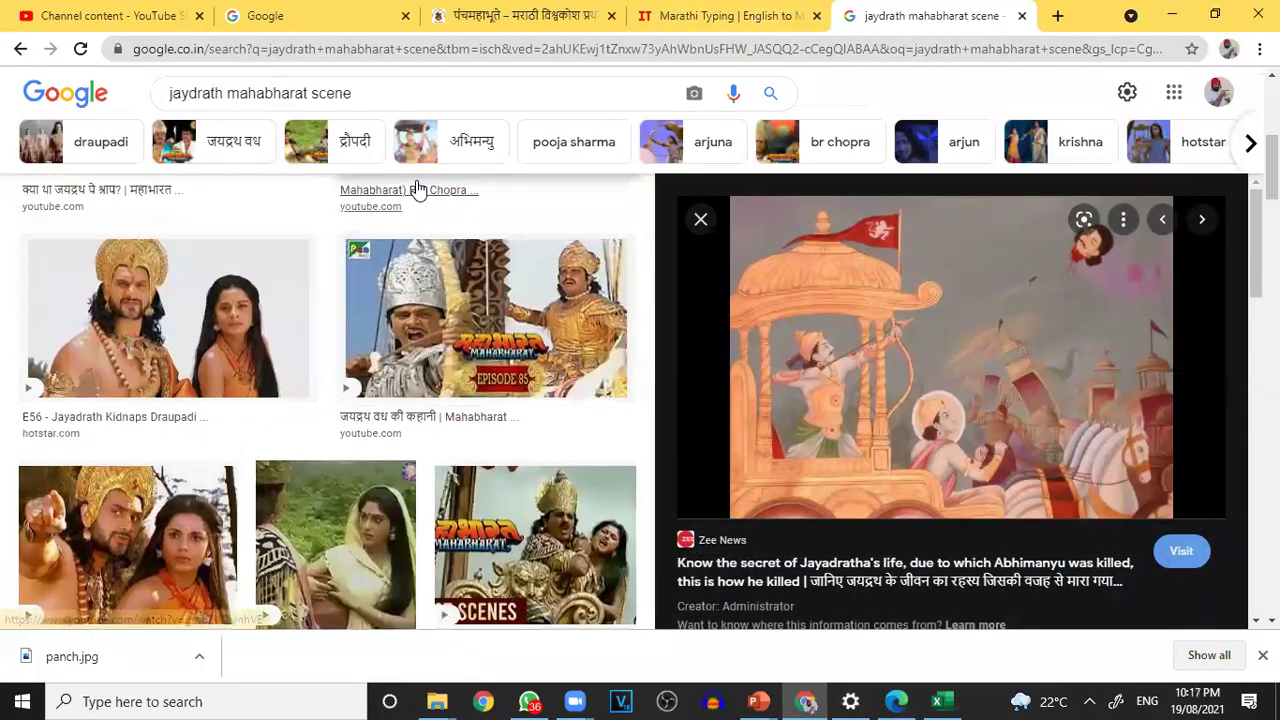
pyautogui.click(19, 47)
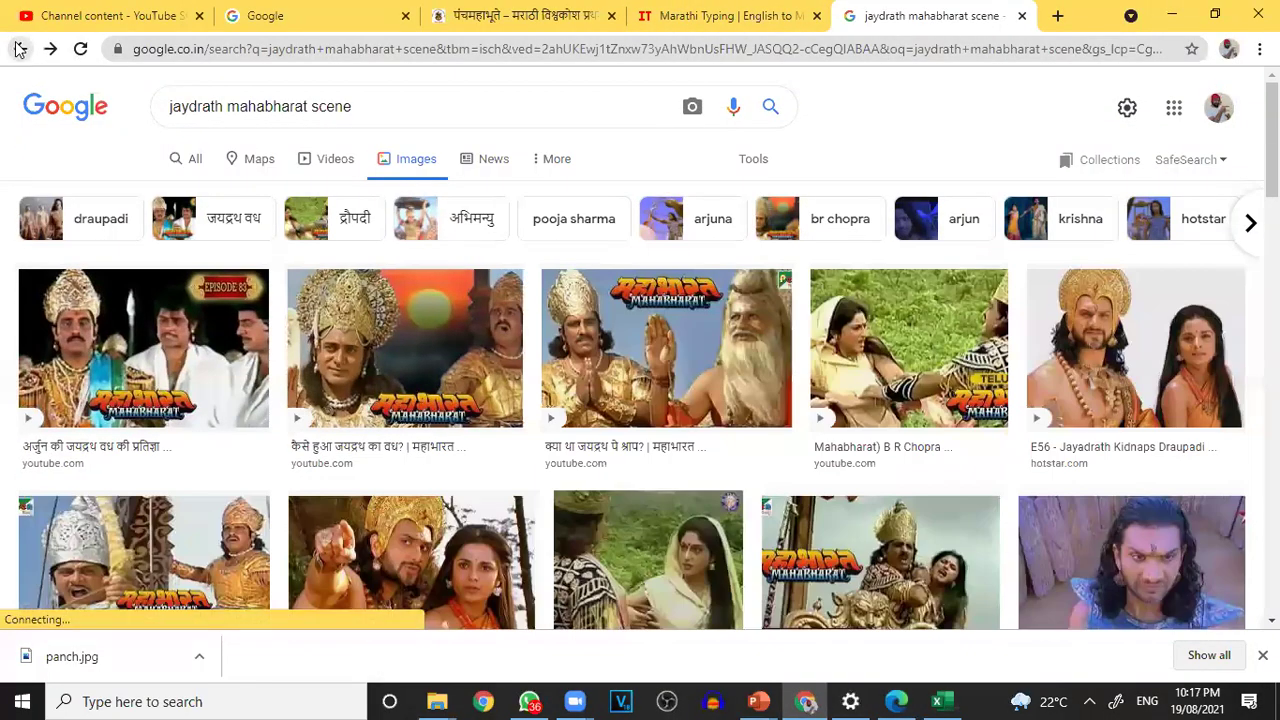
pyautogui.click(18, 48)
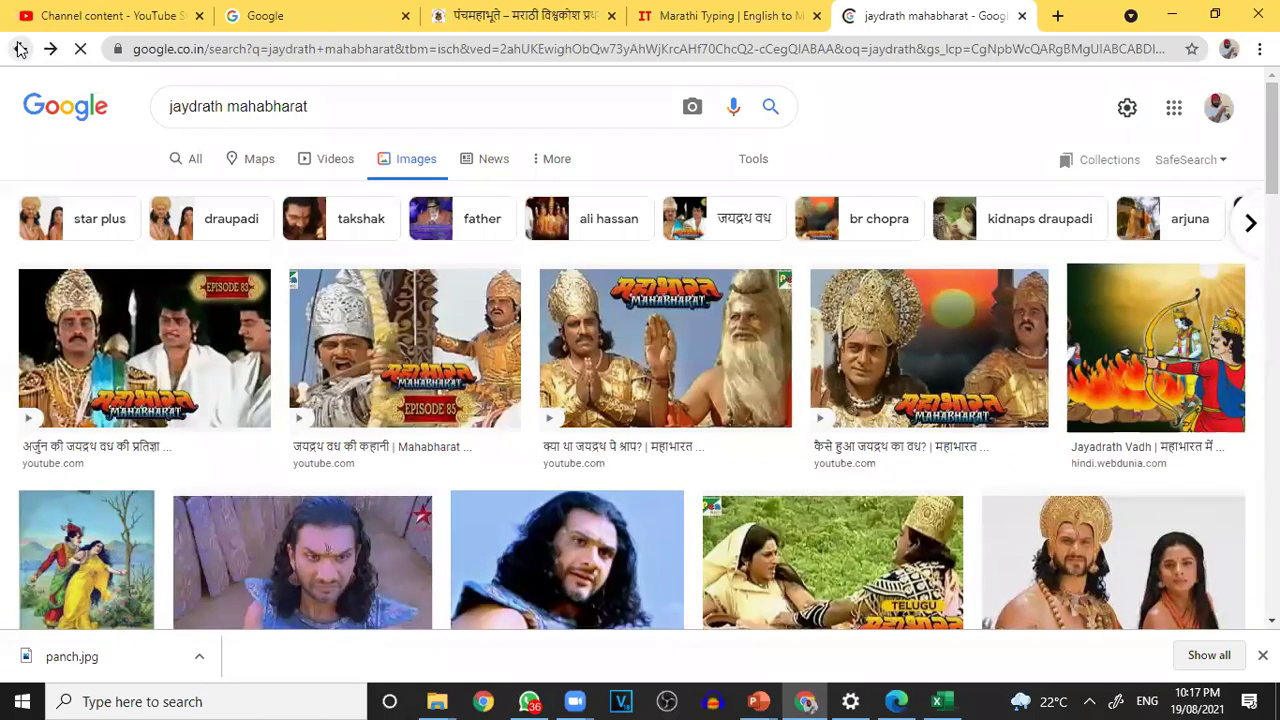
pyautogui.click(19, 48)
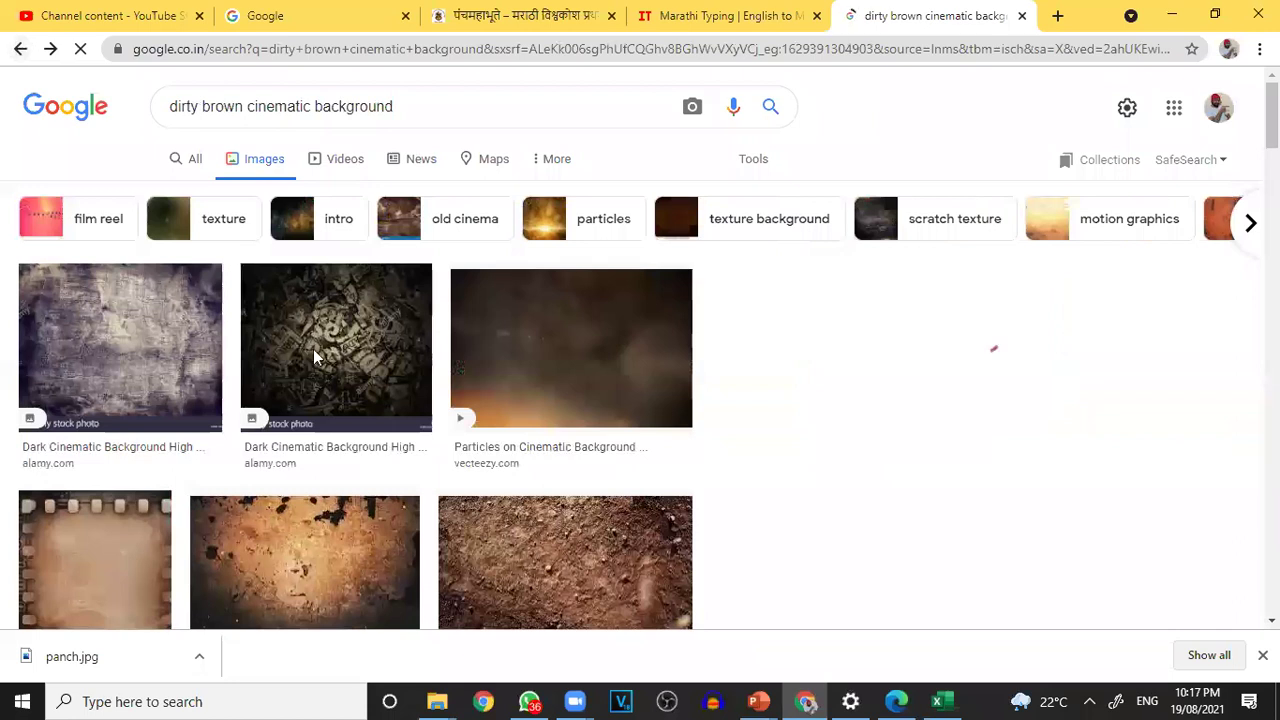
# - Open the Vintage Style Film Textures image from template.net in the results and copy the enlarged picture
pyautogui.scroll(-6, 309, 365)
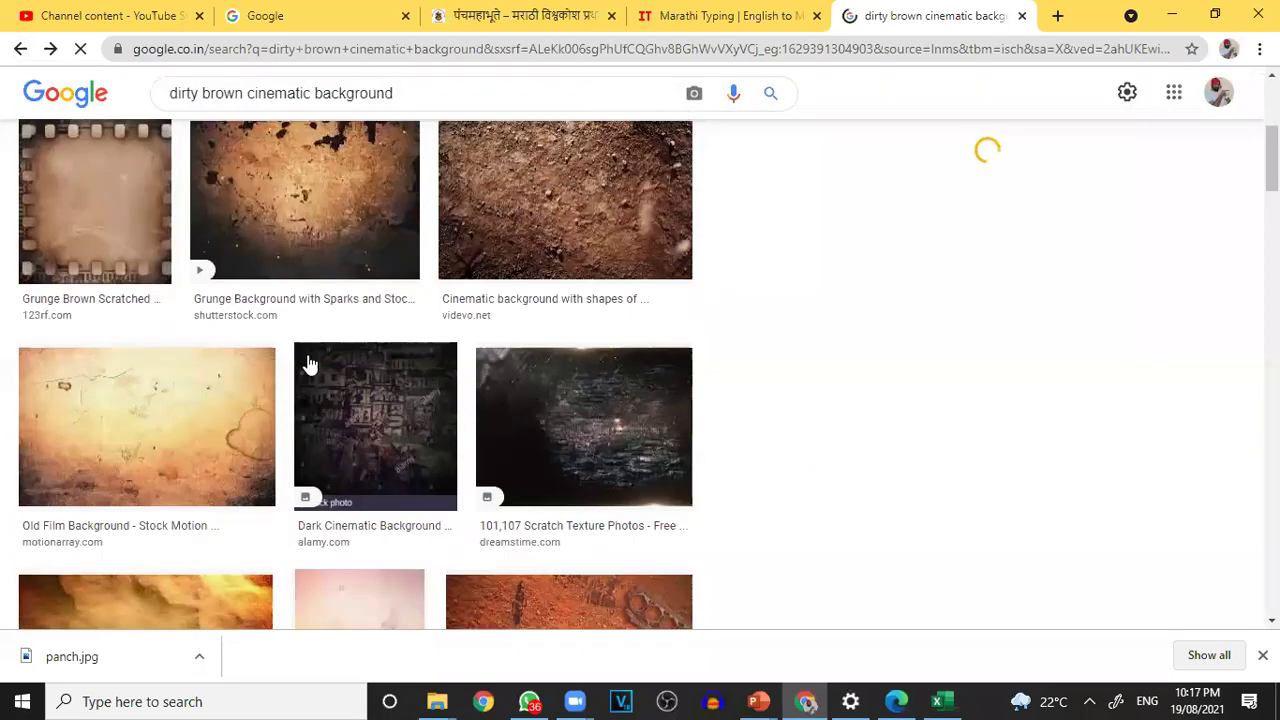
pyautogui.click(309, 366)
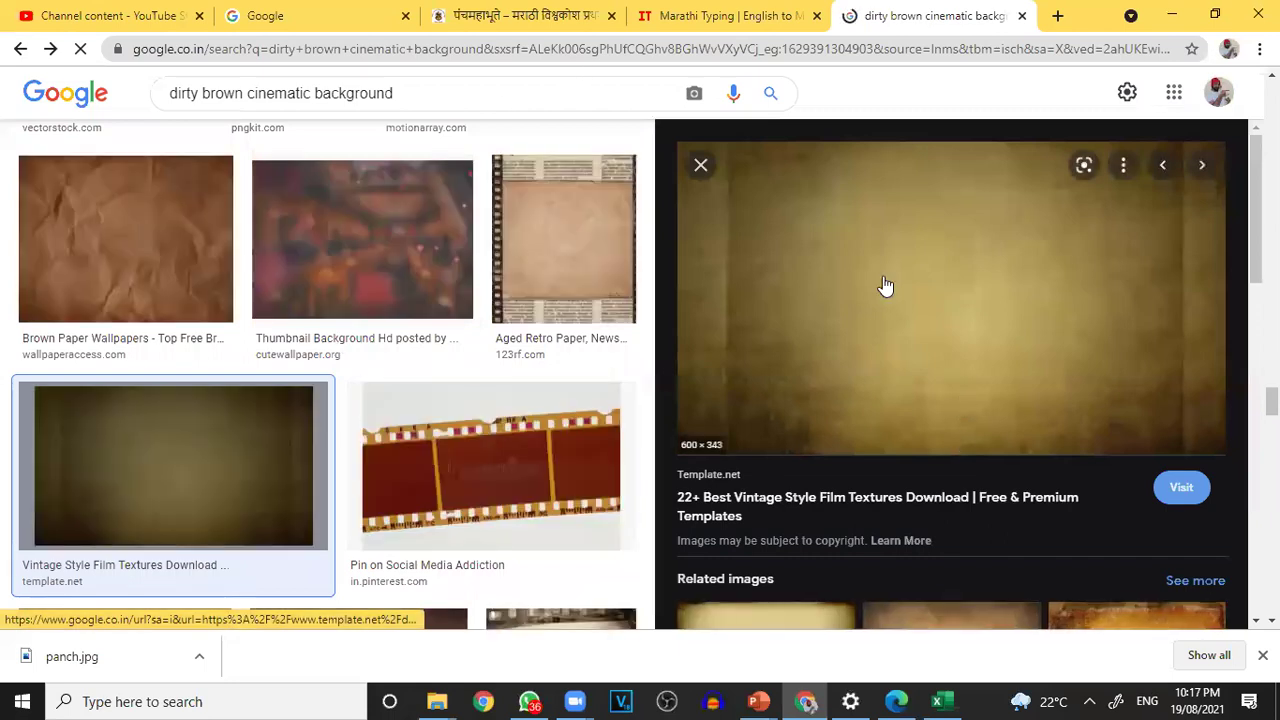
pyautogui.rightClick(883, 280)
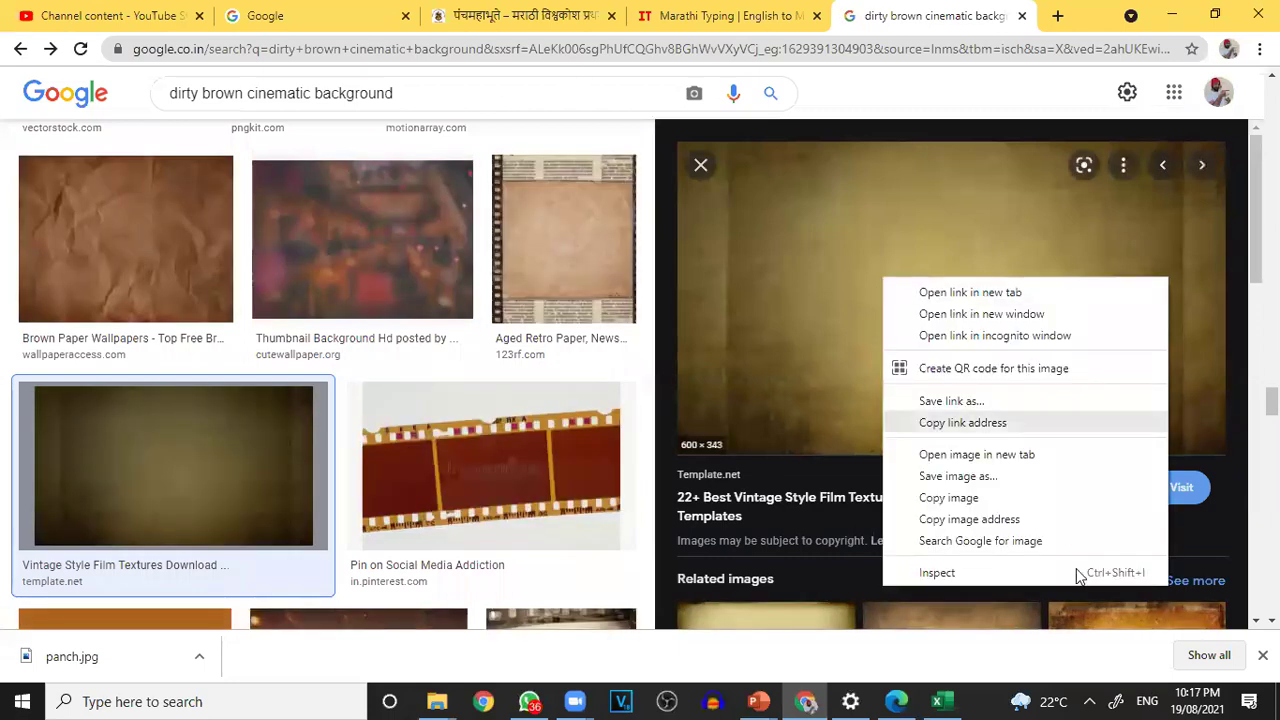
pyautogui.click(990, 499)
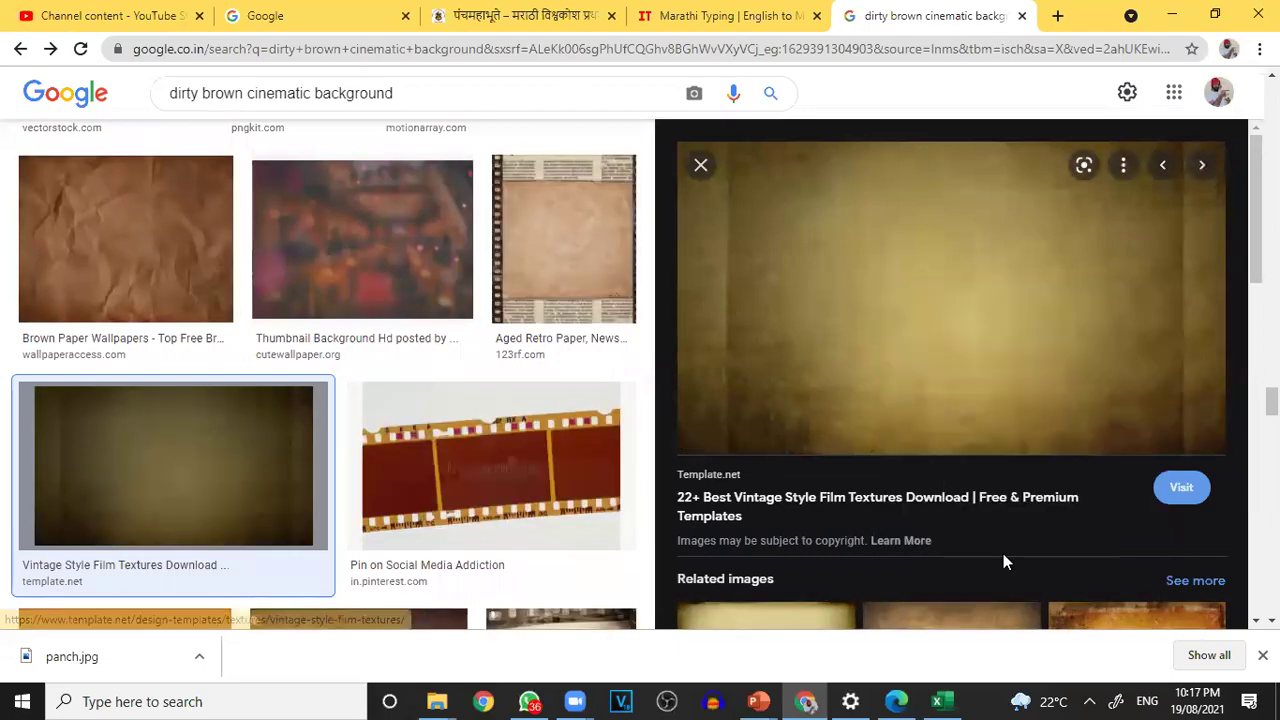
# - Return to PowerPoint and fill the white cut-out shape on slide 1 with the copied texture picture from the clipboard
pyautogui.click(1172, 14)
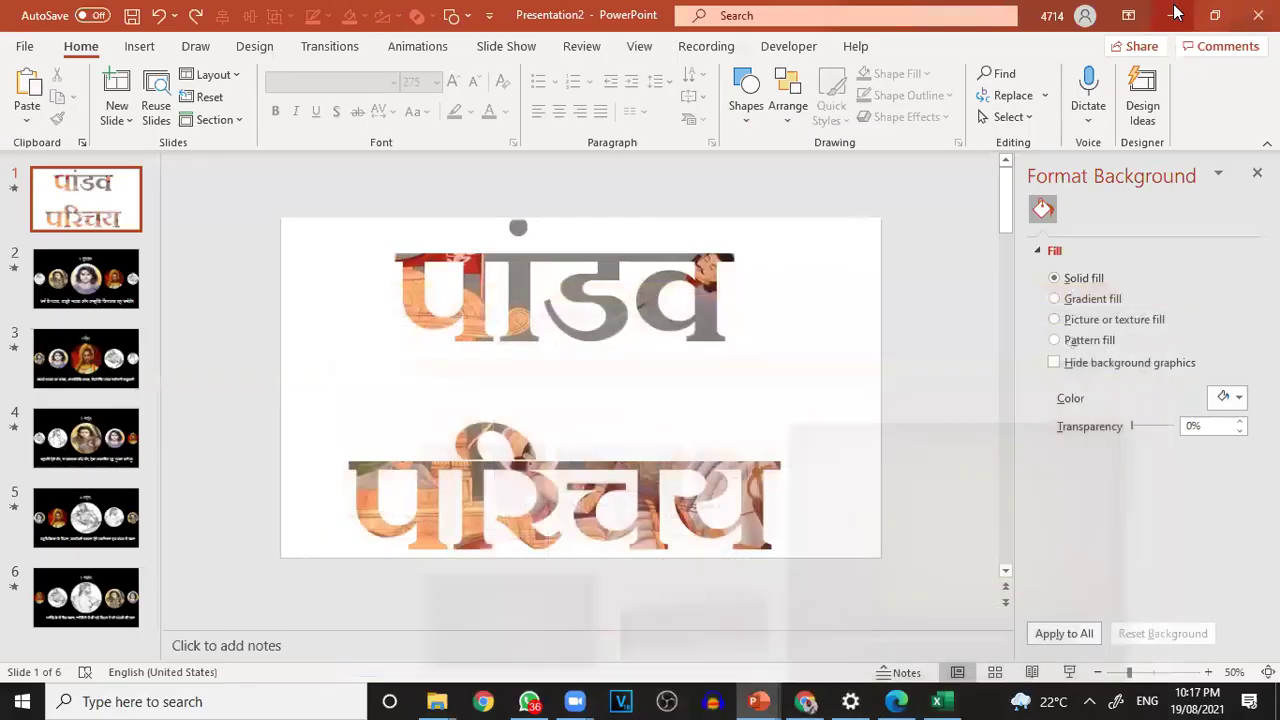
pyautogui.click(833, 323)
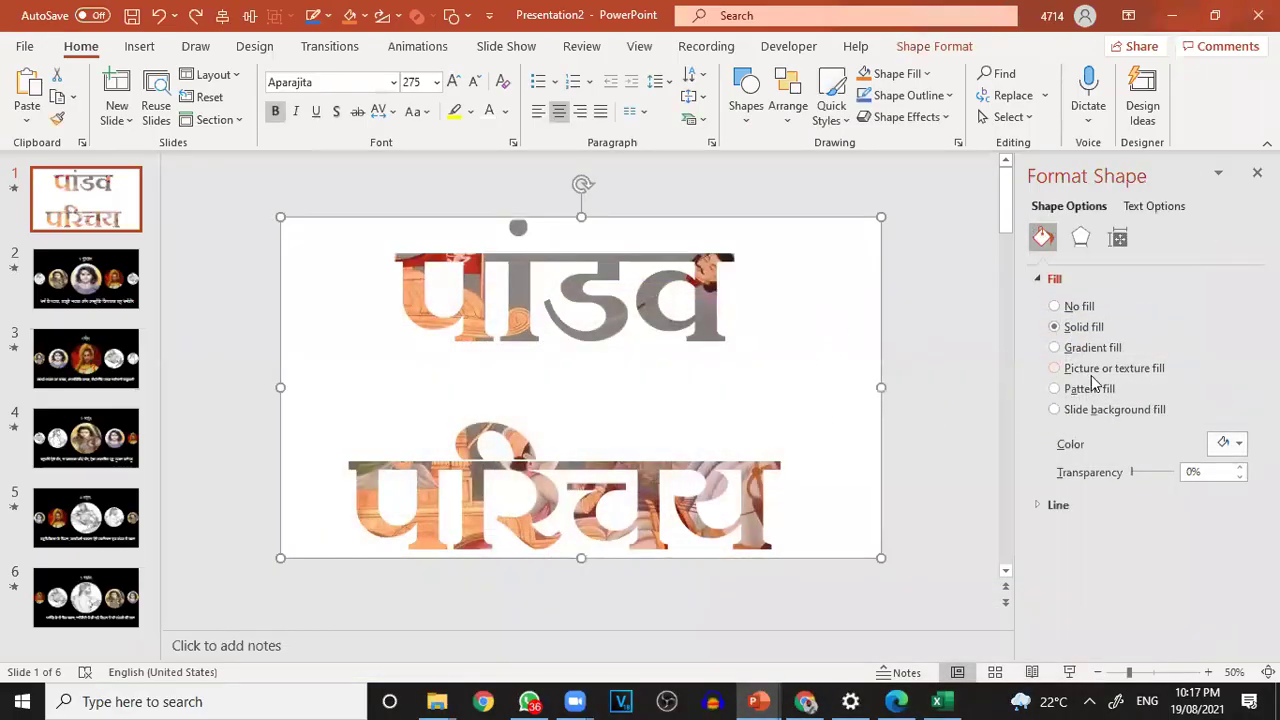
pyautogui.click(1055, 368)
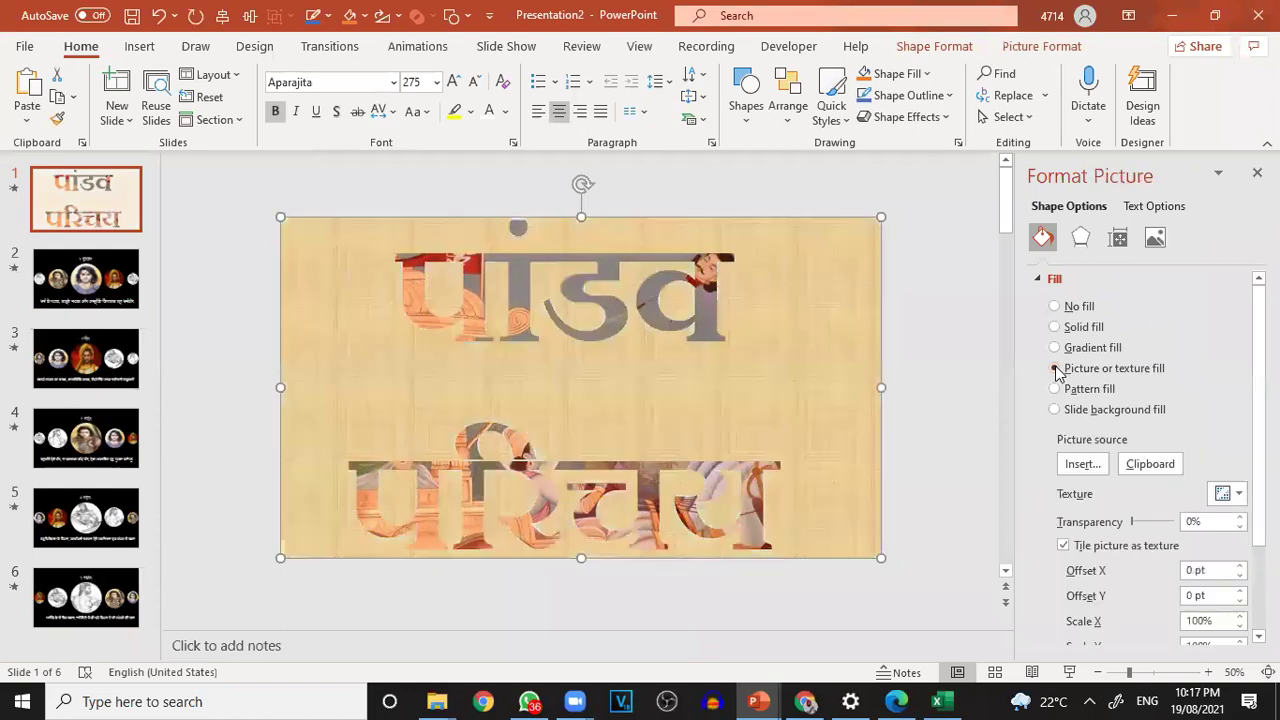
pyautogui.click(1150, 465)
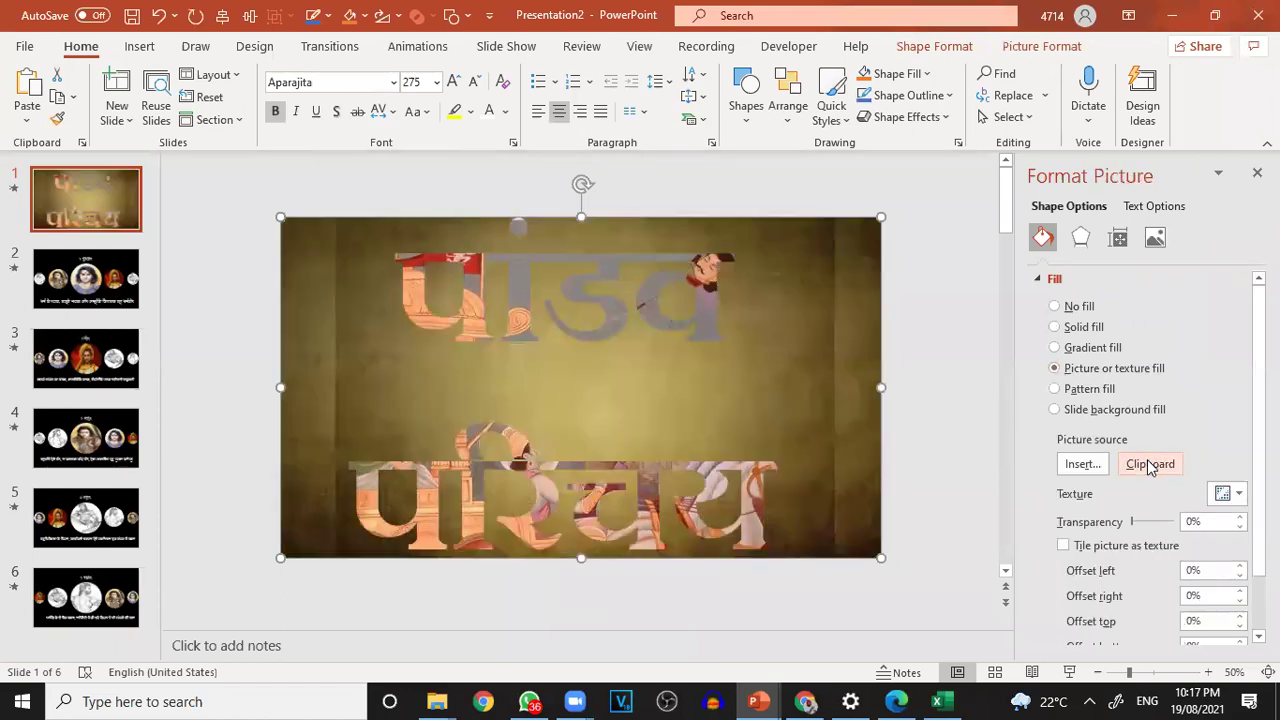